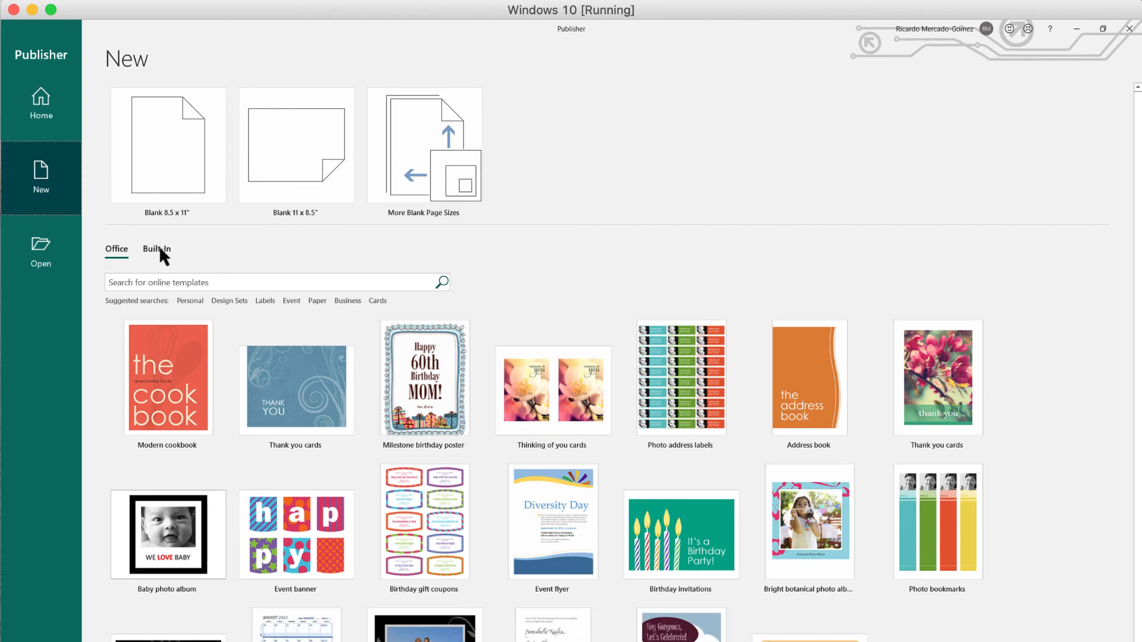
Browse the built-in newsletter templates and choose the Nature design from the additional installed templates.
{"action": "left_click", "coordinate": [159, 249]}
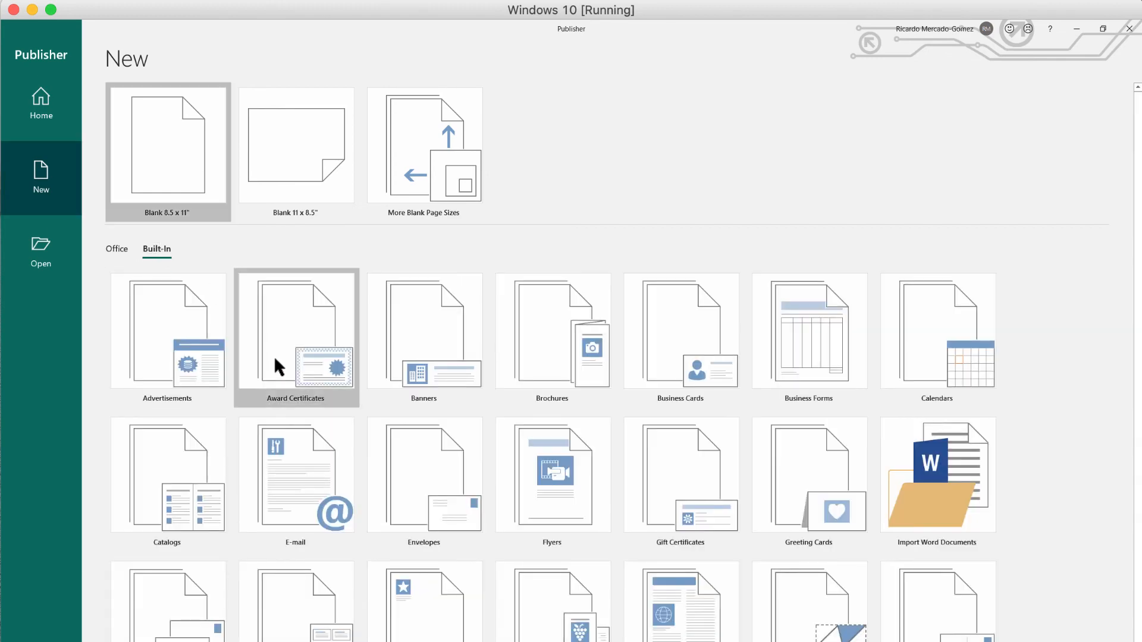
{"action": "left_click", "coordinate": [680, 631]}
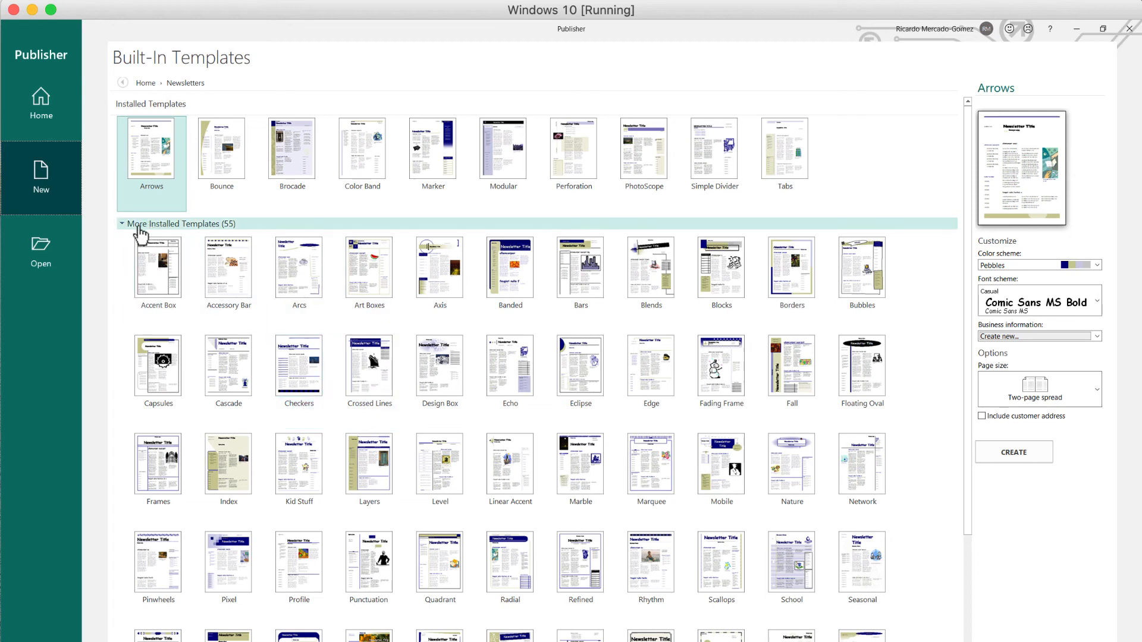
{"action": "left_click", "coordinate": [192, 225]}
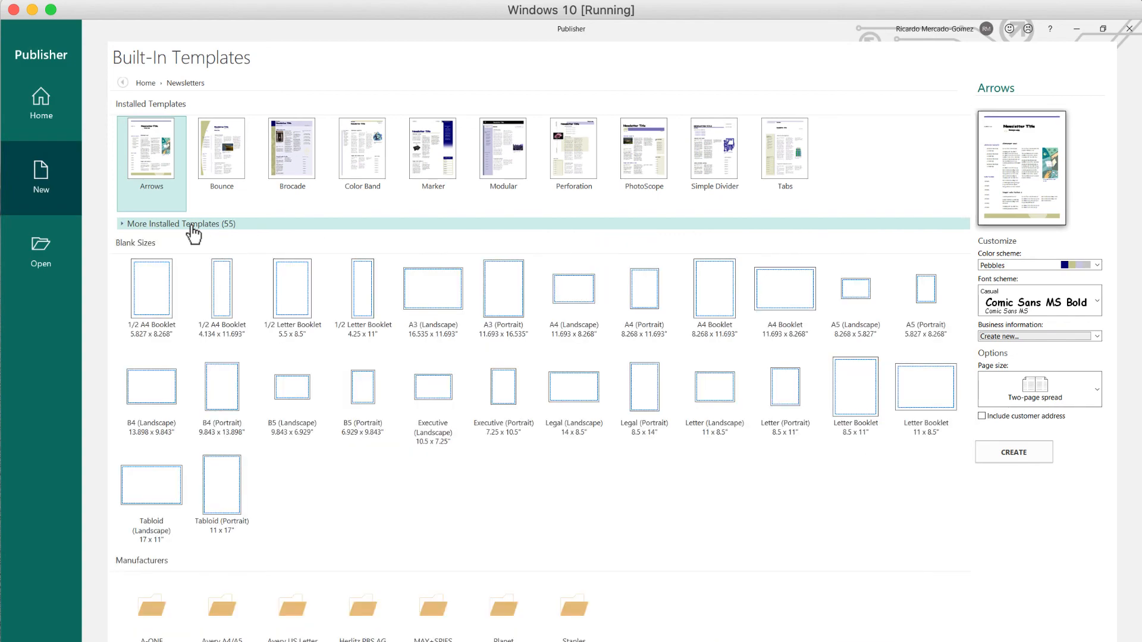
{"action": "left_click", "coordinate": [193, 234]}
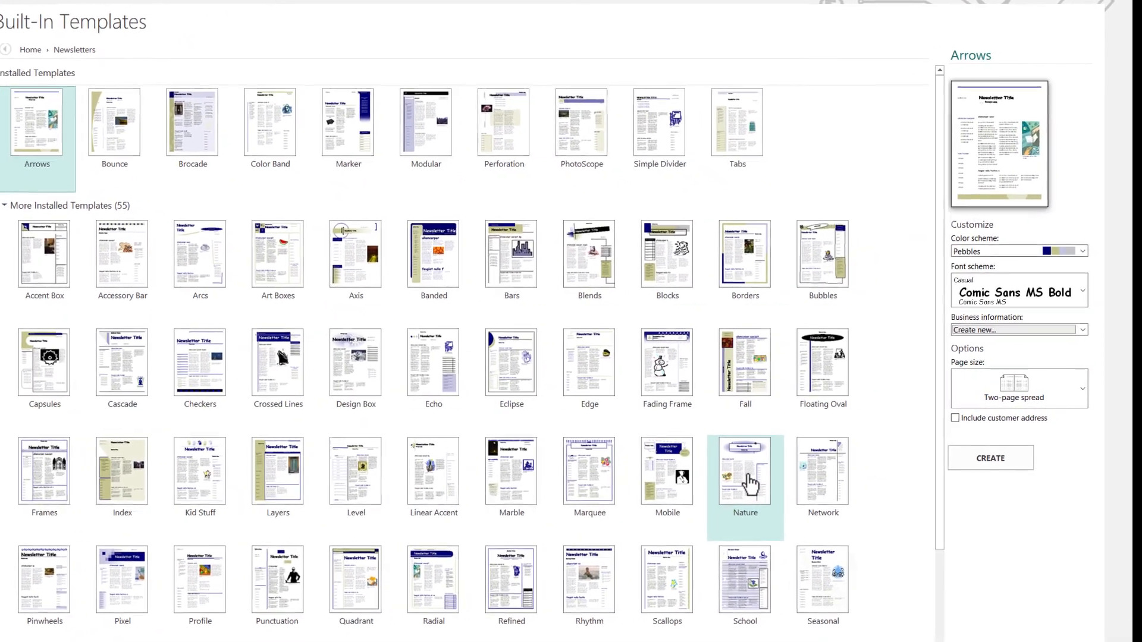
{"action": "left_click", "coordinate": [750, 485]}
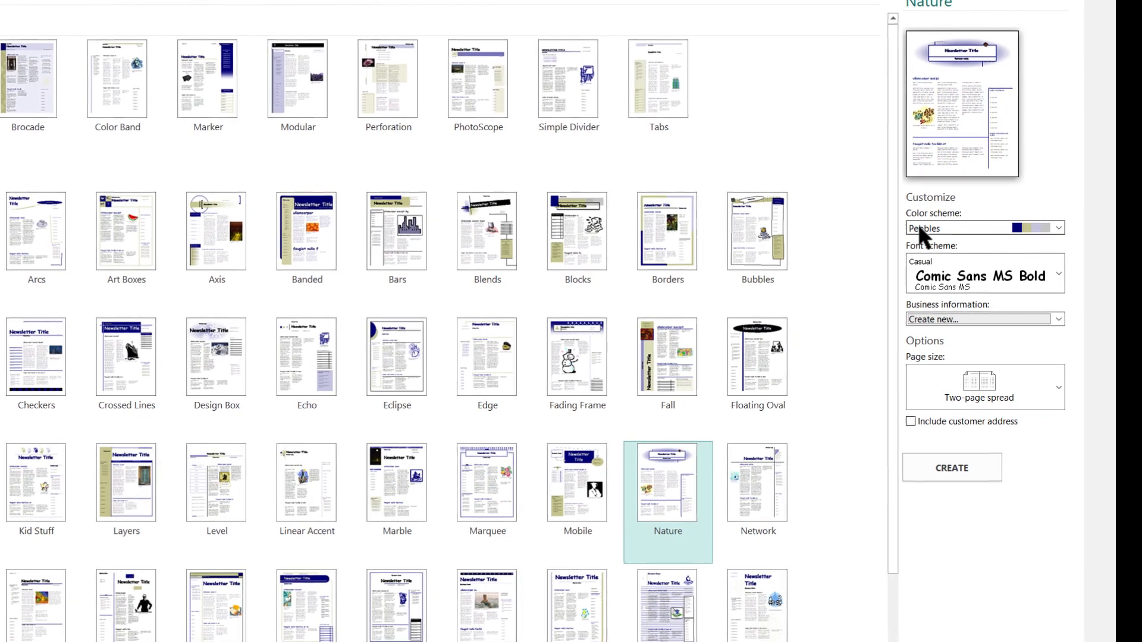
Set the newsletter template's color scheme to Orange.
{"action": "left_click", "coordinate": [1060, 228]}
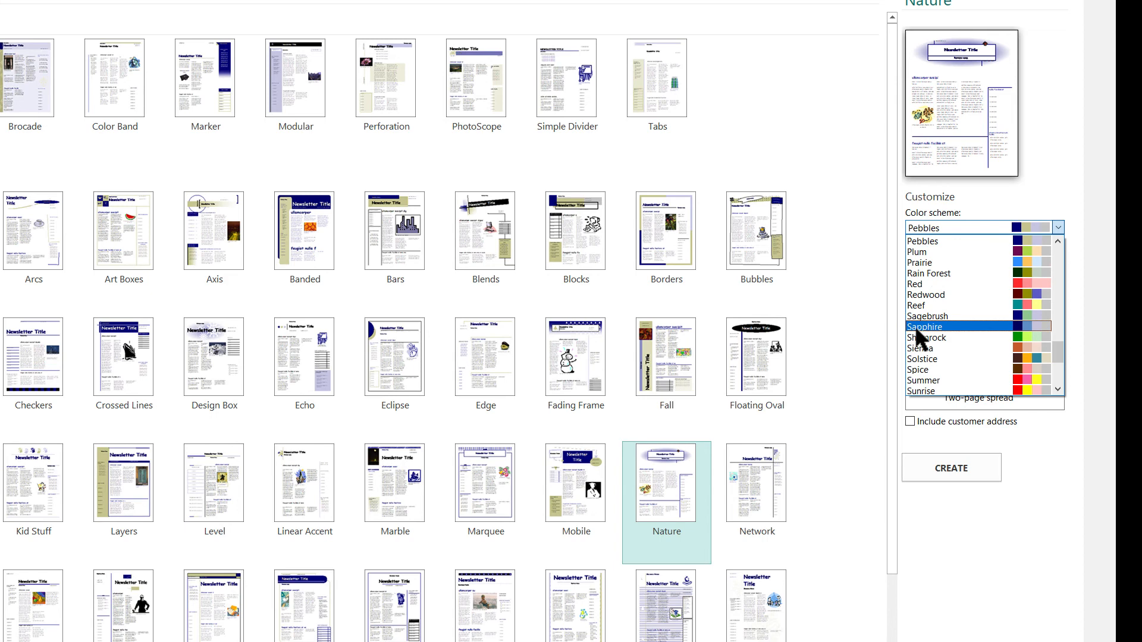
{"action": "scroll", "coordinate": [916, 330], "scroll_direction": "up", "scroll_amount": 1}
{"action": "scroll", "coordinate": [916, 336], "scroll_direction": "up", "scroll_amount": 3}
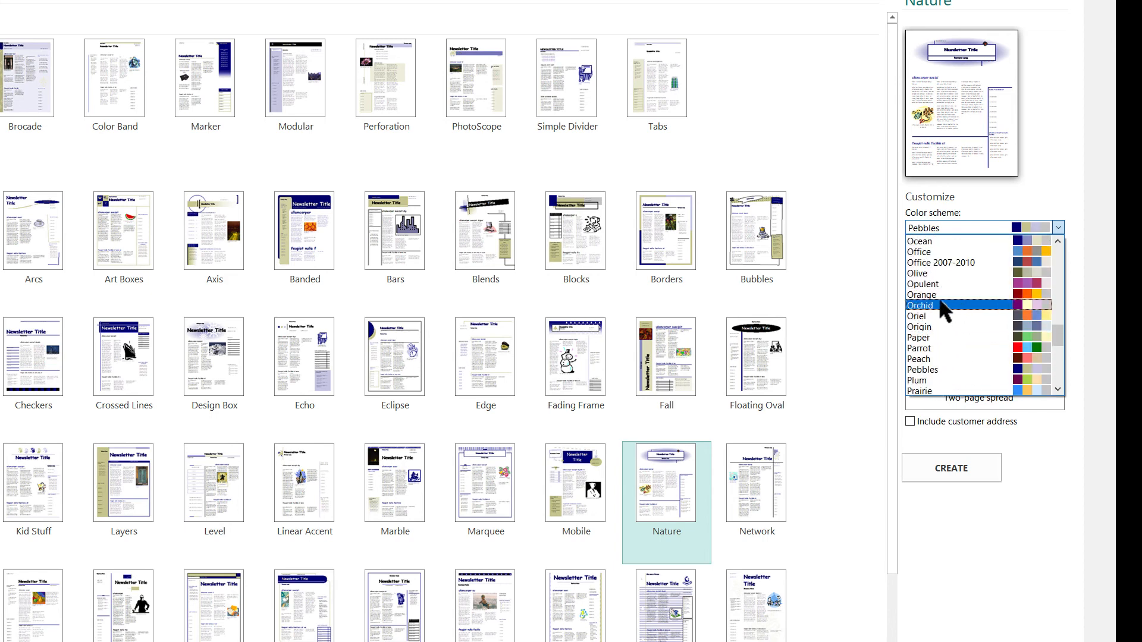
{"action": "left_click", "coordinate": [938, 294]}
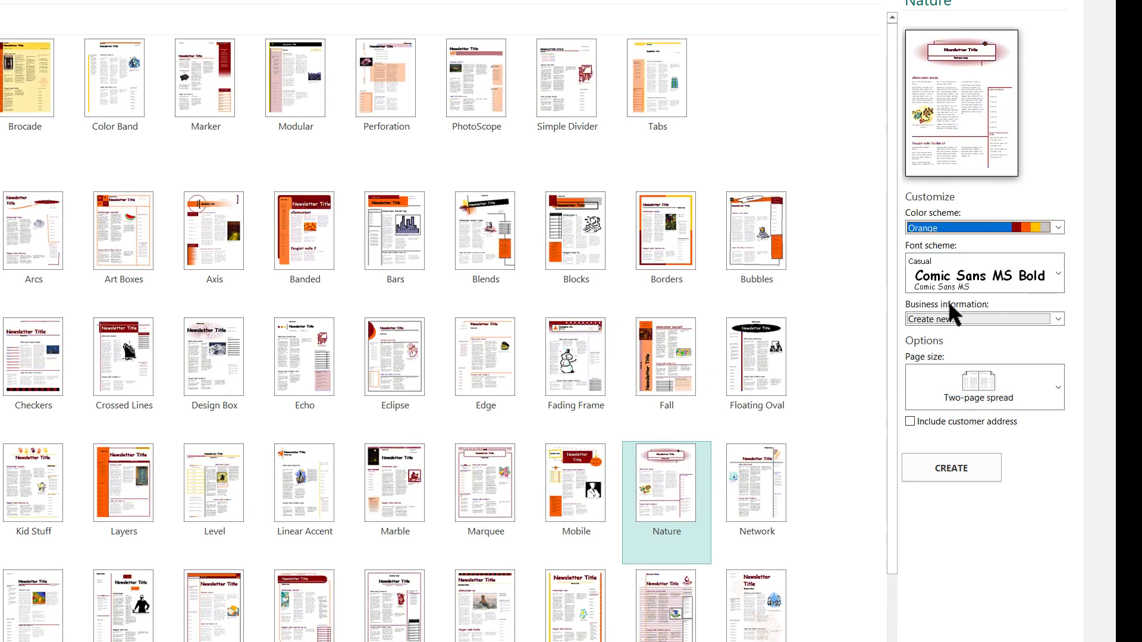
Set the font scheme to Urban (Trebuchet with Georgia) and create the newsletter from the customized template.
{"action": "left_click", "coordinate": [1055, 267]}
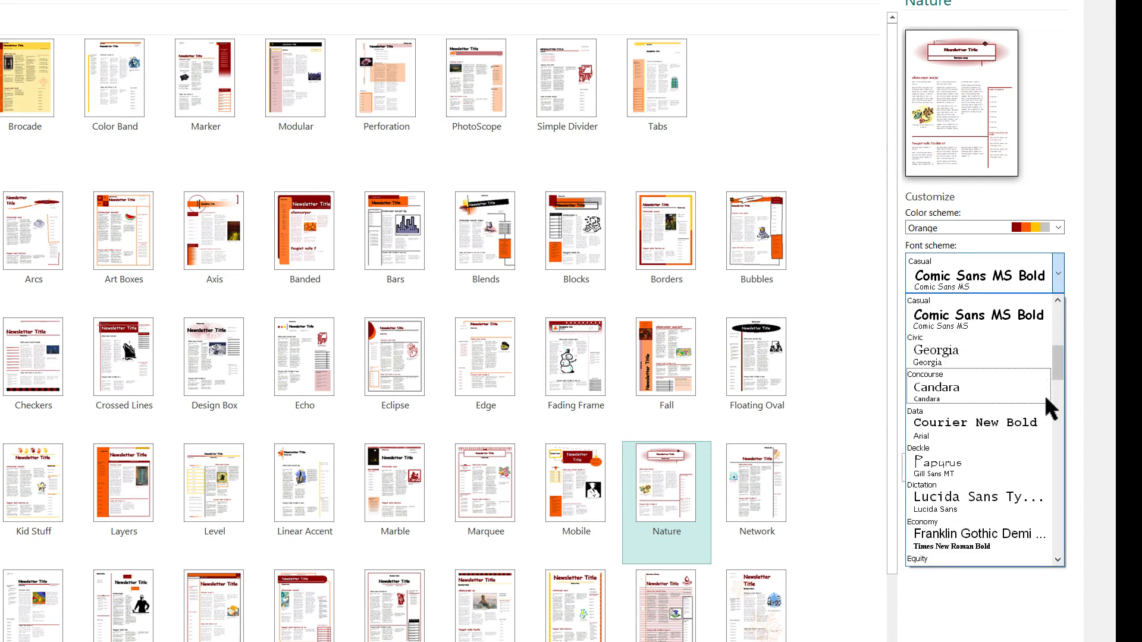
{"action": "scroll", "coordinate": [1047, 412], "scroll_direction": "down", "scroll_amount": 1}
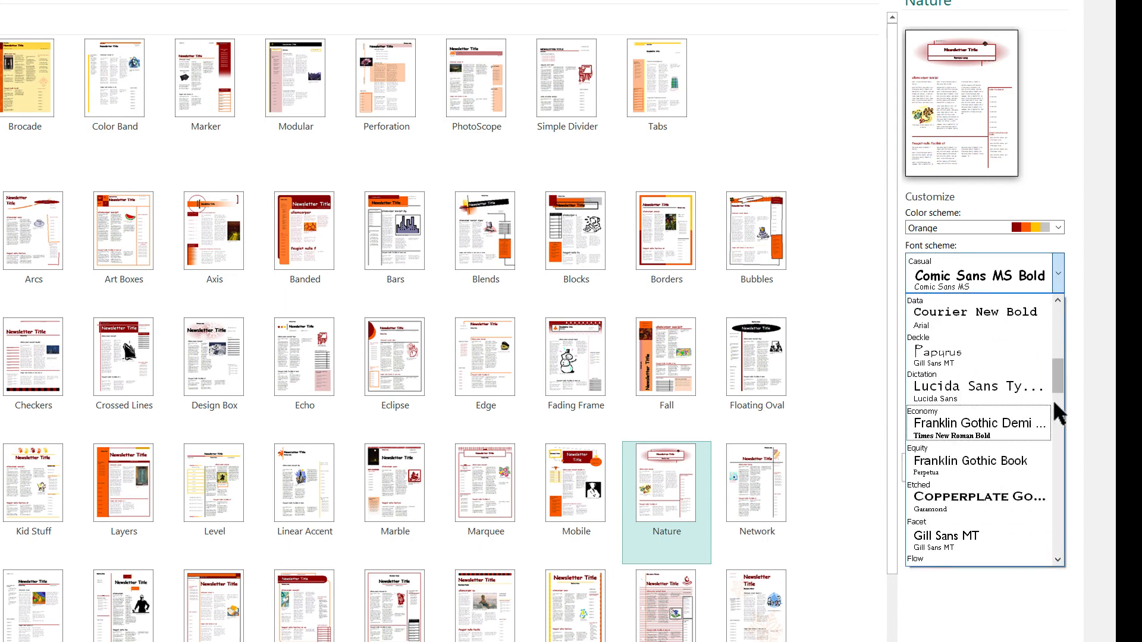
{"action": "left_click_drag", "start_coordinate": [1056, 373], "coordinate": [1054, 531]}
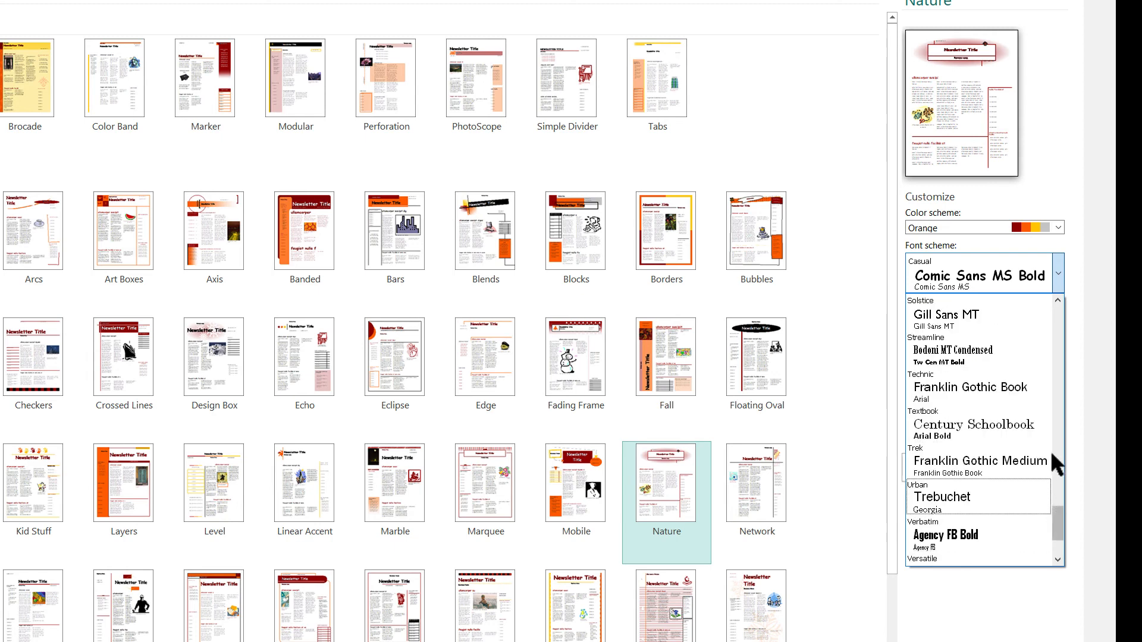
{"action": "left_click", "coordinate": [936, 496]}
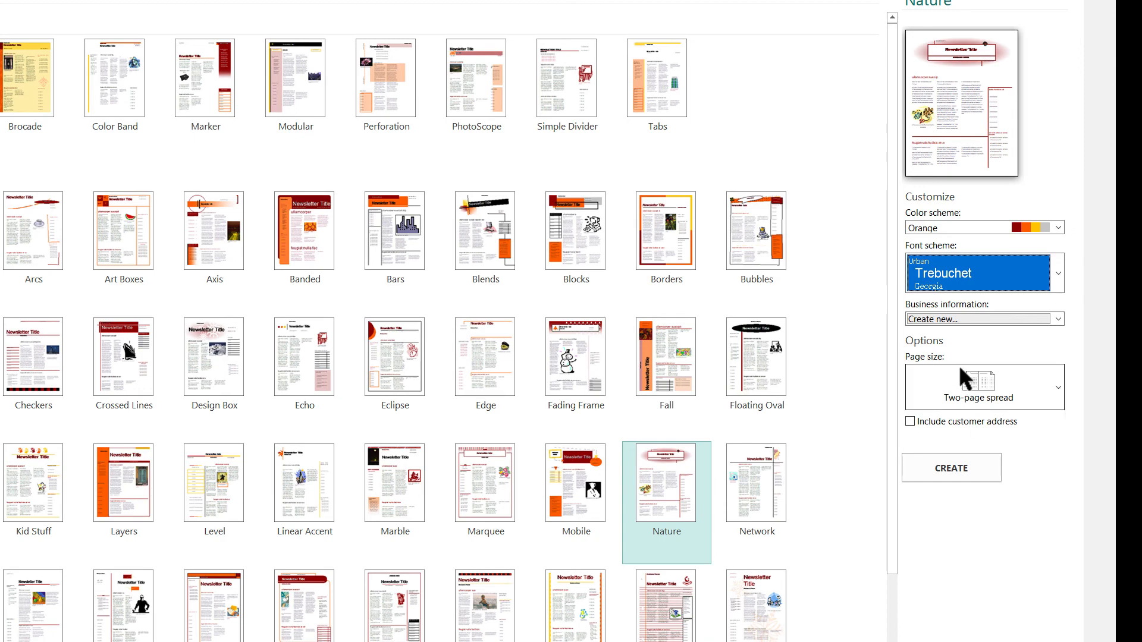
{"action": "left_click", "coordinate": [950, 467]}
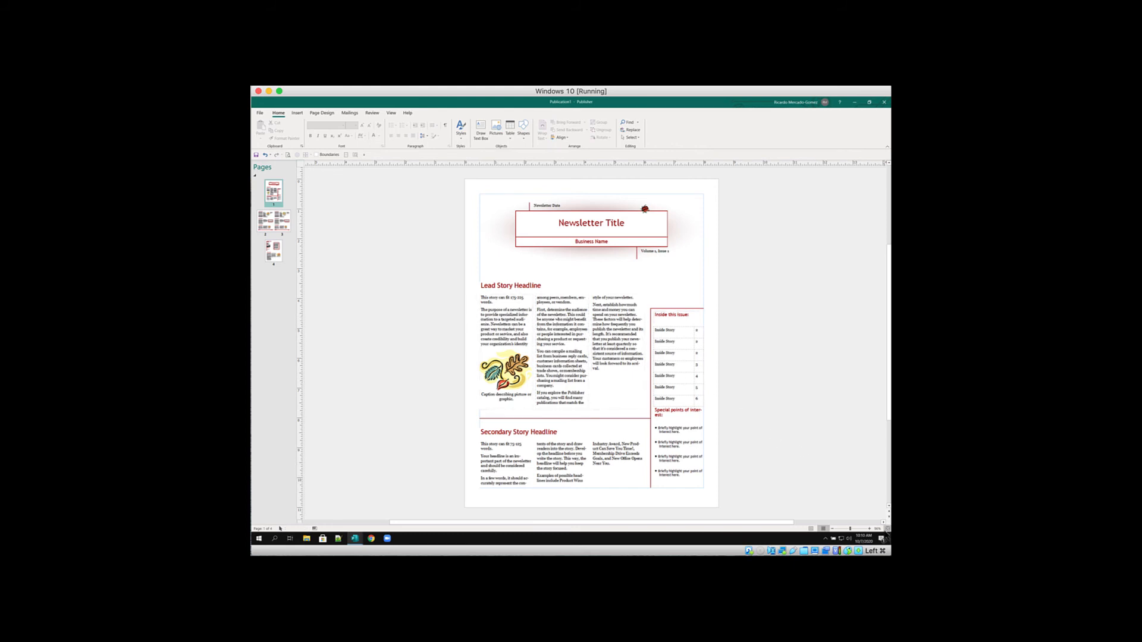
Enlarge the first page's display and collapse the ribbon to give the page more room.
{"action": "left_click", "coordinate": [868, 528]}
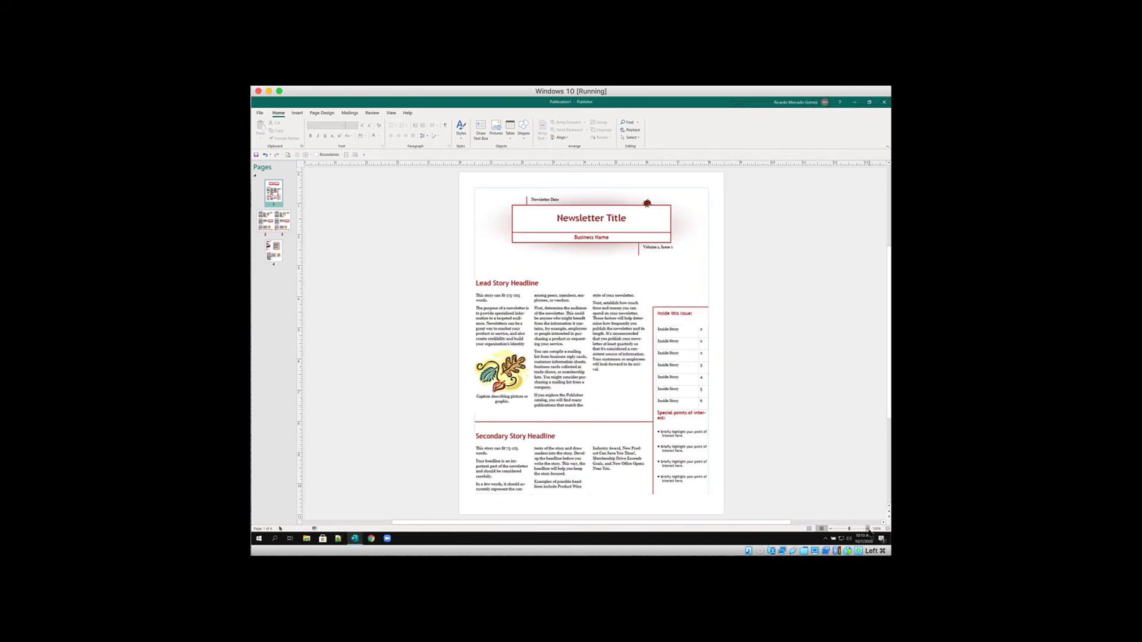
{"action": "left_click", "coordinate": [869, 528]}
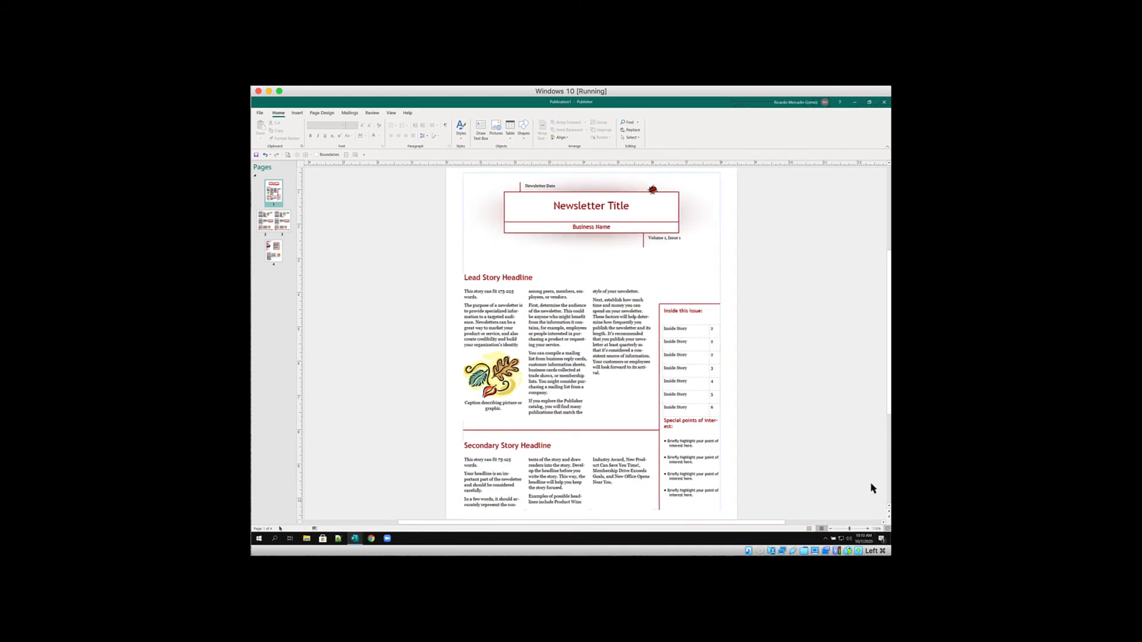
{"action": "left_click", "coordinate": [887, 148]}
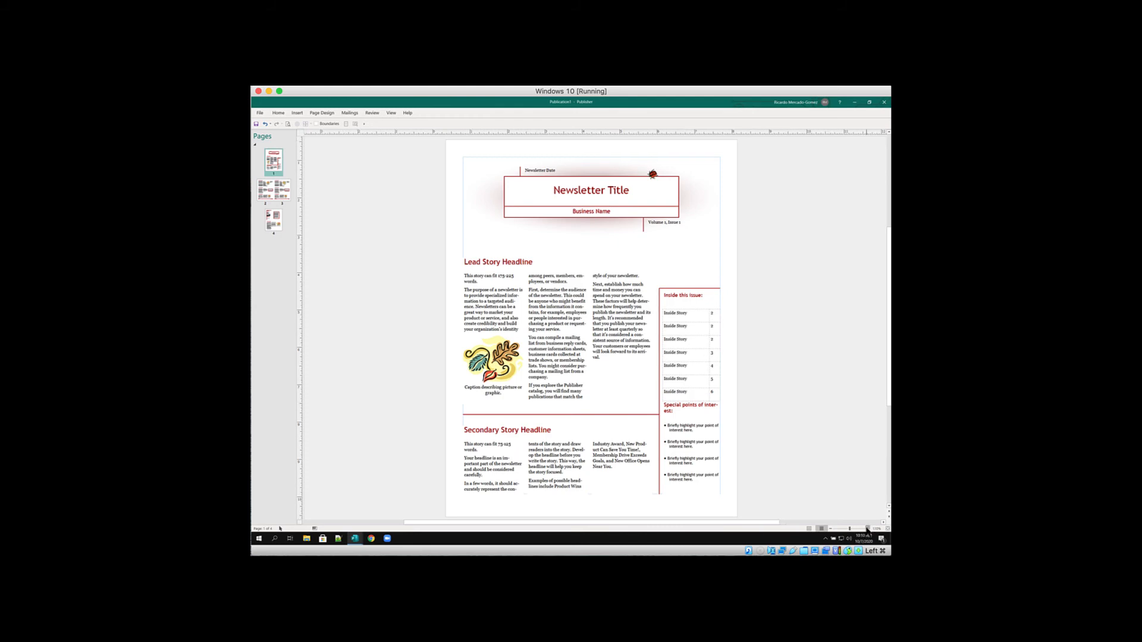
{"action": "left_click", "coordinate": [867, 529]}
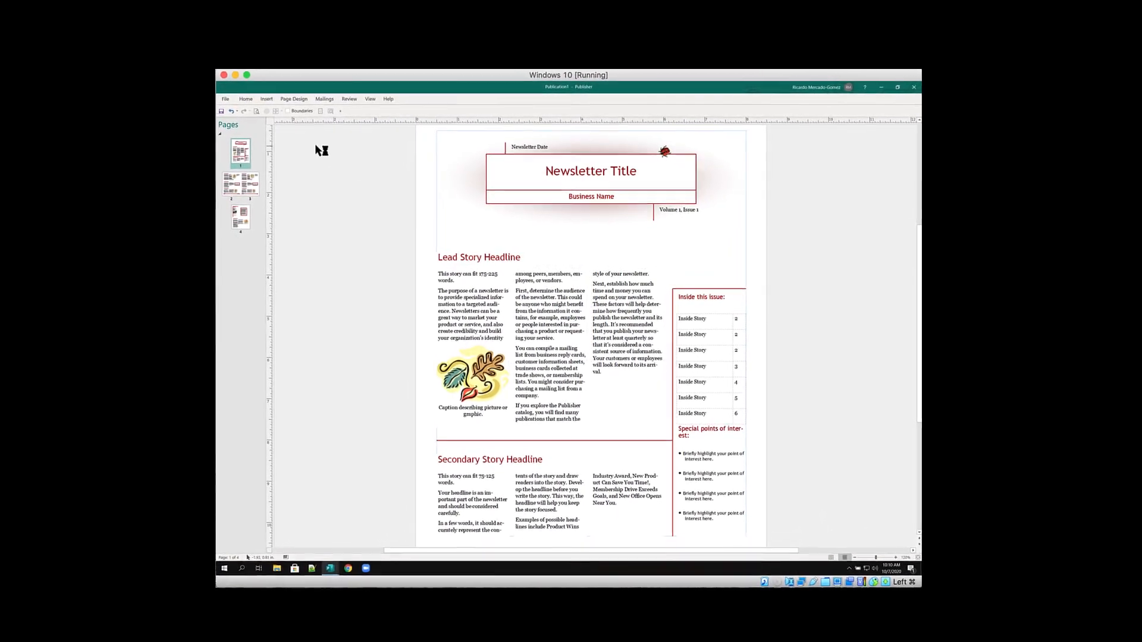
Change the first page's content layout from the template options so its columns are Mixed.
{"action": "left_click", "coordinate": [288, 95]}
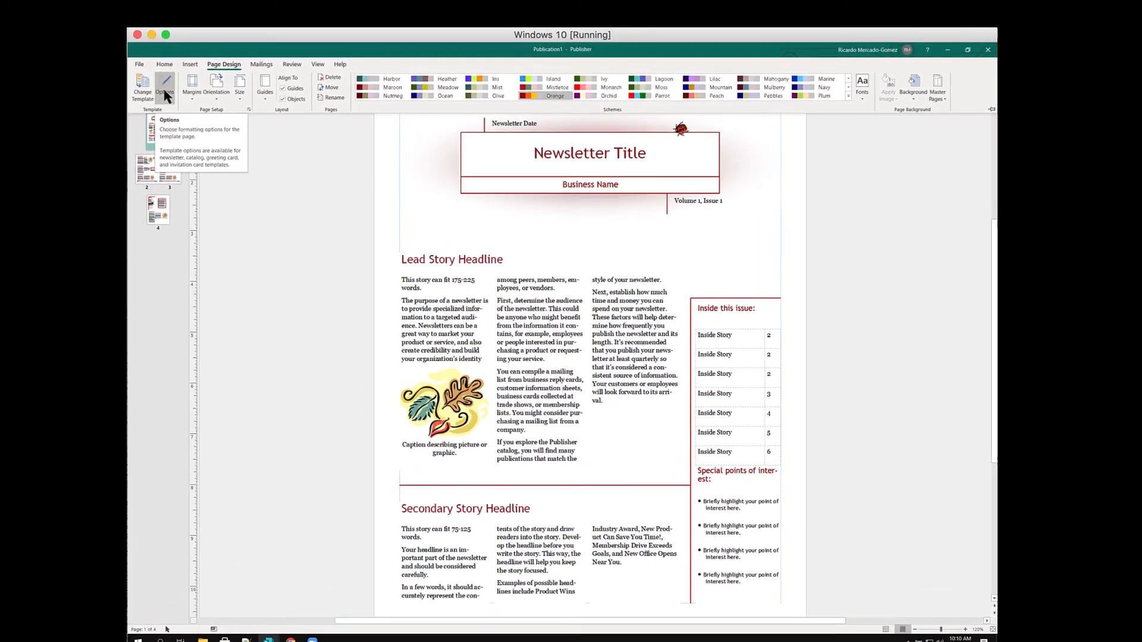
{"action": "left_click", "coordinate": [148, 86]}
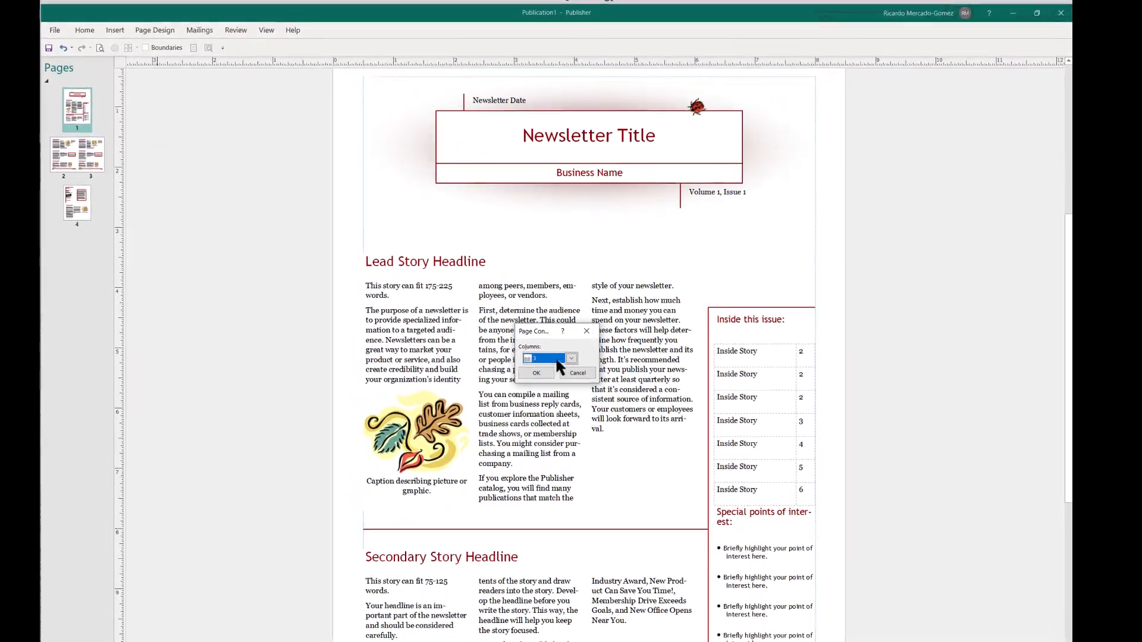
{"action": "left_click", "coordinate": [571, 356]}
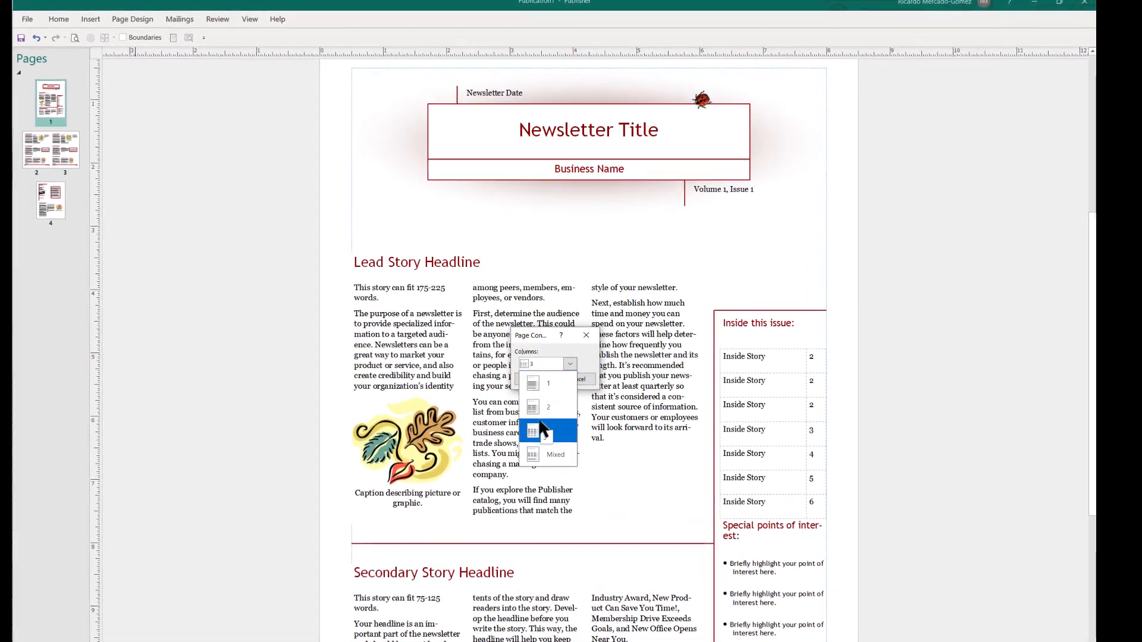
{"action": "left_click", "coordinate": [542, 457]}
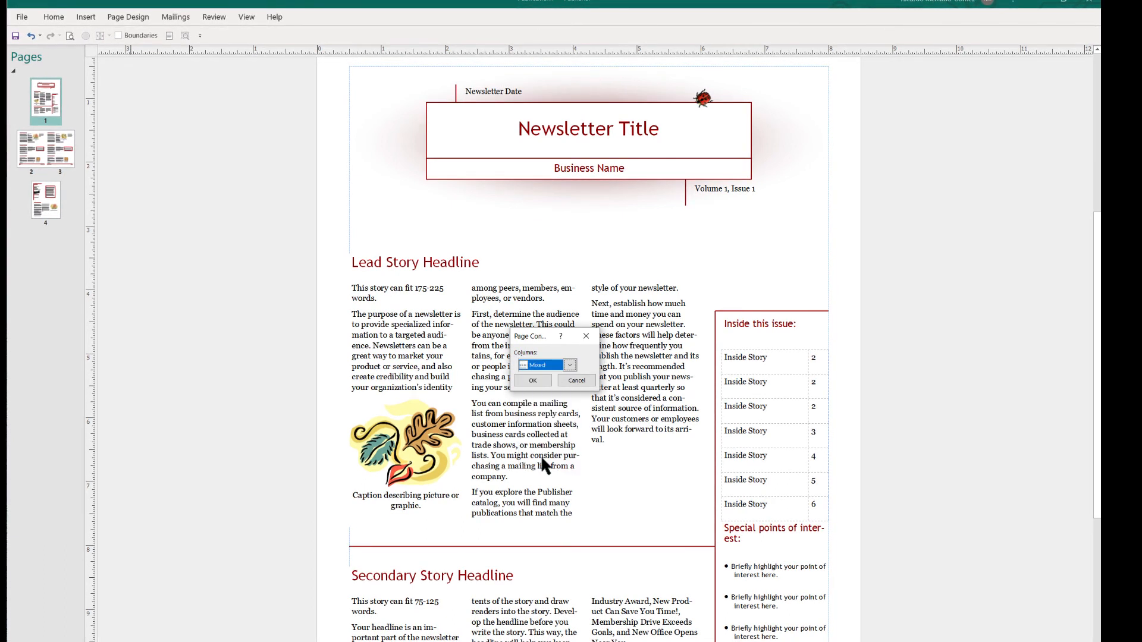
{"action": "left_click", "coordinate": [540, 381]}
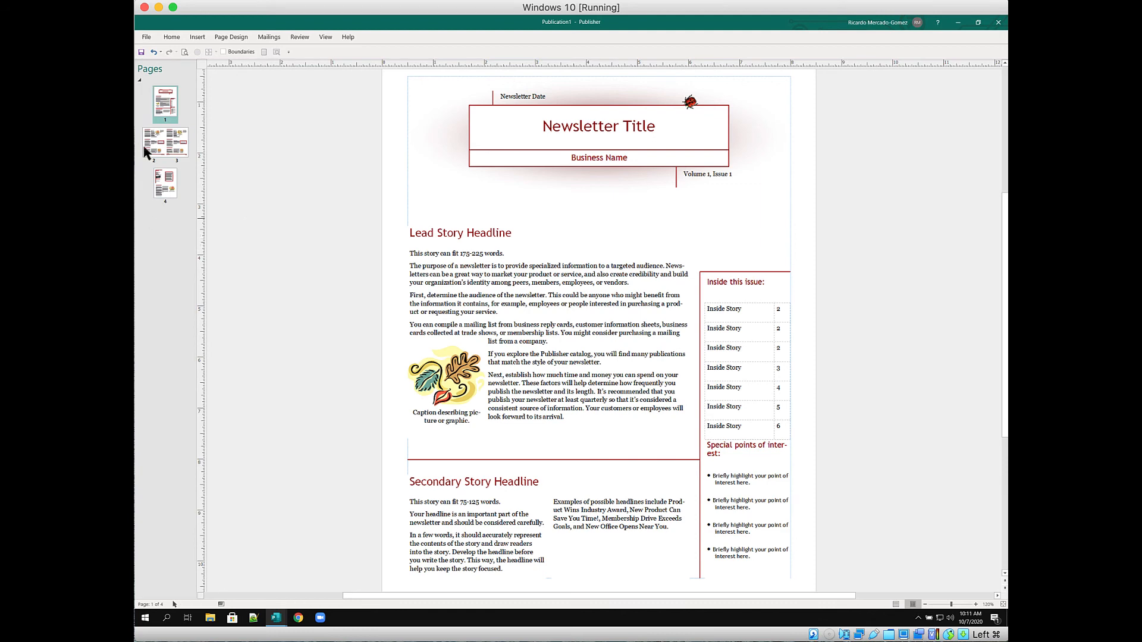
On the page 2–3 spread, set the left inside page's columns to Mixed, keeping 3 stories as content.
{"action": "left_click", "coordinate": [159, 147]}
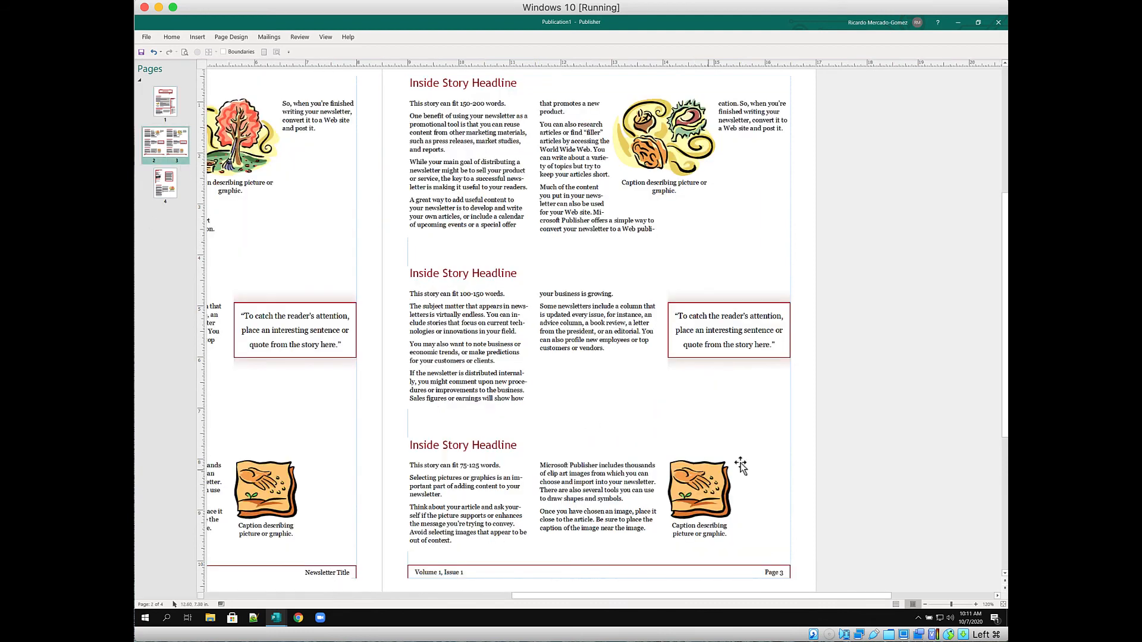
{"action": "left_click_drag", "start_coordinate": [610, 597], "coordinate": [432, 601]}
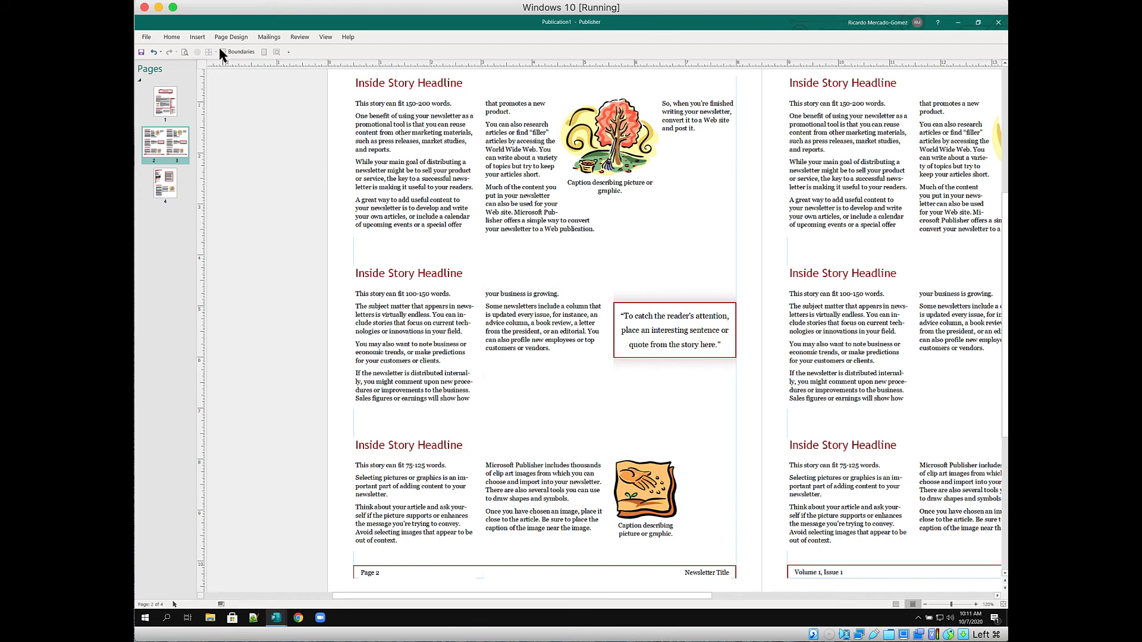
{"action": "left_click", "coordinate": [231, 37]}
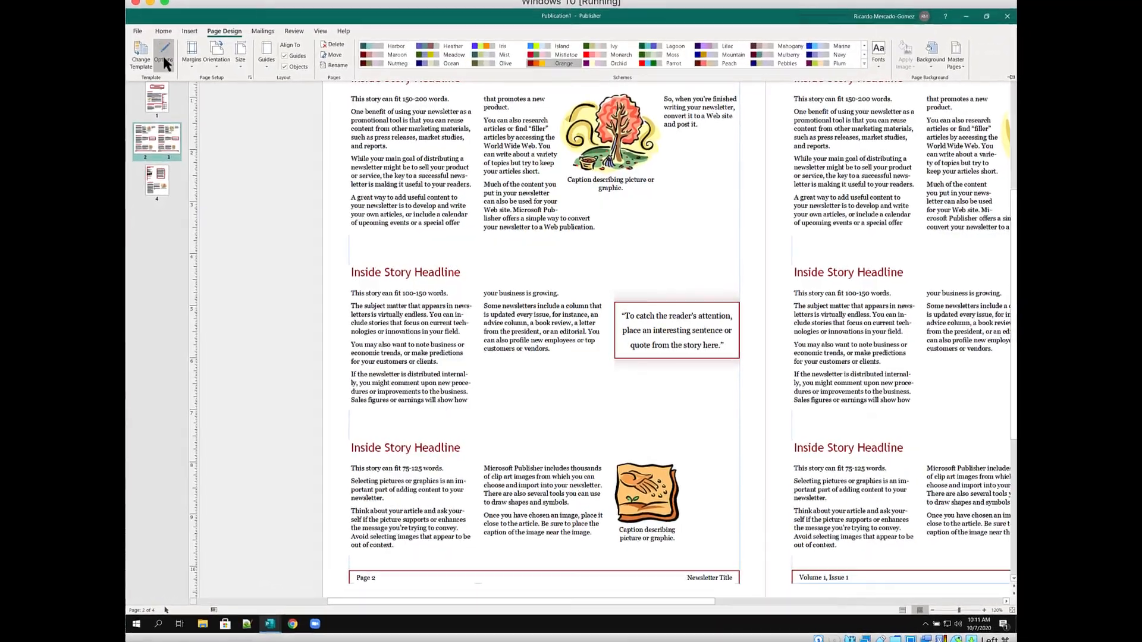
{"action": "left_click", "coordinate": [163, 56]}
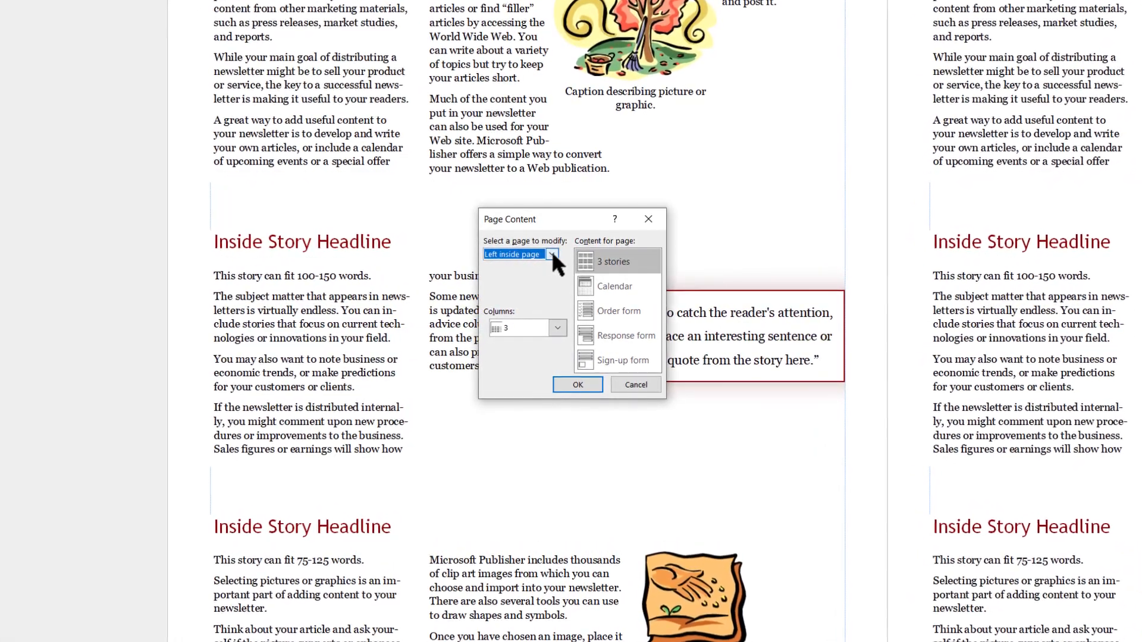
{"action": "left_click", "coordinate": [551, 254]}
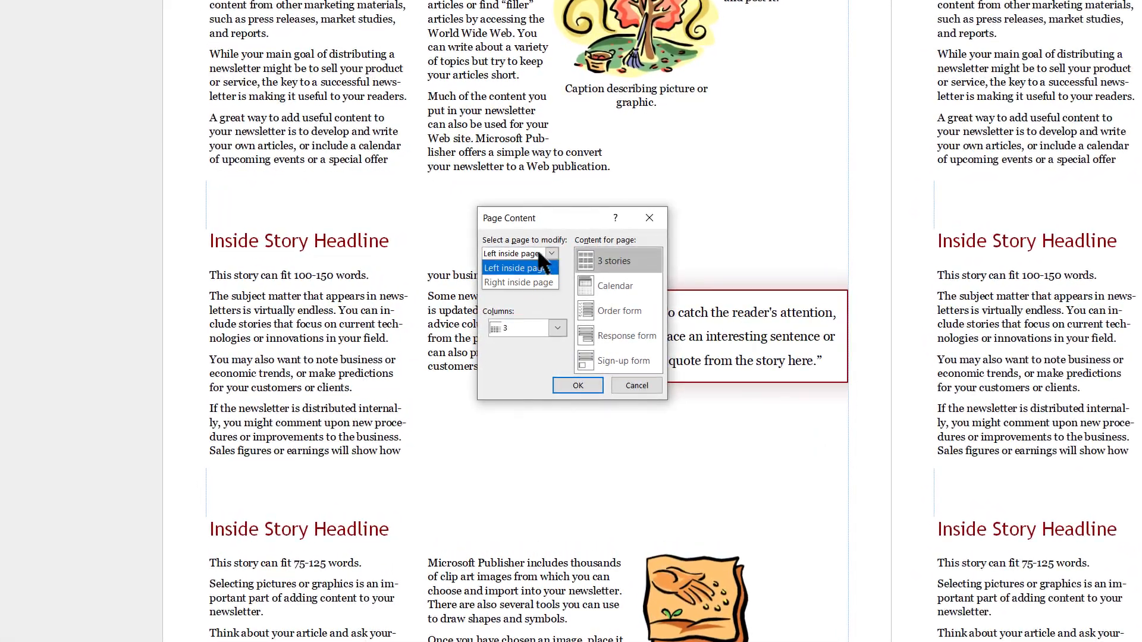
{"action": "left_click", "coordinate": [524, 268]}
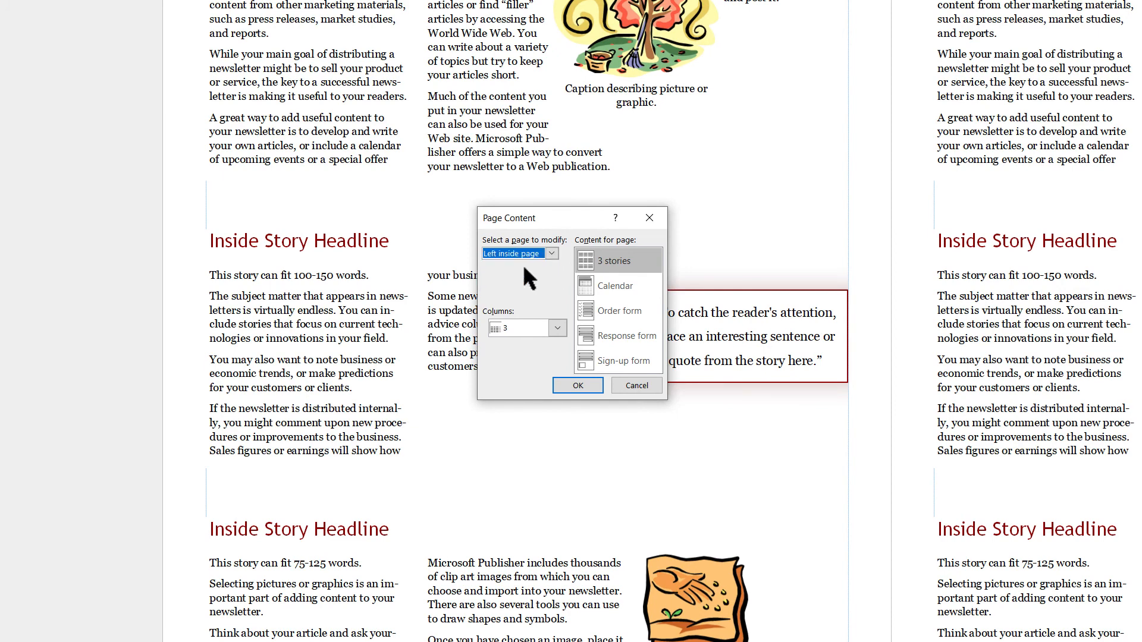
{"action": "left_click", "coordinate": [557, 329]}
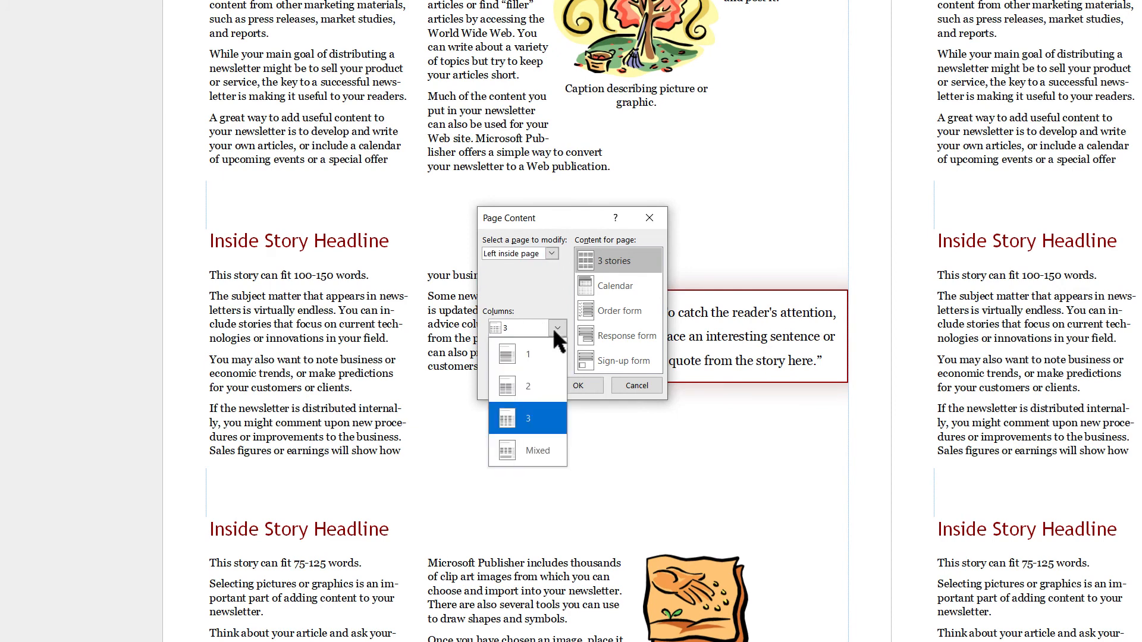
{"action": "left_click", "coordinate": [538, 452]}
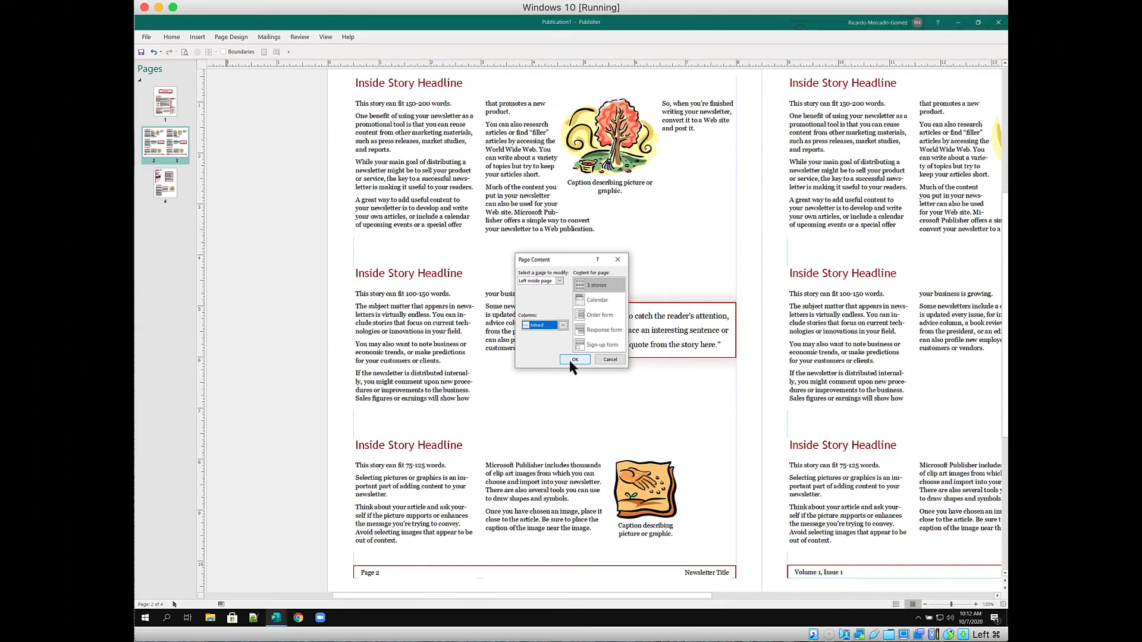
{"action": "left_click", "coordinate": [569, 384]}
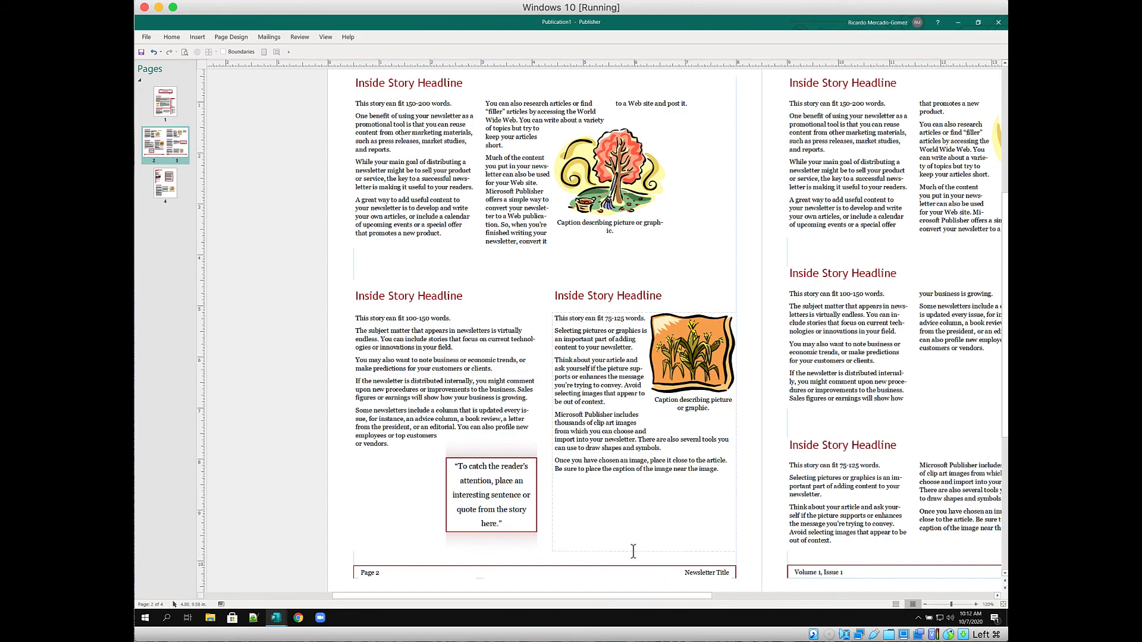
On the page 2–3 spread, set the right inside page's columns to Mixed and its content to Calendar.
{"action": "left_click_drag", "start_coordinate": [636, 596], "coordinate": [793, 601]}
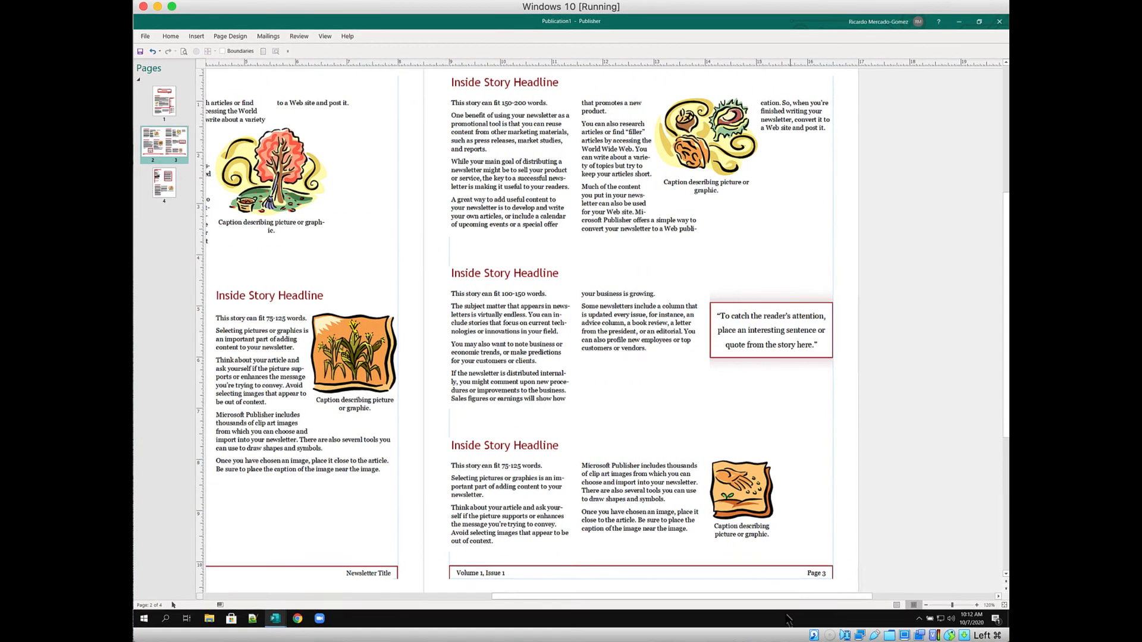
{"action": "left_click", "coordinate": [492, 186]}
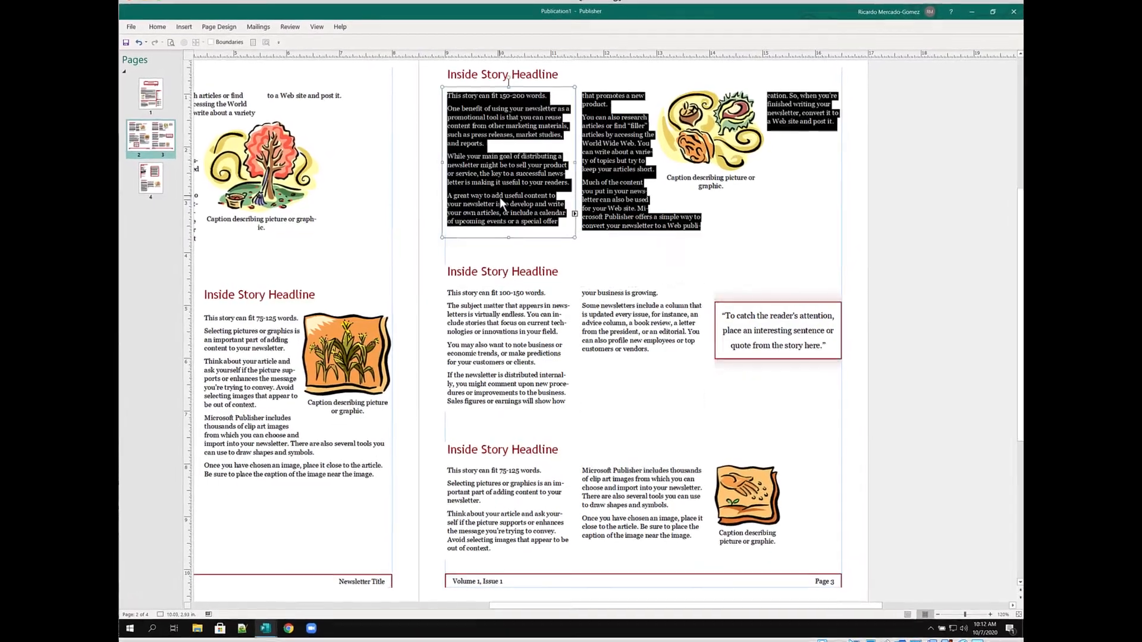
{"action": "left_click", "coordinate": [819, 239]}
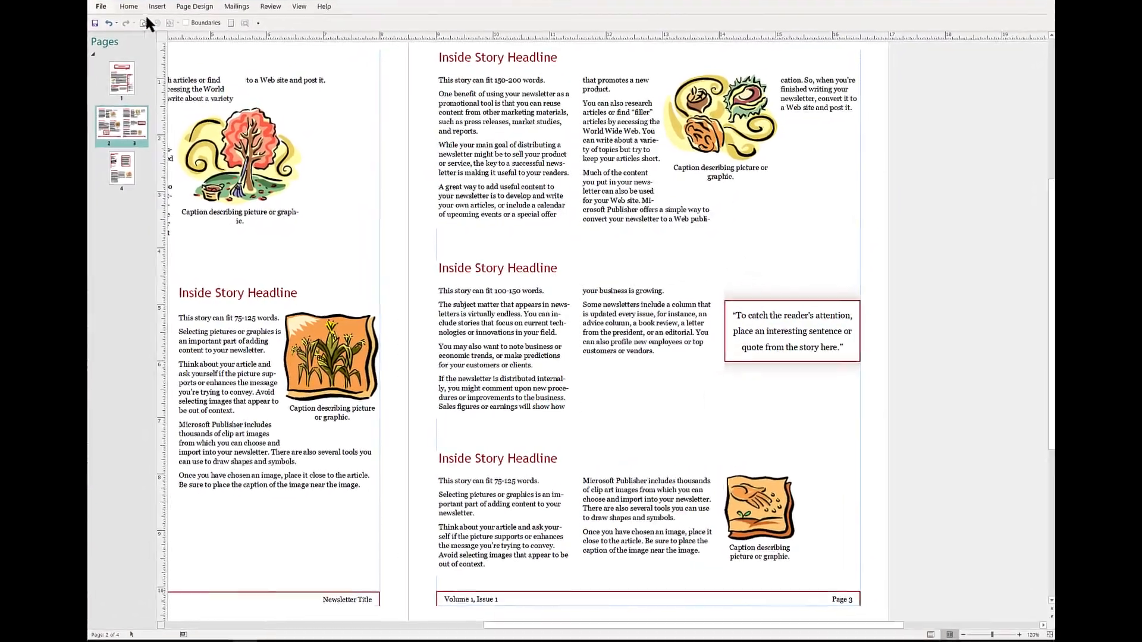
{"action": "left_click", "coordinate": [202, 12]}
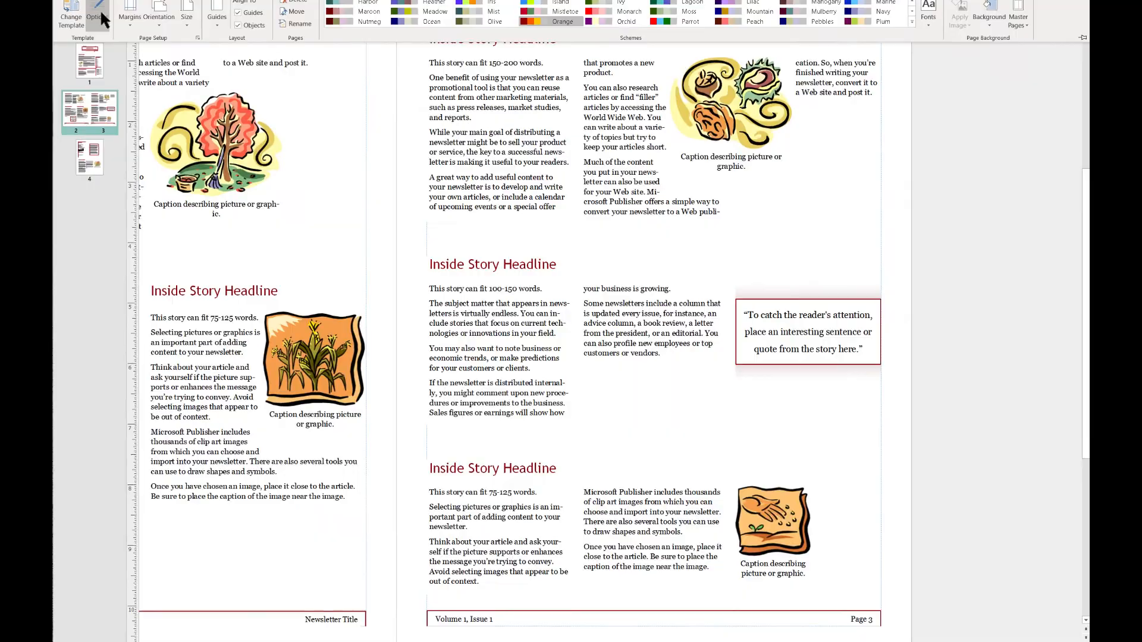
{"action": "left_click", "coordinate": [97, 16]}
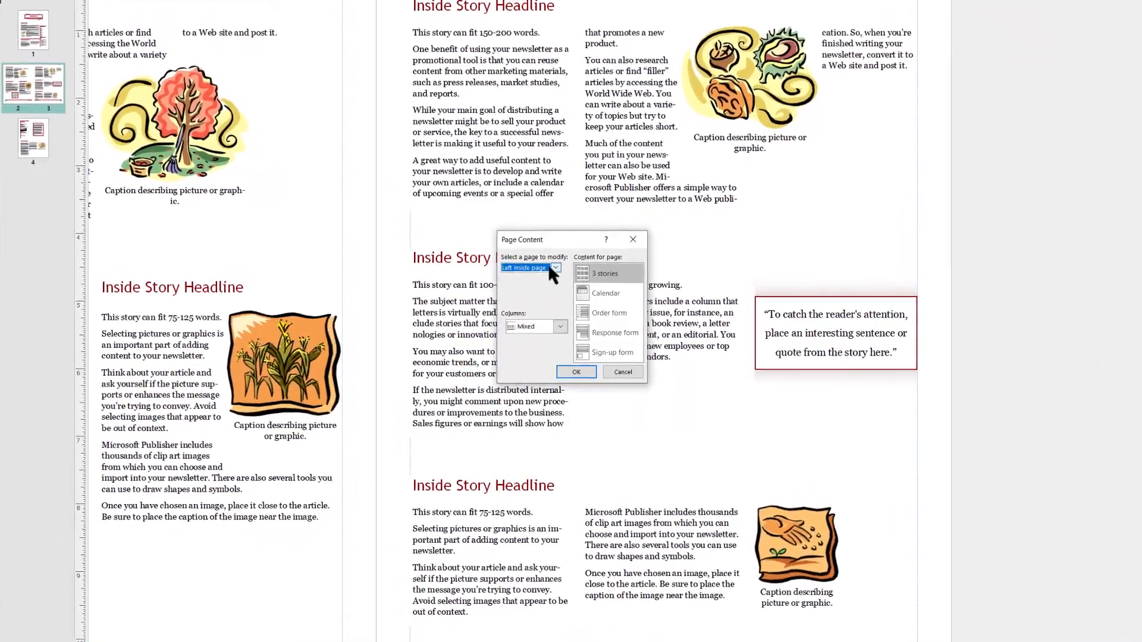
{"action": "left_click", "coordinate": [554, 268]}
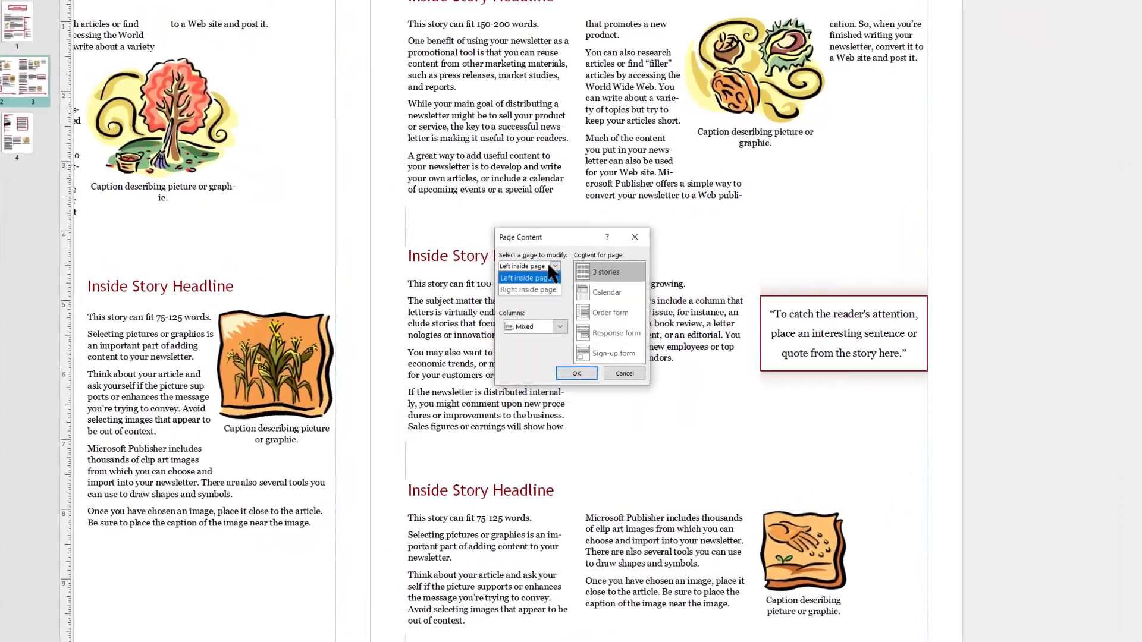
{"action": "left_click", "coordinate": [528, 288]}
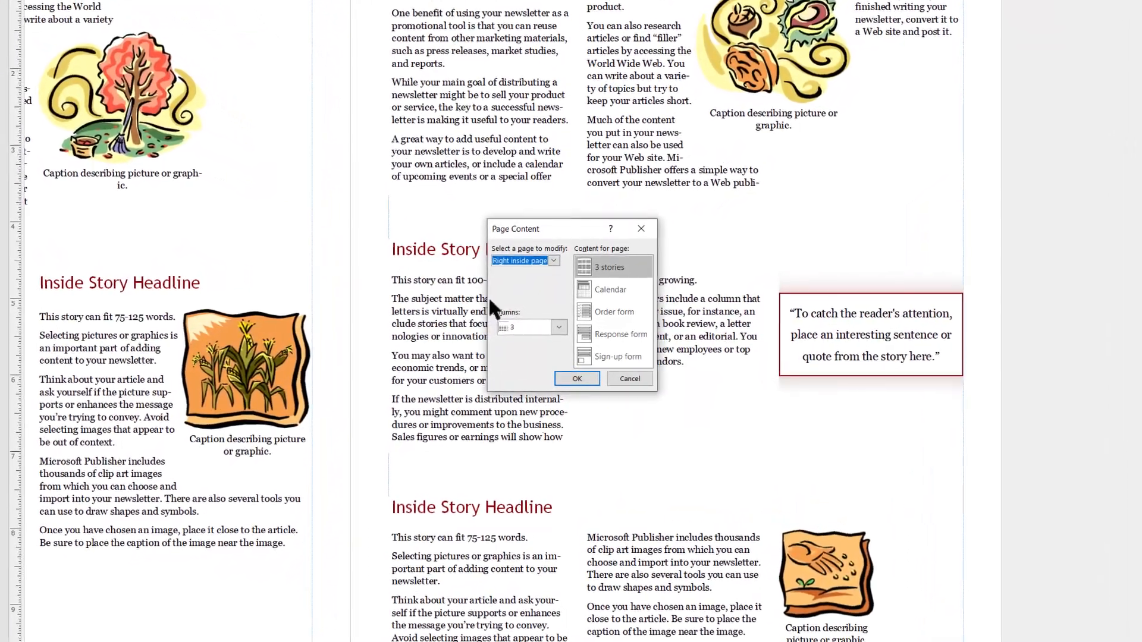
{"action": "left_click", "coordinate": [558, 326]}
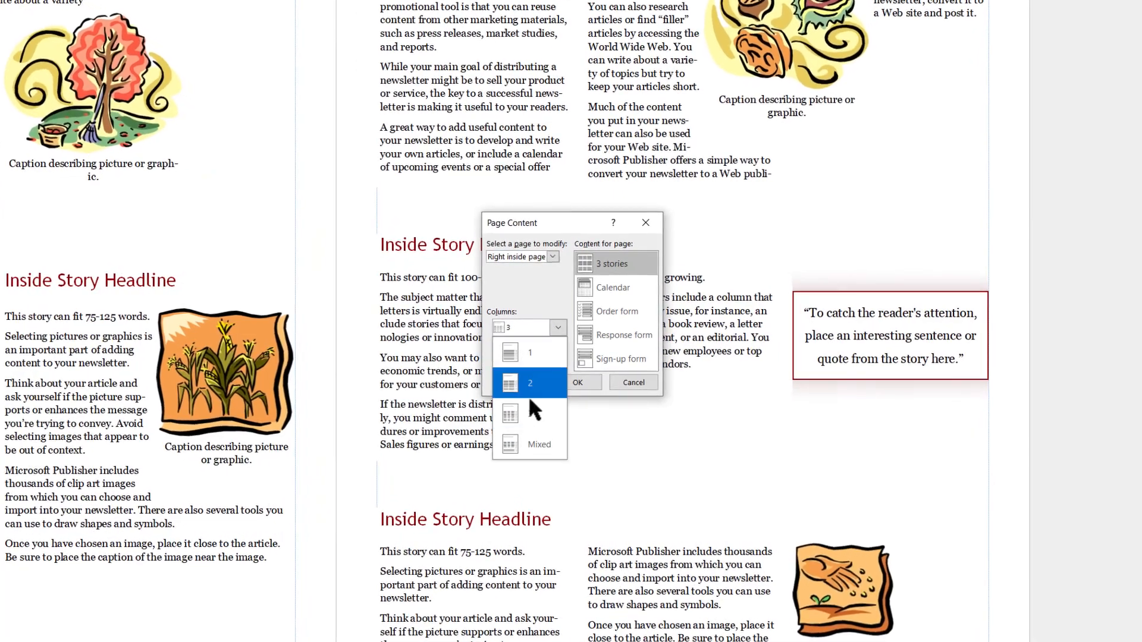
{"action": "left_click", "coordinate": [531, 443]}
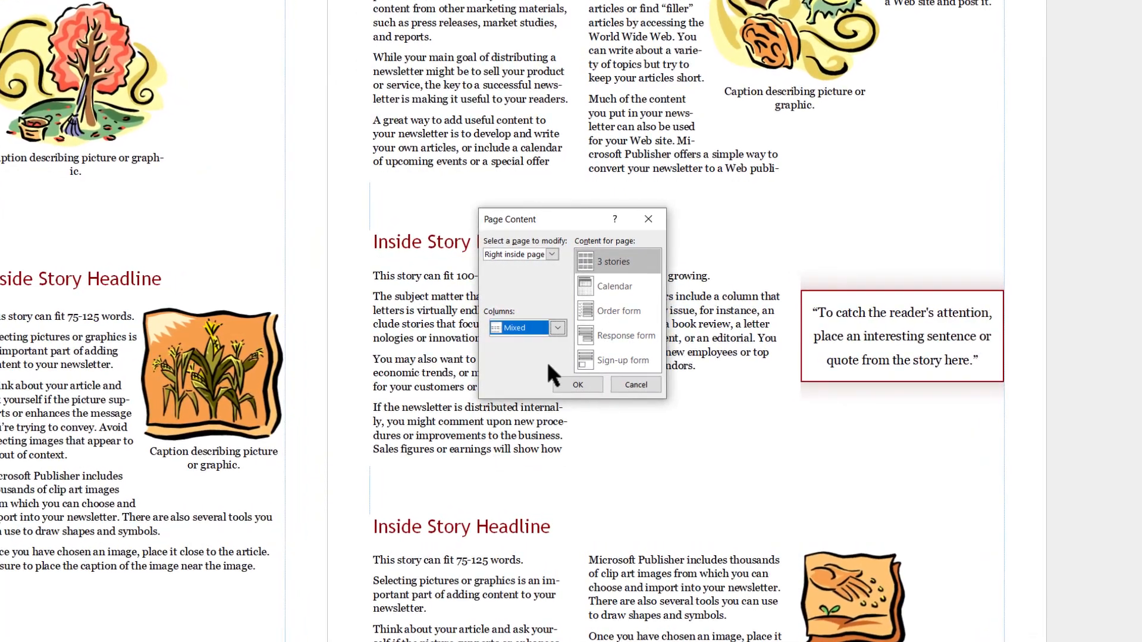
{"action": "left_click", "coordinate": [598, 282]}
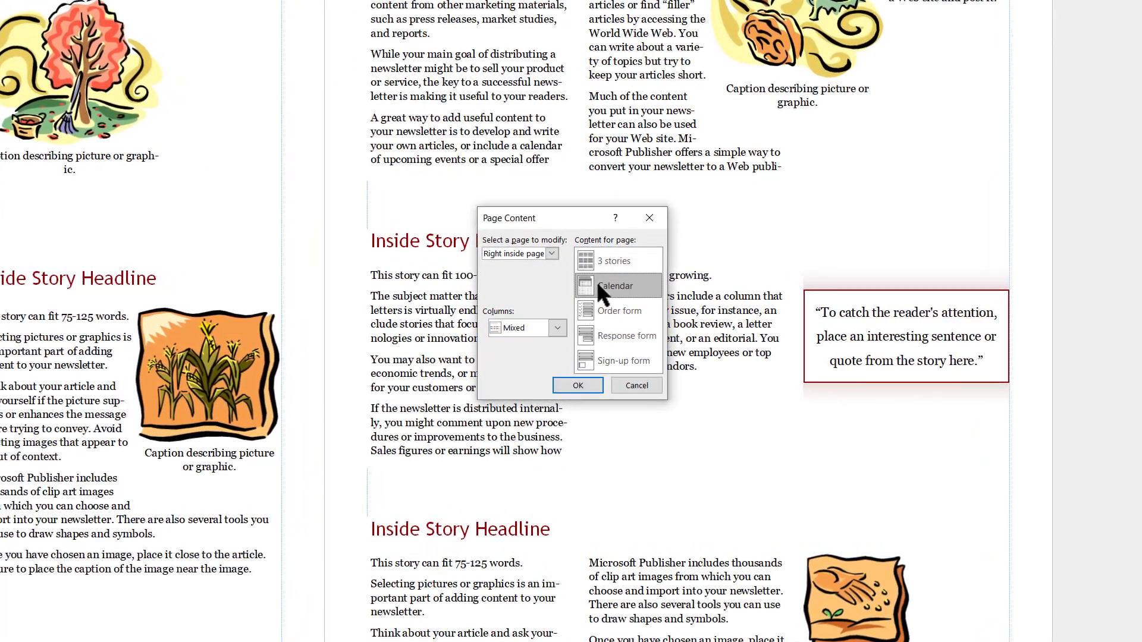
{"action": "left_click", "coordinate": [578, 386]}
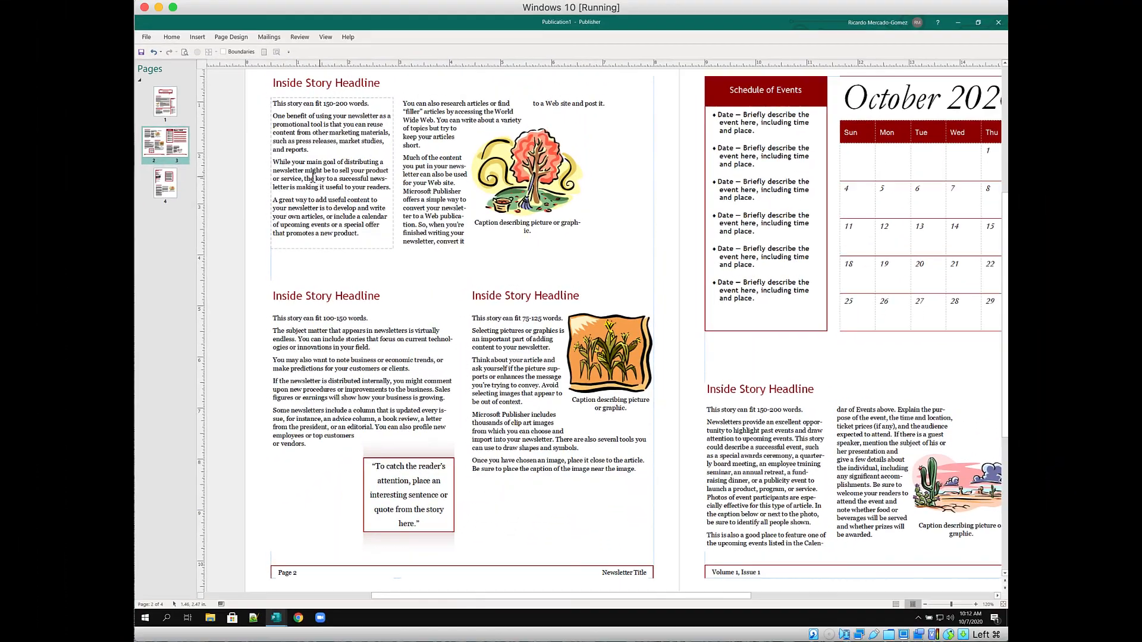
Change page 4's content layout from the template options so its story uses 2 columns.
{"action": "left_click", "coordinate": [167, 192]}
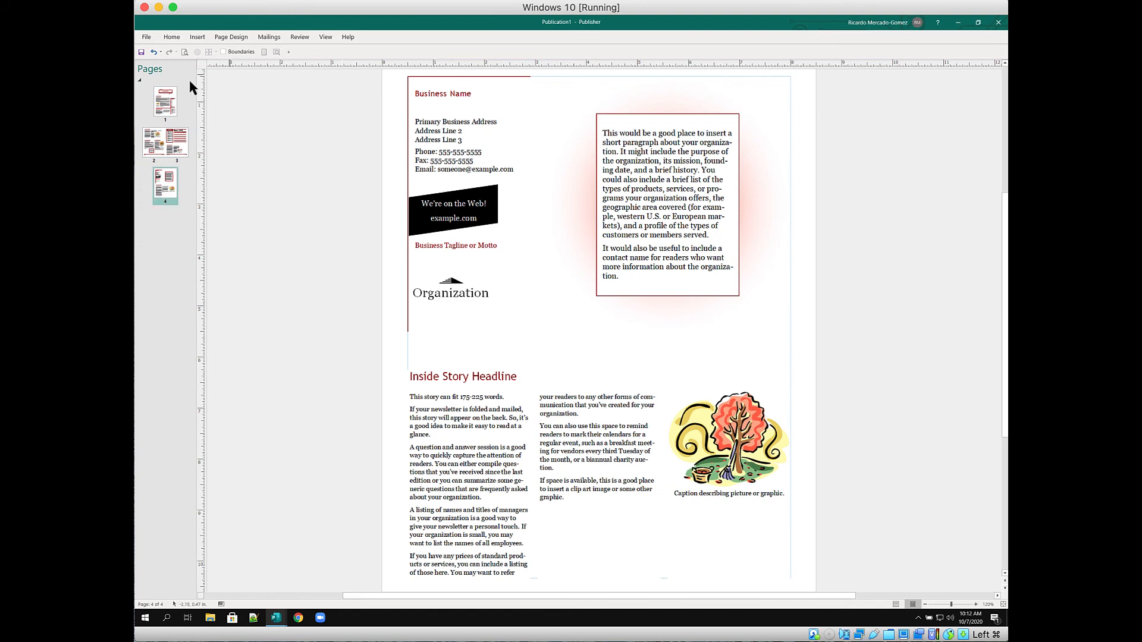
{"action": "left_click", "coordinate": [230, 37]}
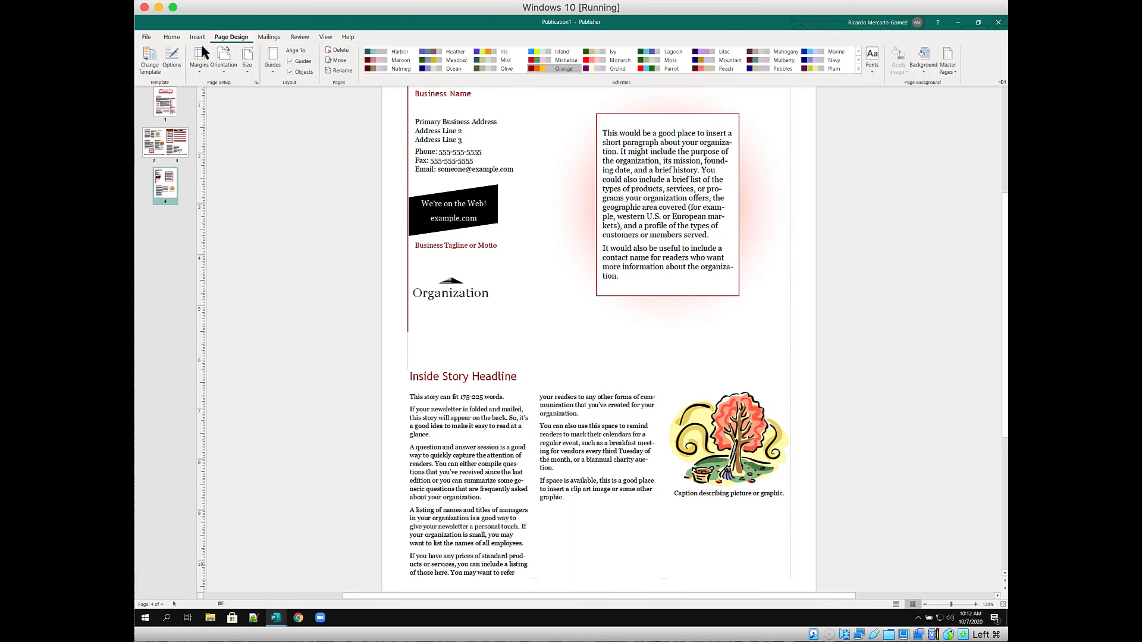
{"action": "left_click", "coordinate": [174, 60]}
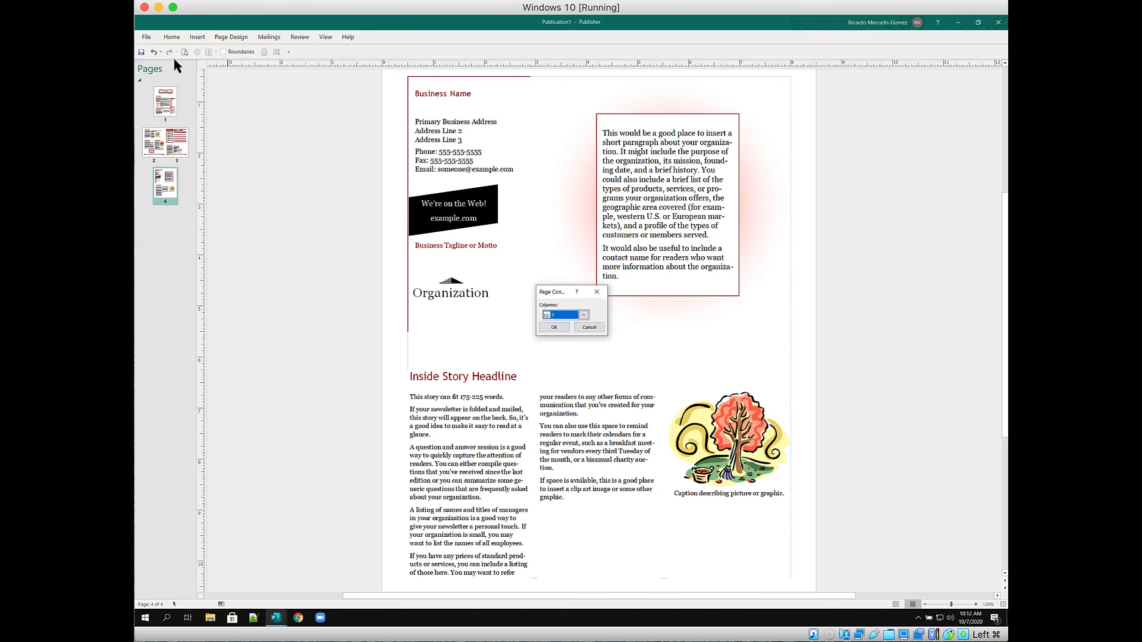
{"action": "left_click", "coordinate": [584, 315]}
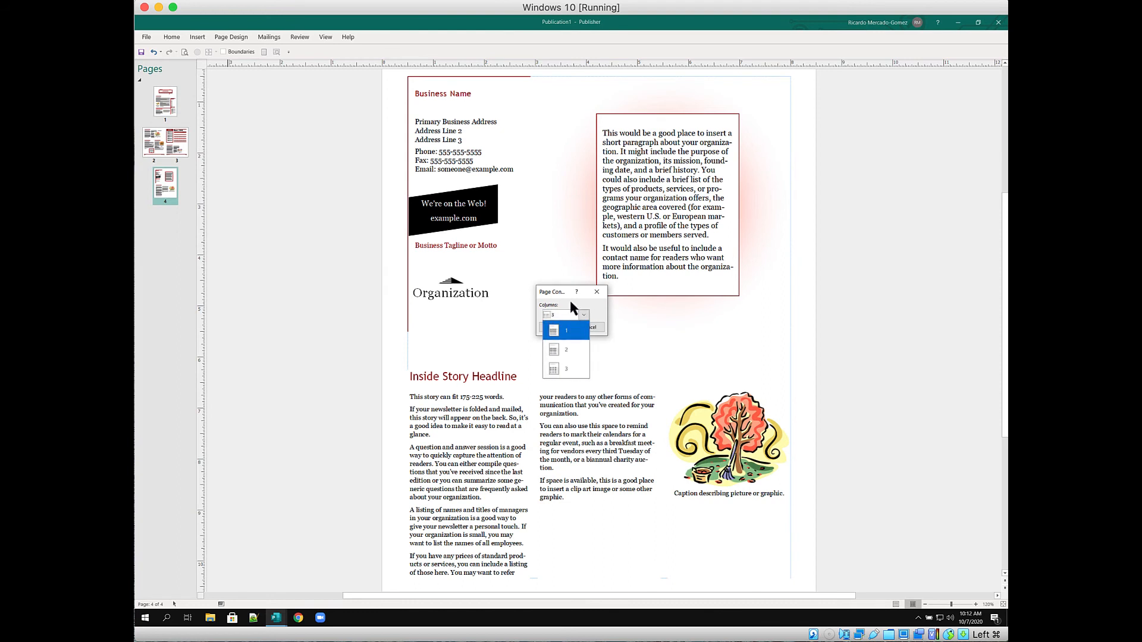
{"action": "left_click", "coordinate": [564, 351]}
{"action": "left_click", "coordinate": [557, 327]}
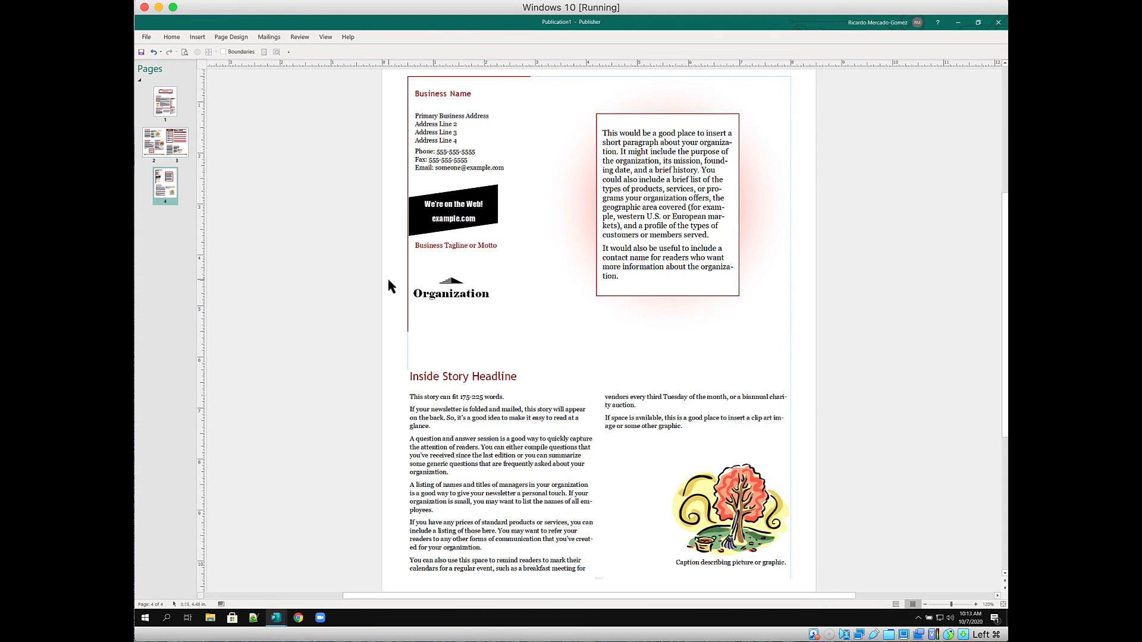
Replace the newsletter title placeholder on the first page with "Shelter Days".
{"action": "left_click", "coordinate": [174, 102]}
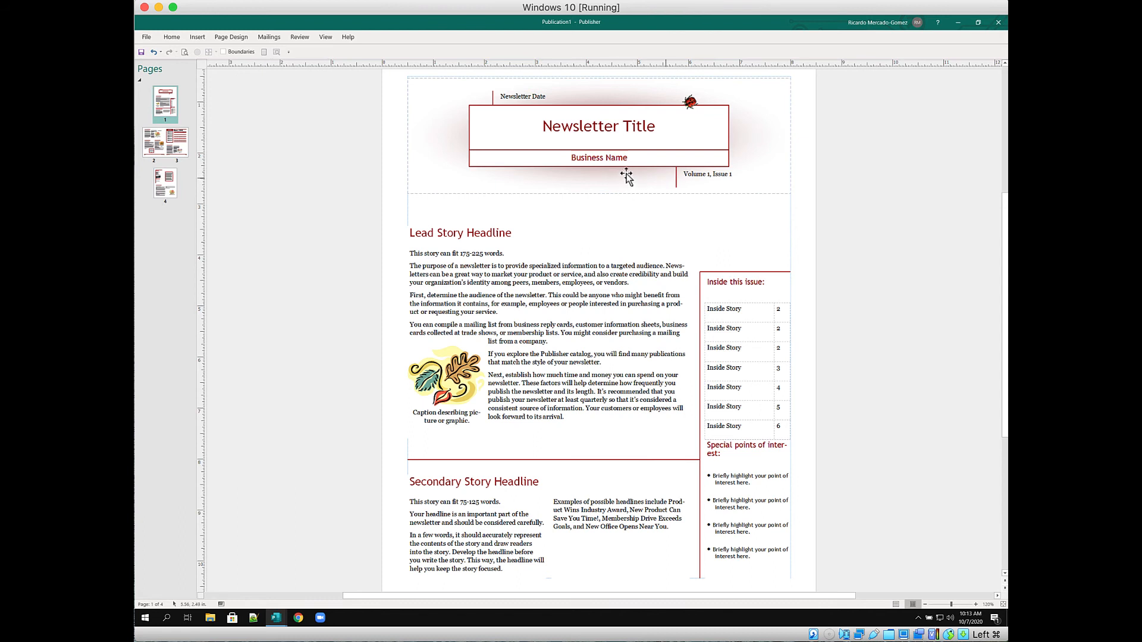
{"action": "left_click", "coordinate": [612, 125]}
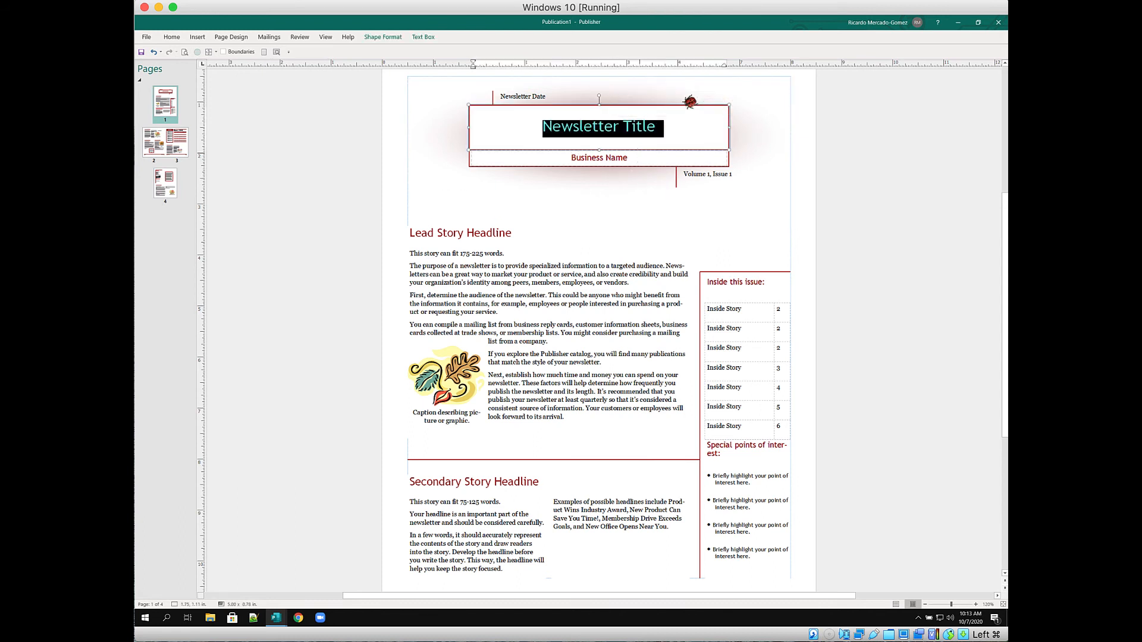
{"action": "type", "text": "She"}
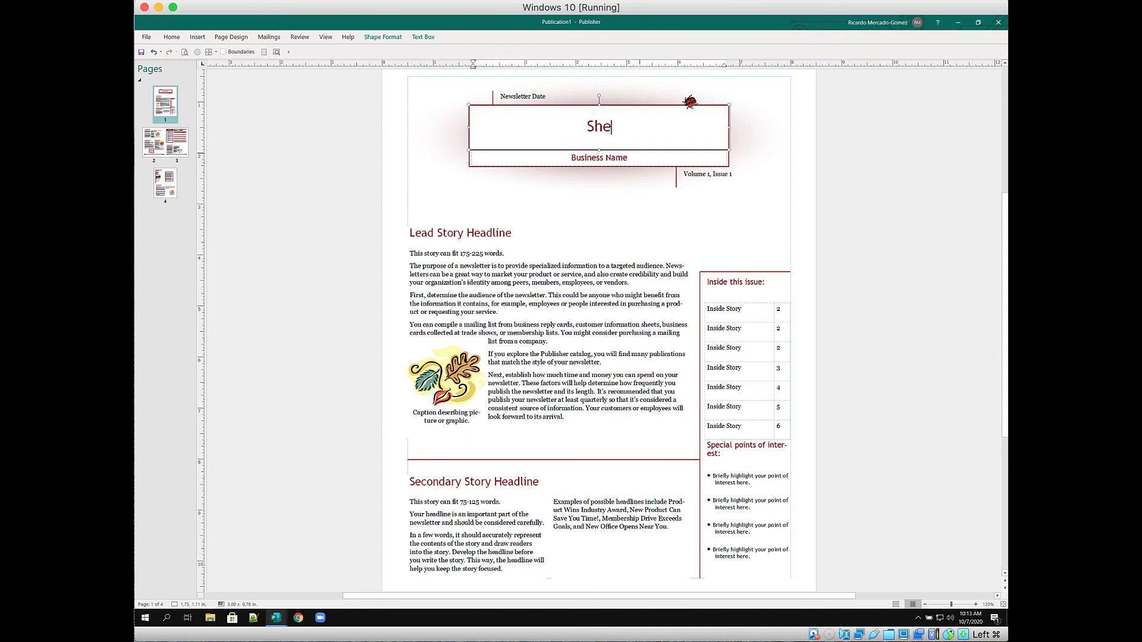
{"action": "type", "text": "lter Days"}
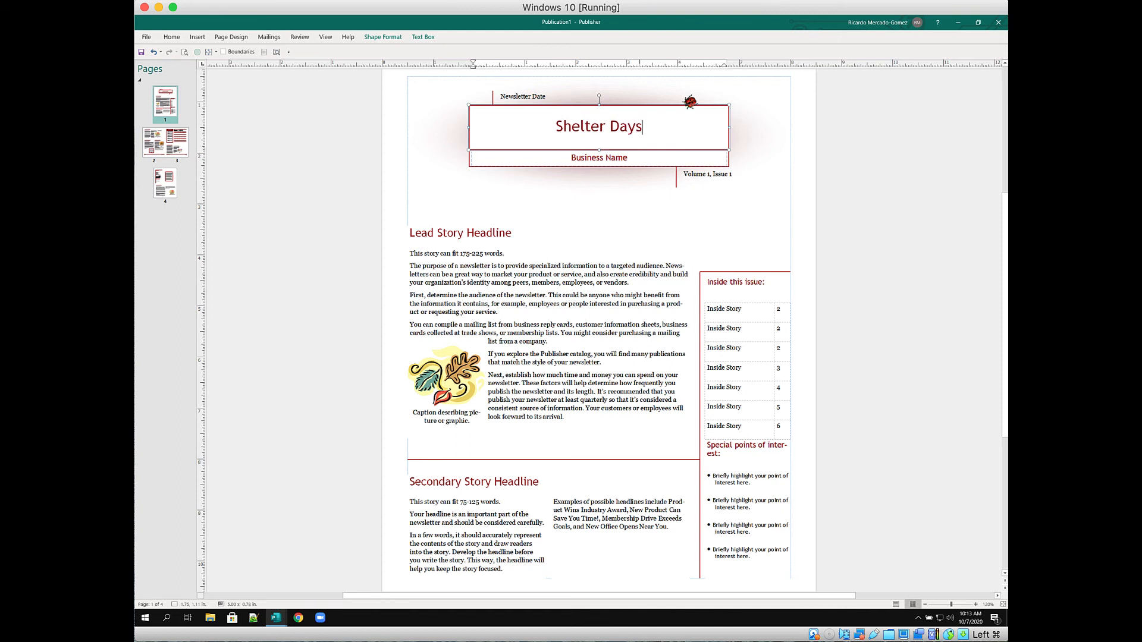
Set the font size of the "Shelter Days" title to 48 and collapse the ribbon again.
{"action": "left_click_drag", "start_coordinate": [644, 130], "coordinate": [538, 129]}
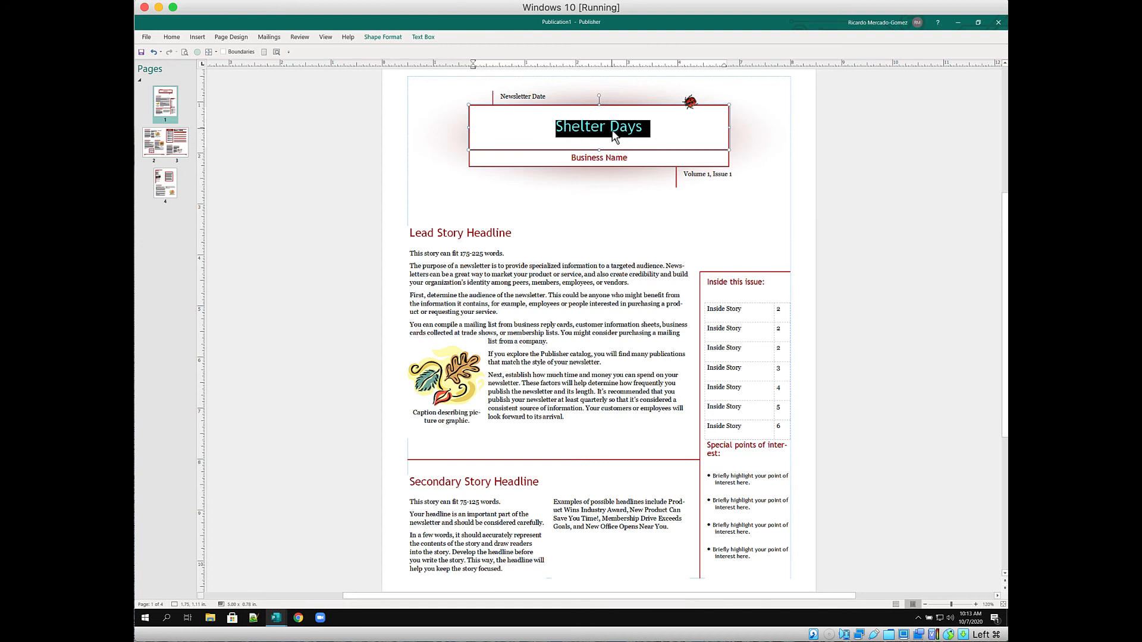
{"action": "left_click", "coordinate": [172, 38]}
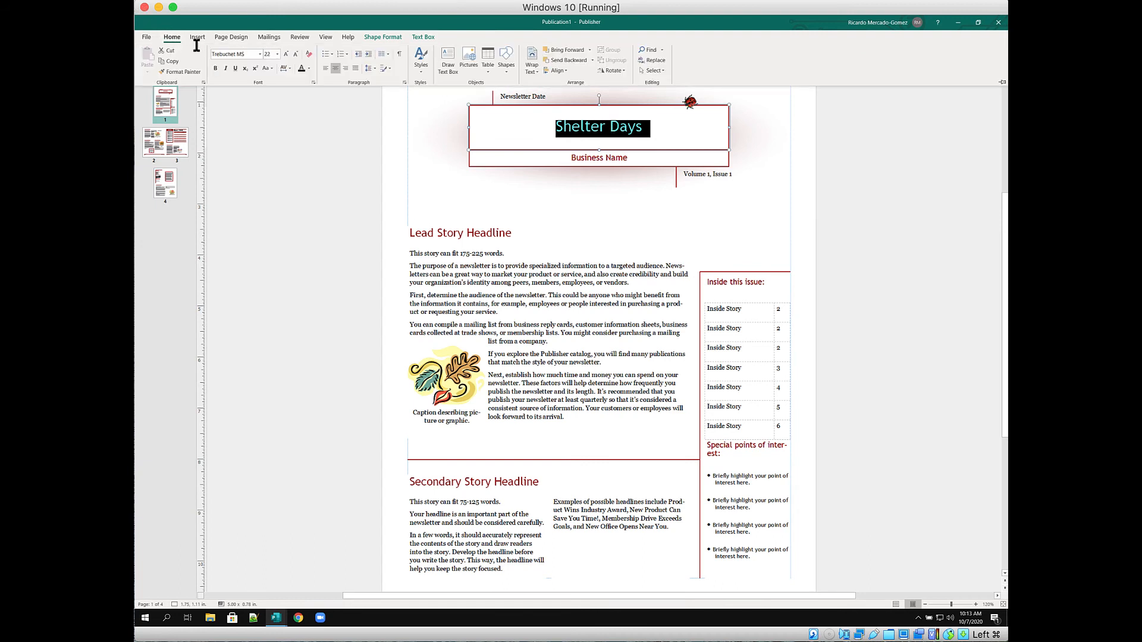
{"action": "left_click", "coordinate": [269, 54]}
{"action": "type", "text": "48"}
{"action": "key", "text": "Return"}
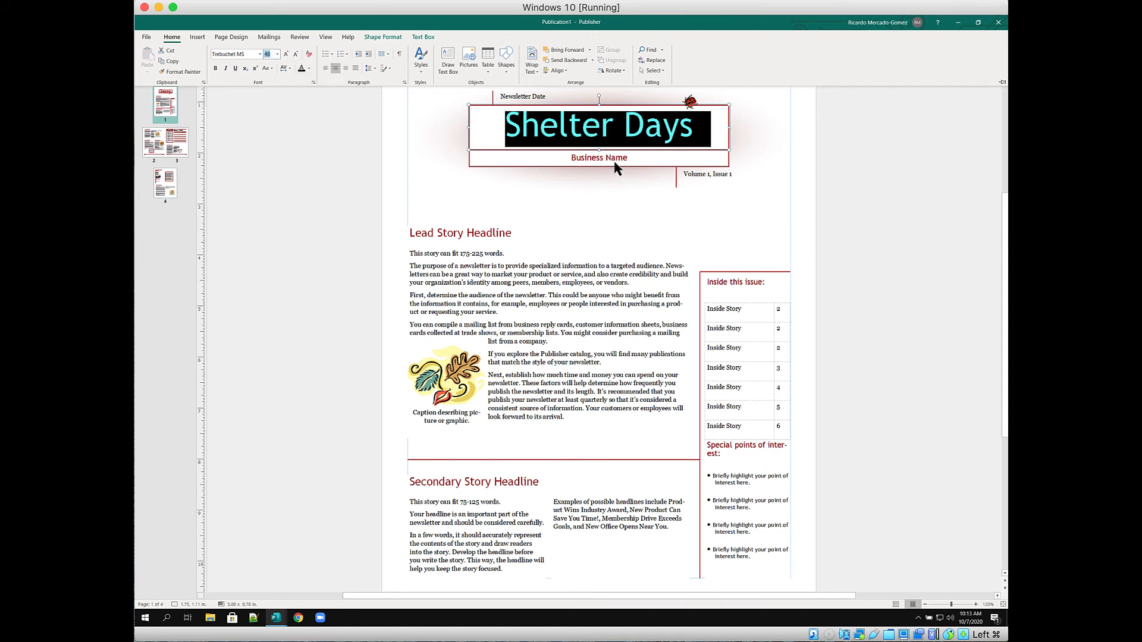
{"action": "key", "text": "ctrl+F1"}
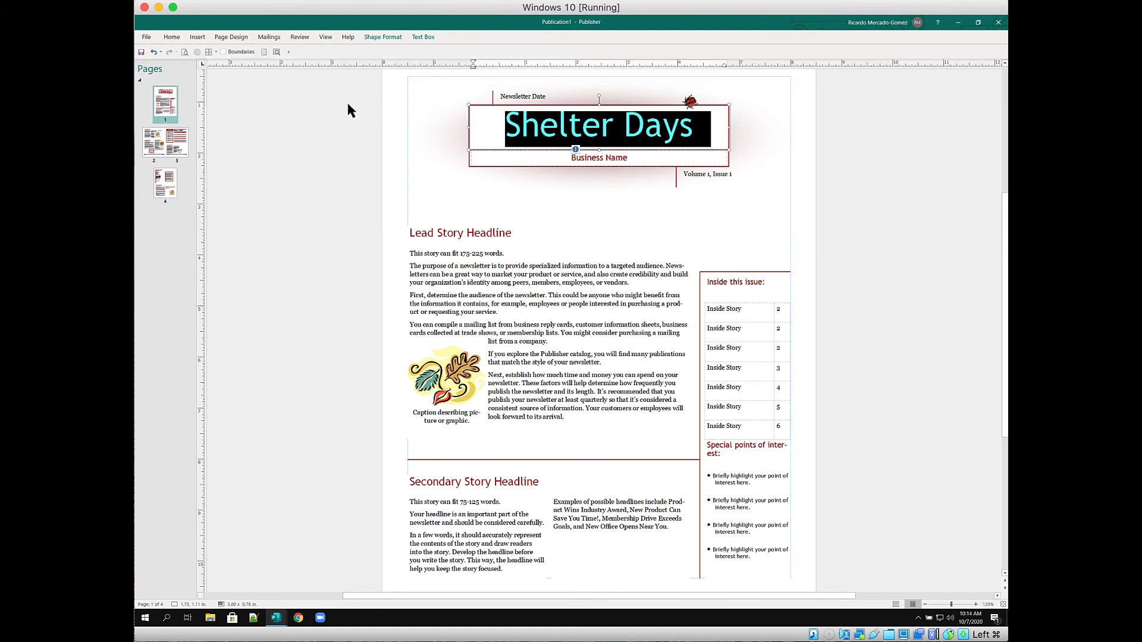
Replace the Business Name placeholder below the title with "Brisbane County Animal Shelter".
{"action": "left_click", "coordinate": [276, 53]}
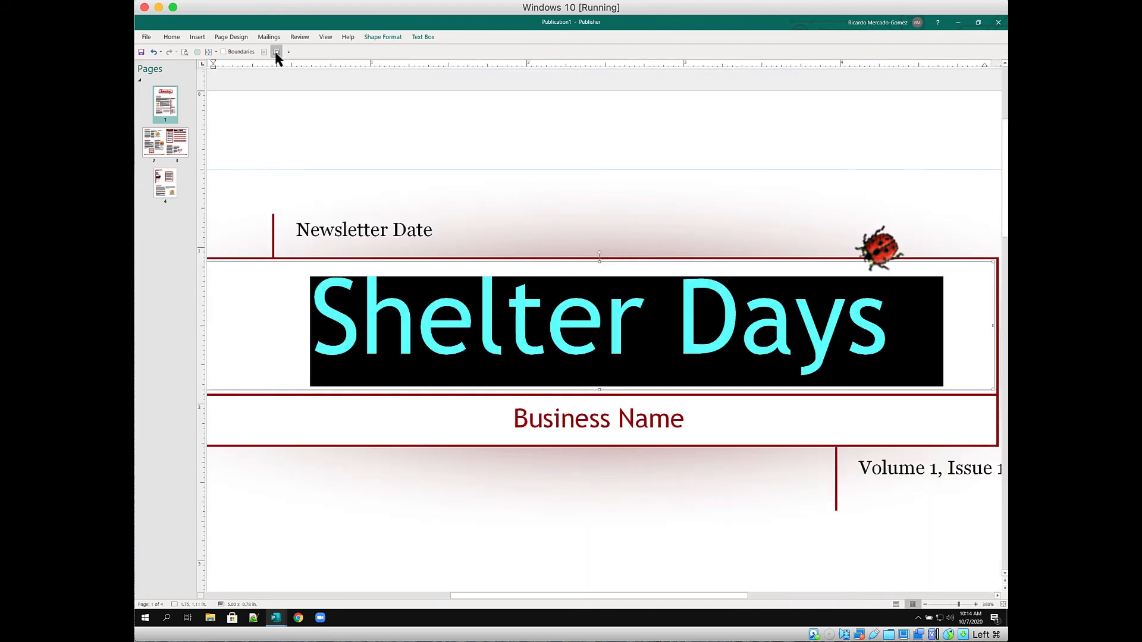
{"action": "left_click", "coordinate": [588, 420]}
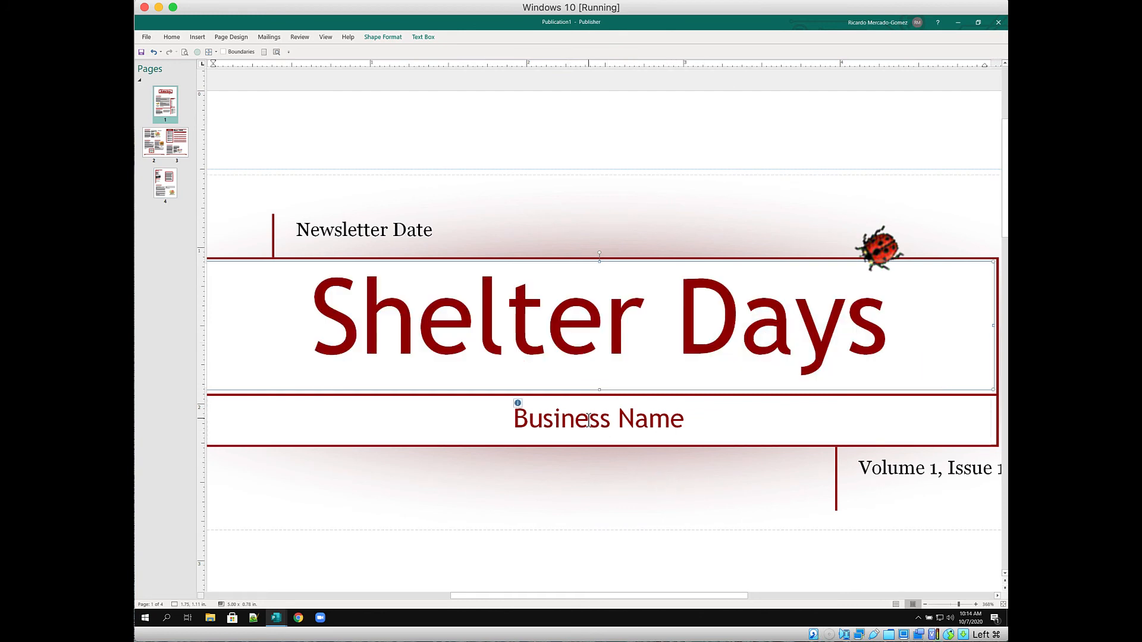
{"action": "left_click", "coordinate": [588, 420]}
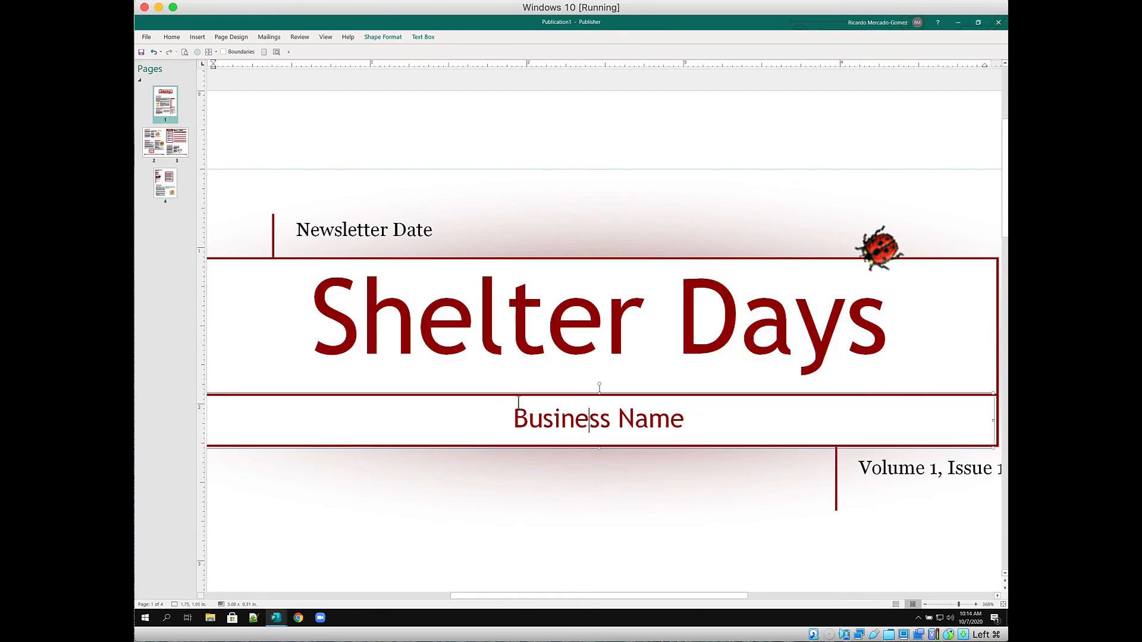
{"action": "left_click", "coordinate": [681, 423]}
{"action": "key", "text": "ctrl+a"}
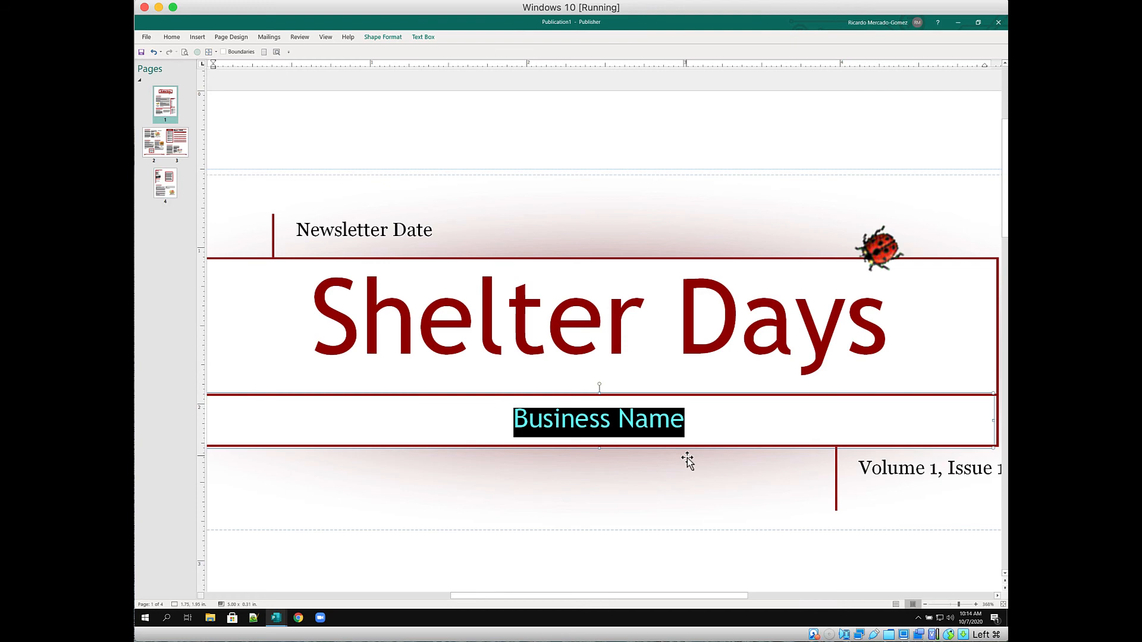
{"action": "type", "text": "B"}
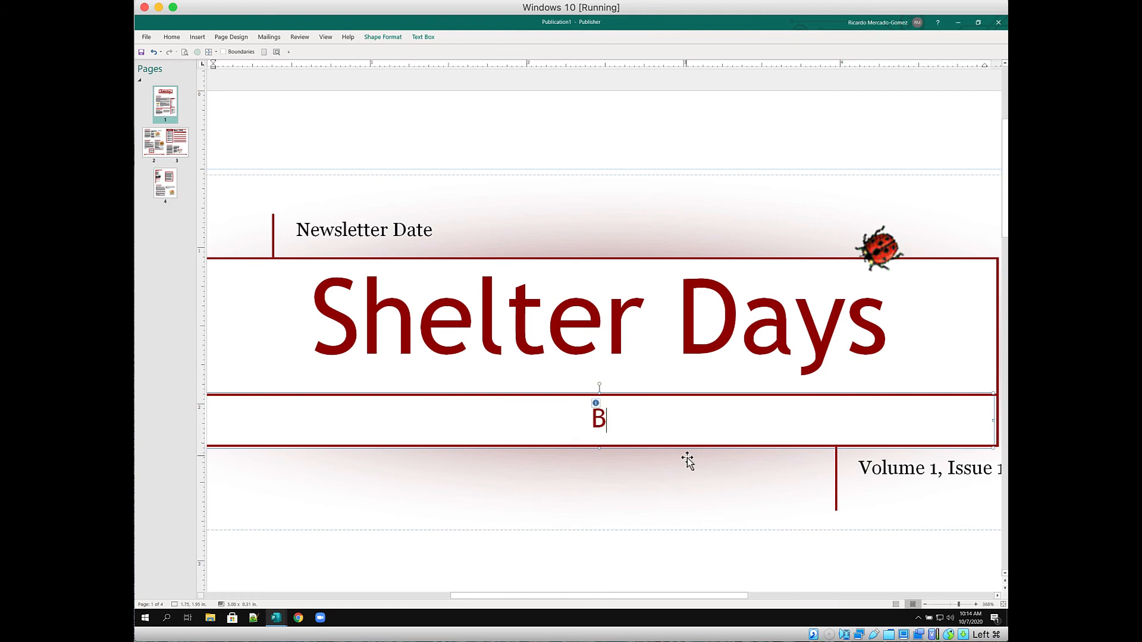
{"action": "type", "text": "risbane"}
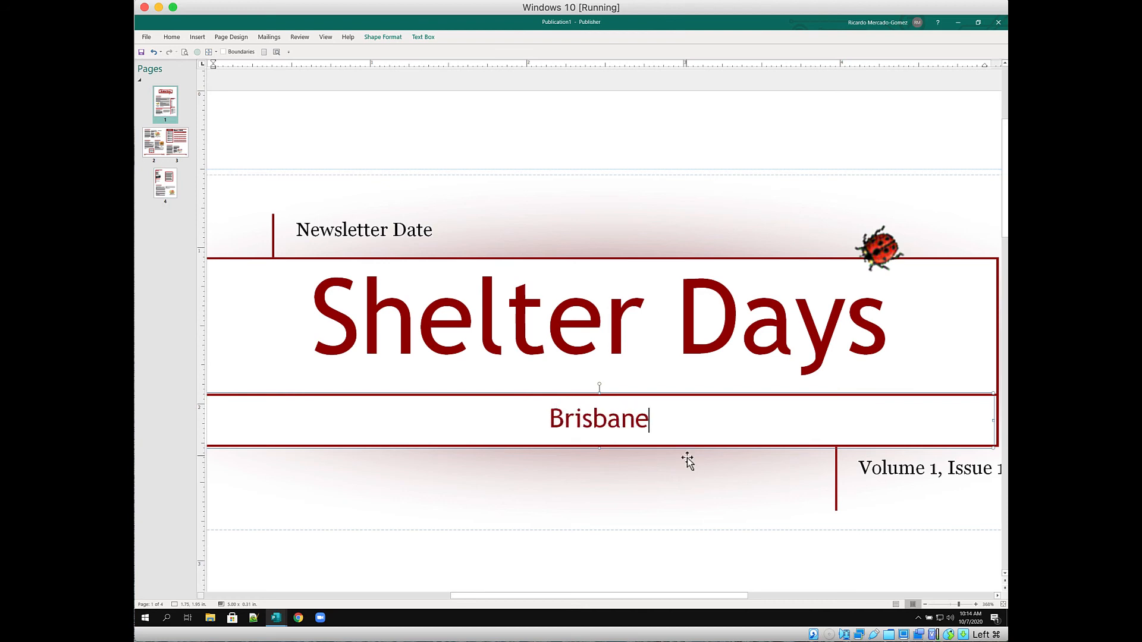
{"action": "type", "text": " County"}
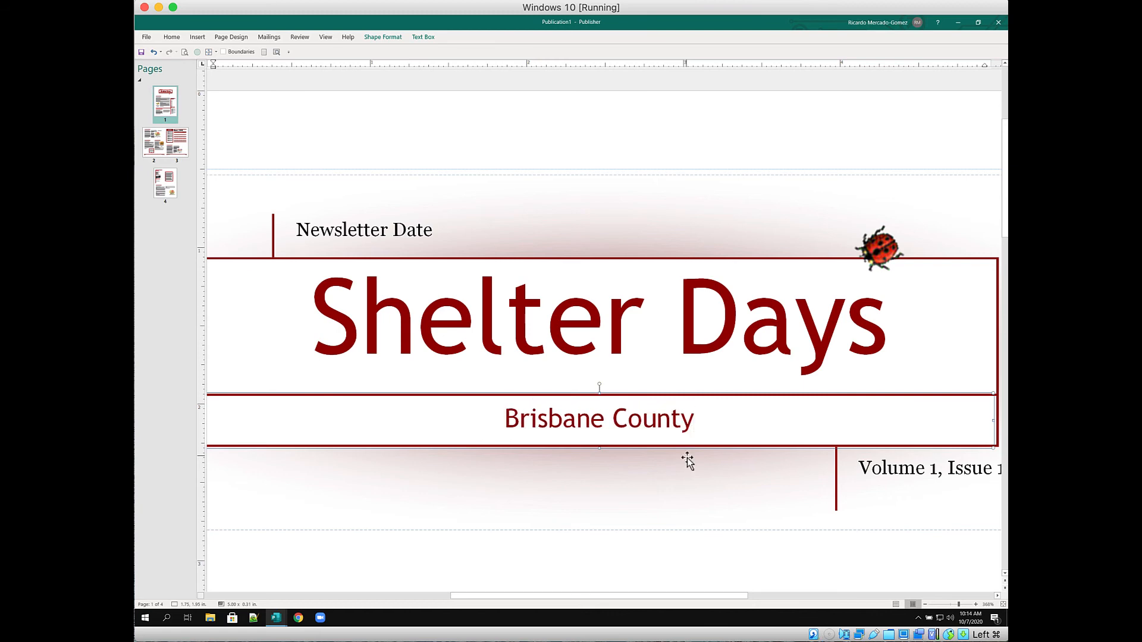
{"action": "type", "text": " An"}
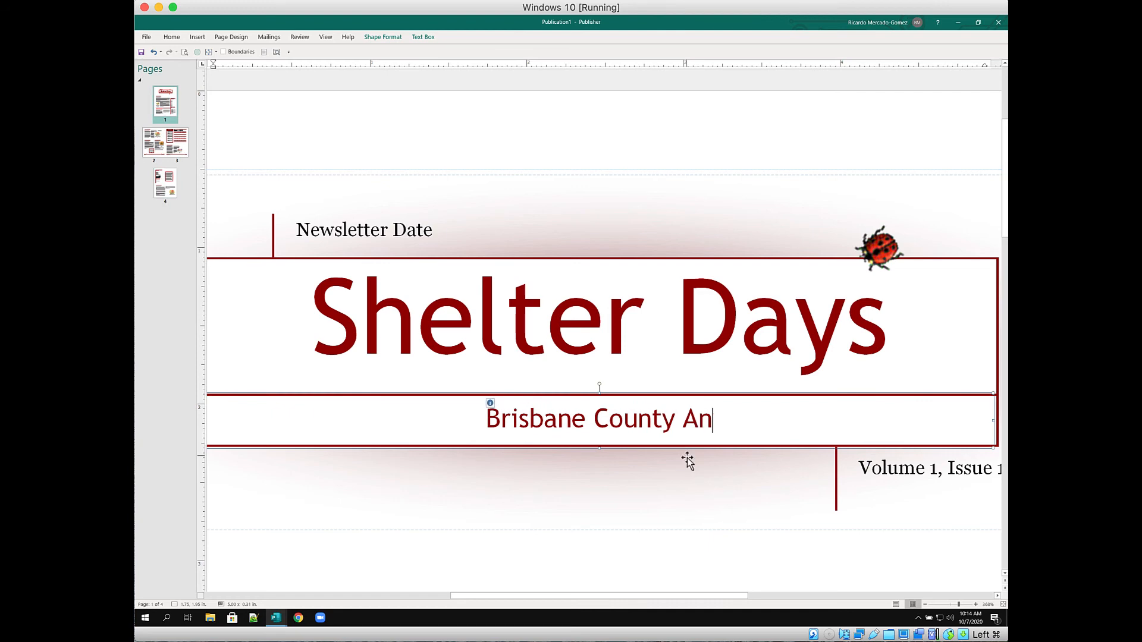
{"action": "type", "text": "imal She"}
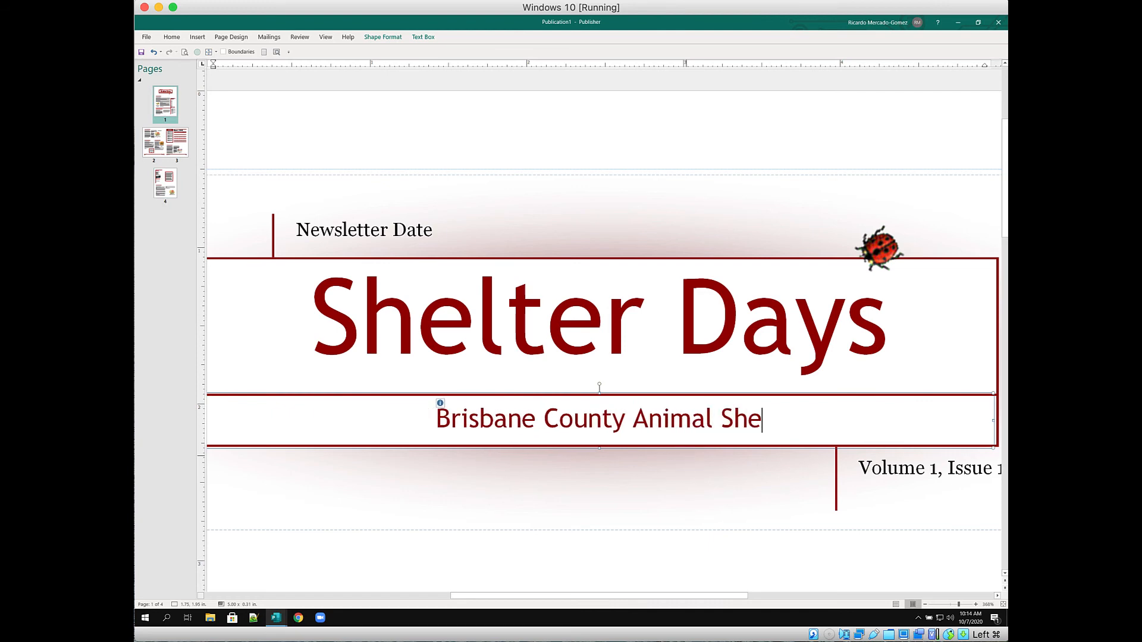
{"action": "type", "text": "lter"}
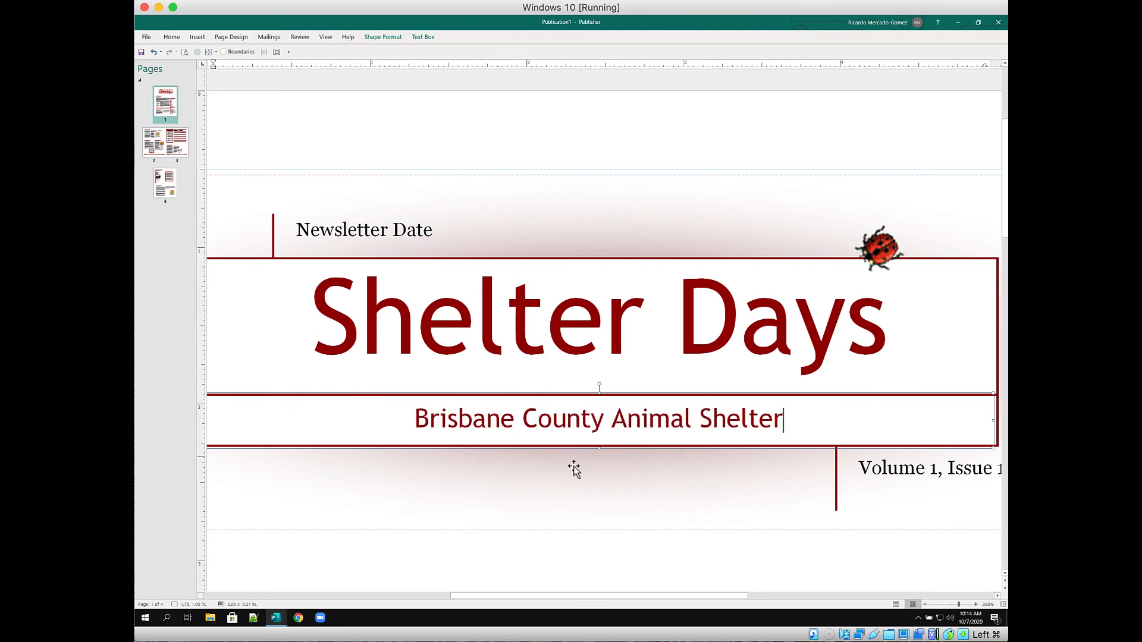
{"action": "mouse_move", "coordinate": [421, 402]}
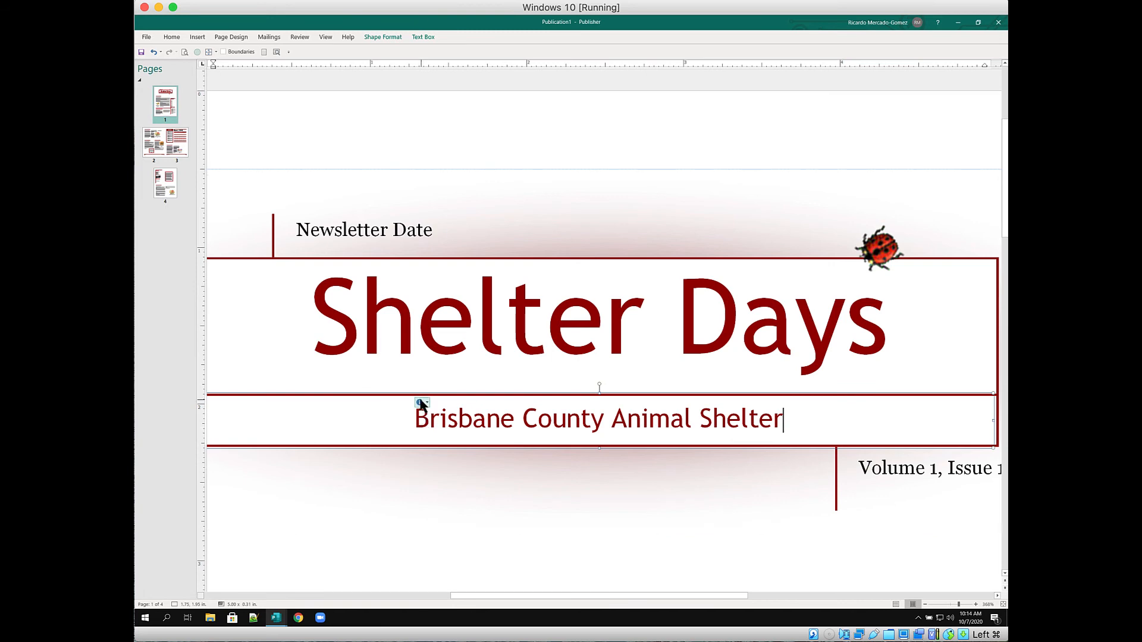
Check the business name at the top of page 4, and return to the first page.
{"action": "left_click", "coordinate": [264, 53]}
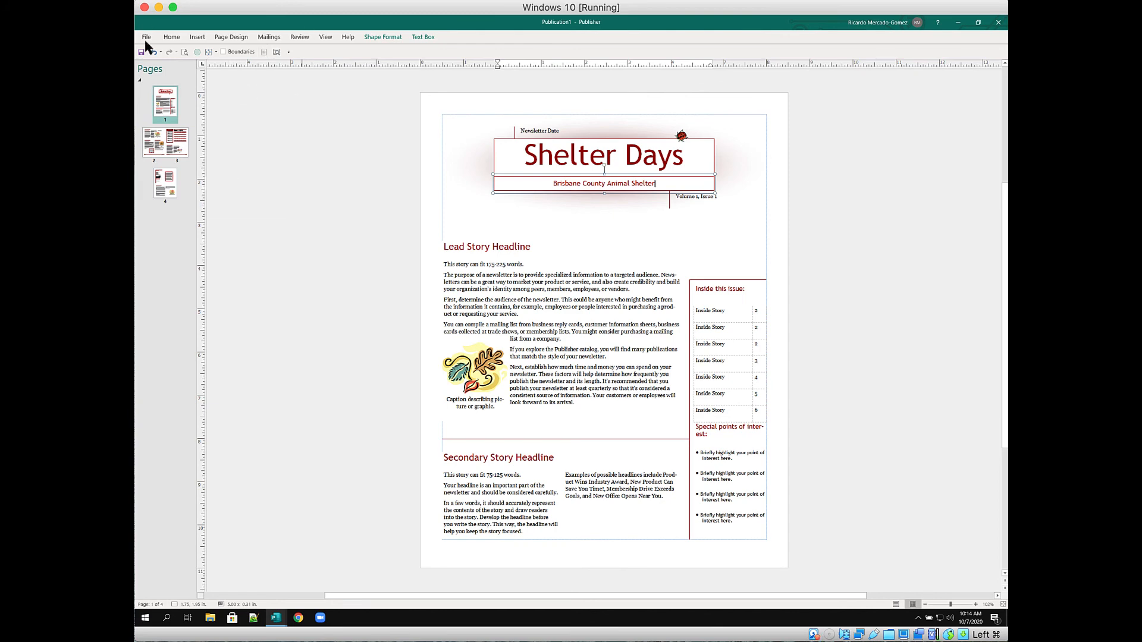
{"action": "left_click", "coordinate": [168, 196]}
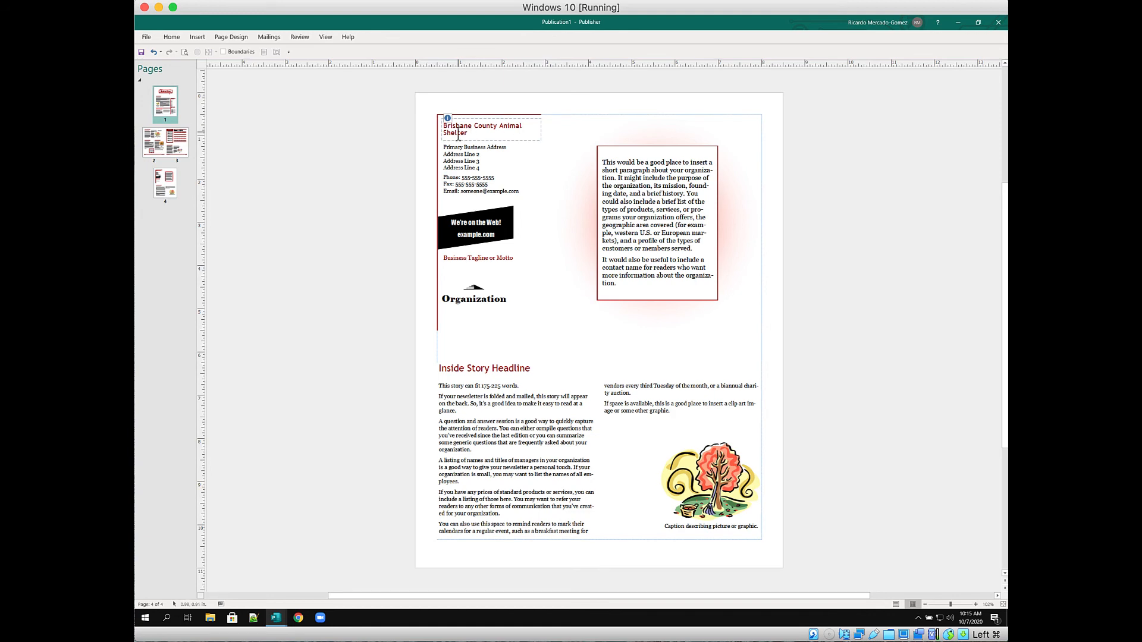
{"action": "left_click", "coordinate": [167, 106]}
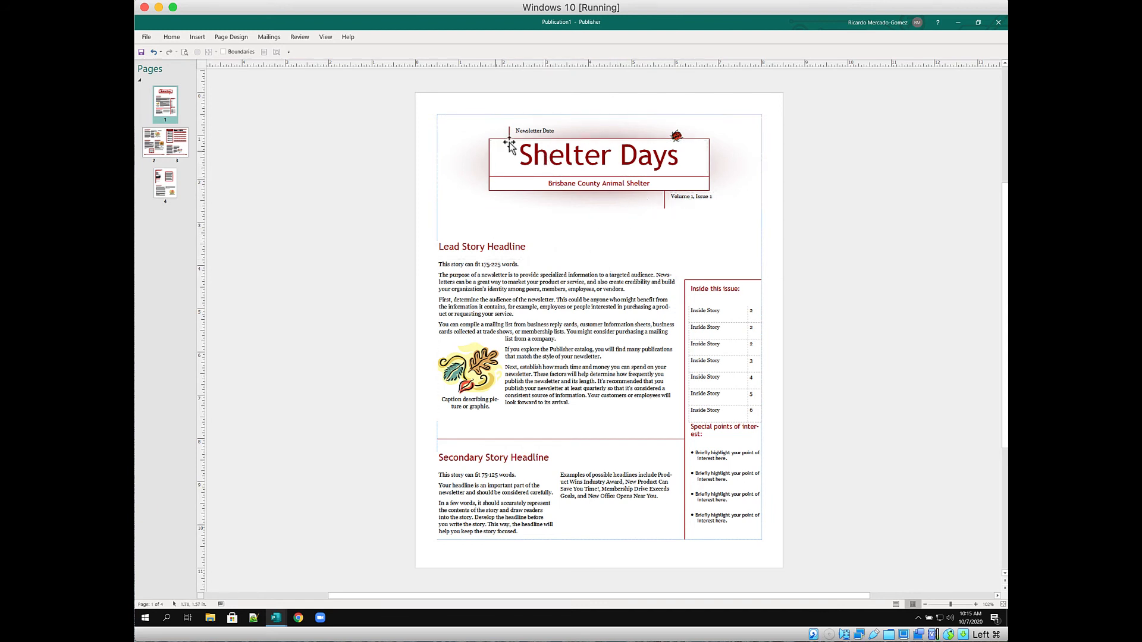
Replace the Newsletter Date placeholder above the title with "Oct 7, 2020".
{"action": "left_click", "coordinate": [549, 131]}
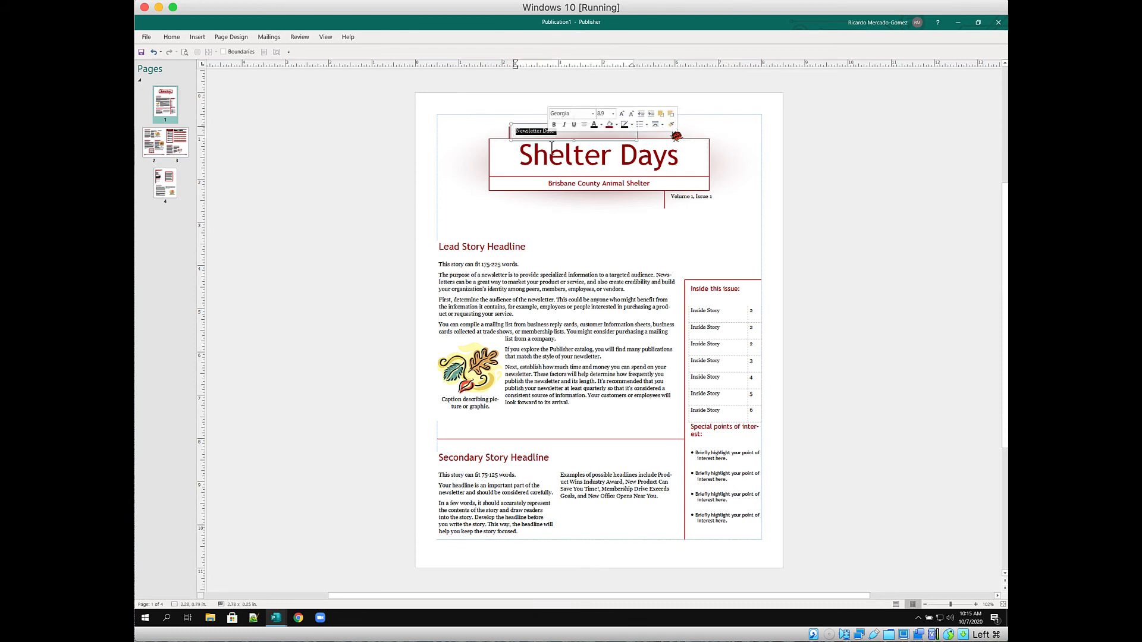
{"action": "left_click", "coordinate": [277, 52]}
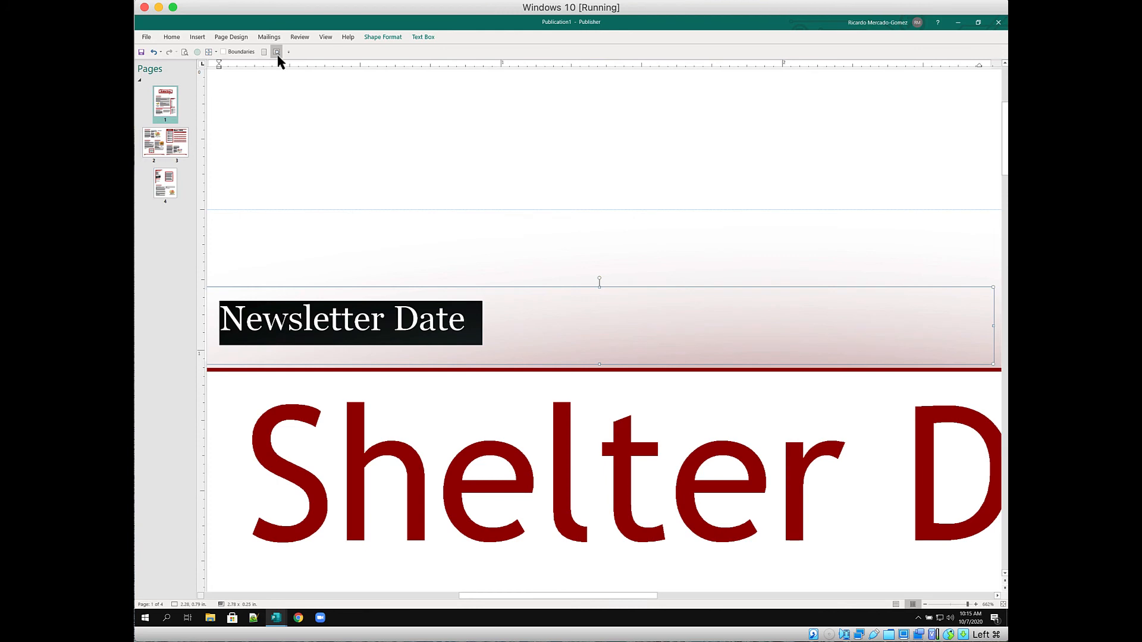
{"action": "type", "text": "O"}
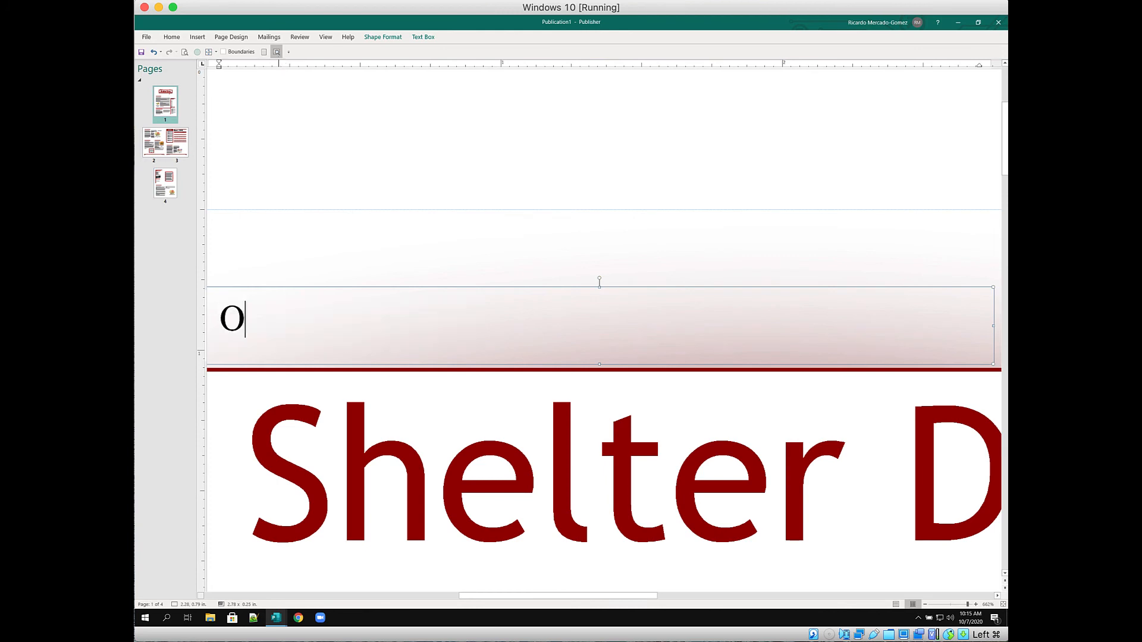
{"action": "type", "text": "ct 7, 2020"}
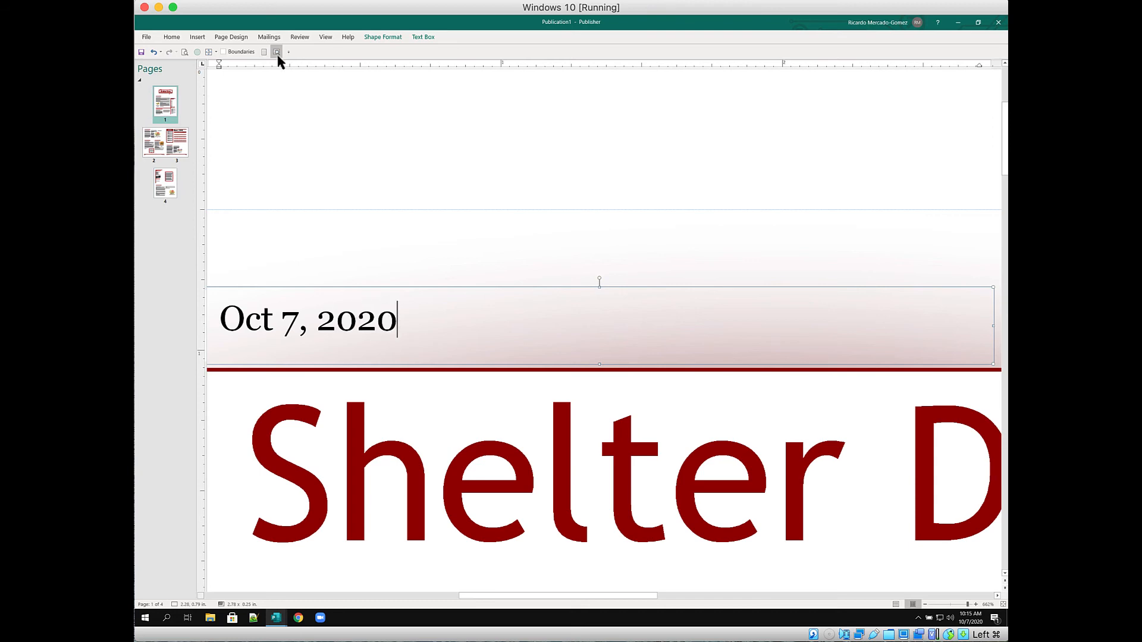
{"action": "scroll", "coordinate": [471, 357], "scroll_direction": "down", "scroll_amount": 1}
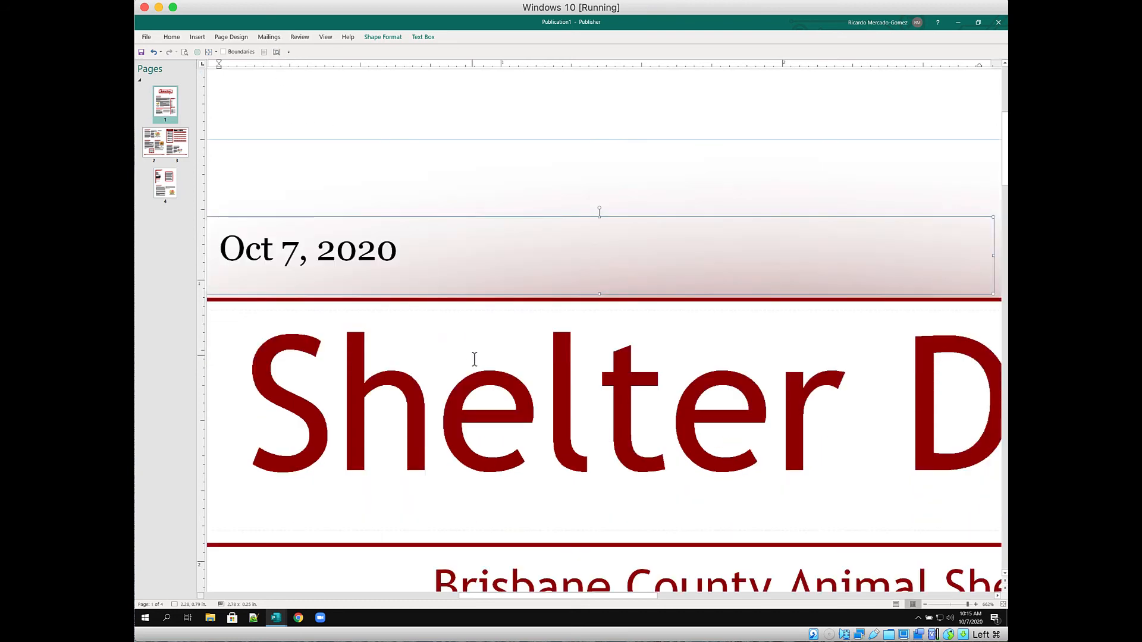
{"action": "scroll", "coordinate": [474, 357], "scroll_direction": "down", "scroll_amount": 2}
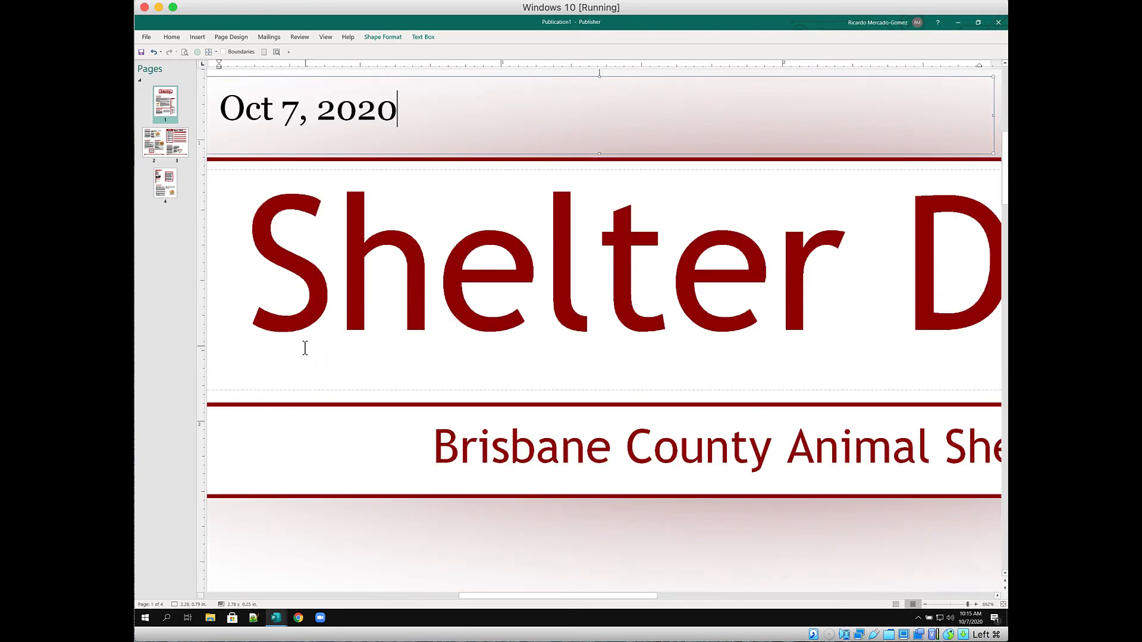
{"action": "key", "text": "ctrl+shift+l"}
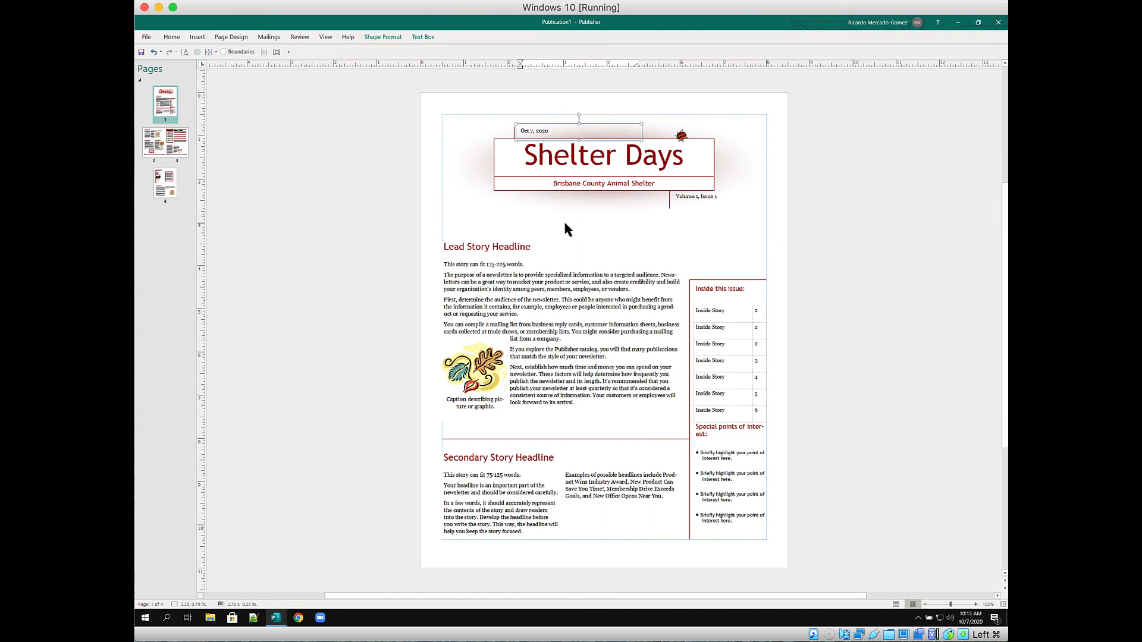
Replace the volume and issue placeholder below the masthead with "Volume 7, Issue 2" and show the whole page.
{"action": "triple_click", "coordinate": [678, 197]}
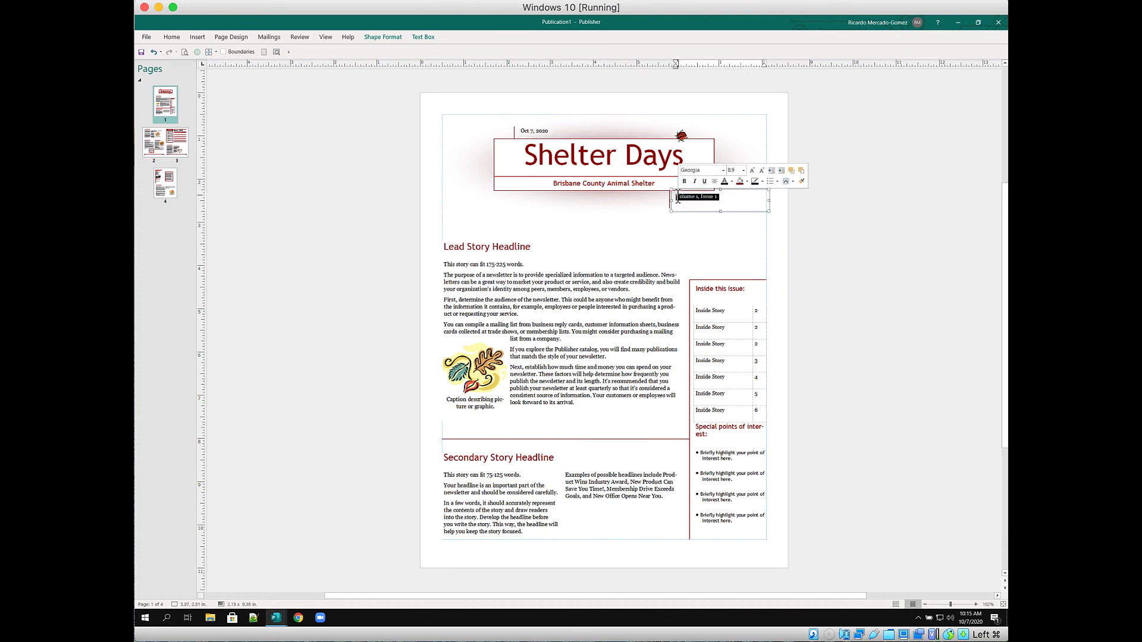
{"action": "left_click", "coordinate": [276, 52]}
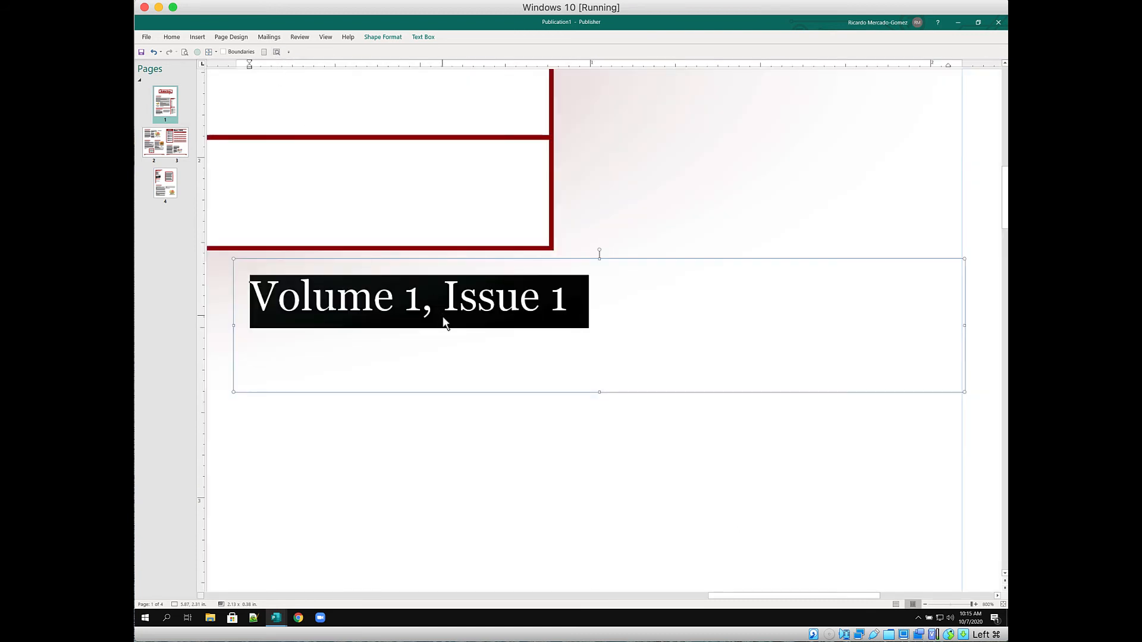
{"action": "type", "text": "V"}
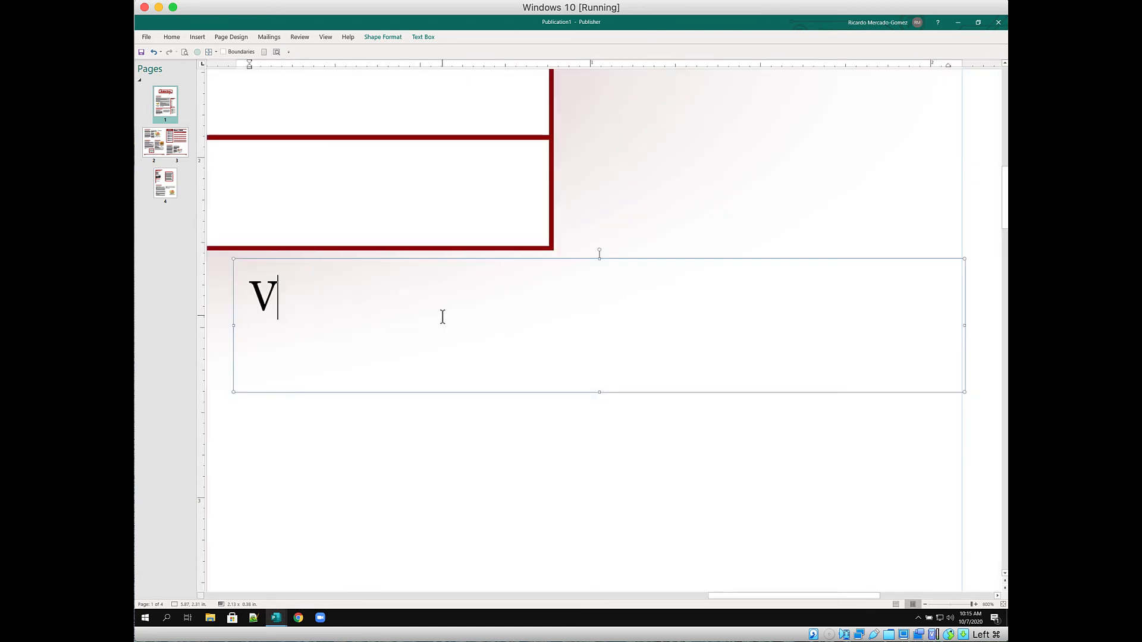
{"action": "type", "text": "olume"}
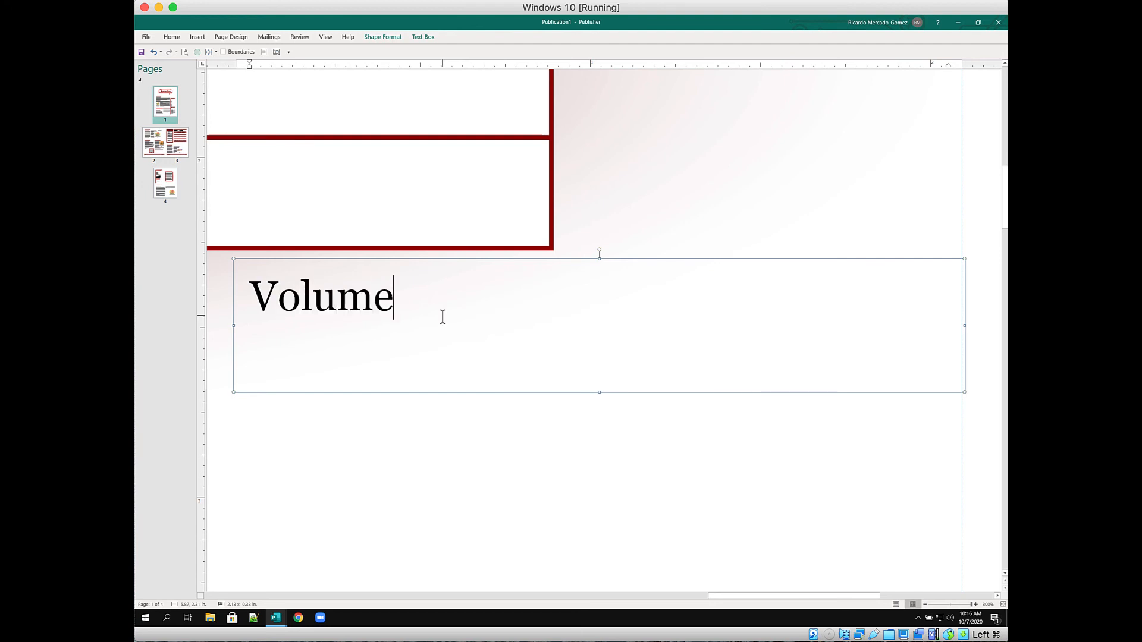
{"action": "type", "text": " 7, Iss"}
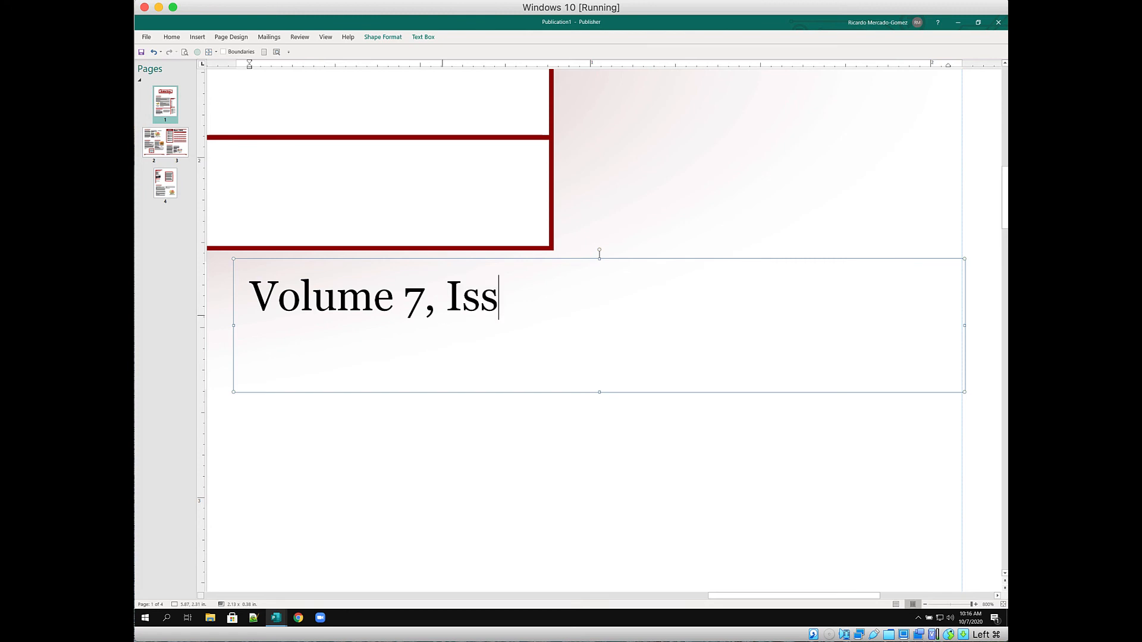
{"action": "type", "text": "ue 2"}
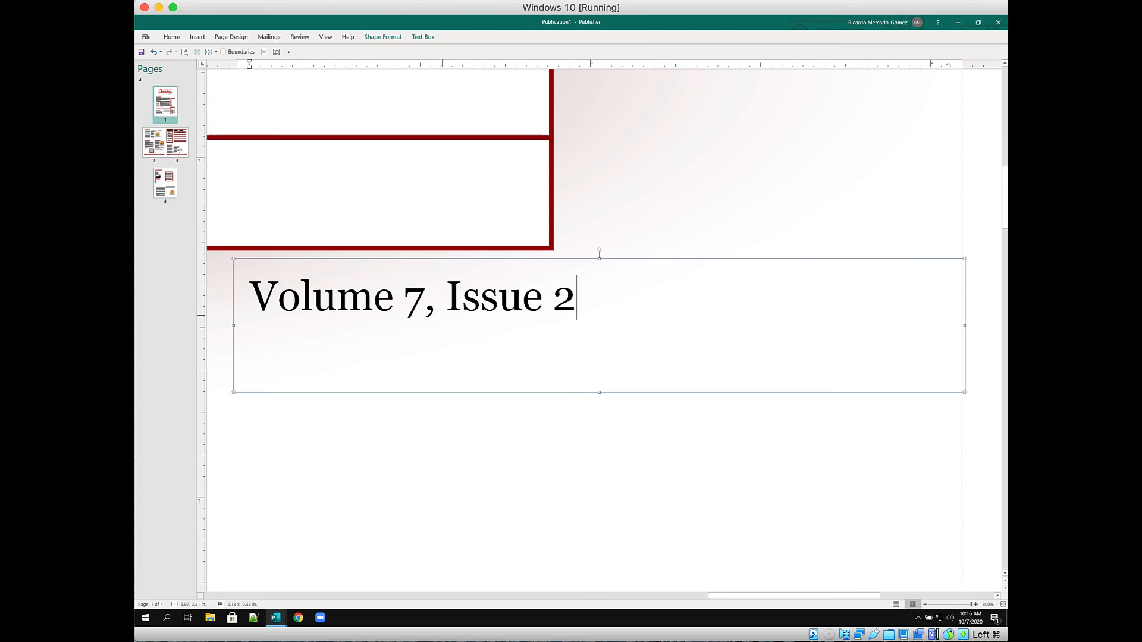
{"action": "left_click", "coordinate": [263, 52]}
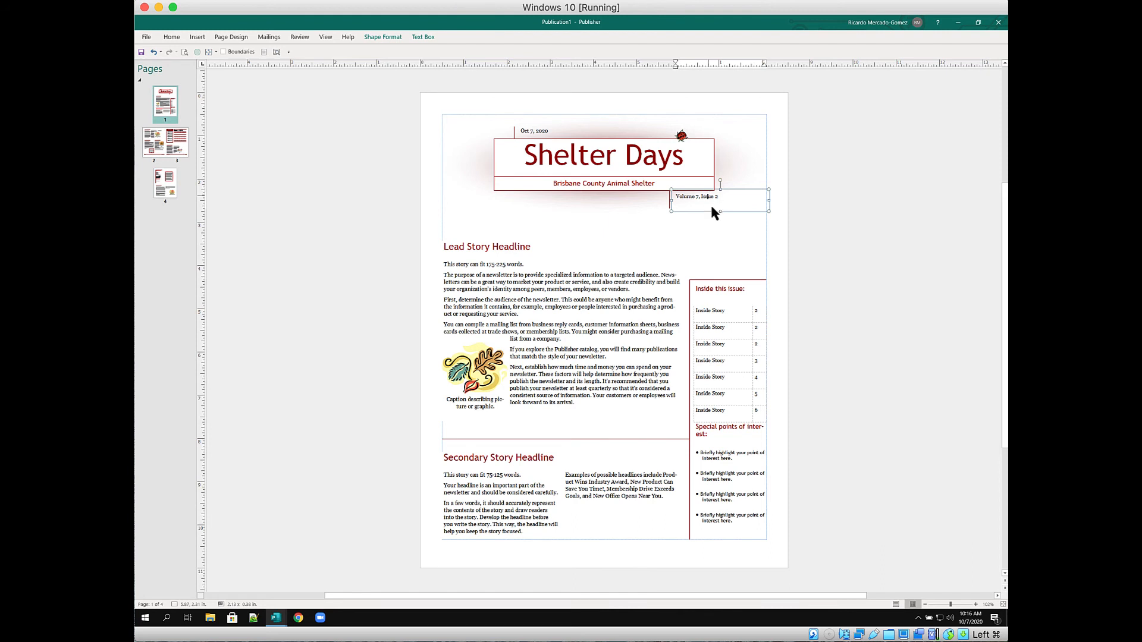
Apply best-fit text sizing to the volume and issue line and to the newsletter date.
{"action": "left_click", "coordinate": [210, 52]}
{"action": "left_click", "coordinate": [218, 68]}
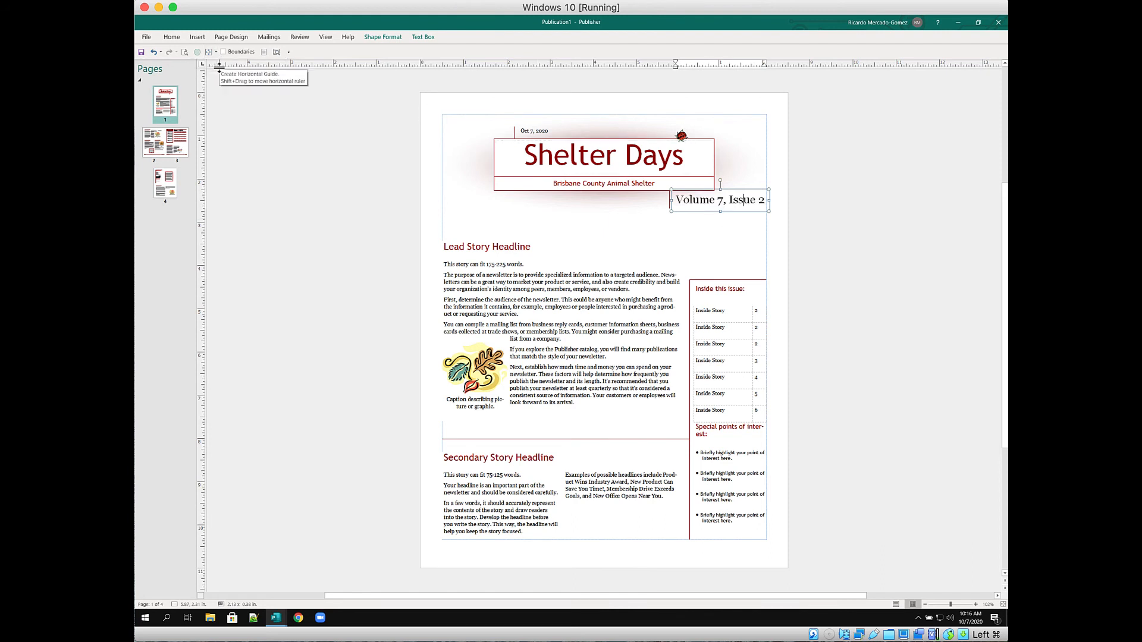
{"action": "left_click", "coordinate": [527, 131]}
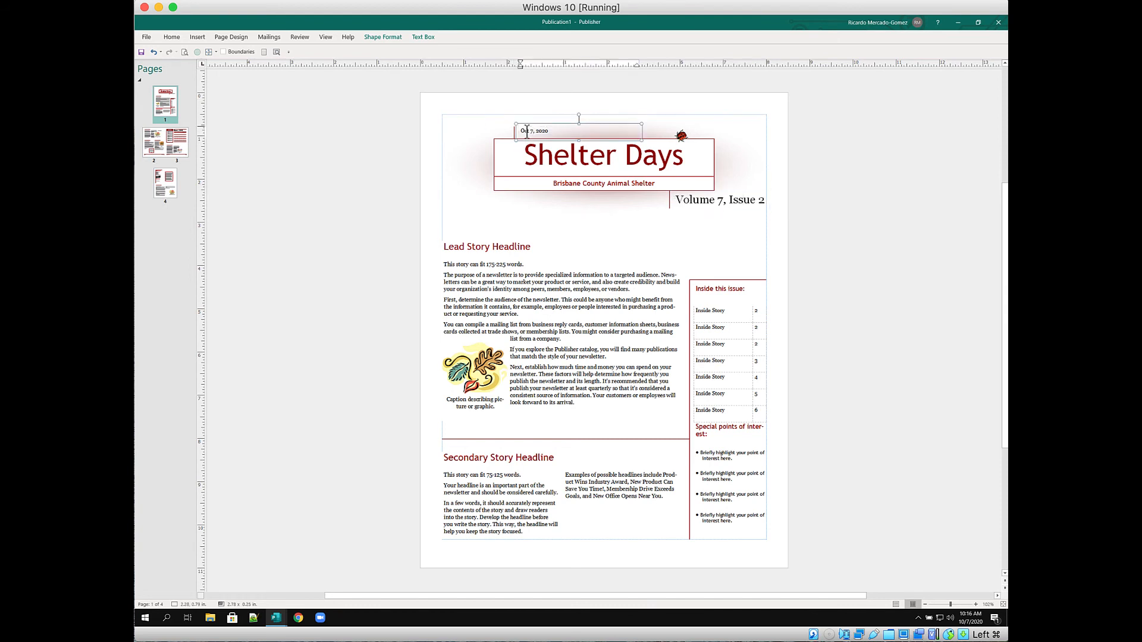
{"action": "left_click", "coordinate": [213, 51]}
{"action": "left_click", "coordinate": [215, 67]}
Make the newsletter date and the volume and issue line bold, and deselect the text box.
{"action": "triple_click", "coordinate": [539, 130]}
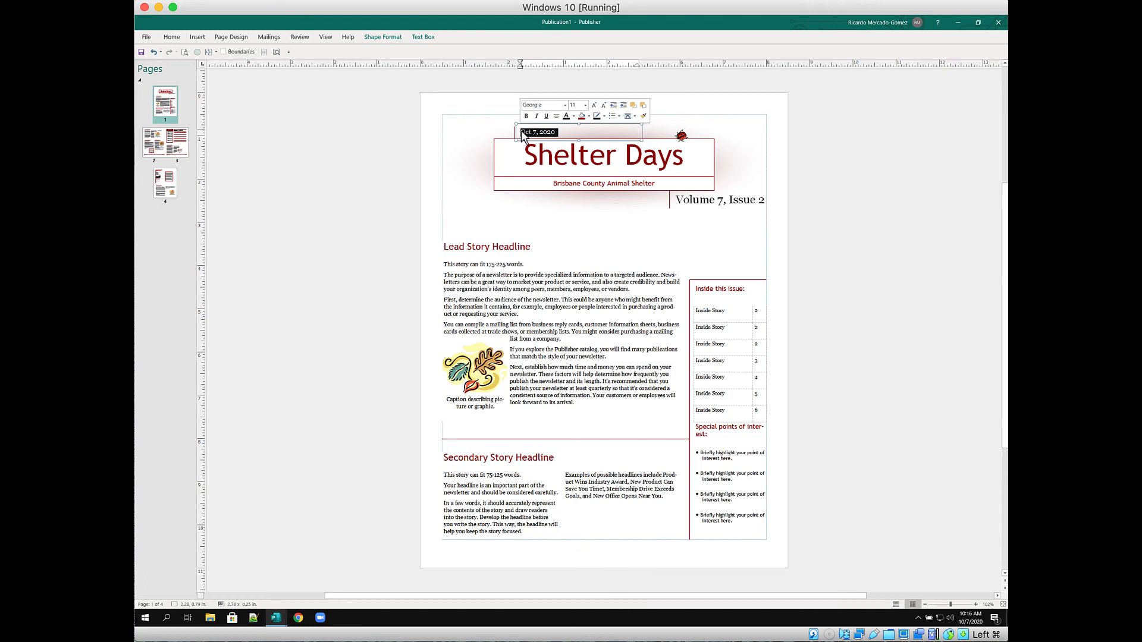
{"action": "key", "text": "ctrl+b"}
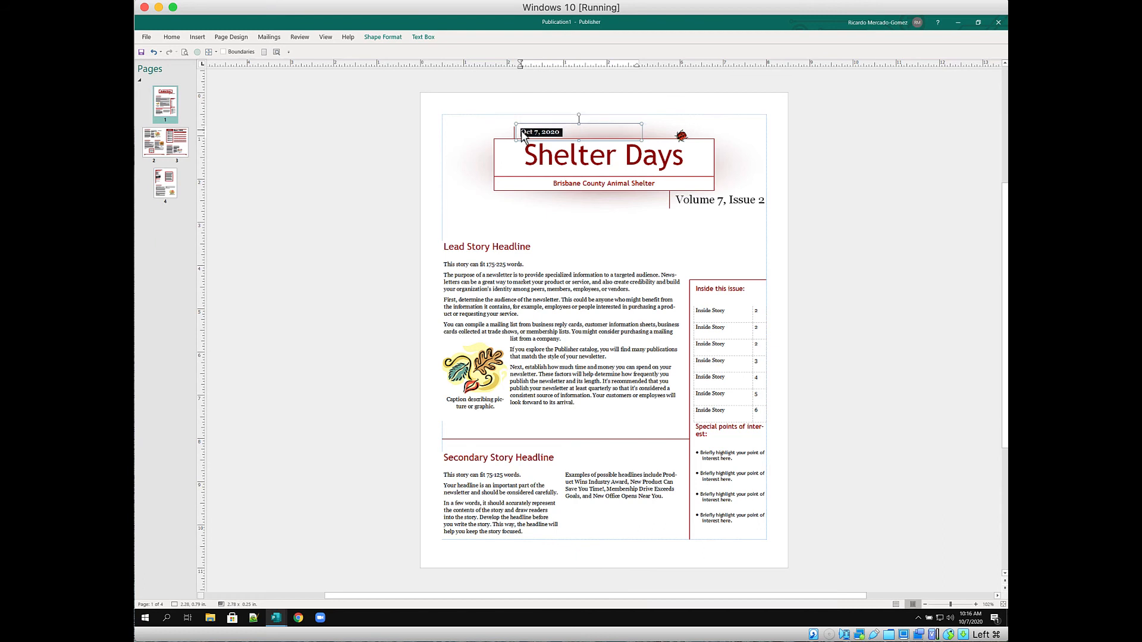
{"action": "left_click", "coordinate": [693, 202]}
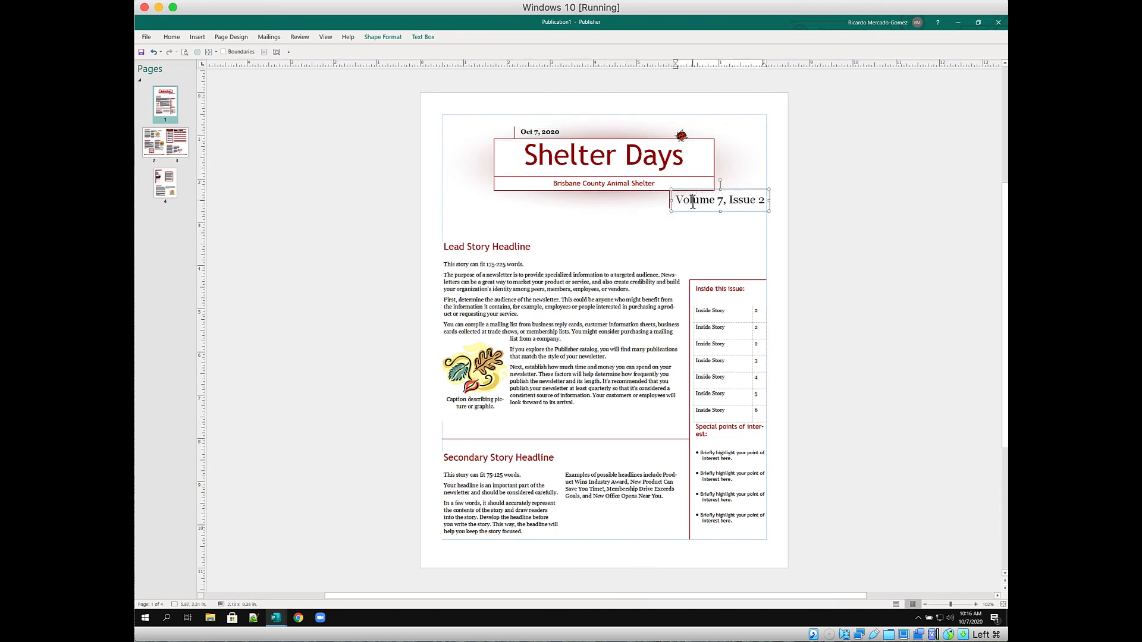
{"action": "triple_click", "coordinate": [693, 203]}
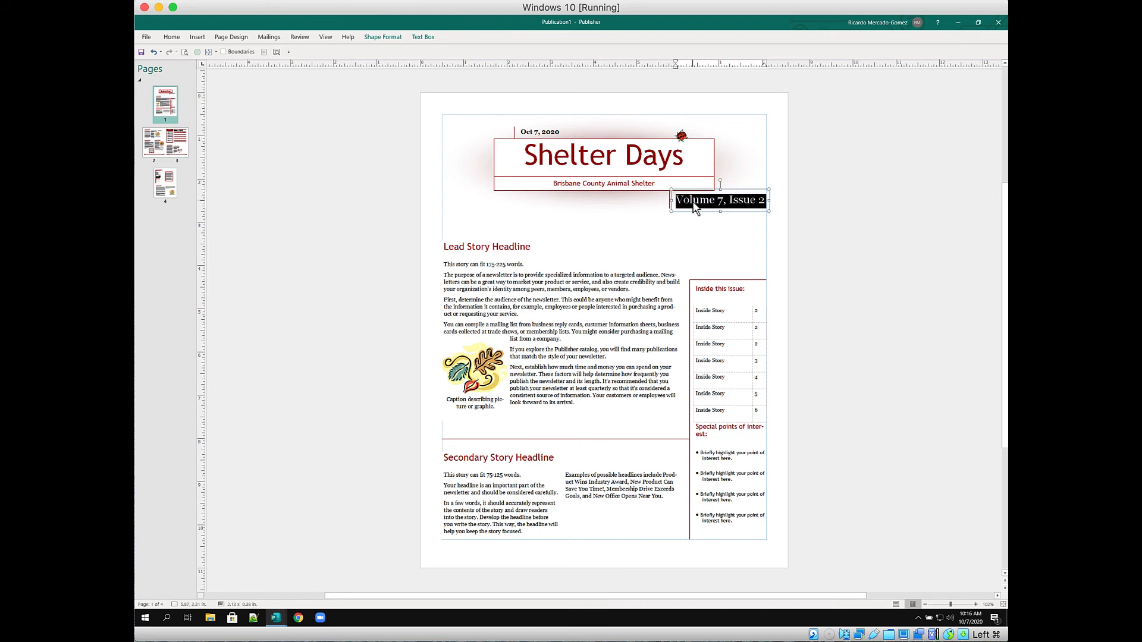
{"action": "key", "text": "ctrl+b"}
{"action": "left_click", "coordinate": [779, 246]}
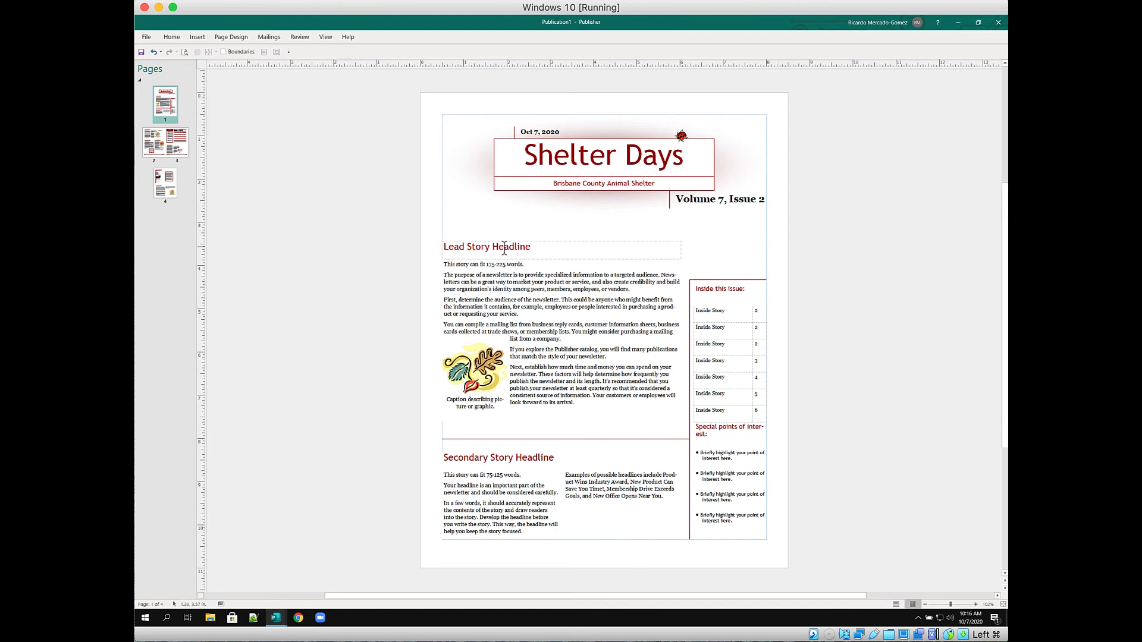
Draw a text box about 8.6 x 10.7 in on the empty scratch area beside the first page.
{"action": "left_click", "coordinate": [539, 248]}
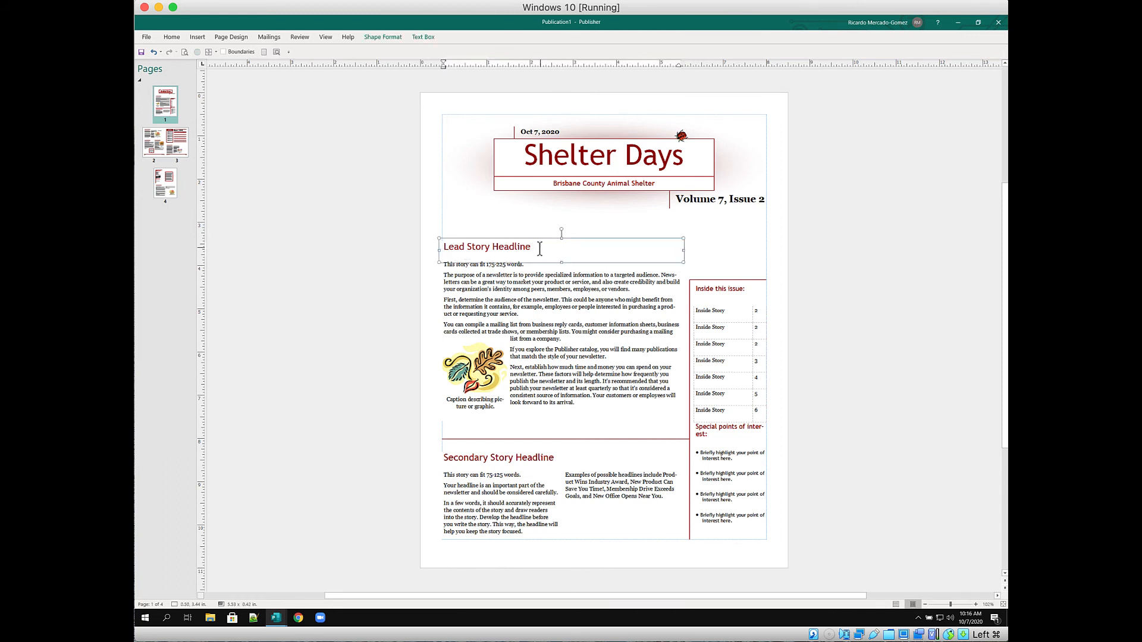
{"action": "triple_click", "coordinate": [539, 249]}
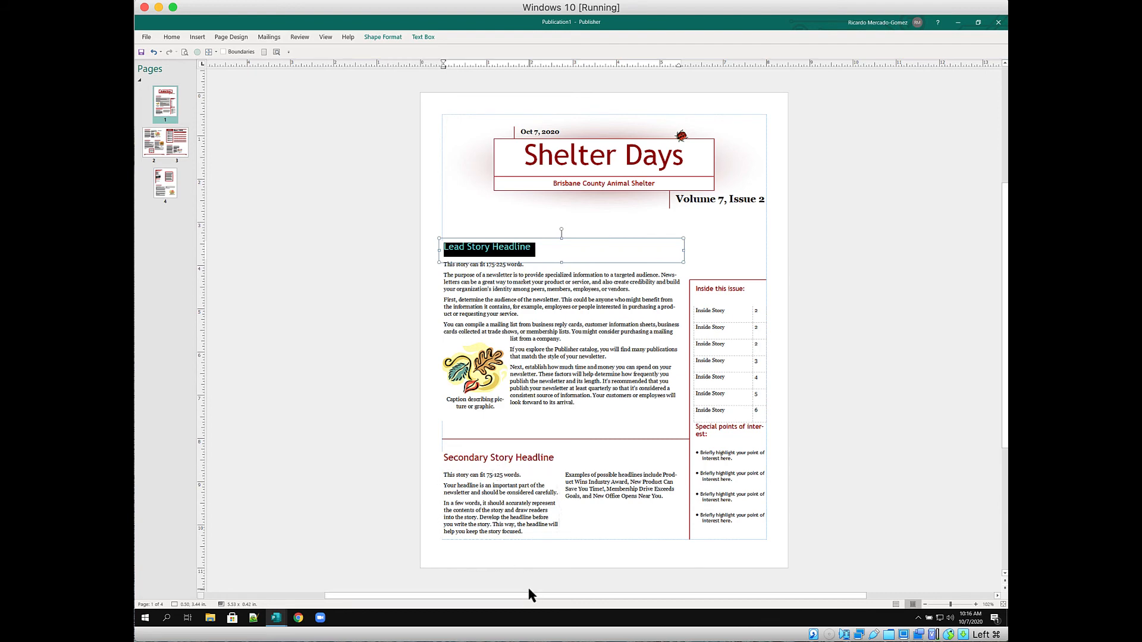
{"action": "left_click_drag", "start_coordinate": [533, 599], "coordinate": [408, 599]}
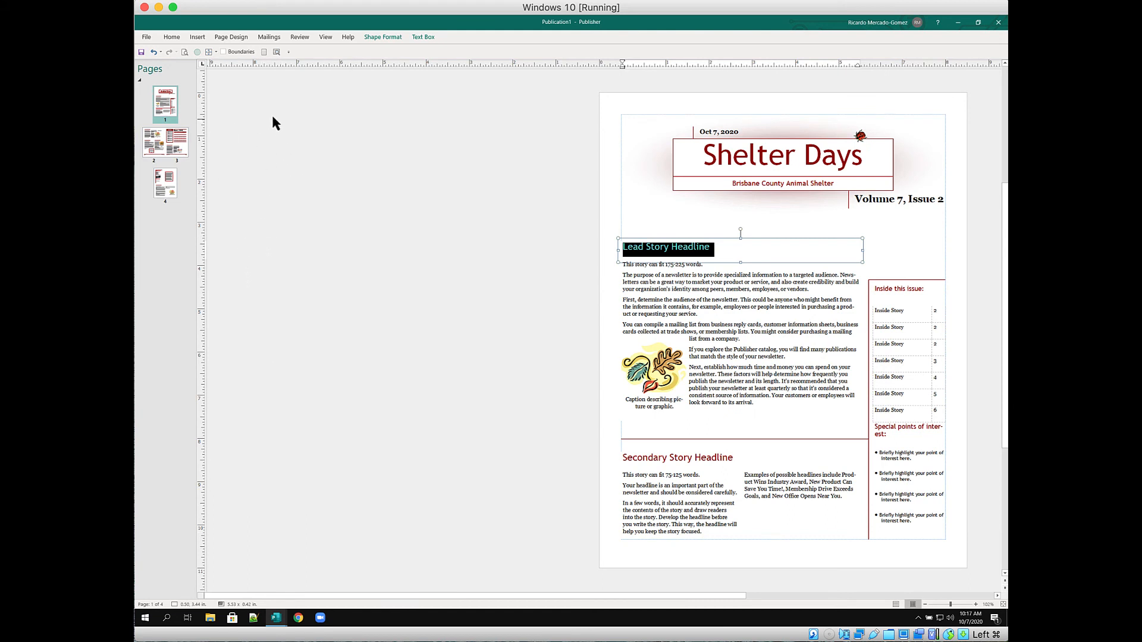
{"action": "left_click", "coordinate": [198, 38]}
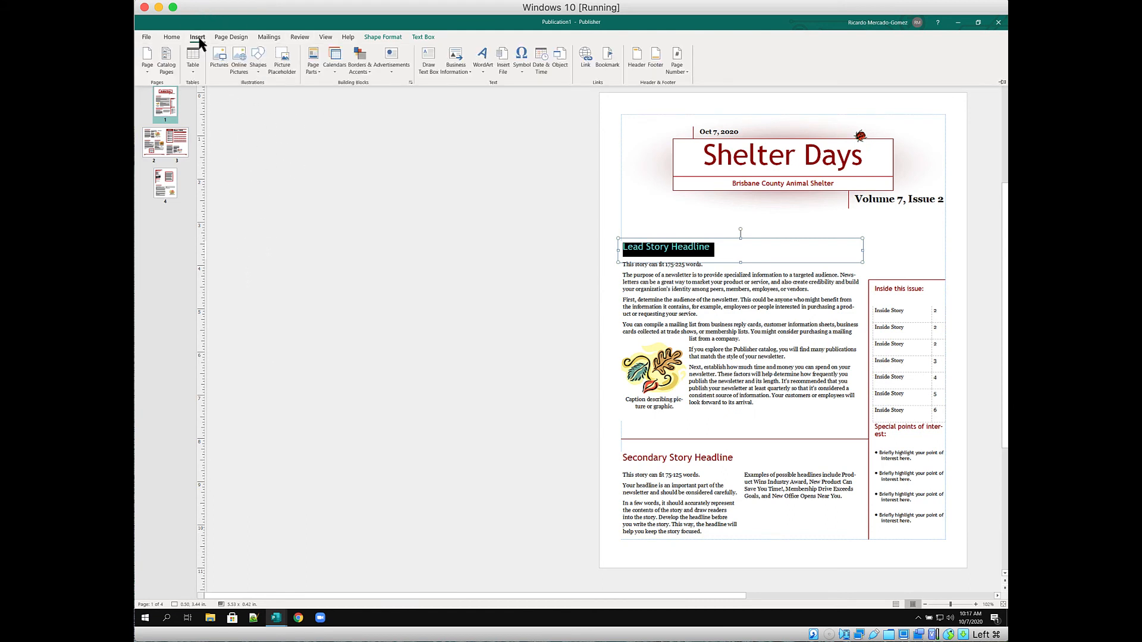
{"action": "left_click", "coordinate": [428, 60]}
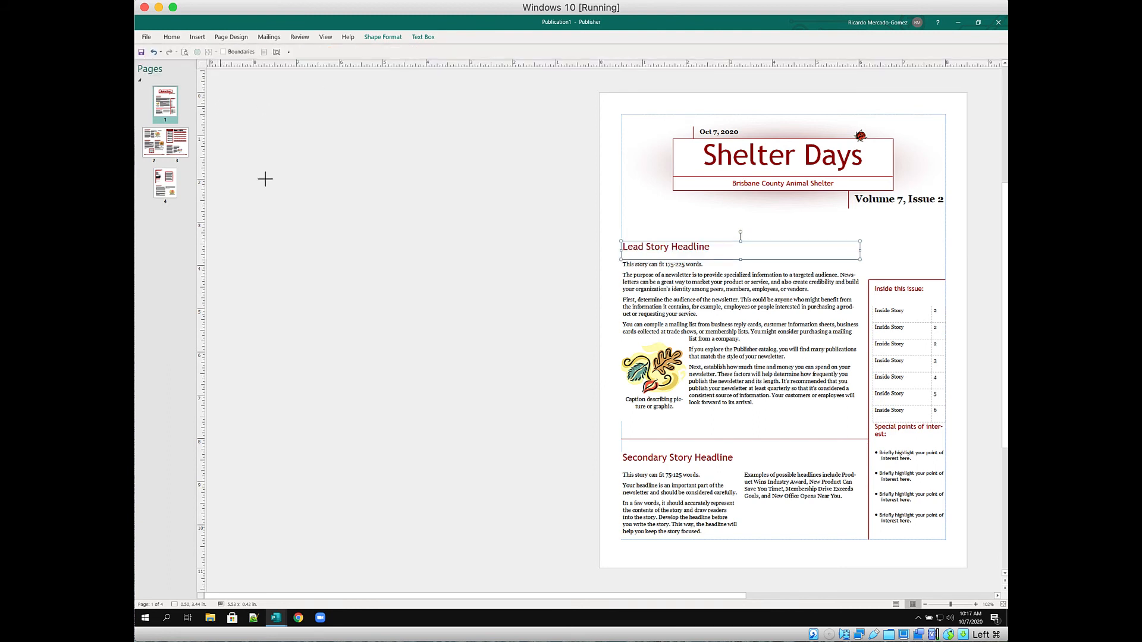
{"action": "mouse_move", "coordinate": [265, 179]}
{"action": "left_mouse_down"}
{"action": "mouse_move", "coordinate": [522, 319]}
{"action": "mouse_move", "coordinate": [587, 426]}
{"action": "mouse_move", "coordinate": [592, 569]}
{"action": "left_mouse_up"}
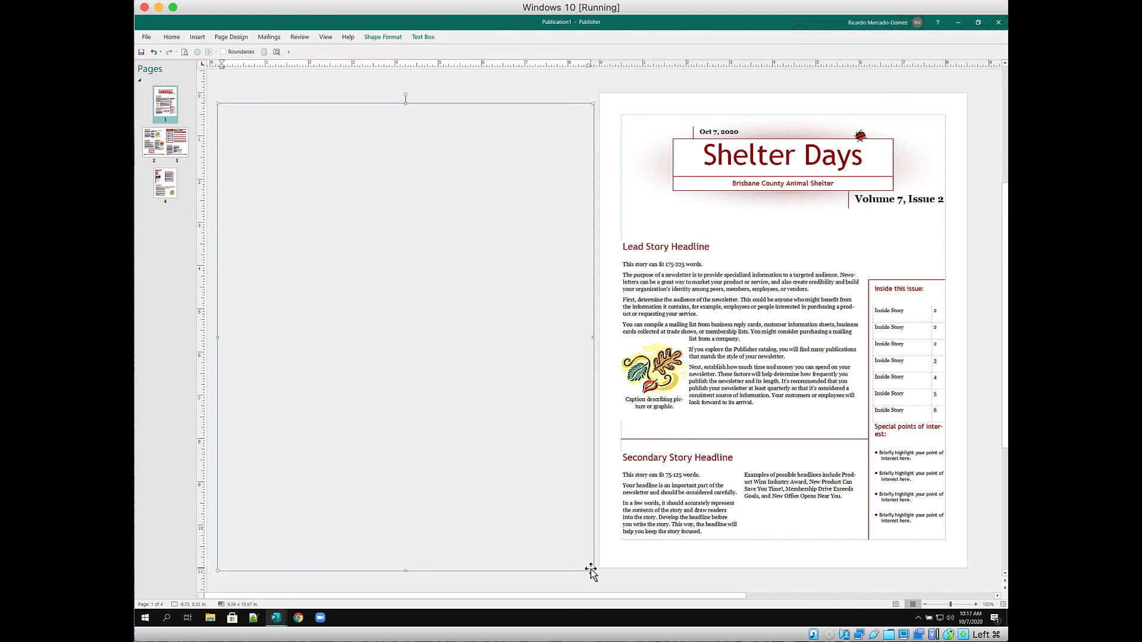
Start inserting a text file into the empty scratch-area text box and browse to the shared Downloads (Z:) drive.
{"action": "left_click", "coordinate": [197, 37]}
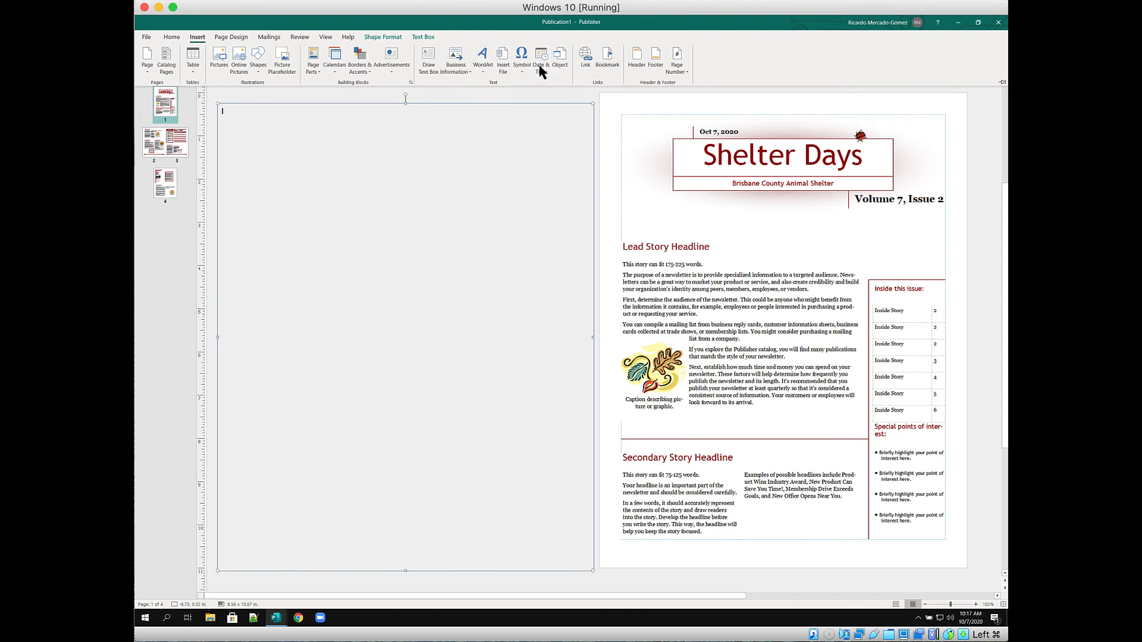
{"action": "left_click", "coordinate": [502, 63]}
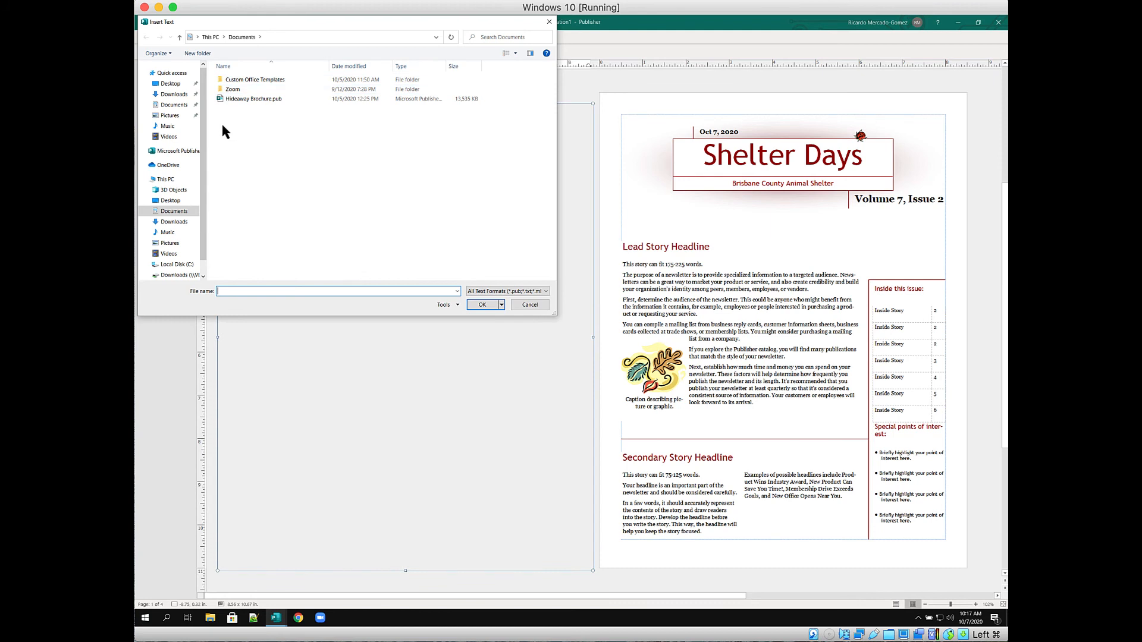
{"action": "left_click", "coordinate": [171, 108]}
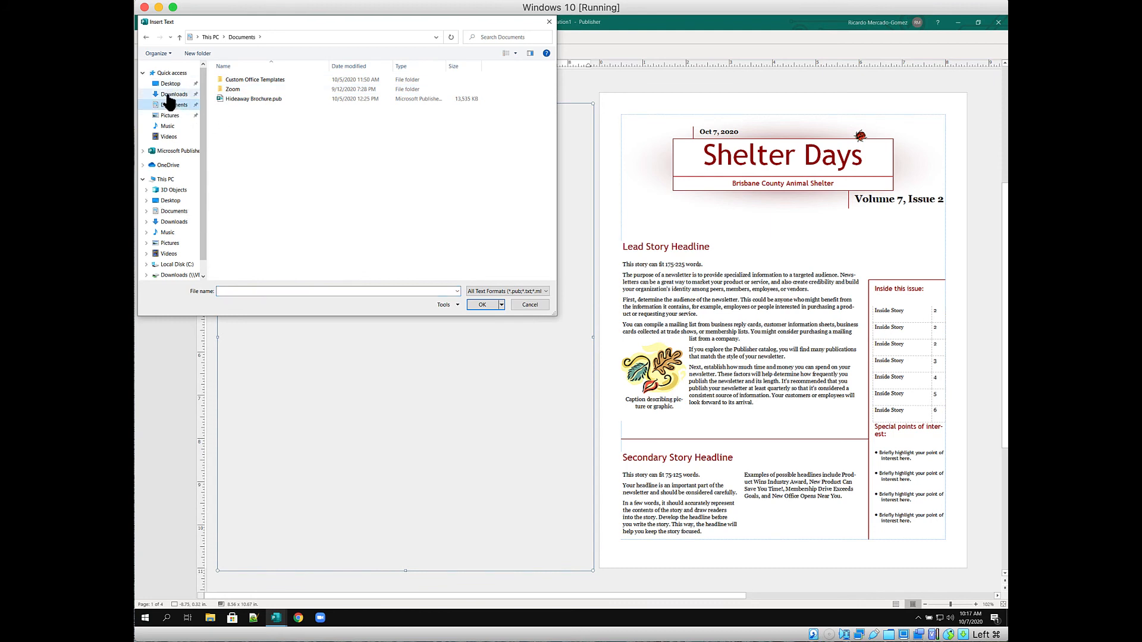
{"action": "left_click", "coordinate": [170, 98]}
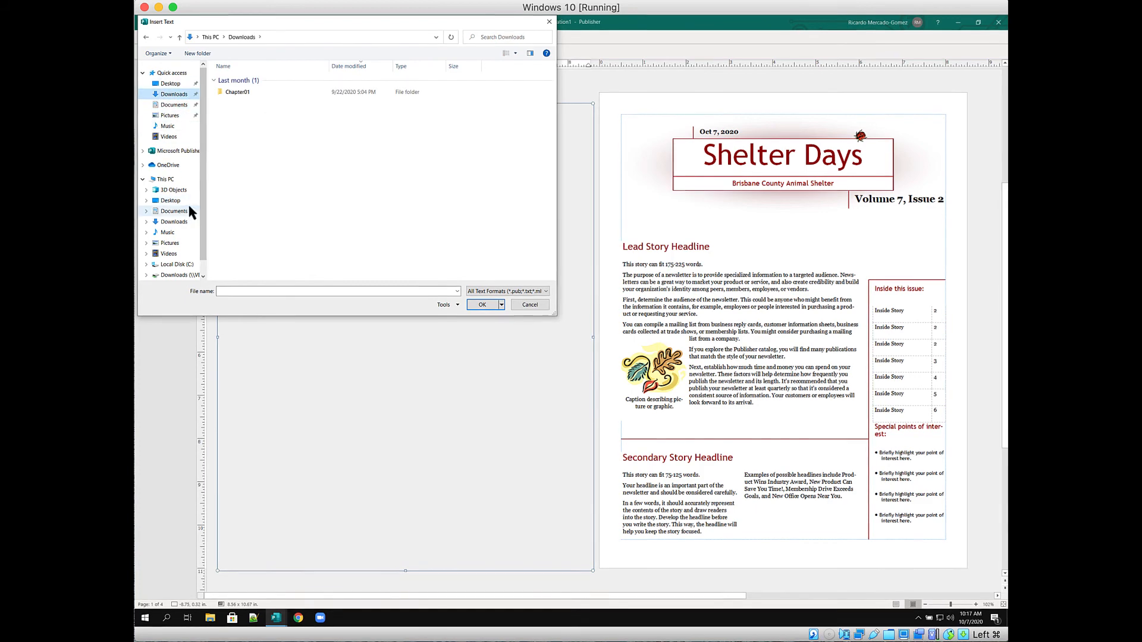
{"action": "left_click", "coordinate": [165, 84]}
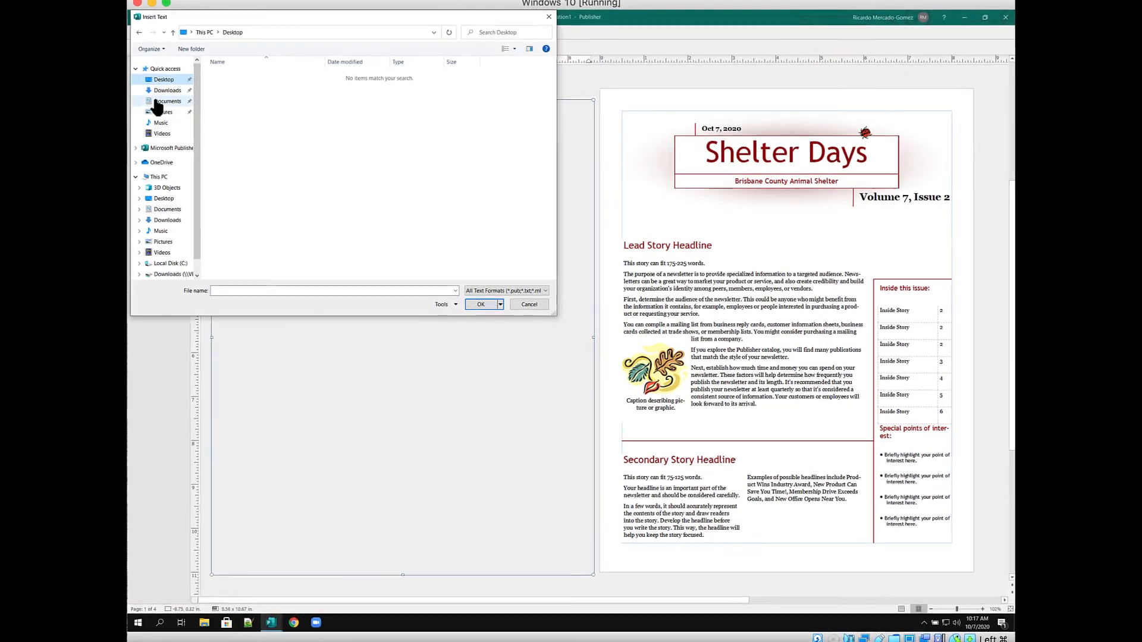
{"action": "left_click", "coordinate": [155, 101]}
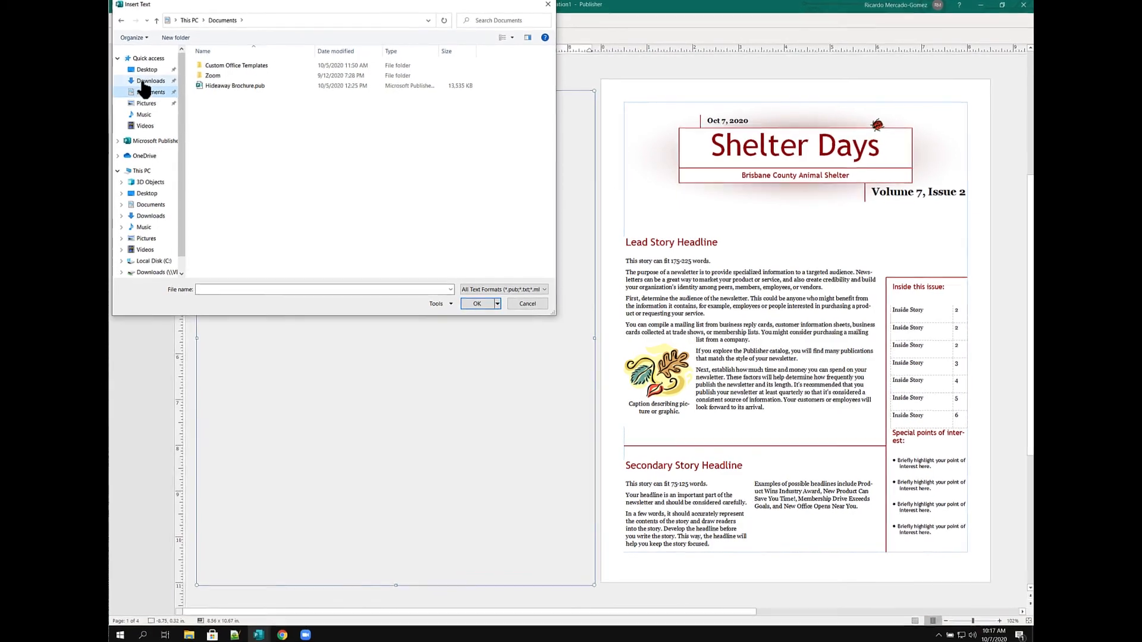
{"action": "left_click", "coordinate": [153, 86]}
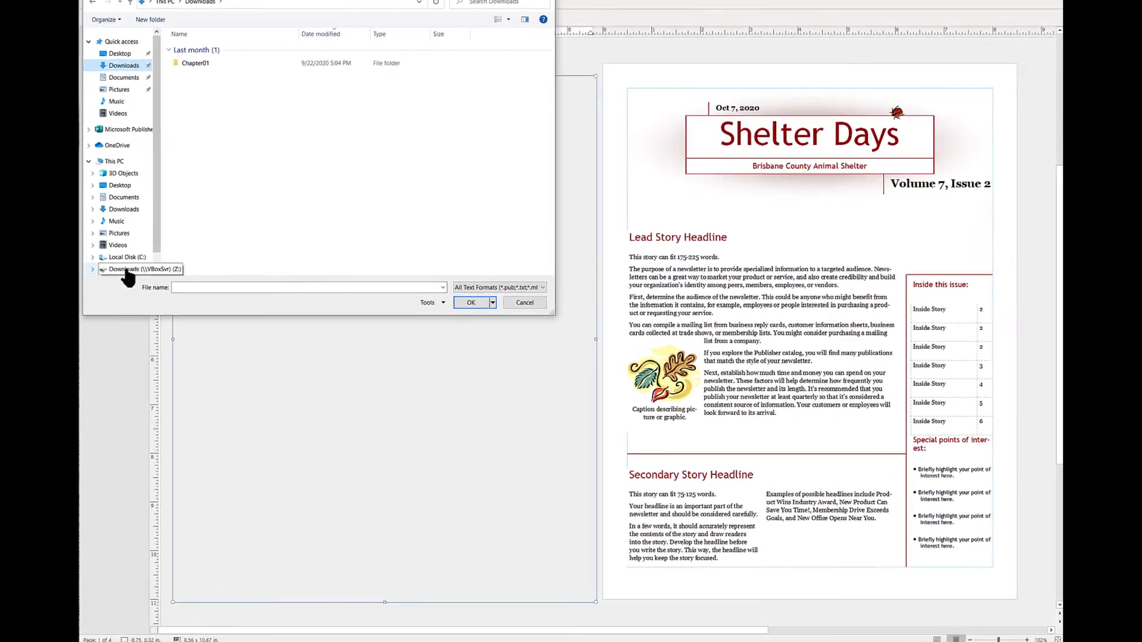
{"action": "left_click", "coordinate": [121, 269]}
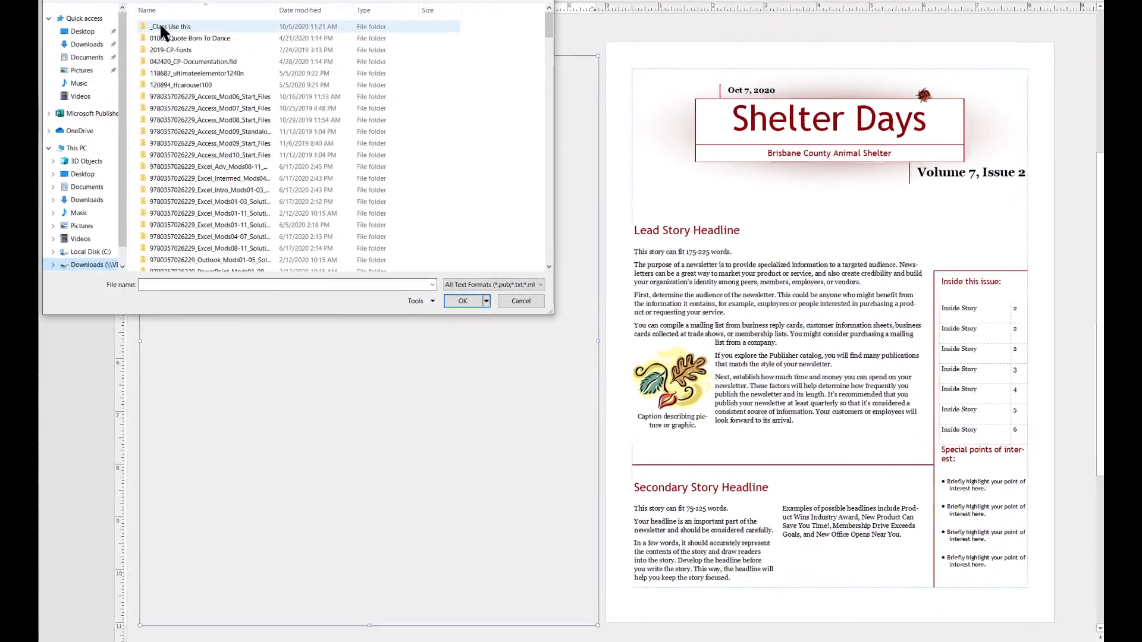
Insert CH3-Newsletter-Notes.txt into the scratch-area text box using the Windows (Default) text encoding.
{"action": "scroll", "coordinate": [155, 19], "scroll_direction": "down", "scroll_amount": 10}
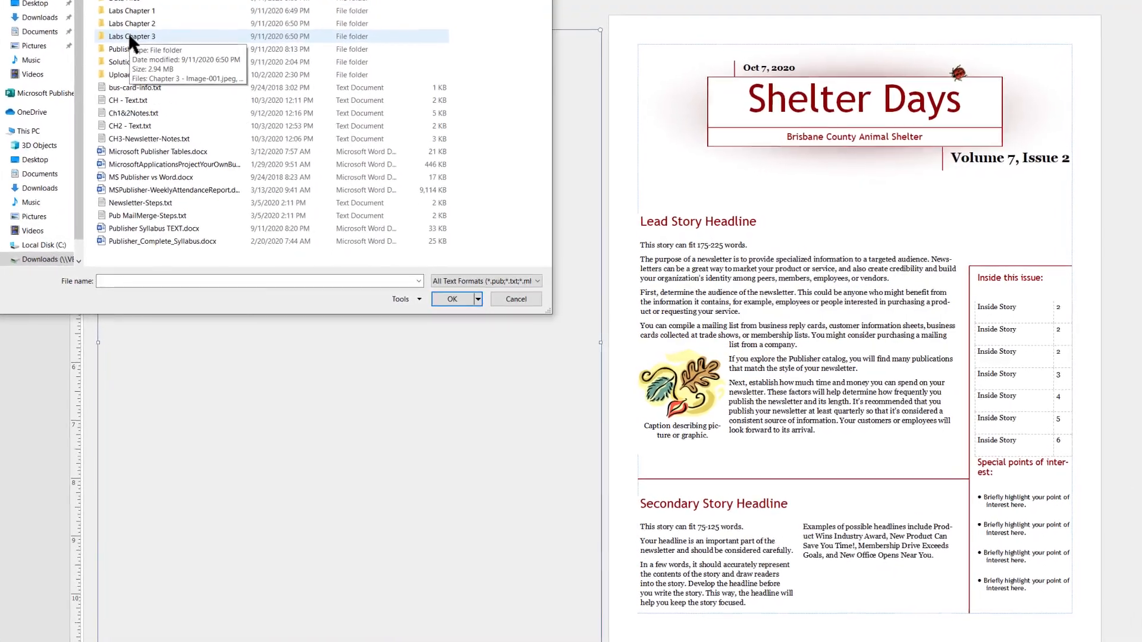
{"action": "double_click", "coordinate": [111, 72]}
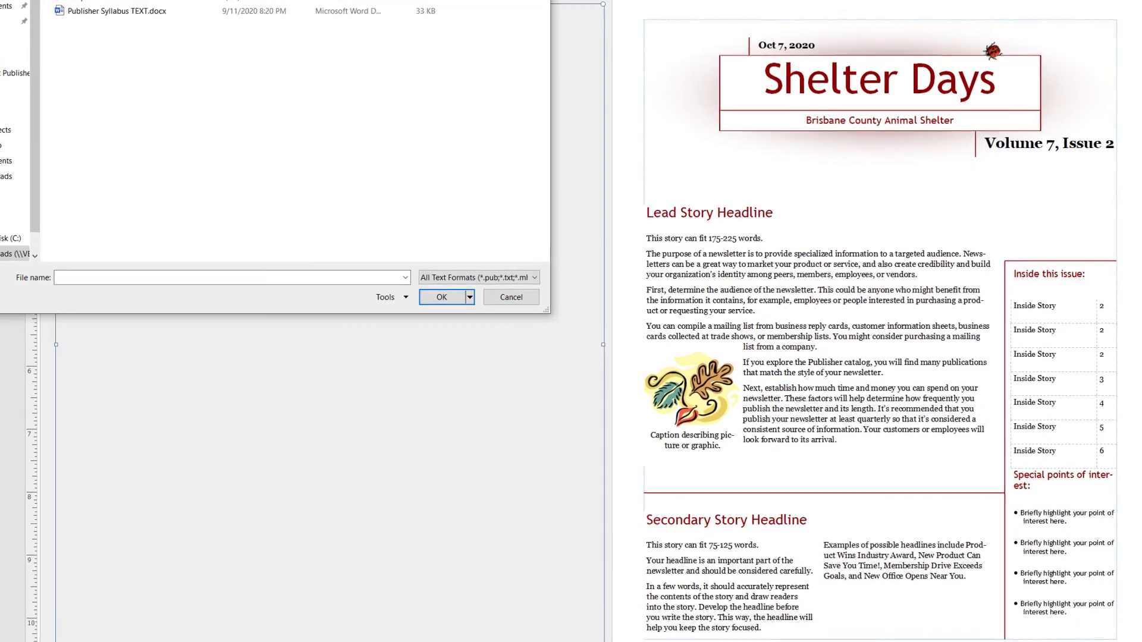
{"action": "key", "text": "alt+Left"}
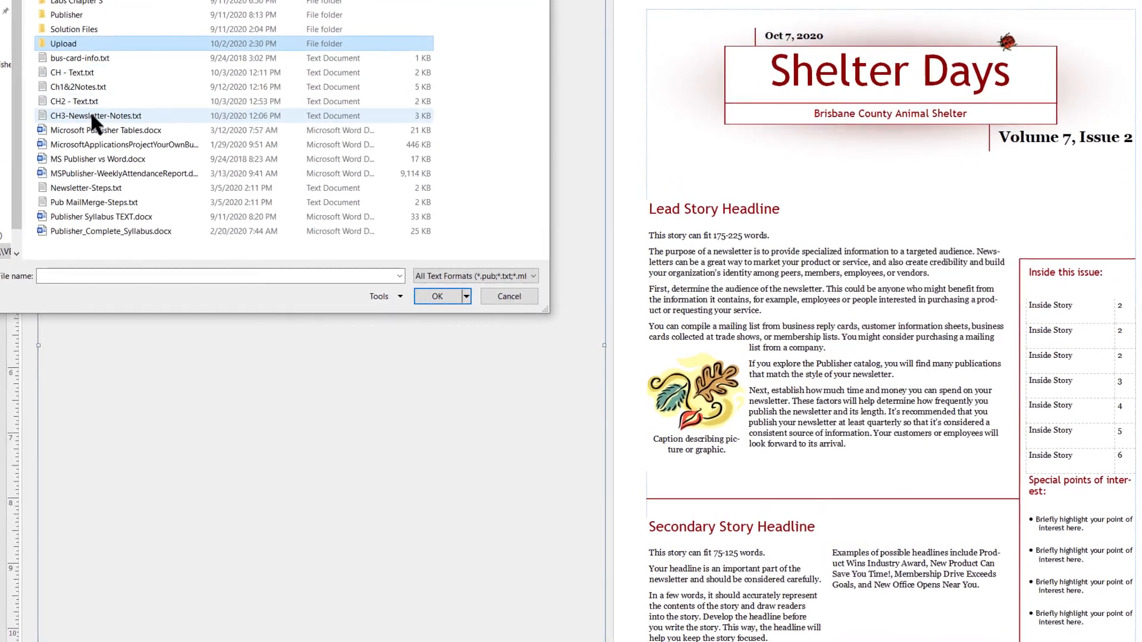
{"action": "left_click", "coordinate": [83, 112]}
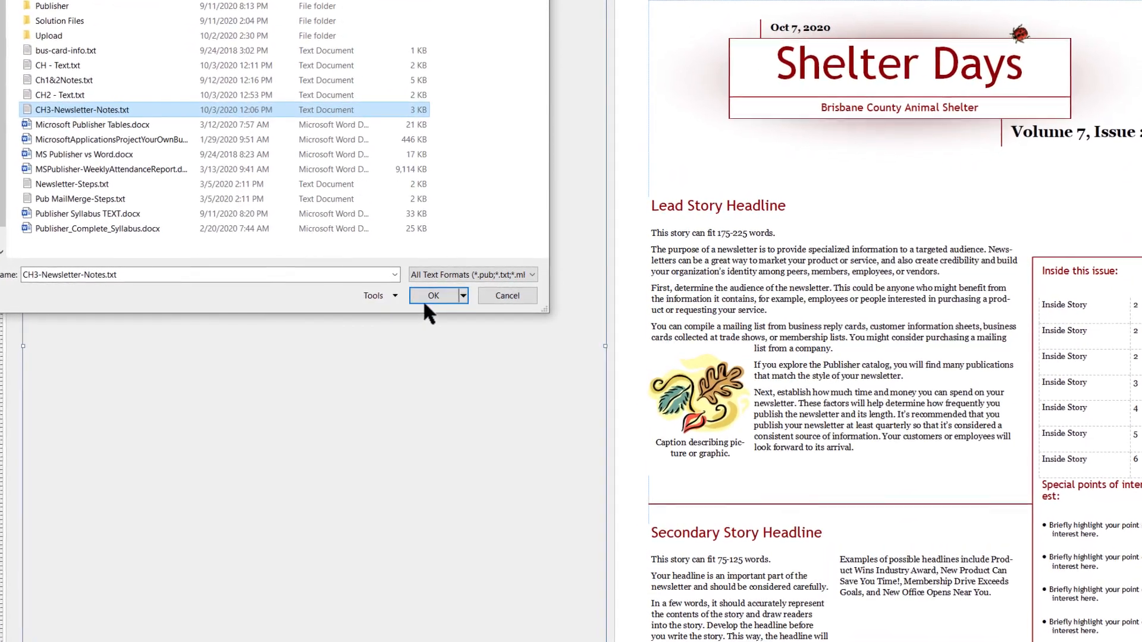
{"action": "left_click", "coordinate": [424, 300]}
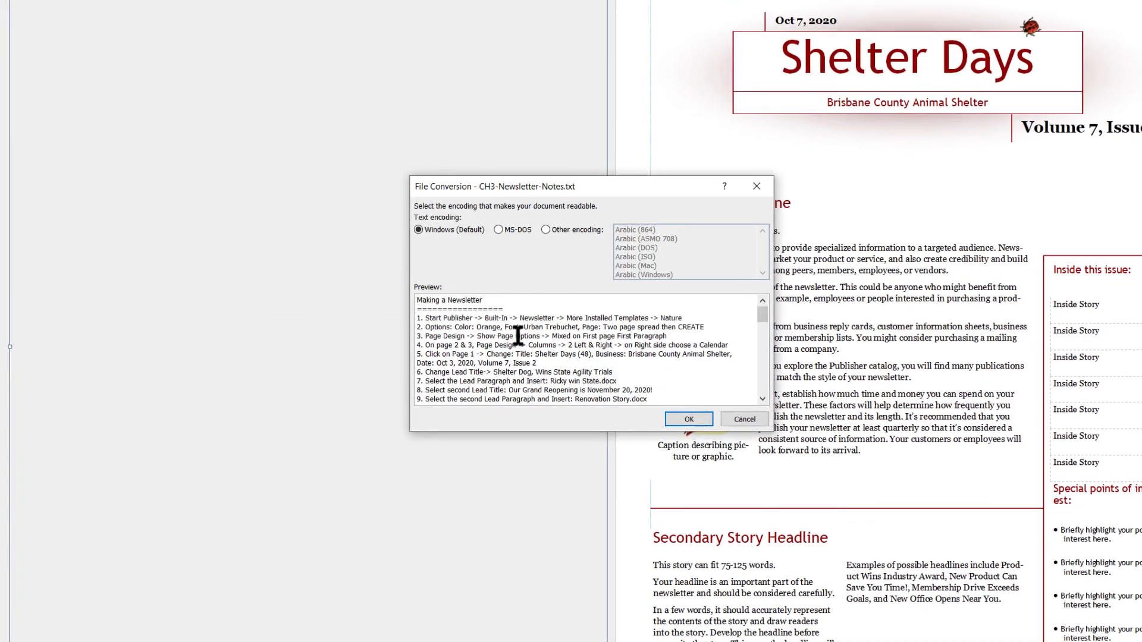
{"action": "left_click", "coordinate": [688, 419]}
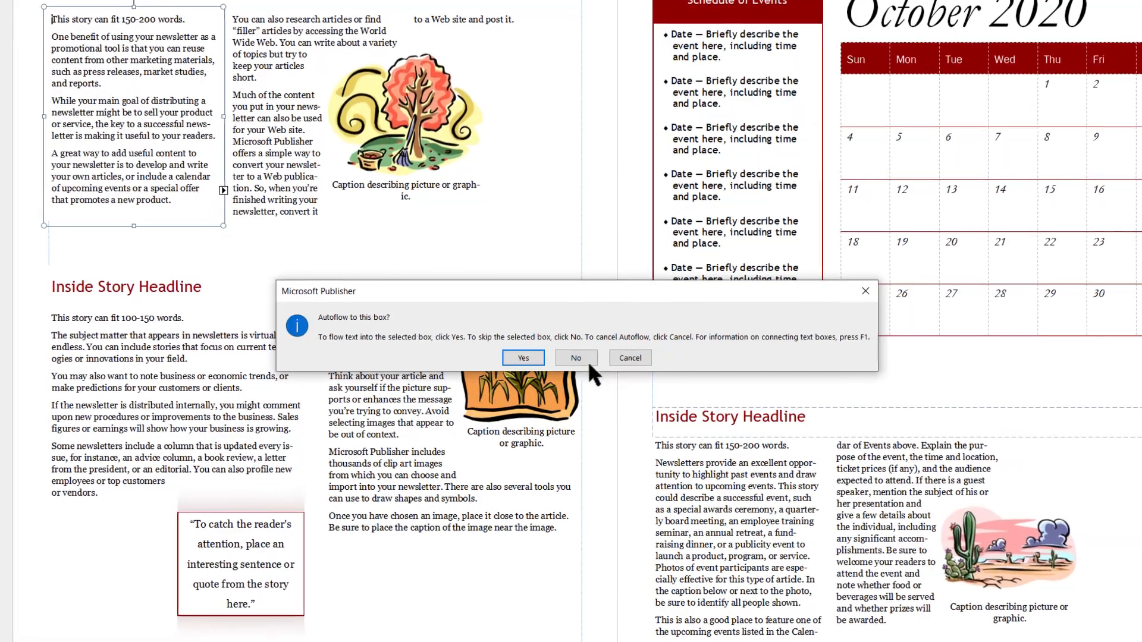
Skip the existing newsletter text boxes offered on the inside and back pages for autoflowing the rest of the notes.
{"action": "left_click", "coordinate": [582, 359]}
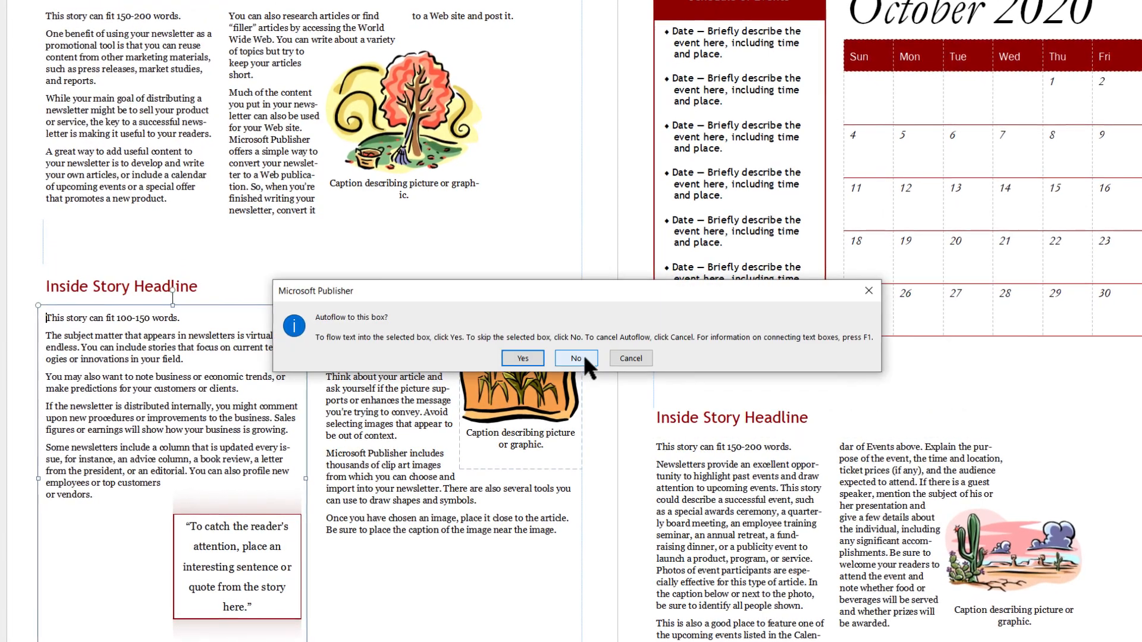
{"action": "left_click", "coordinate": [583, 356]}
{"action": "left_click", "coordinate": [584, 357]}
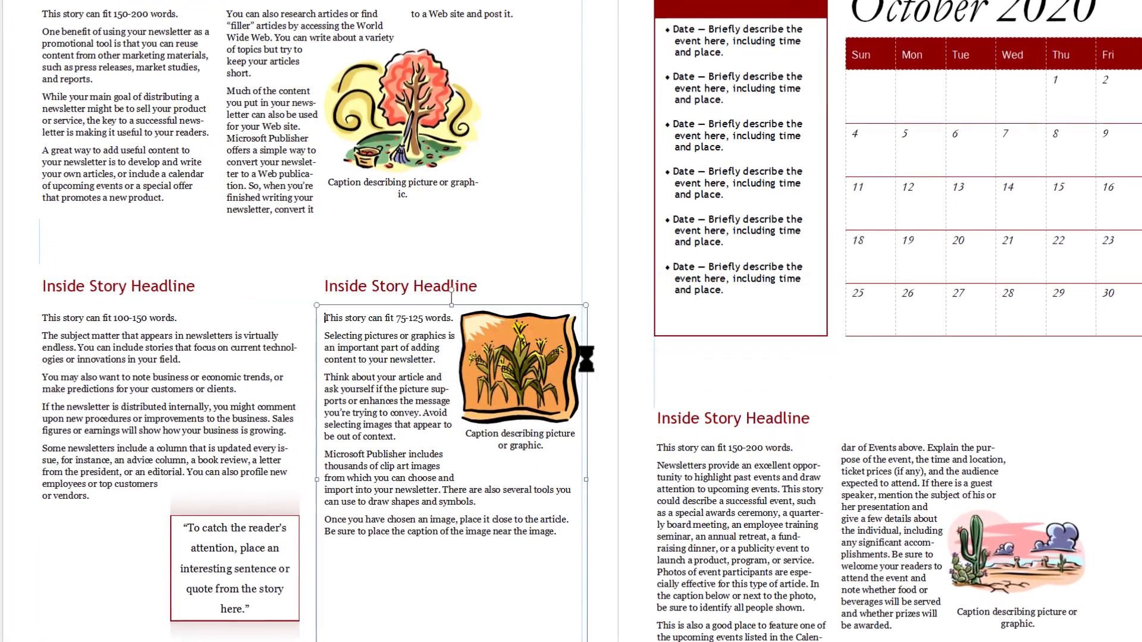
{"action": "left_click", "coordinate": [584, 357]}
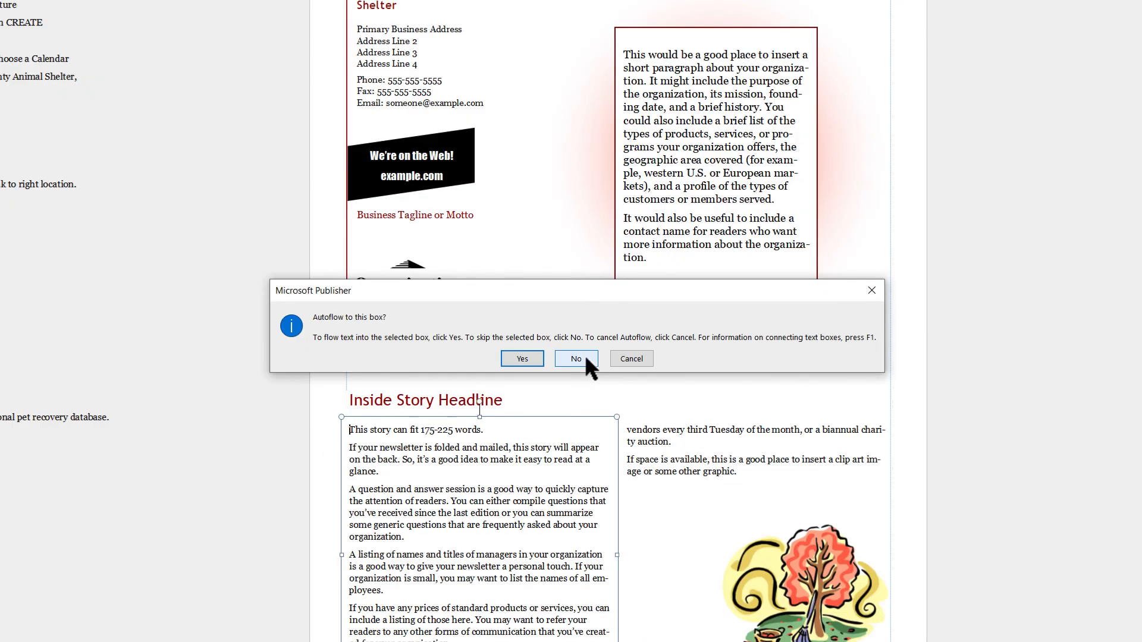
{"action": "left_click", "coordinate": [585, 357]}
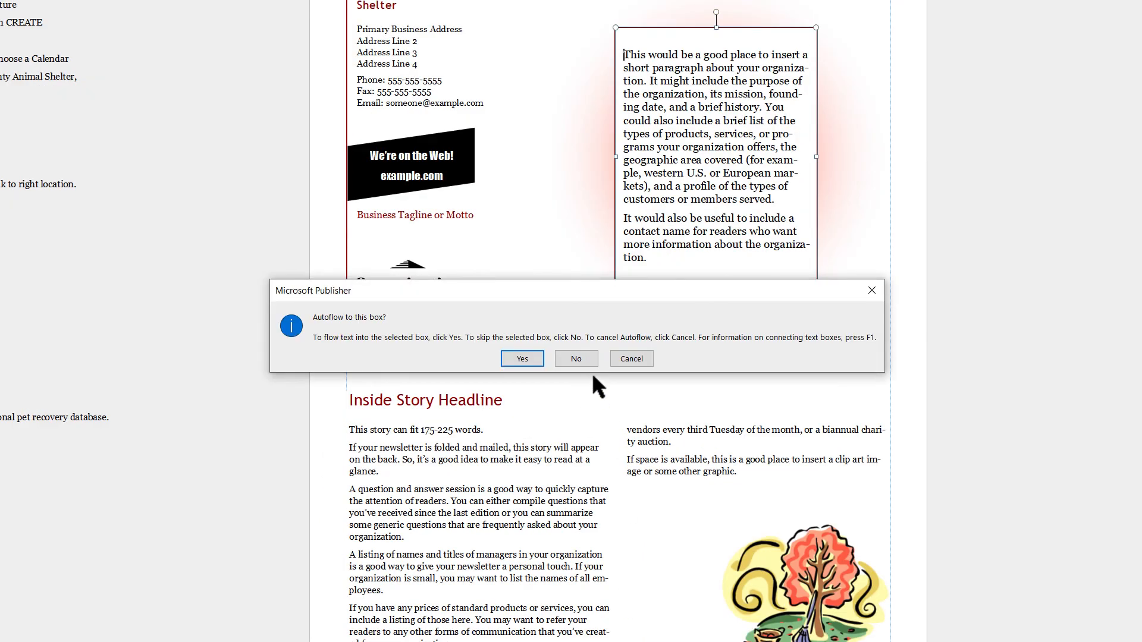
{"action": "left_click", "coordinate": [581, 359]}
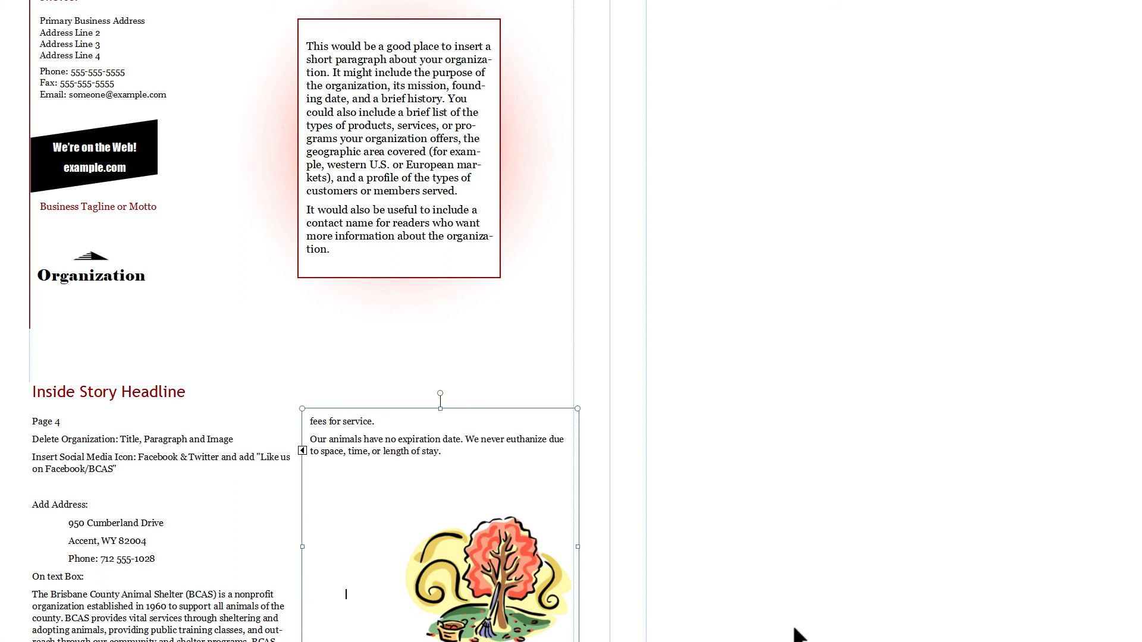
{"action": "right_click", "coordinate": [898, 526]}
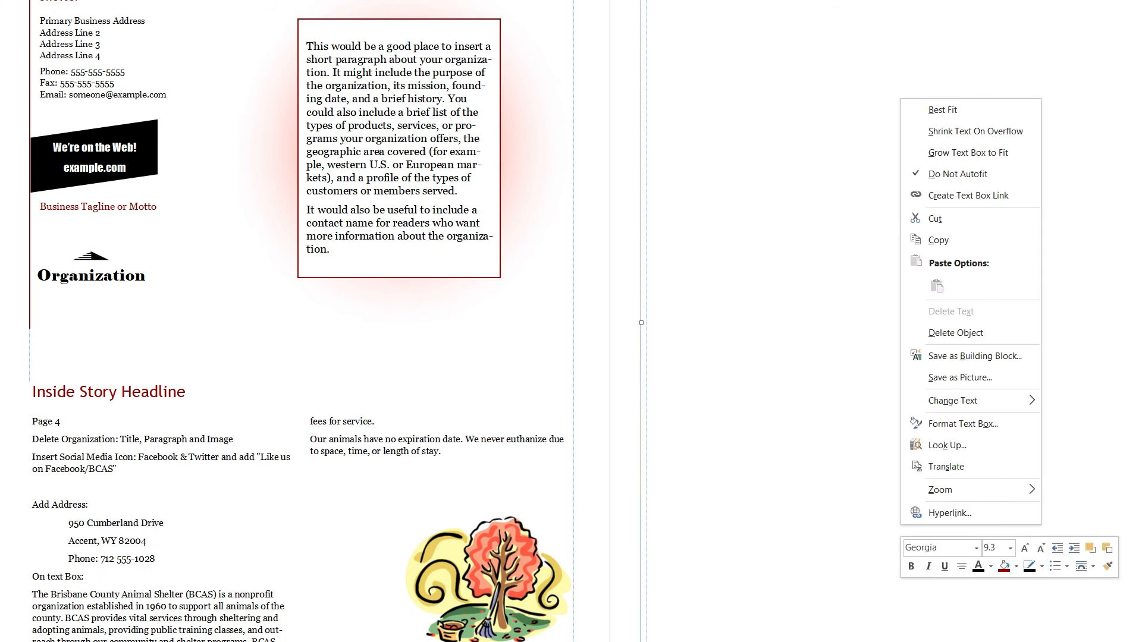
{"action": "key", "text": "Escape"}
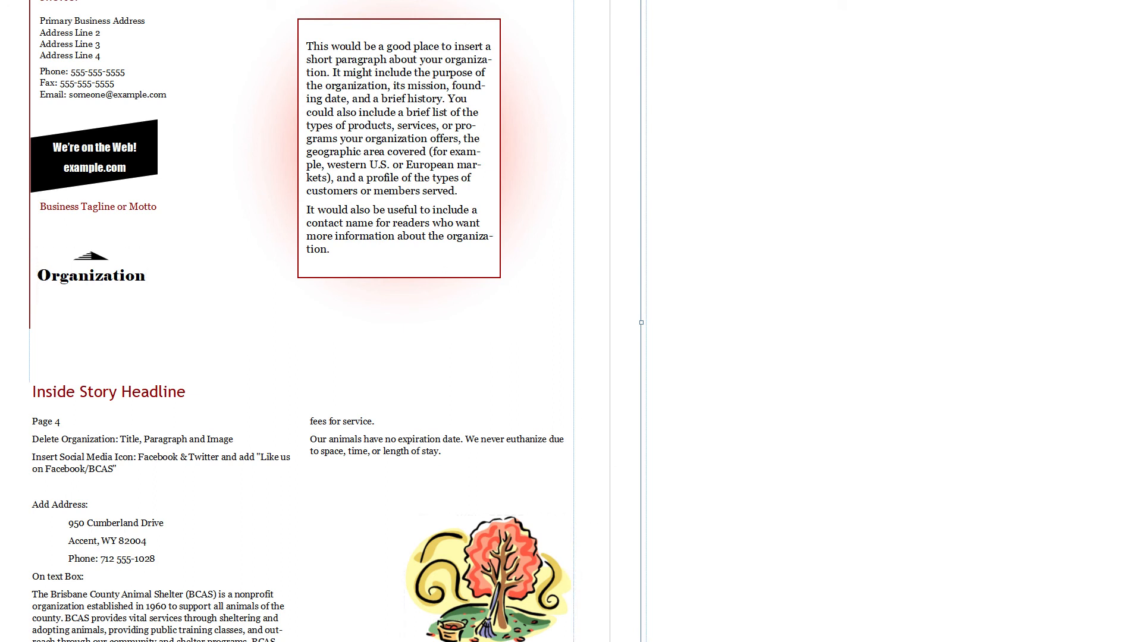
{"action": "right_click", "coordinate": [886, 561]}
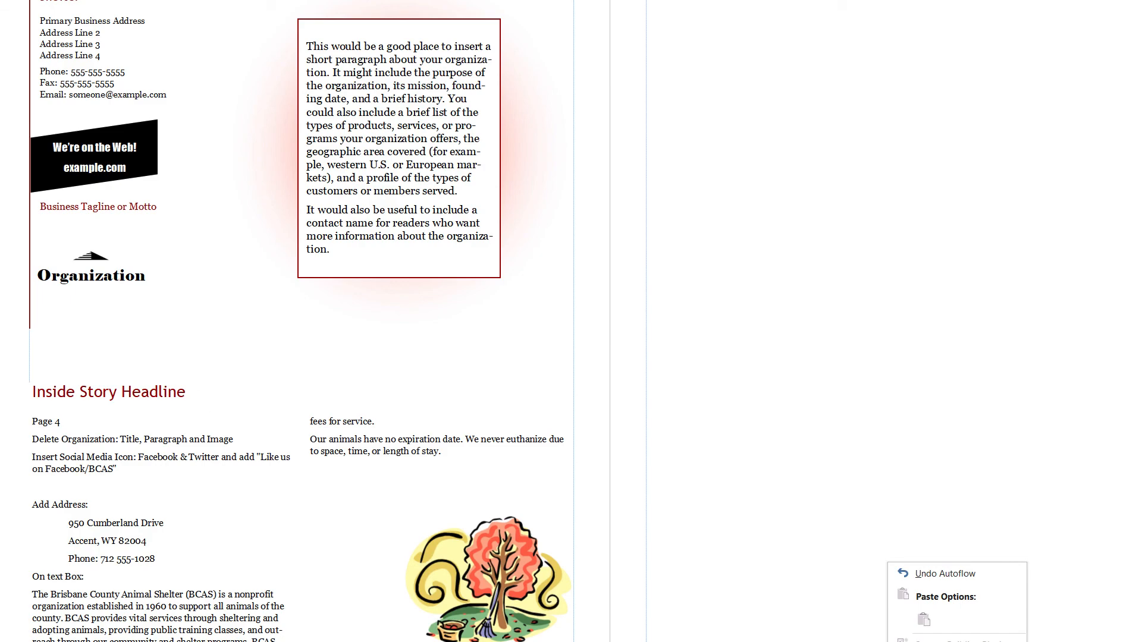
Break the forward link of the scratch-area notes text box so its text stops flowing into the page 4 story boxes.
{"action": "scroll", "coordinate": [571, 321], "scroll_direction": "left", "scroll_amount": 15}
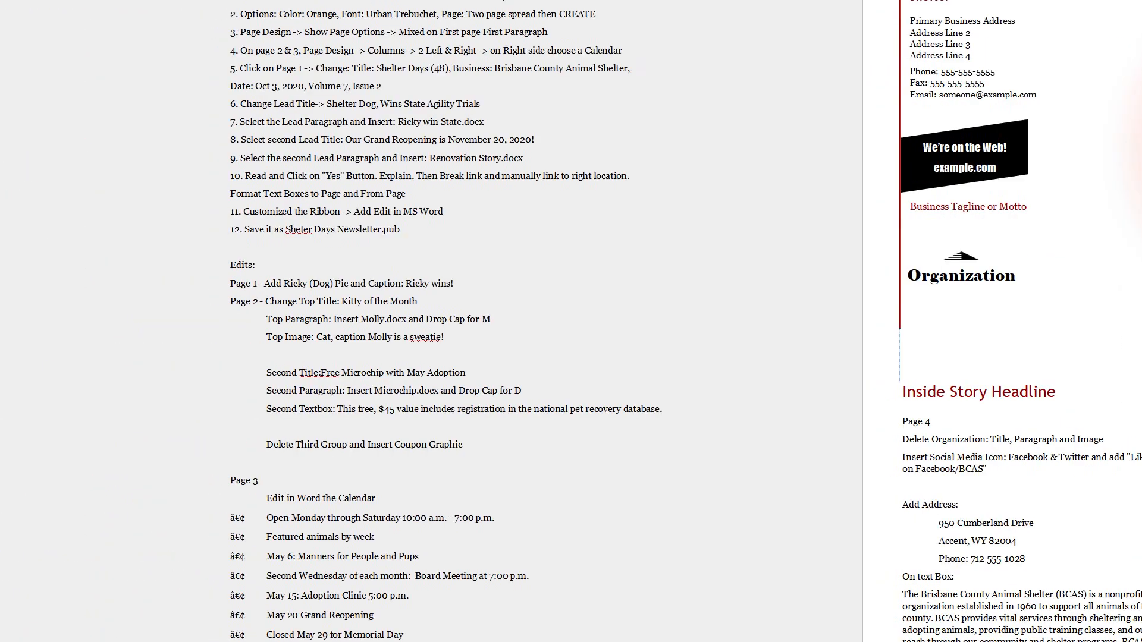
{"action": "left_click", "coordinate": [485, 499]}
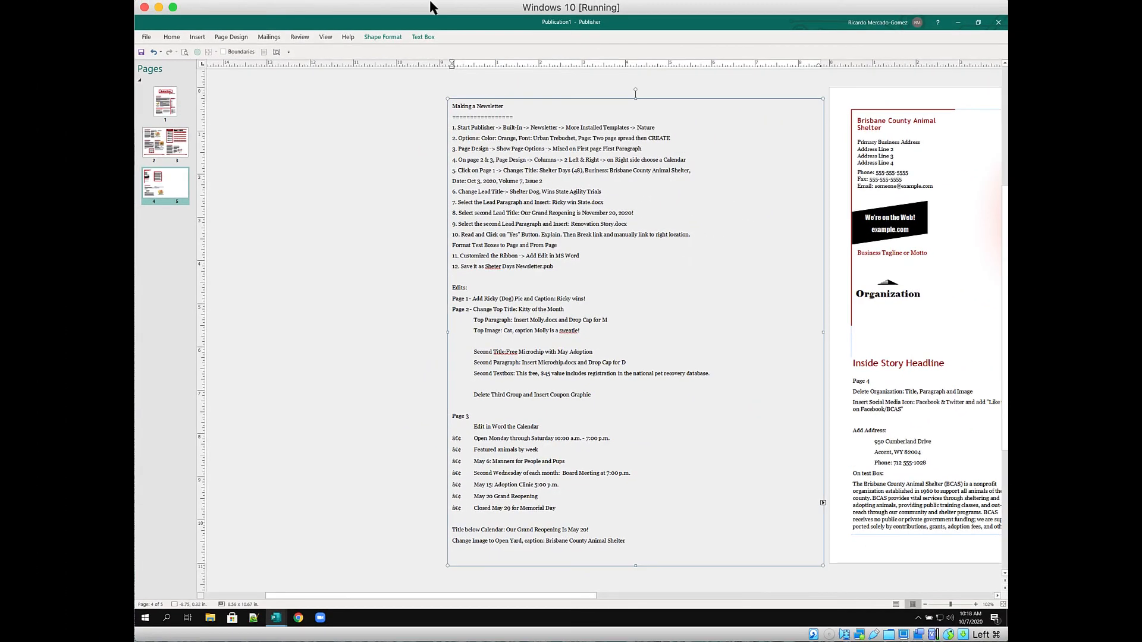
{"action": "left_click", "coordinate": [486, 148]}
{"action": "left_click", "coordinate": [421, 37]}
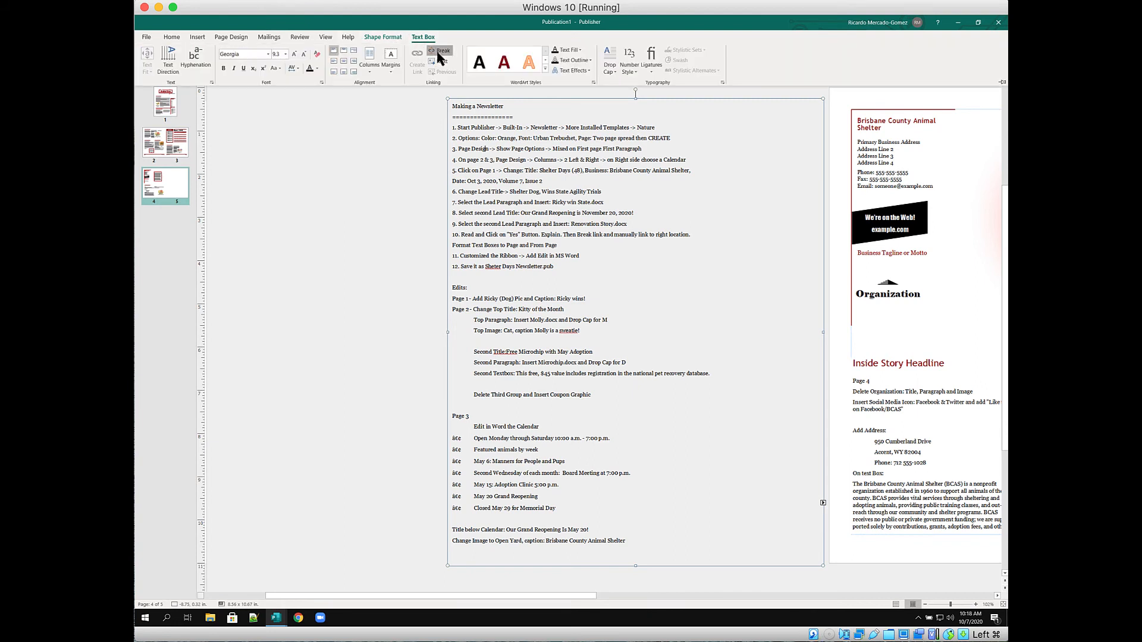
{"action": "left_click", "coordinate": [440, 51]}
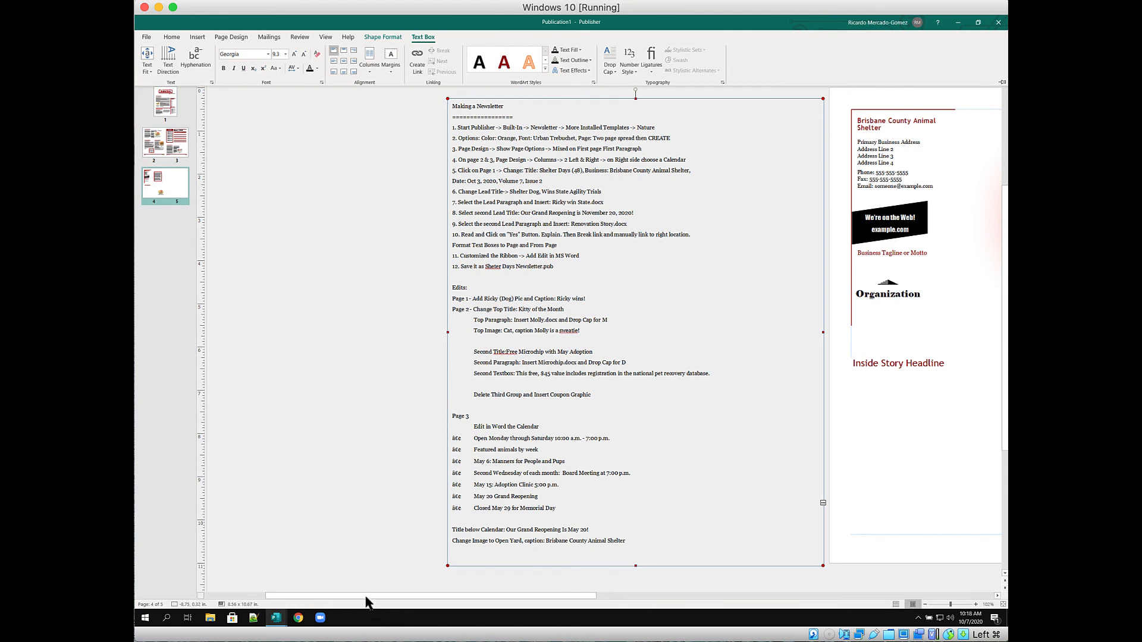
Delete only the right page of the last spread, the extra page 5, and keep page 4.
{"action": "right_click", "coordinate": [171, 176]}
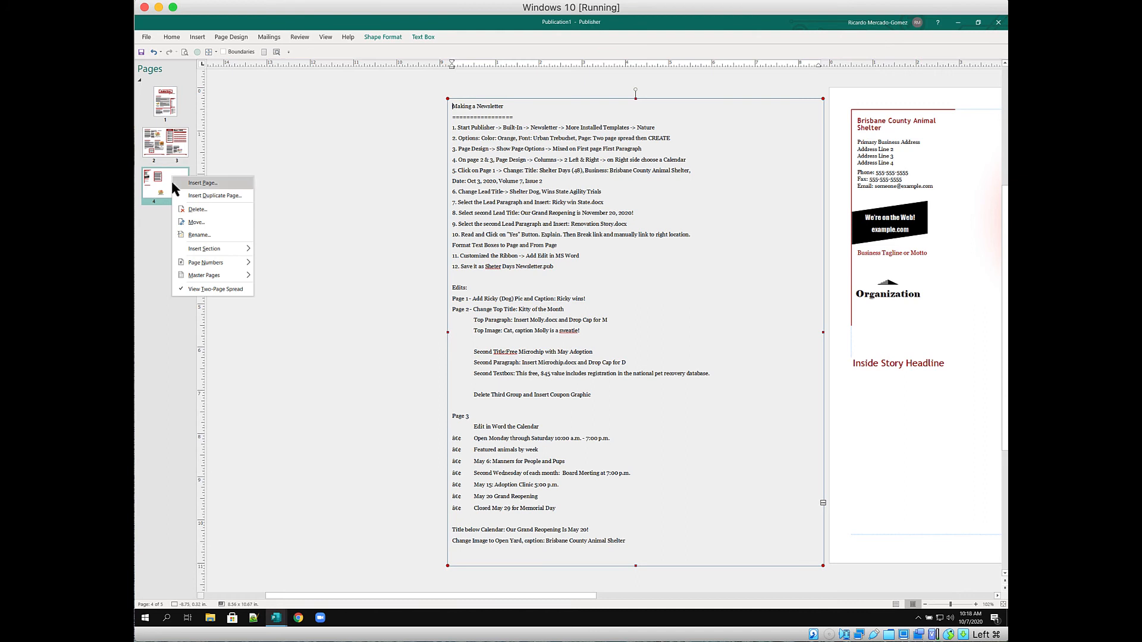
{"action": "mouse_move", "coordinate": [221, 267]}
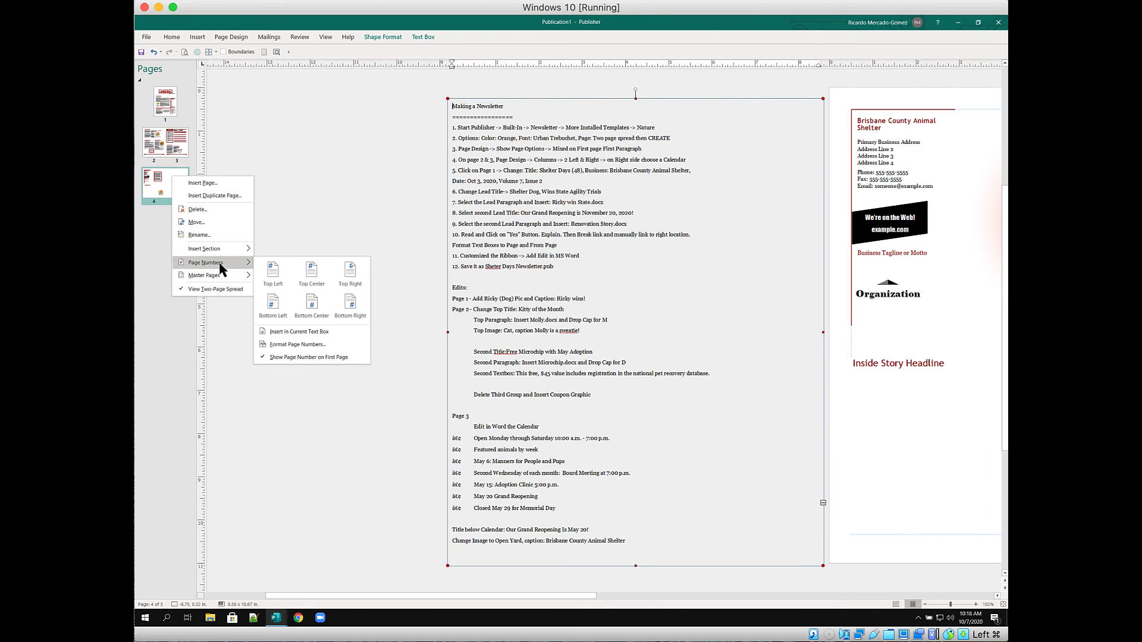
{"action": "left_click", "coordinate": [199, 210]}
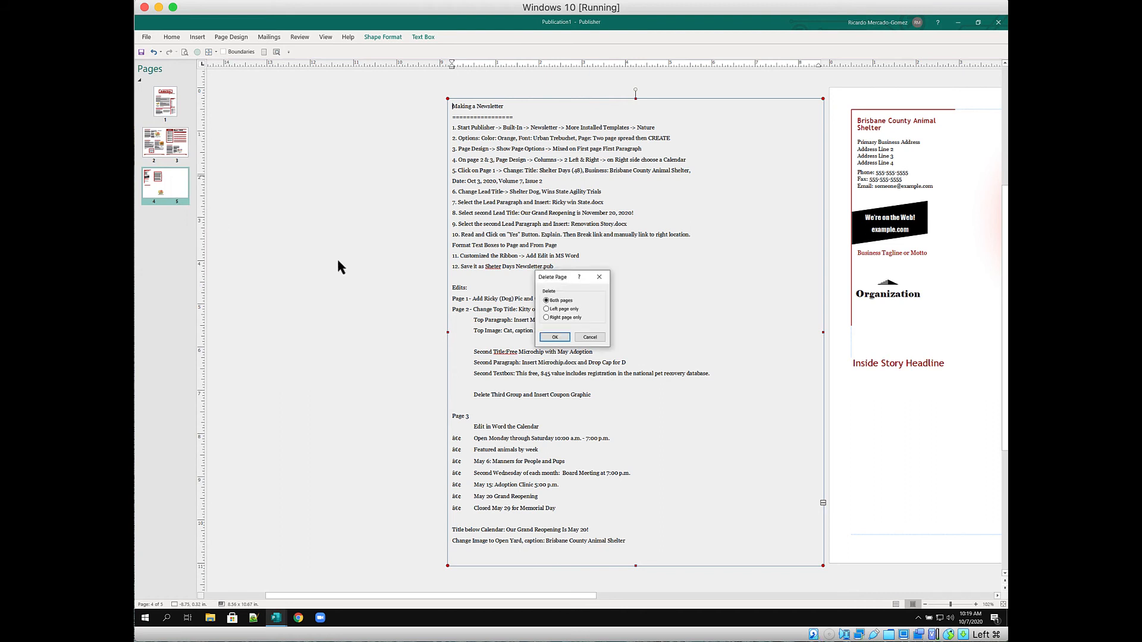
{"action": "left_click", "coordinate": [554, 338]}
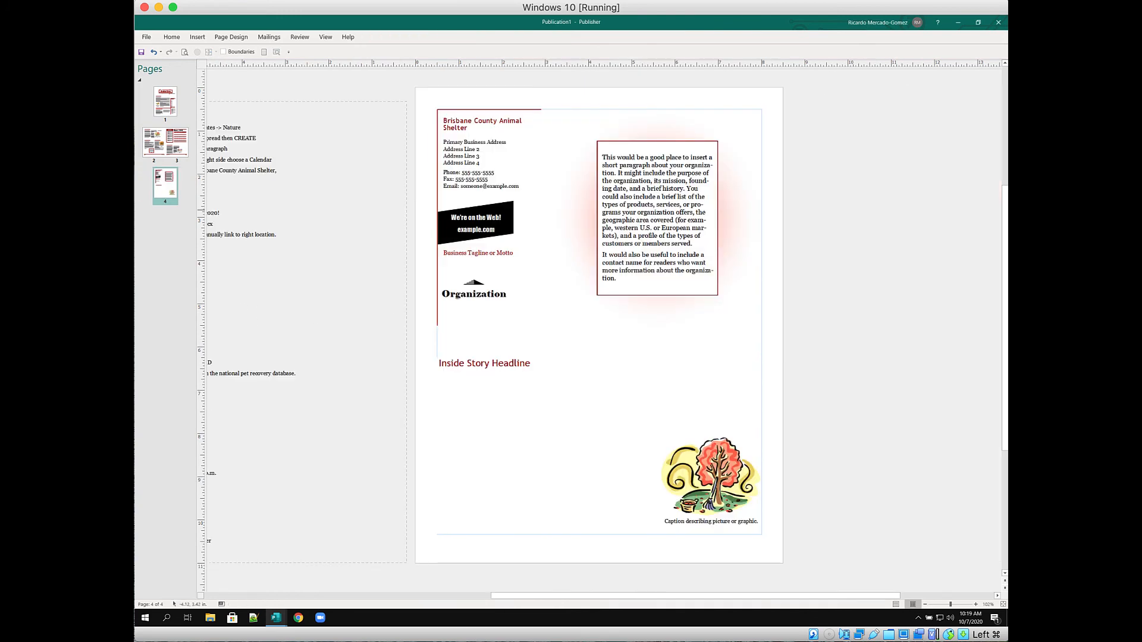
Set the whole instruction notes text in the scratch area beside page 1 to font size 14.
{"action": "left_click", "coordinate": [166, 102]}
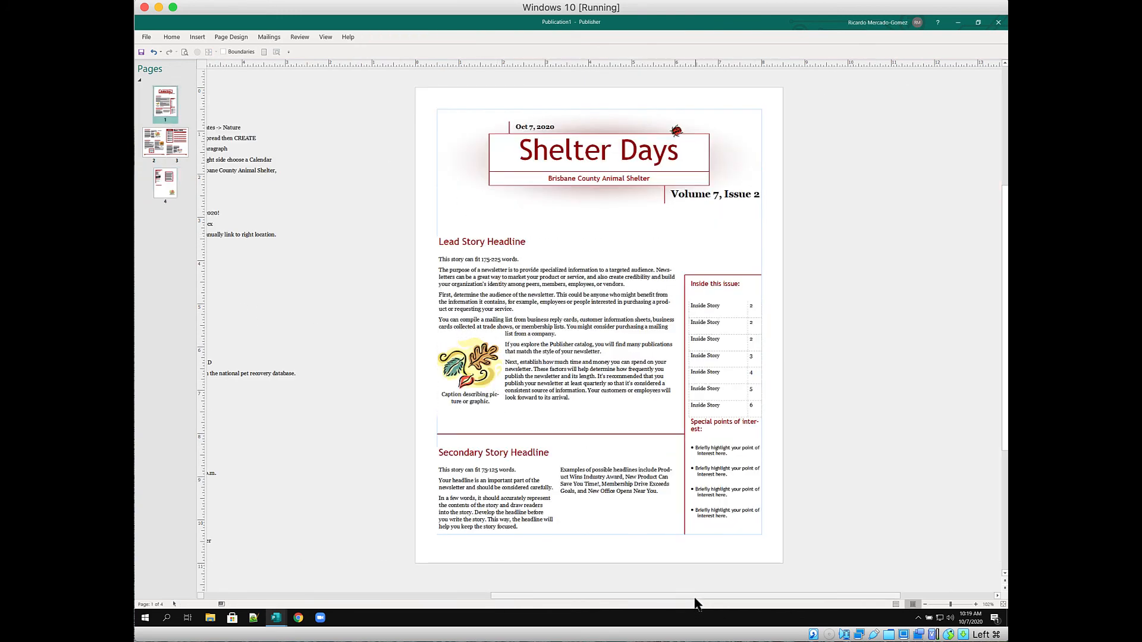
{"action": "left_click_drag", "start_coordinate": [694, 596], "coordinate": [558, 596]}
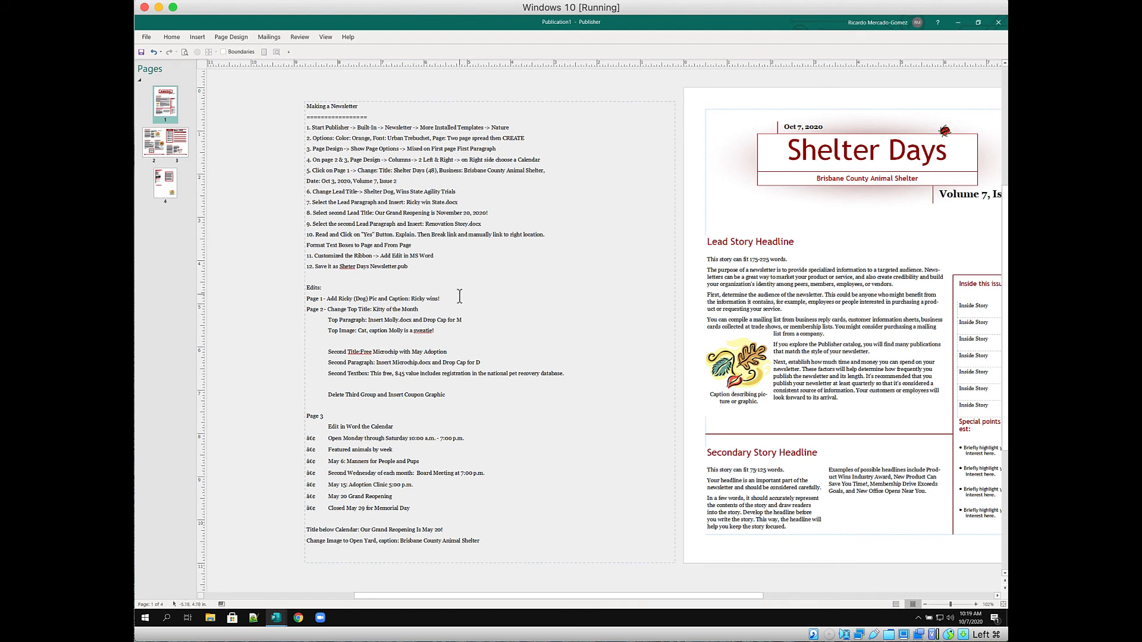
{"action": "left_click", "coordinate": [393, 218]}
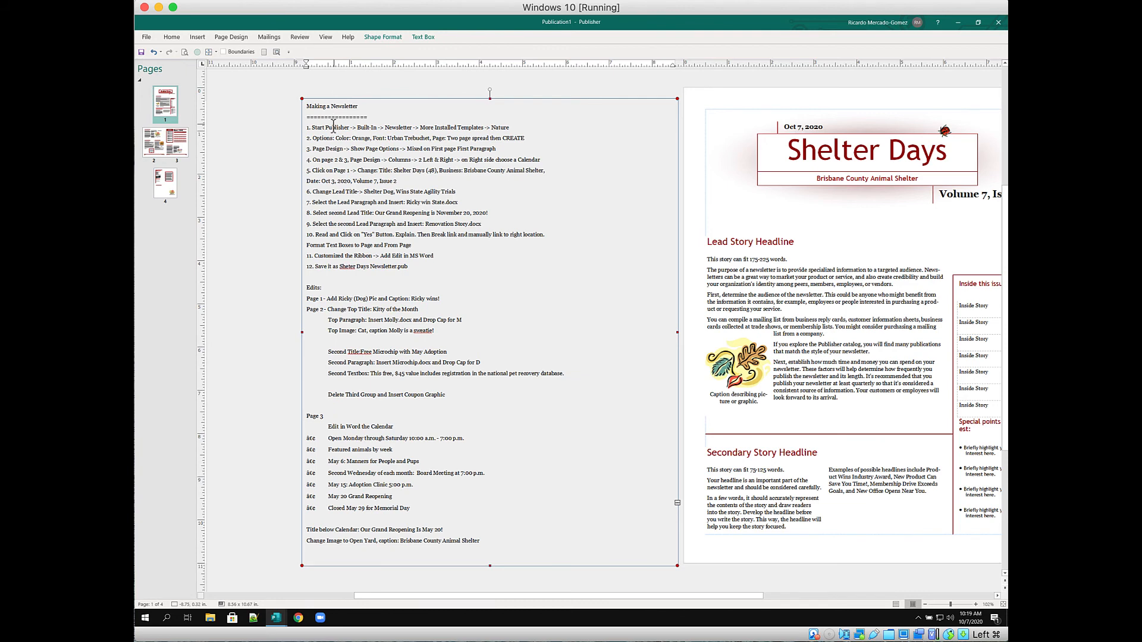
{"action": "key", "text": "ctrl+a"}
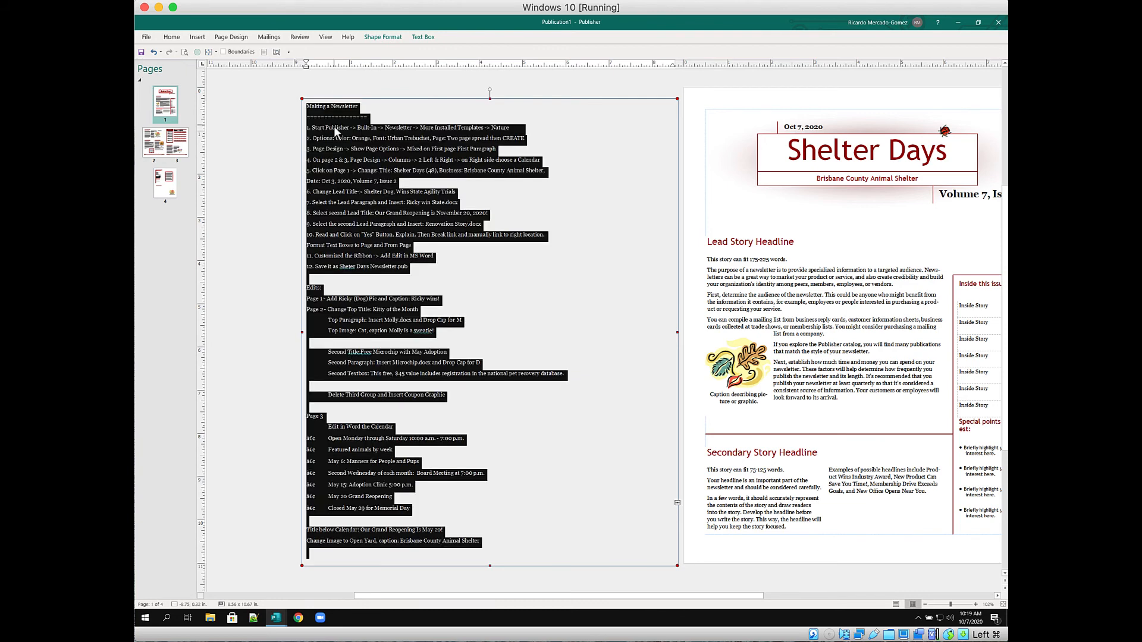
{"action": "left_click", "coordinate": [179, 38]}
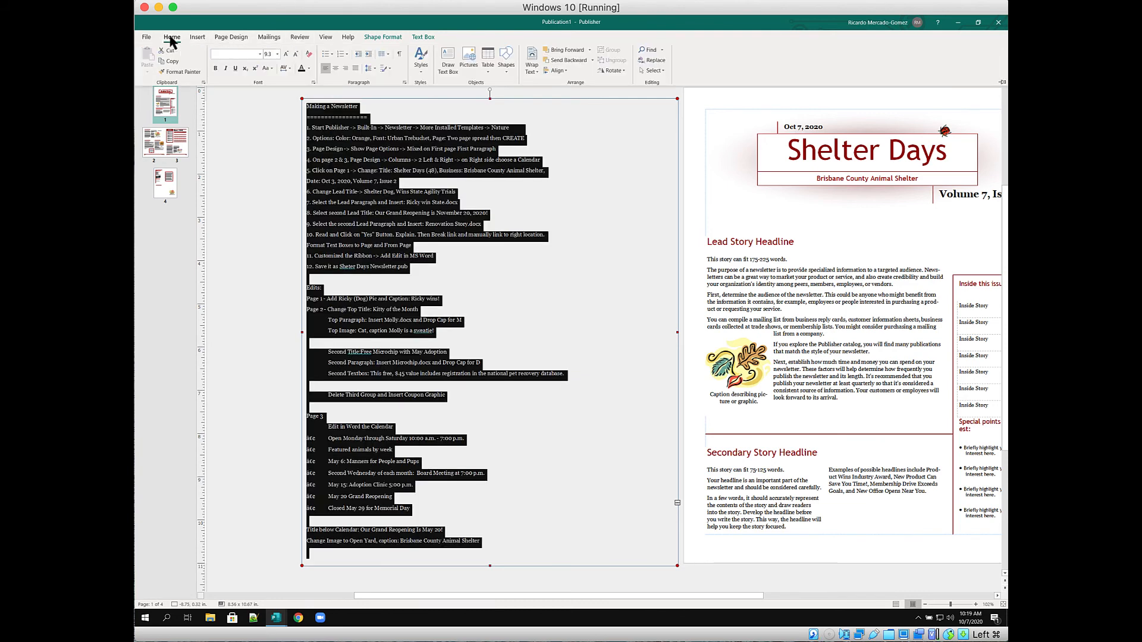
{"action": "left_click", "coordinate": [277, 54]}
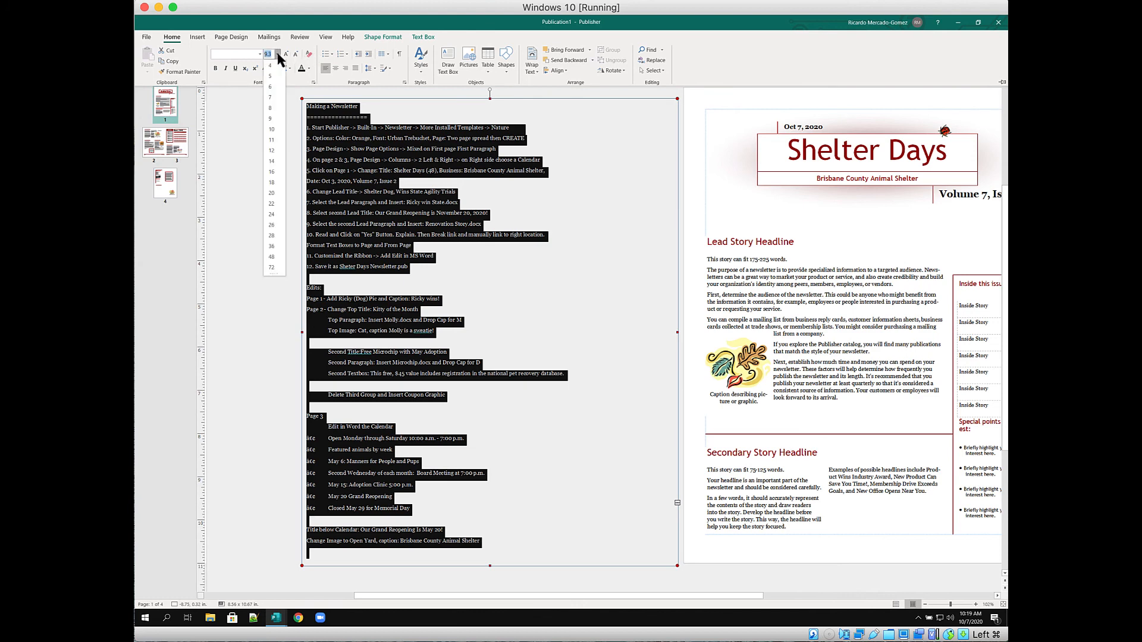
{"action": "left_click", "coordinate": [271, 161]}
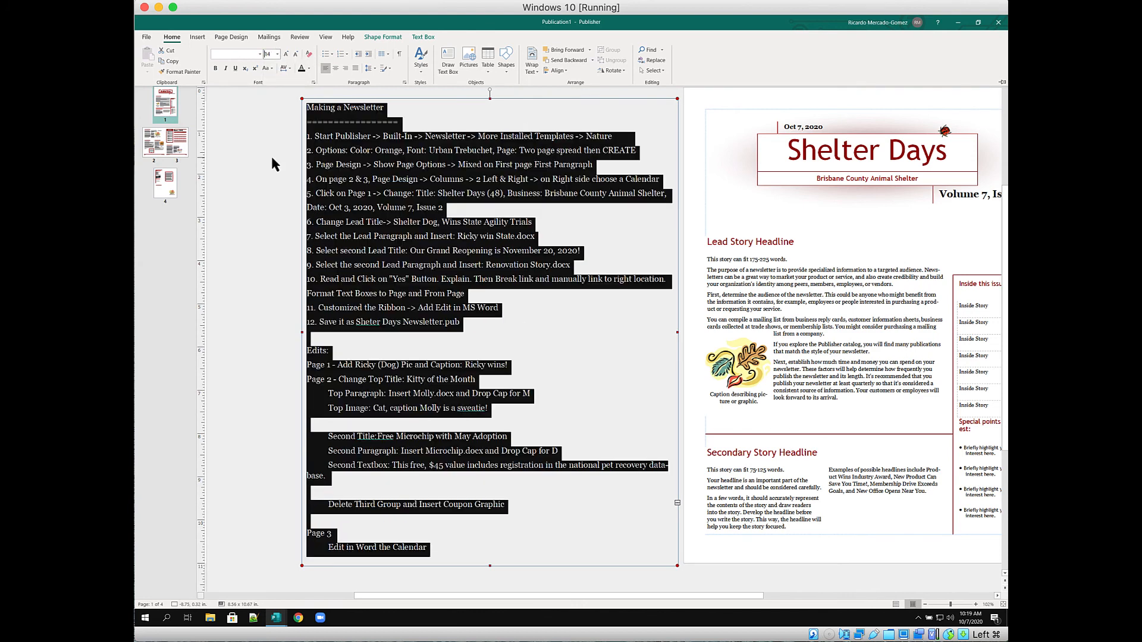
{"action": "left_click", "coordinate": [559, 233]}
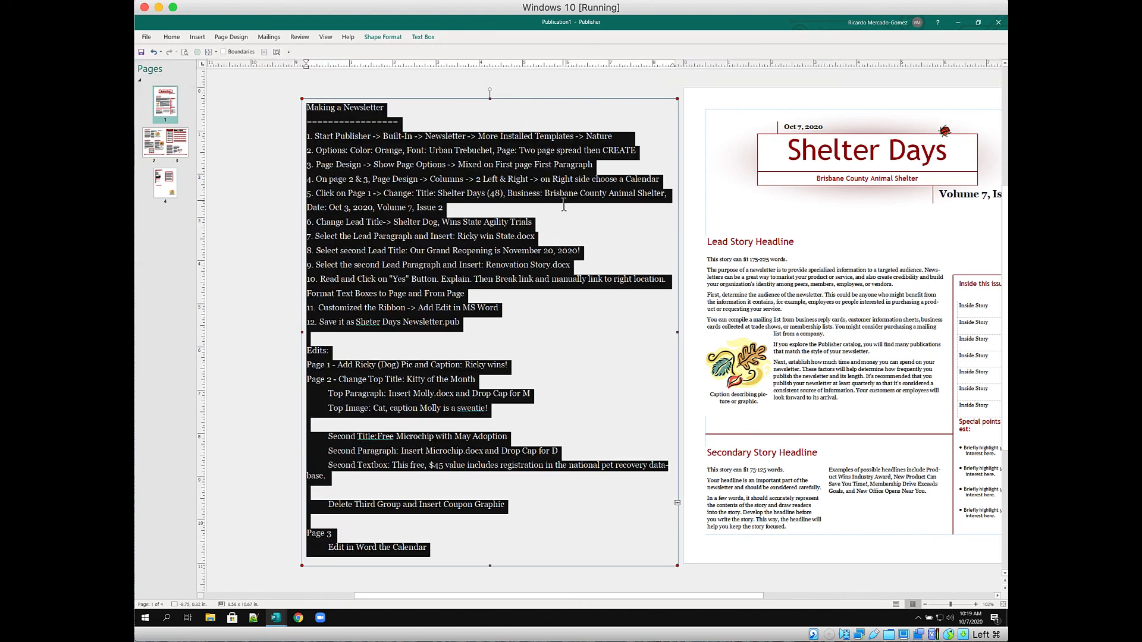
{"action": "left_click", "coordinate": [552, 223]}
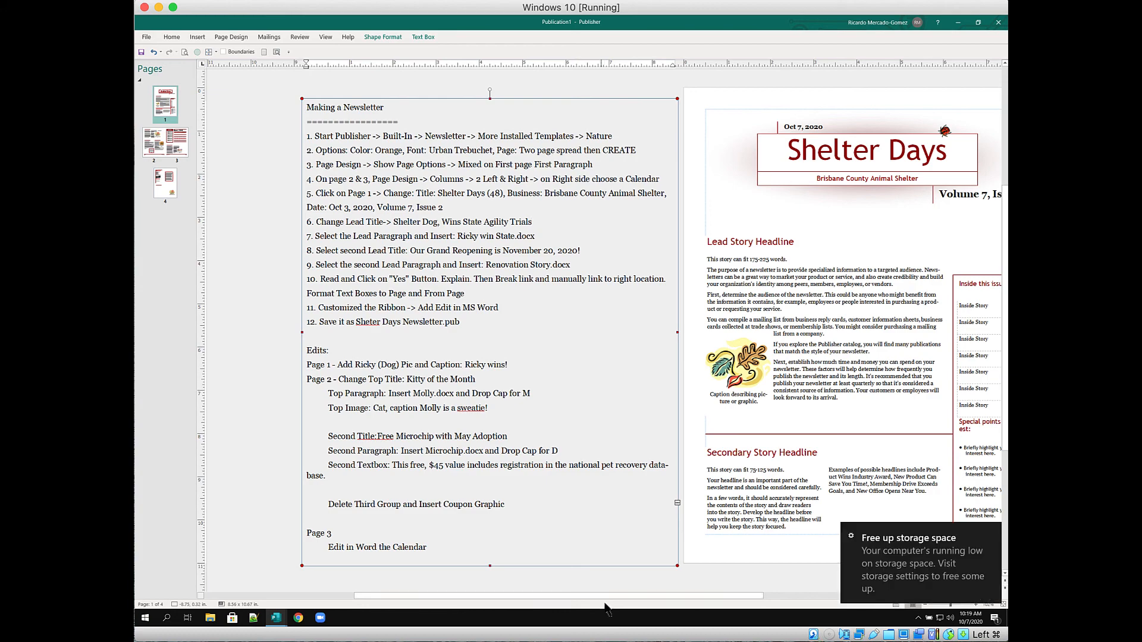
Copy "Shelter Dog, Wins State Agility Trials" from the notes and paste it over the page 1 lead story headline.
{"action": "left_click_drag", "start_coordinate": [603, 601], "coordinate": [733, 605]}
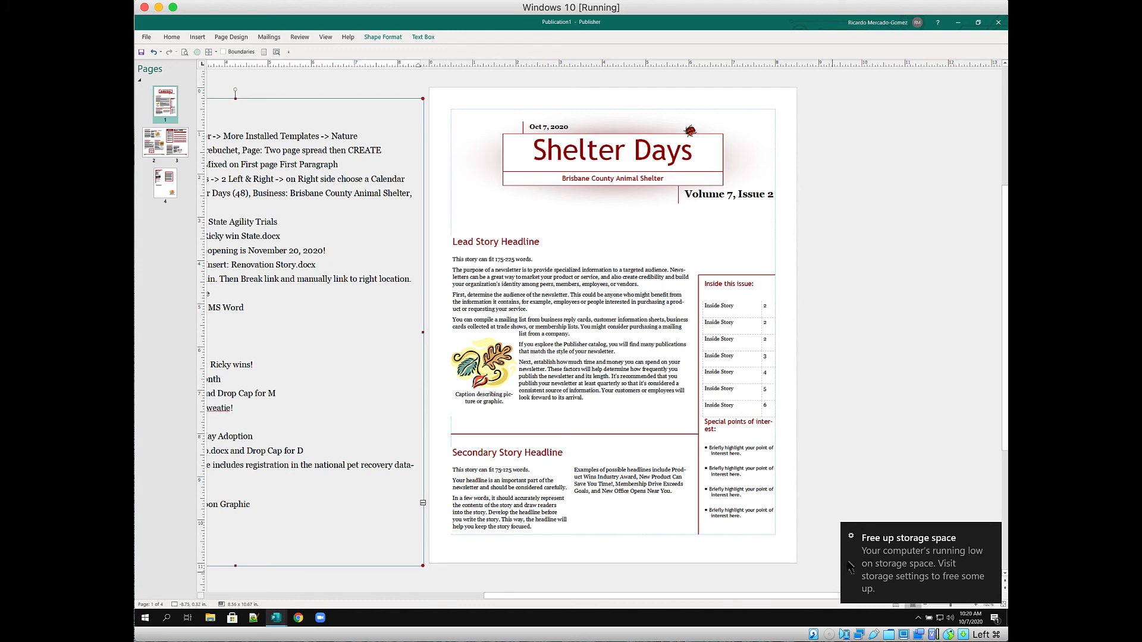
{"action": "left_click_drag", "start_coordinate": [702, 596], "coordinate": [551, 604]}
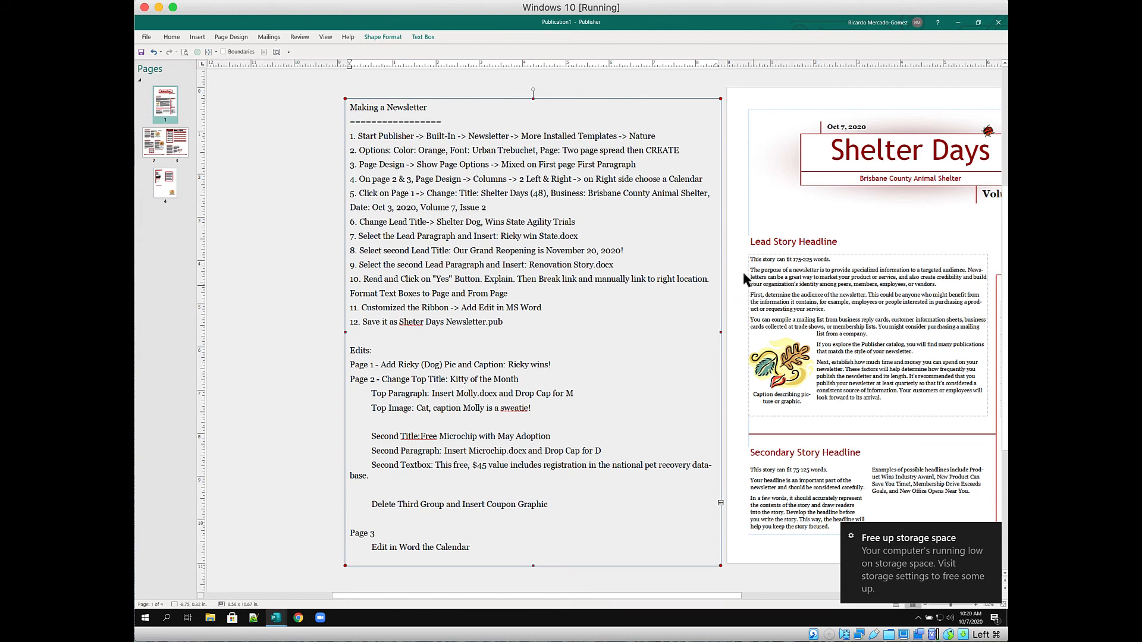
{"action": "double_click", "coordinate": [438, 223]}
{"action": "left_click_drag", "start_coordinate": [438, 224], "coordinate": [570, 222]}
{"action": "key", "text": "ctrl+c"}
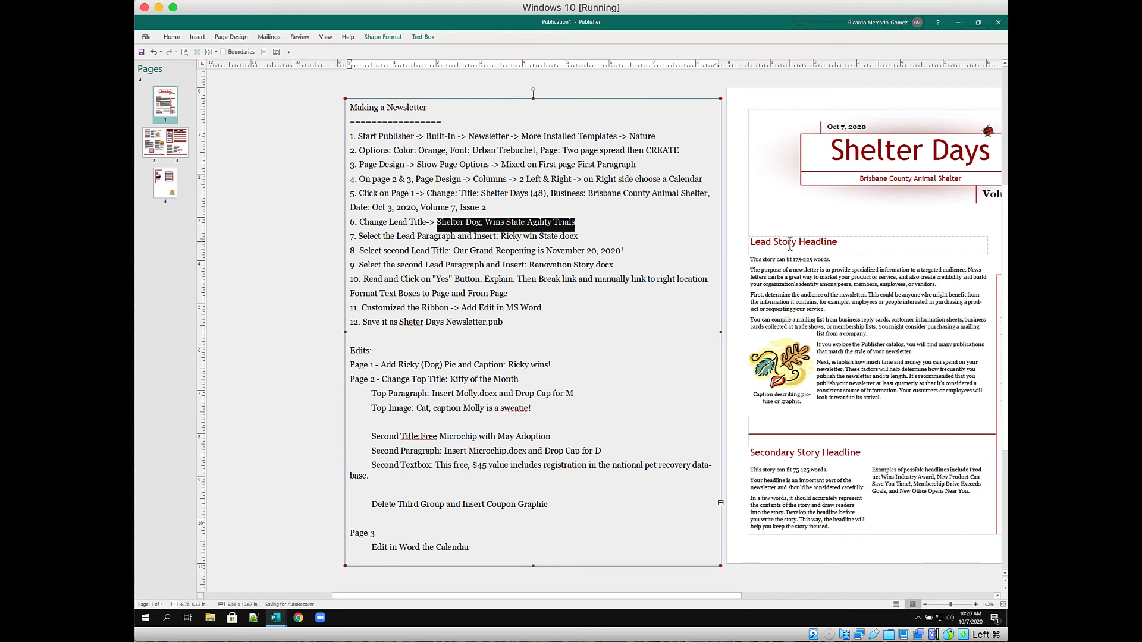
{"action": "left_click", "coordinate": [837, 247]}
{"action": "key", "text": "ctrl+v"}
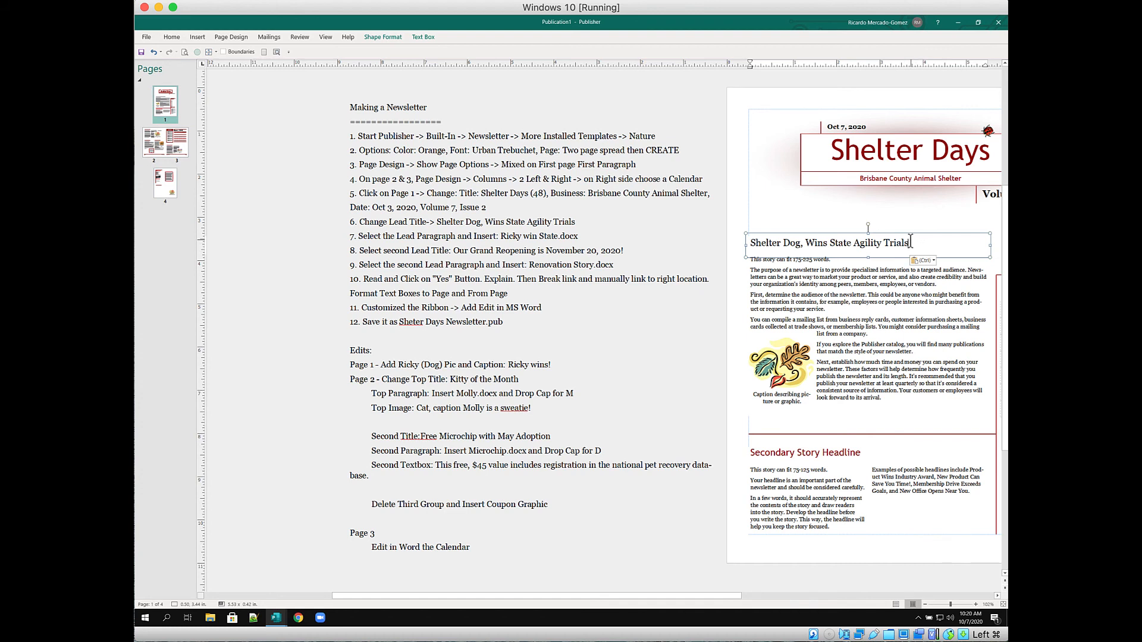
Apply Best Fit text sizing and bold to the lead story headline.
{"action": "left_click_drag", "start_coordinate": [915, 243], "coordinate": [733, 237]}
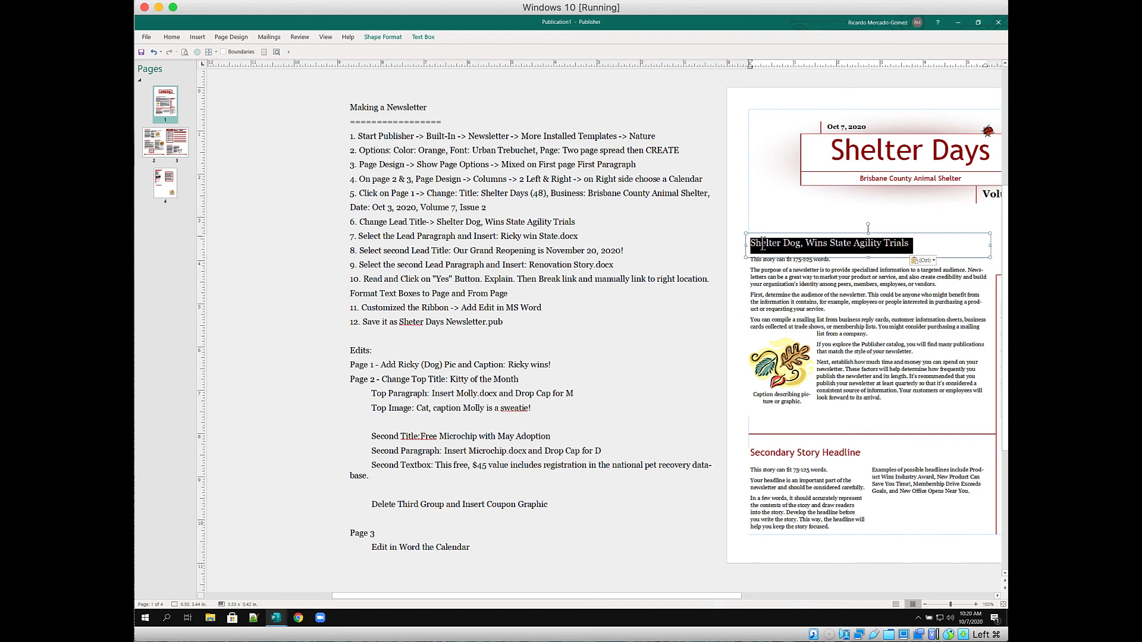
{"action": "left_click", "coordinate": [216, 53]}
{"action": "left_click", "coordinate": [219, 72]}
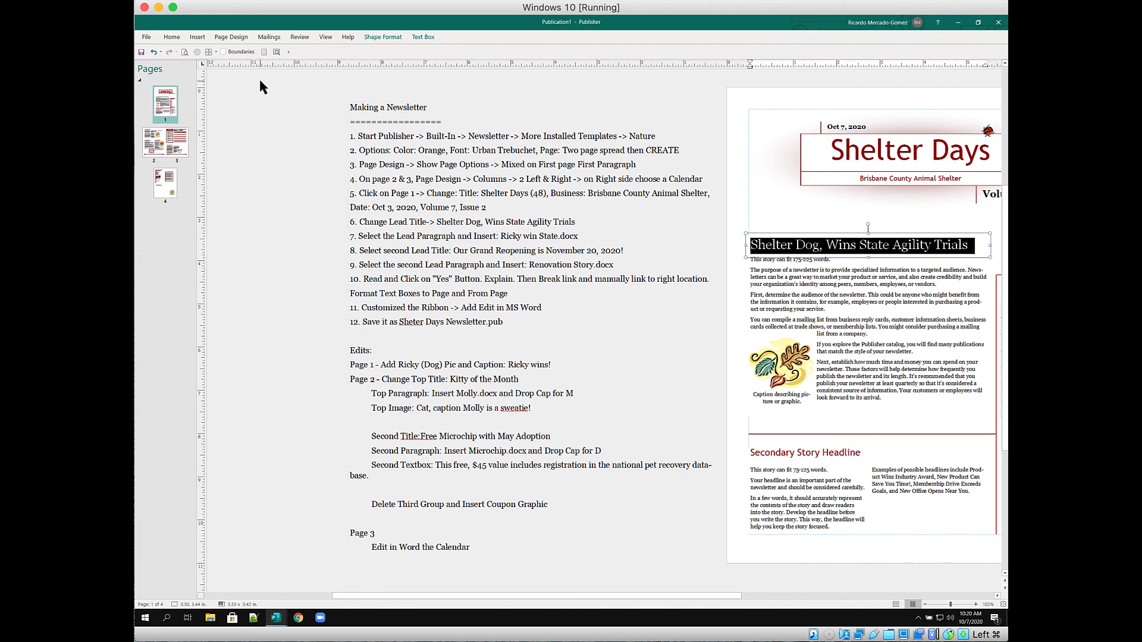
{"action": "key", "text": "ctrl+b"}
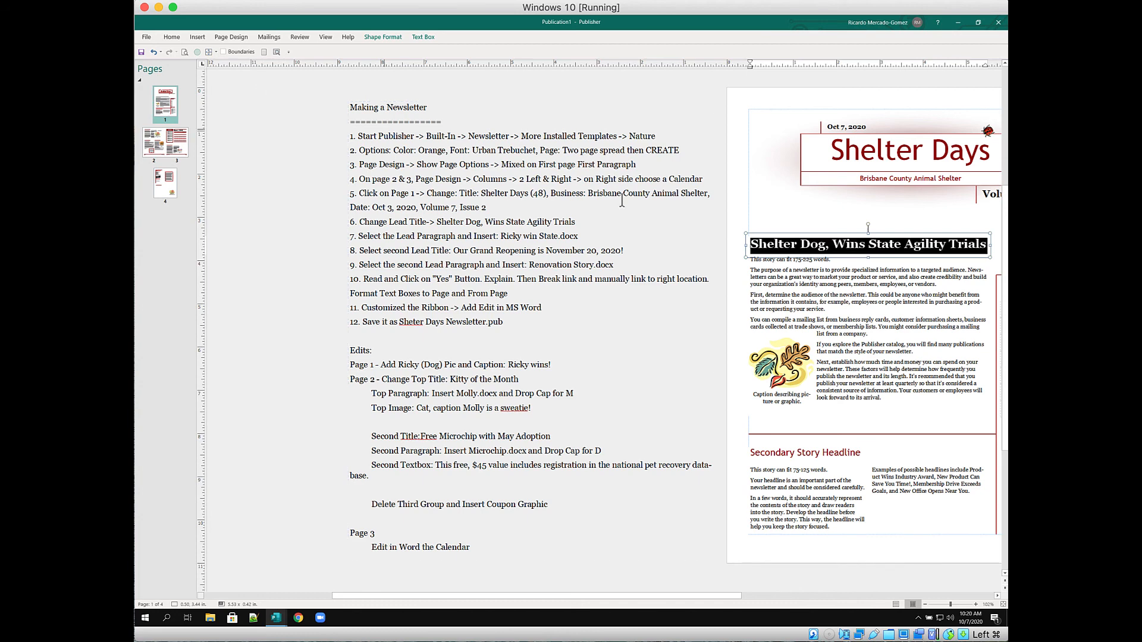
Replace the lead story's placeholder text with Ricky Wins State.docx from the Upload\Chapter03 folder and fit it to the text box with Best Fit.
{"action": "left_click", "coordinate": [892, 275]}
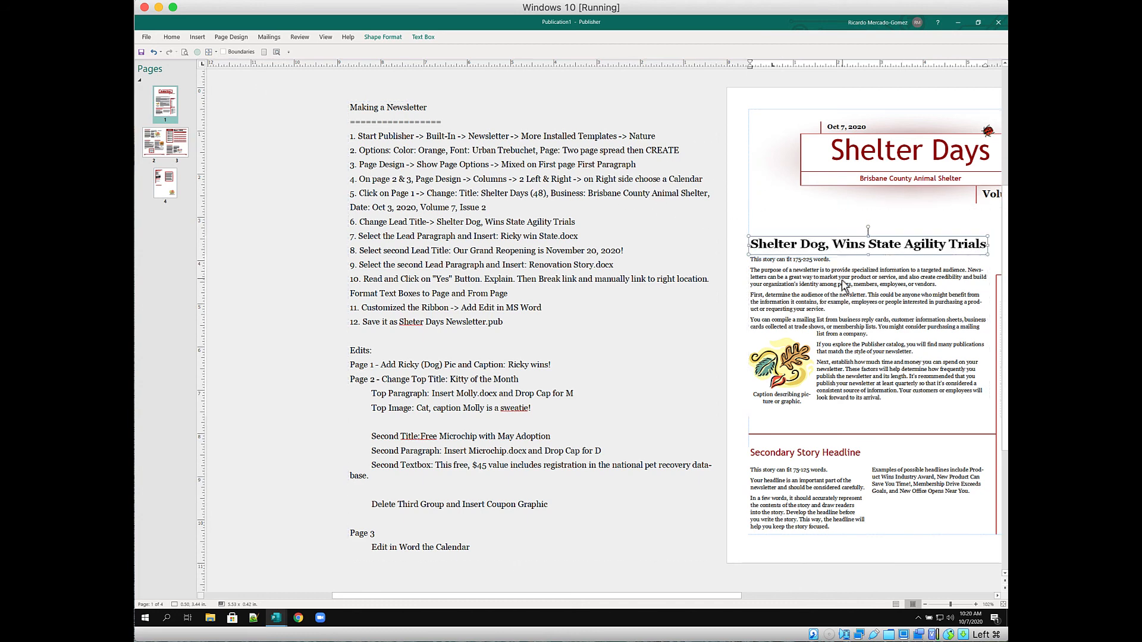
{"action": "key", "text": "ctrl+a"}
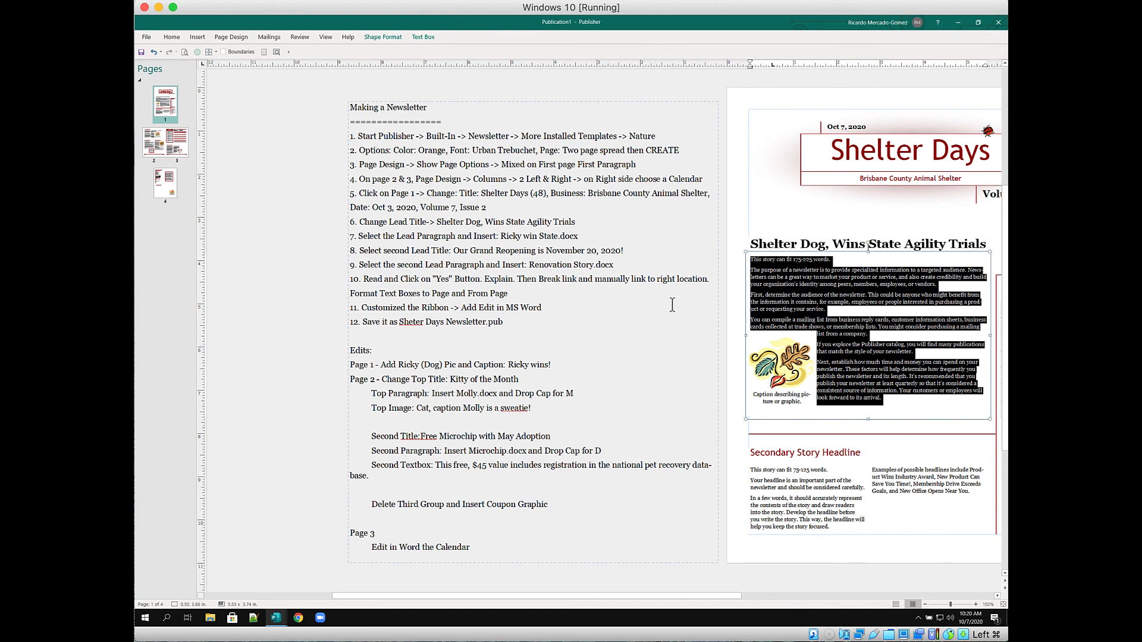
{"action": "left_click", "coordinate": [196, 38]}
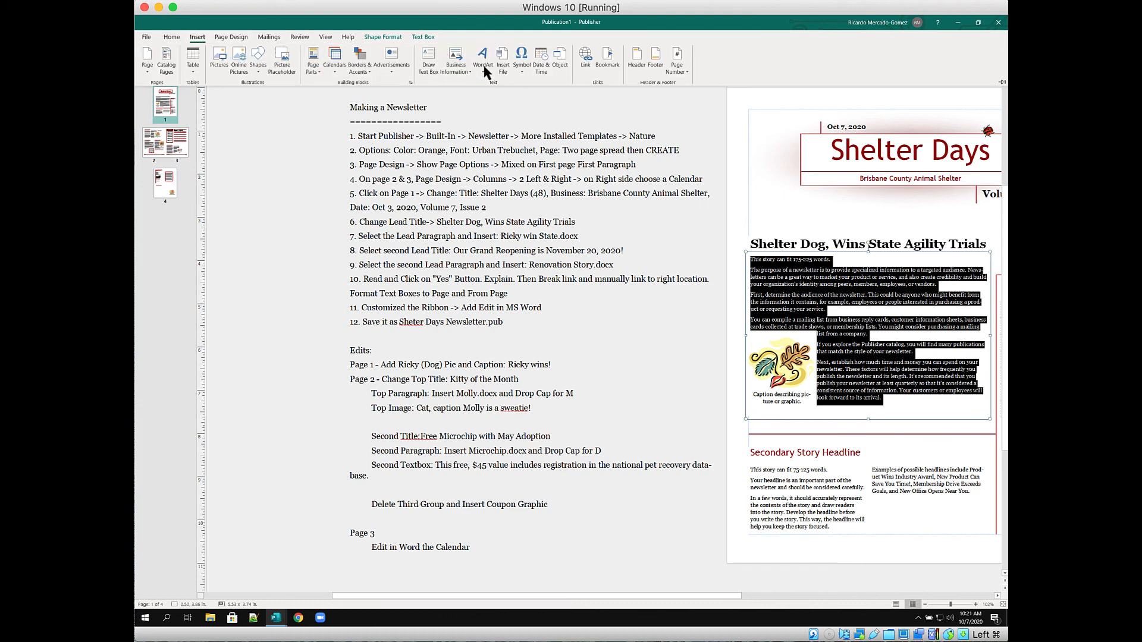
{"action": "left_click", "coordinate": [502, 64]}
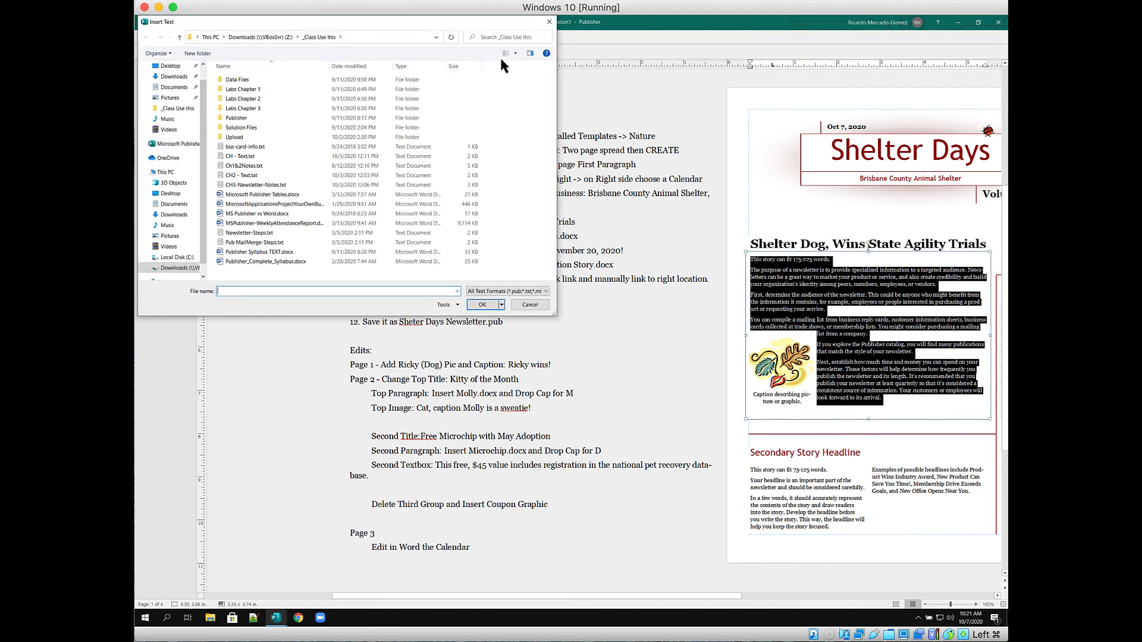
{"action": "double_click", "coordinate": [240, 137]}
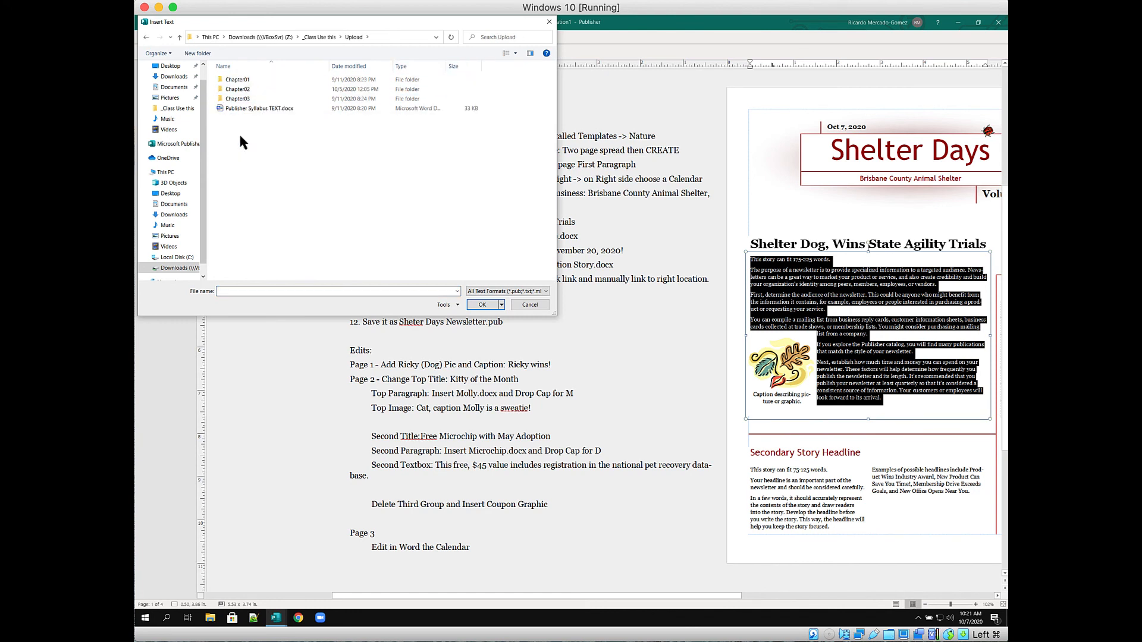
{"action": "double_click", "coordinate": [238, 98]}
{"action": "left_click", "coordinate": [243, 167]}
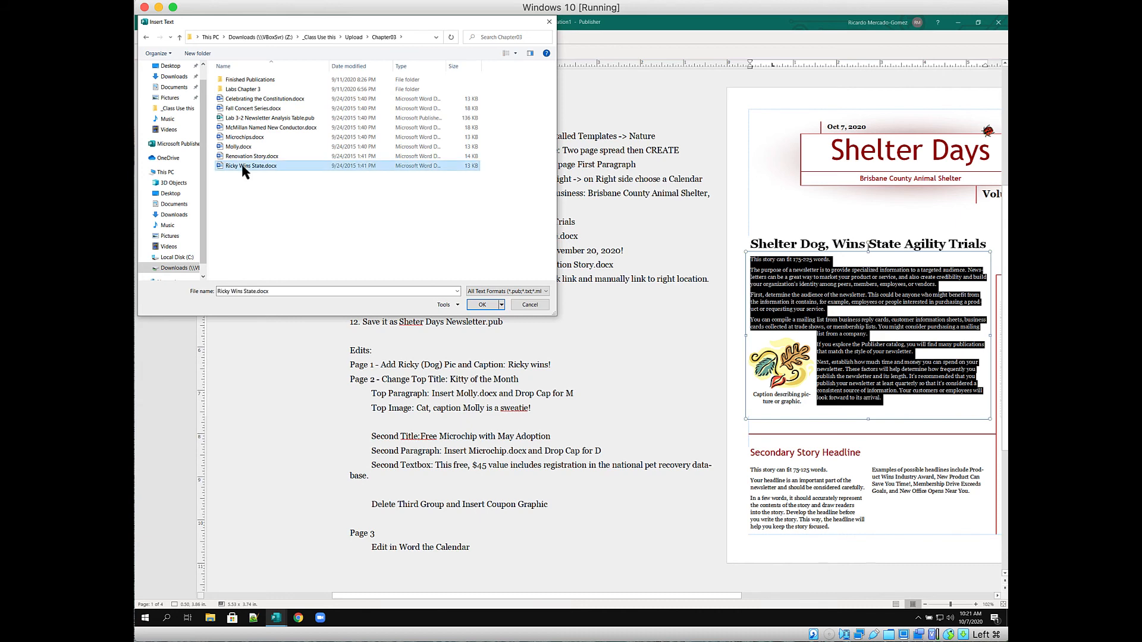
{"action": "left_click", "coordinate": [482, 305]}
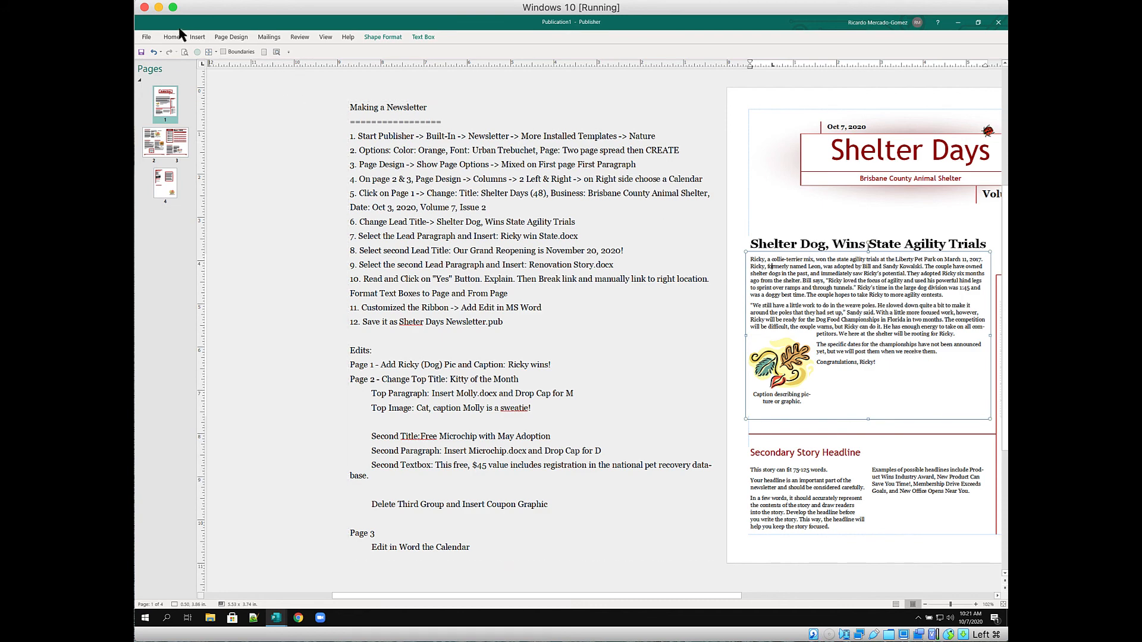
{"action": "left_click", "coordinate": [215, 52]}
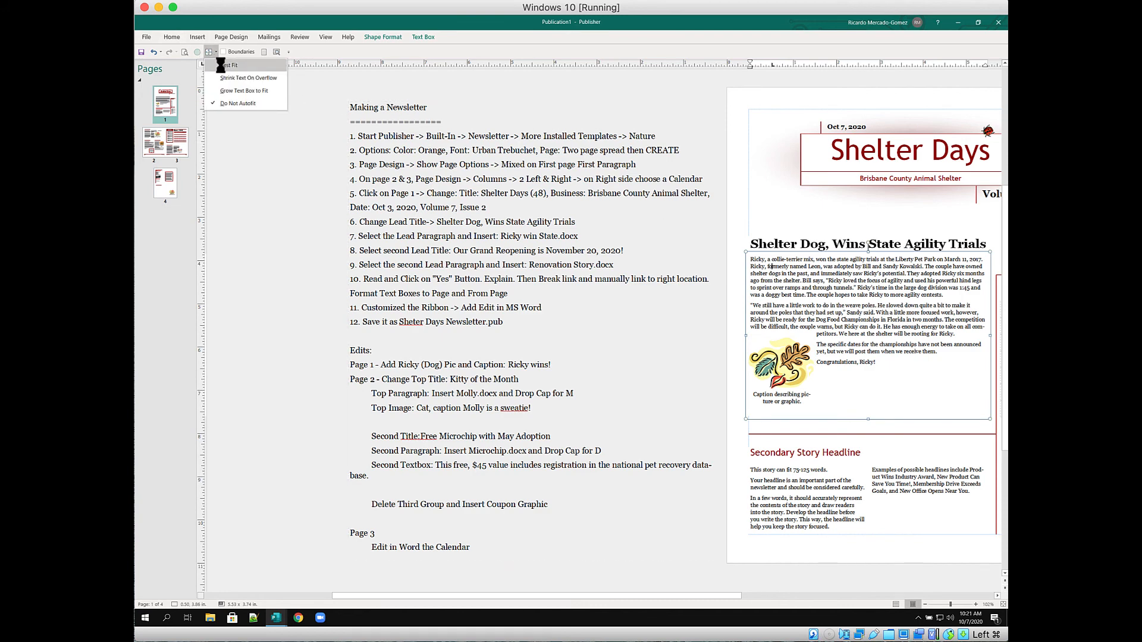
{"action": "left_click", "coordinate": [229, 65]}
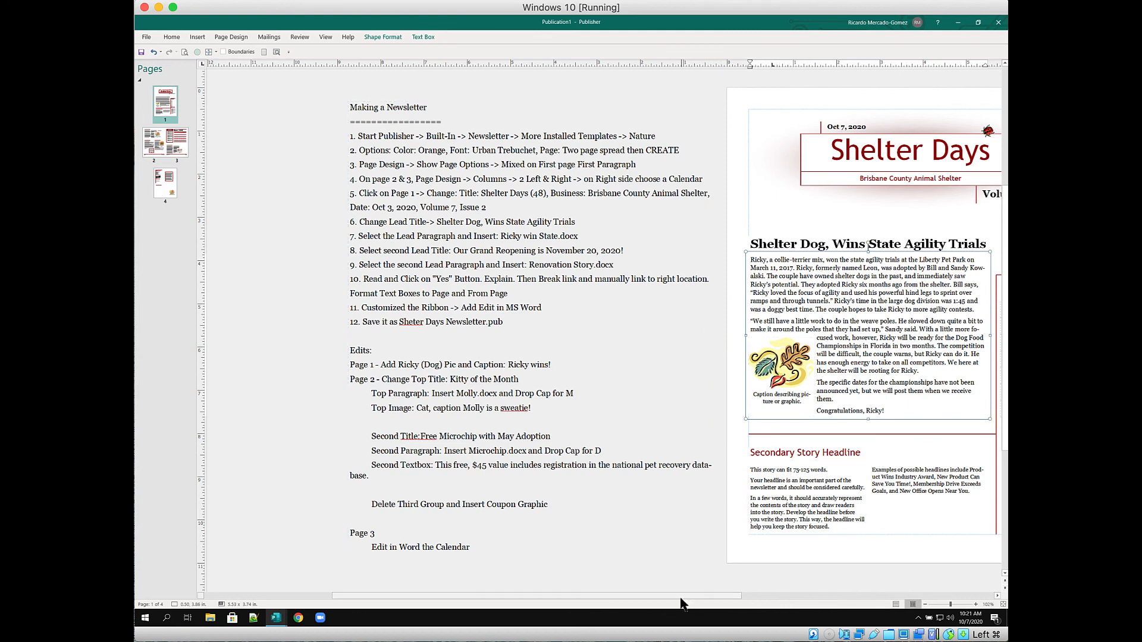
Replace the secondary story headline on page 1 with "Our Grand Reopening is November 20, 2021".
{"action": "scroll", "coordinate": [711, 592], "scroll_direction": "right", "scroll_amount": 3}
{"action": "left_click_drag", "start_coordinate": [722, 600], "coordinate": [750, 602]}
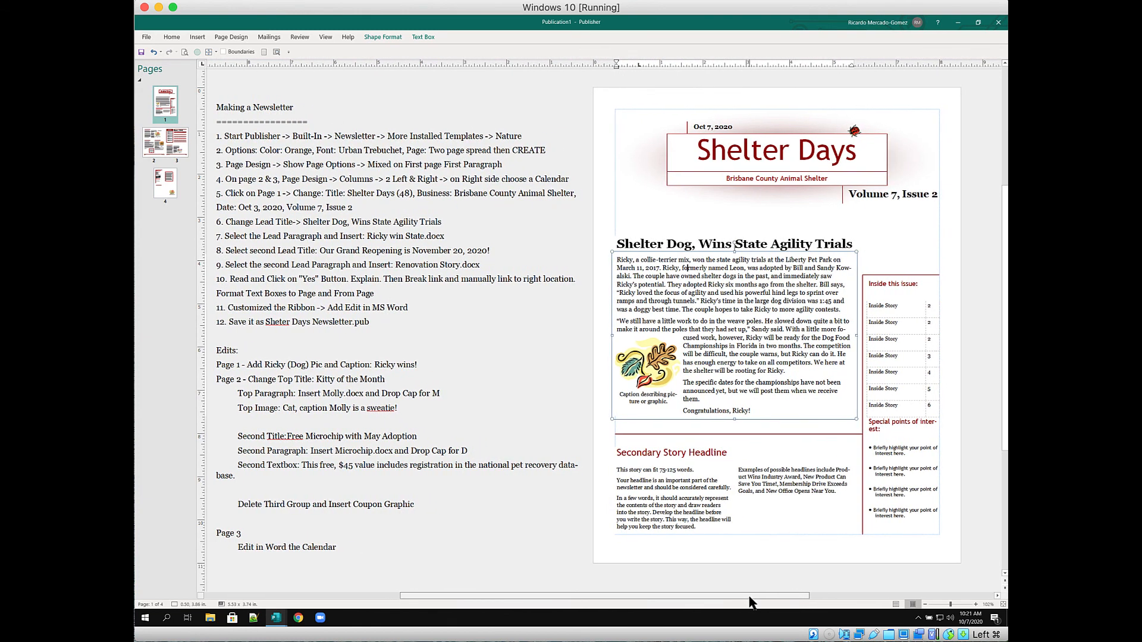
{"action": "left_click", "coordinate": [732, 454]}
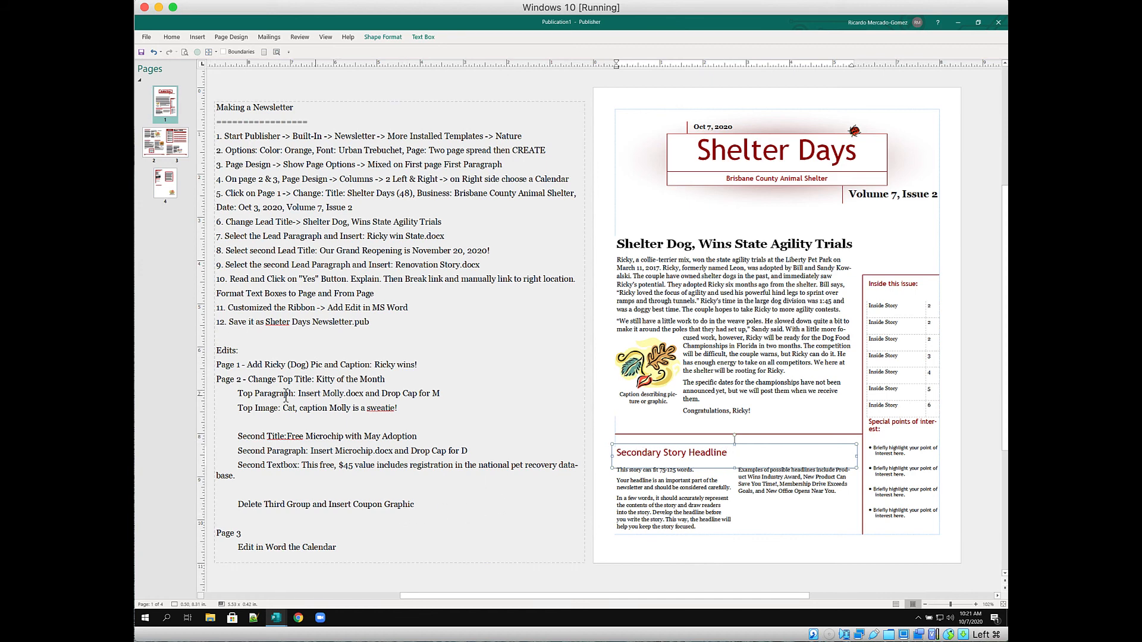
{"action": "triple_click", "coordinate": [658, 453]}
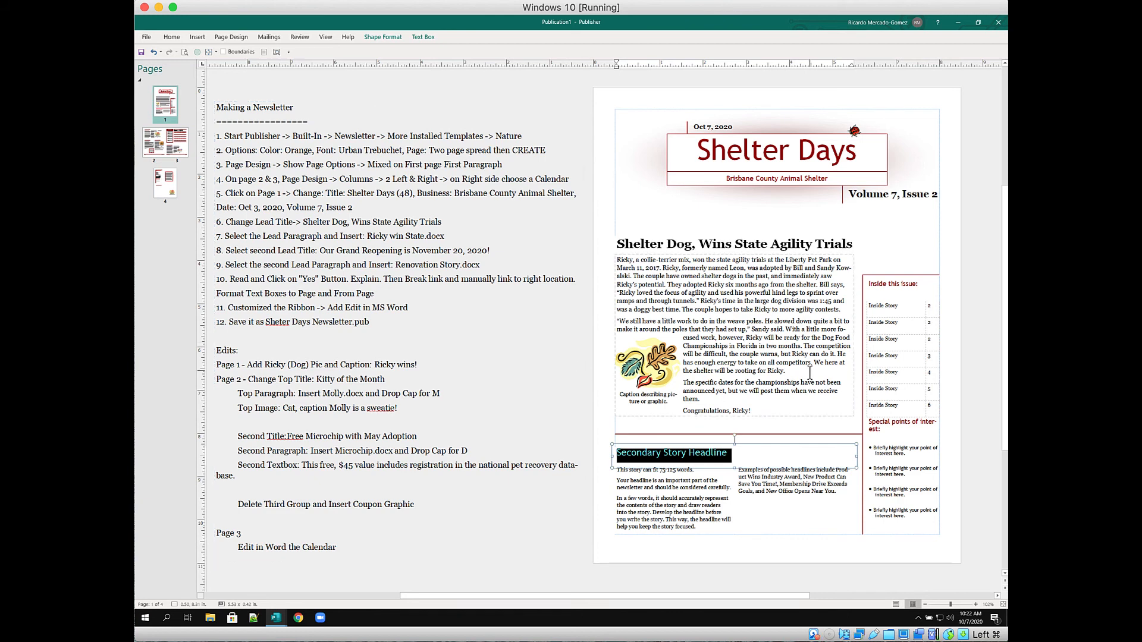
{"action": "type", "text": "Our"}
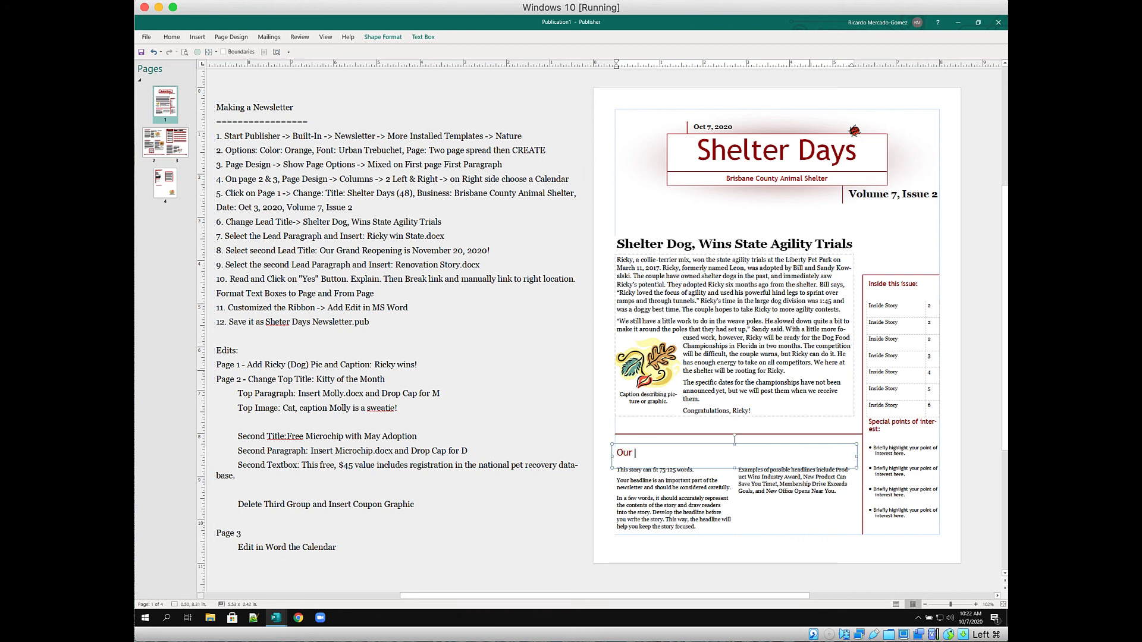
{"action": "type", "text": " Grand"}
{"action": "type", "text": "Reopening is Nov"}
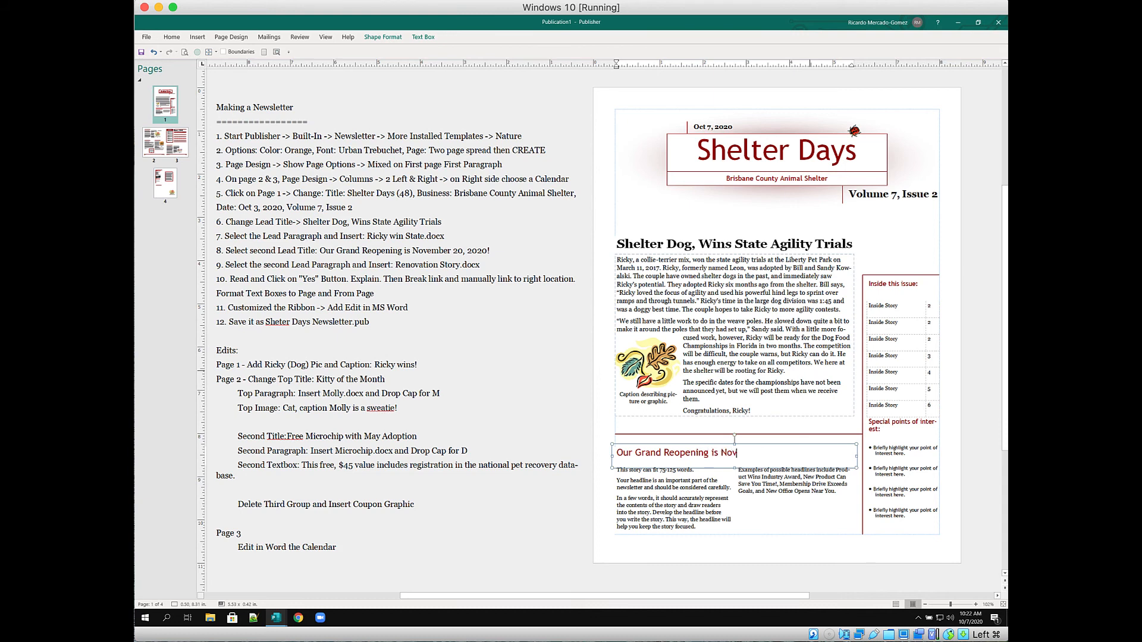
{"action": "type", "text": "ember 20, 20"}
Select the secondary story's placeholder text, zoom in on its text box and follow the link to the next connected text box.
{"action": "left_click", "coordinate": [672, 485]}
{"action": "key", "text": "ctrl+a"}
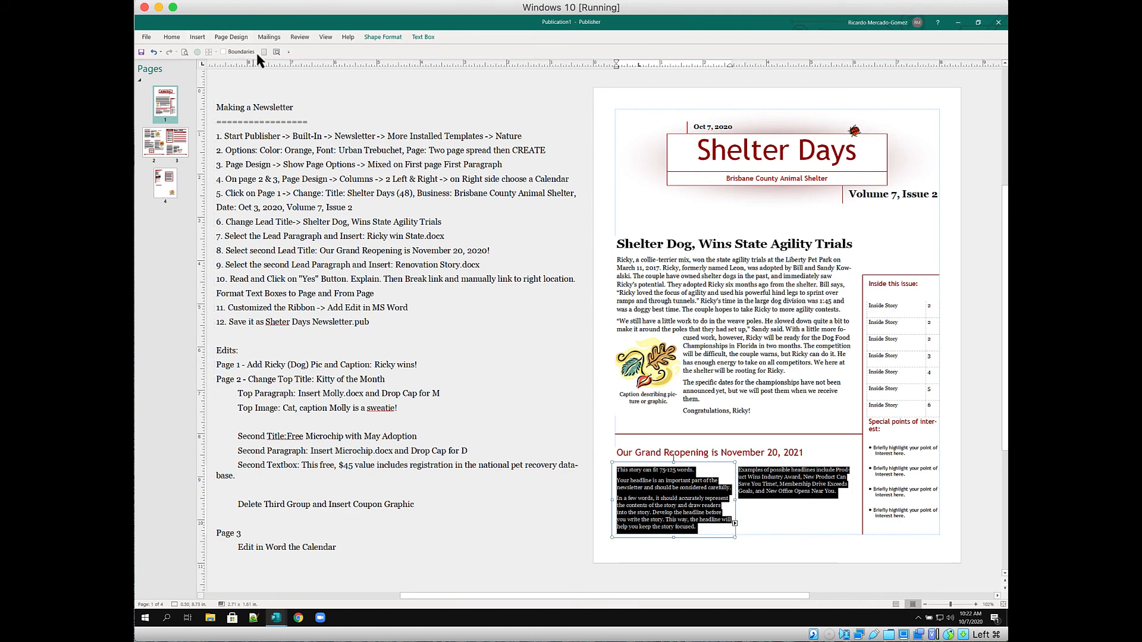
{"action": "left_click", "coordinate": [276, 53]}
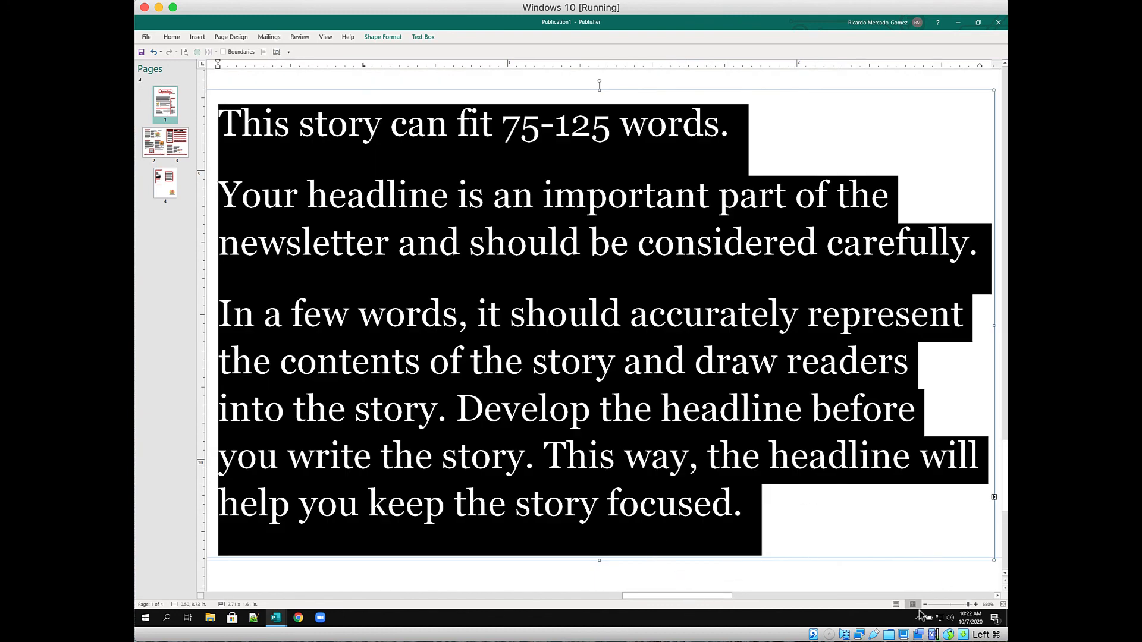
{"action": "left_click", "coordinate": [924, 604]}
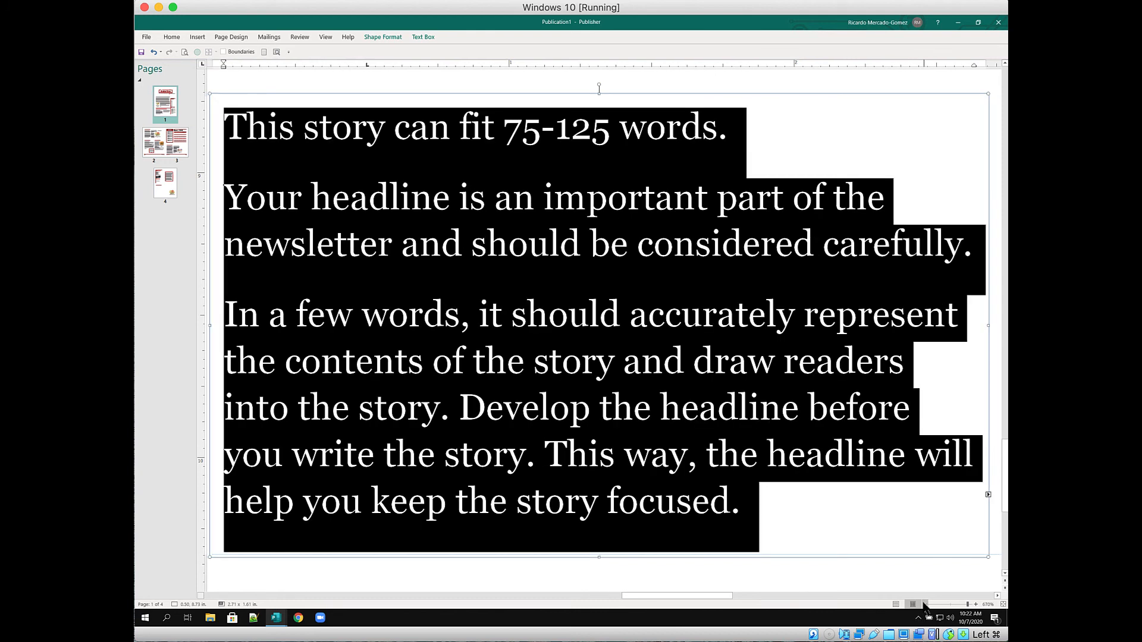
{"action": "left_click", "coordinate": [925, 604]}
{"action": "left_click", "coordinate": [925, 605]}
{"action": "left_click", "coordinate": [924, 605]}
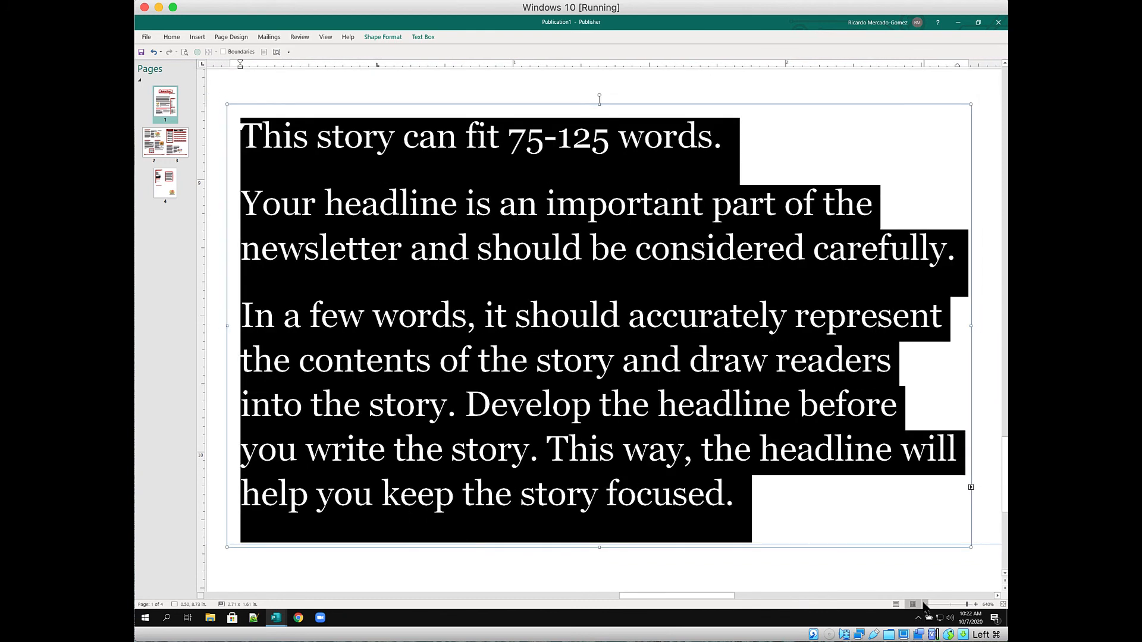
{"action": "left_click", "coordinate": [971, 488]}
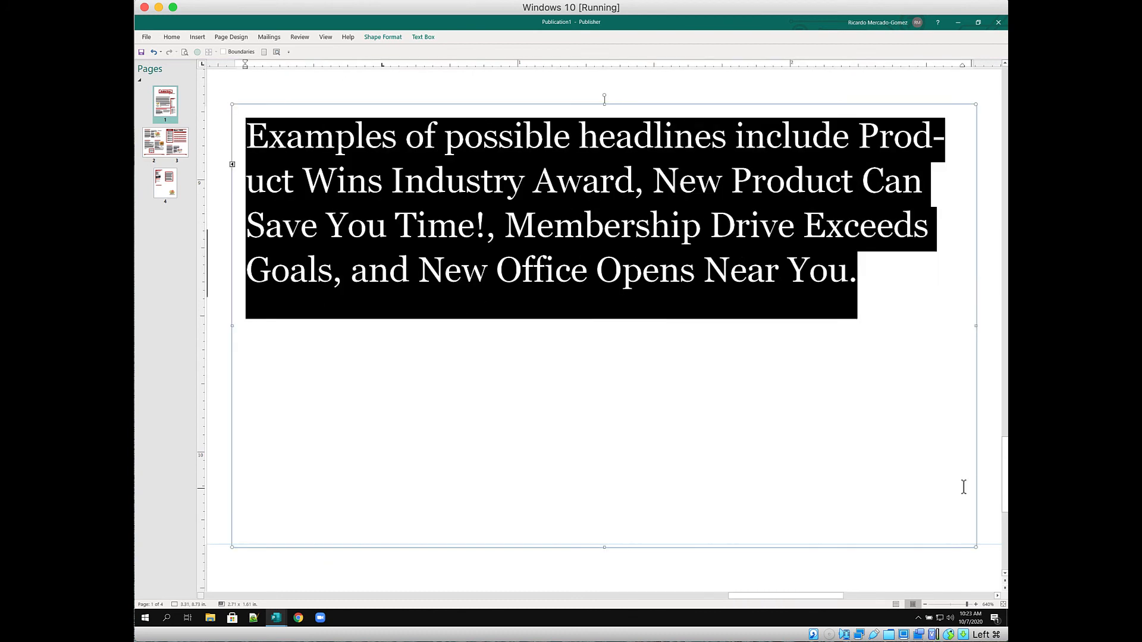
Replace all of the secondary story's placeholder text with Renovation Story.docx, accepting autoflow into the connected text boxes on page 2.
{"action": "left_click", "coordinate": [230, 166]}
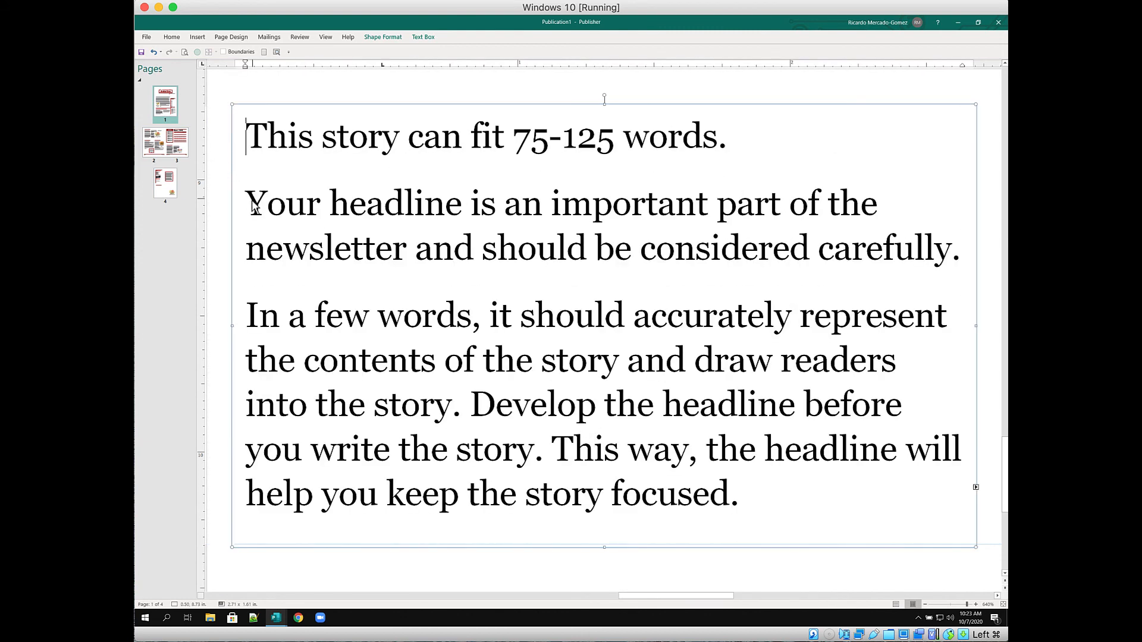
{"action": "key", "text": "ctrl+a"}
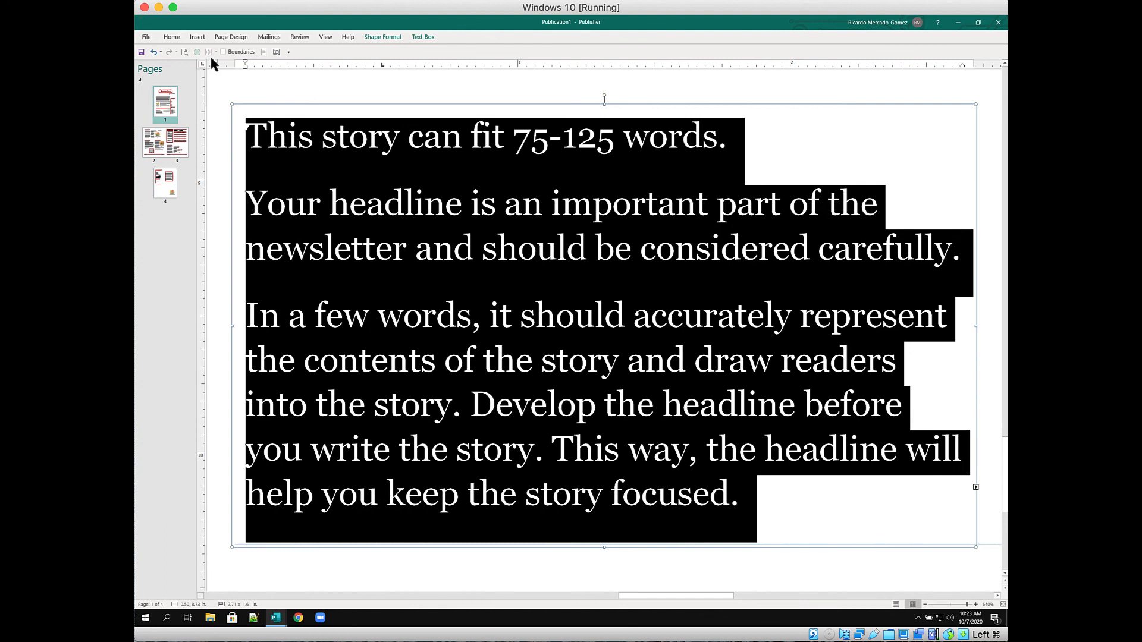
{"action": "left_click", "coordinate": [199, 40]}
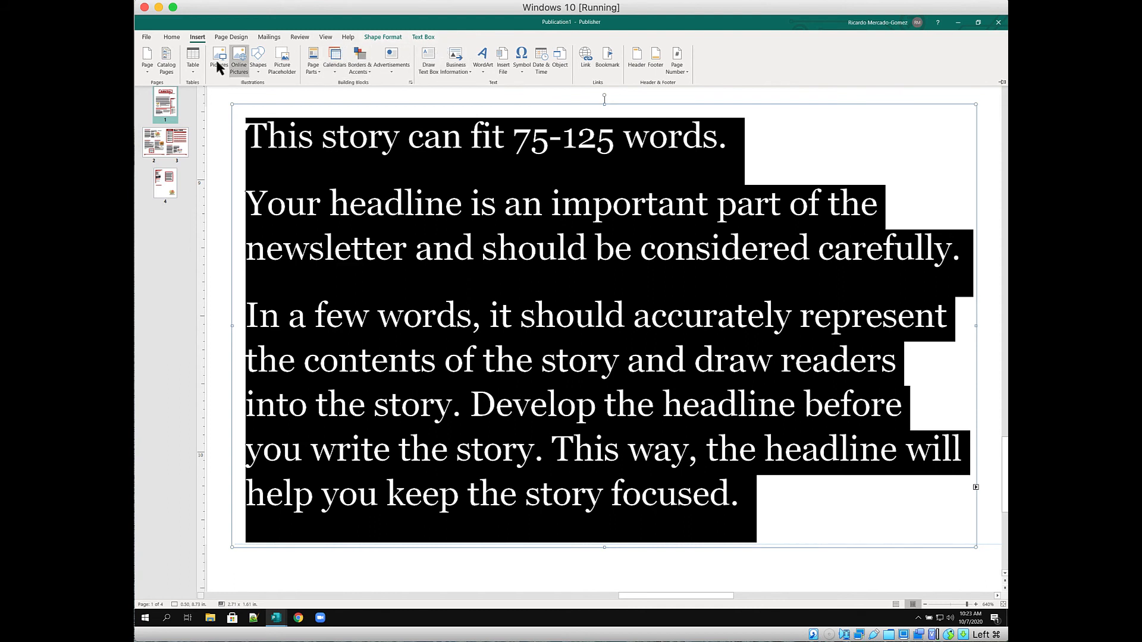
{"action": "left_click", "coordinate": [504, 61]}
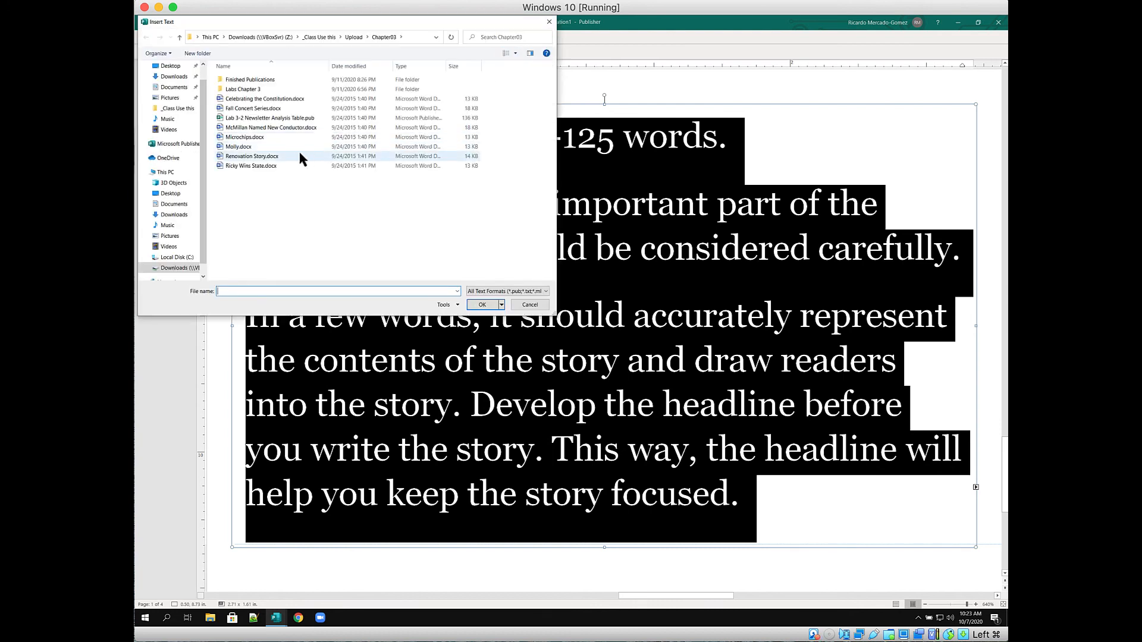
{"action": "left_click", "coordinate": [254, 157]}
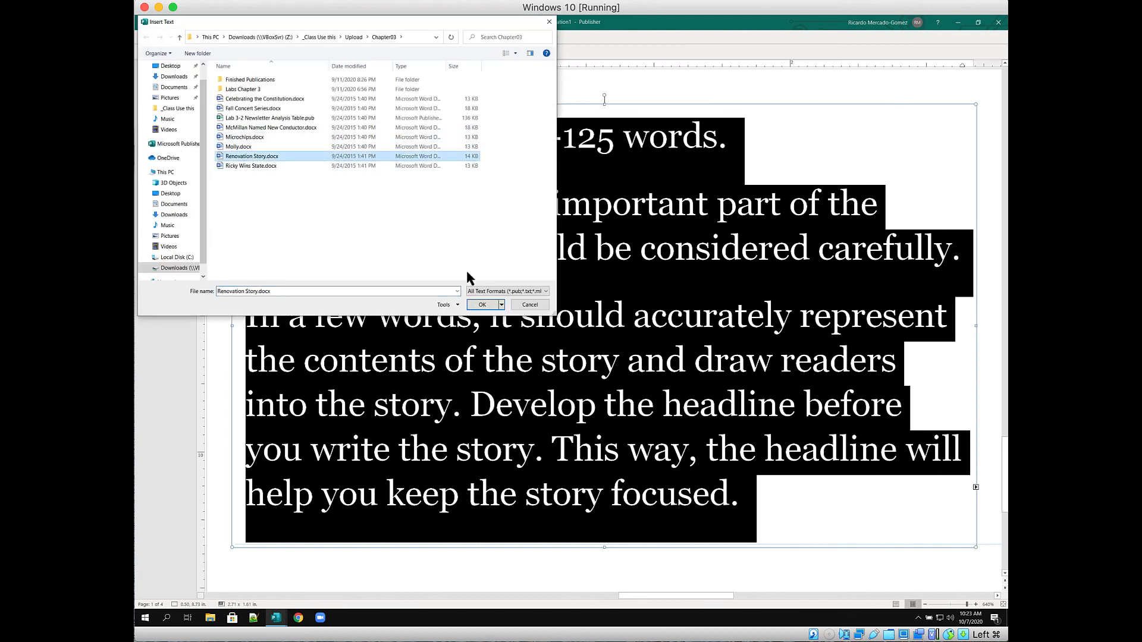
{"action": "left_click", "coordinate": [482, 305]}
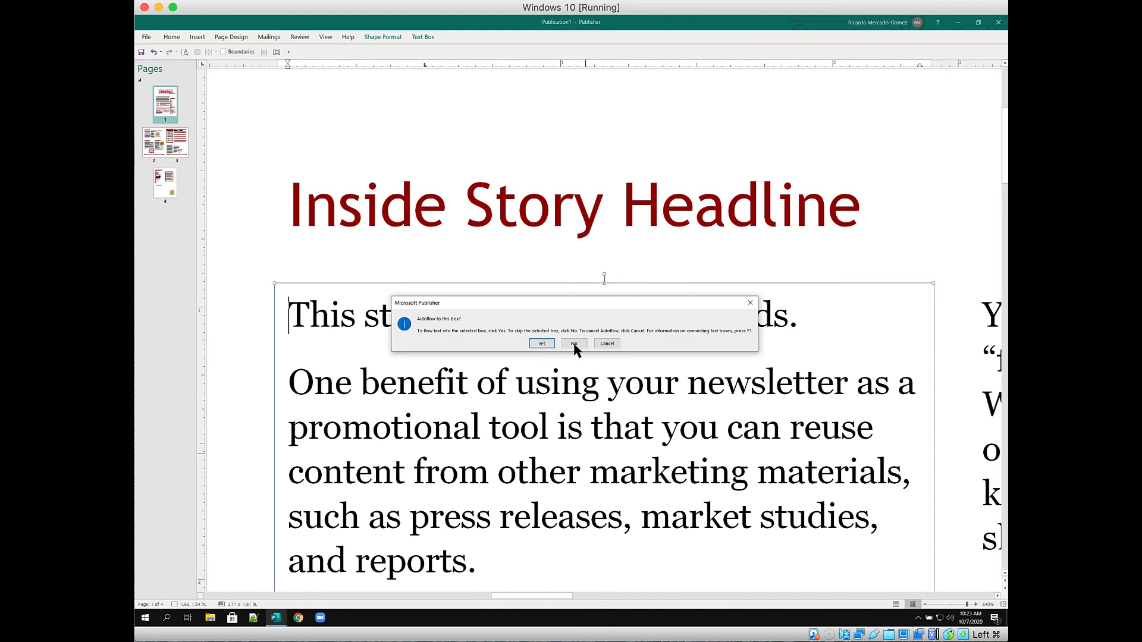
{"action": "left_click", "coordinate": [542, 344]}
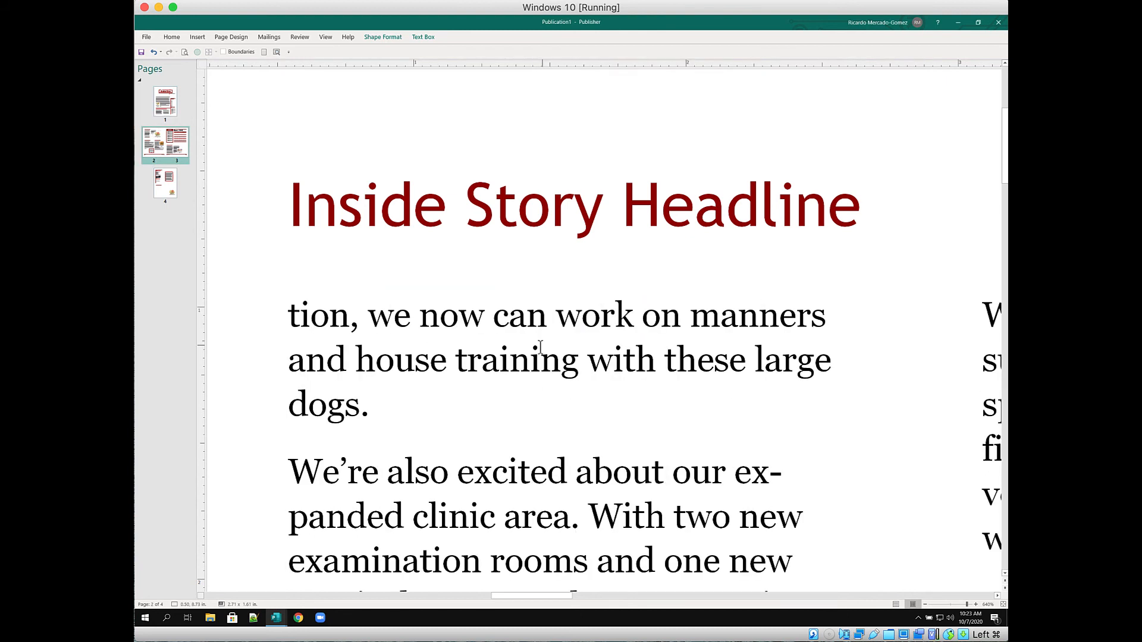
Show the whole page and trace the renovation story's chain of linked text boxes back and forth between pages 1 and 2.
{"action": "left_click", "coordinate": [265, 52]}
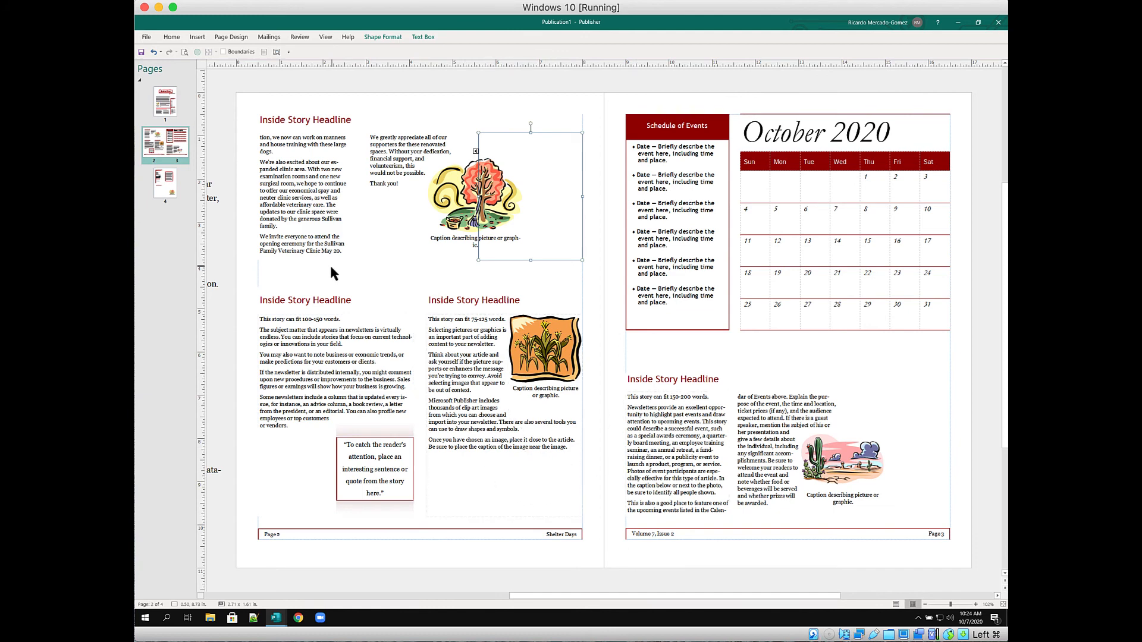
{"action": "left_click", "coordinate": [476, 153]}
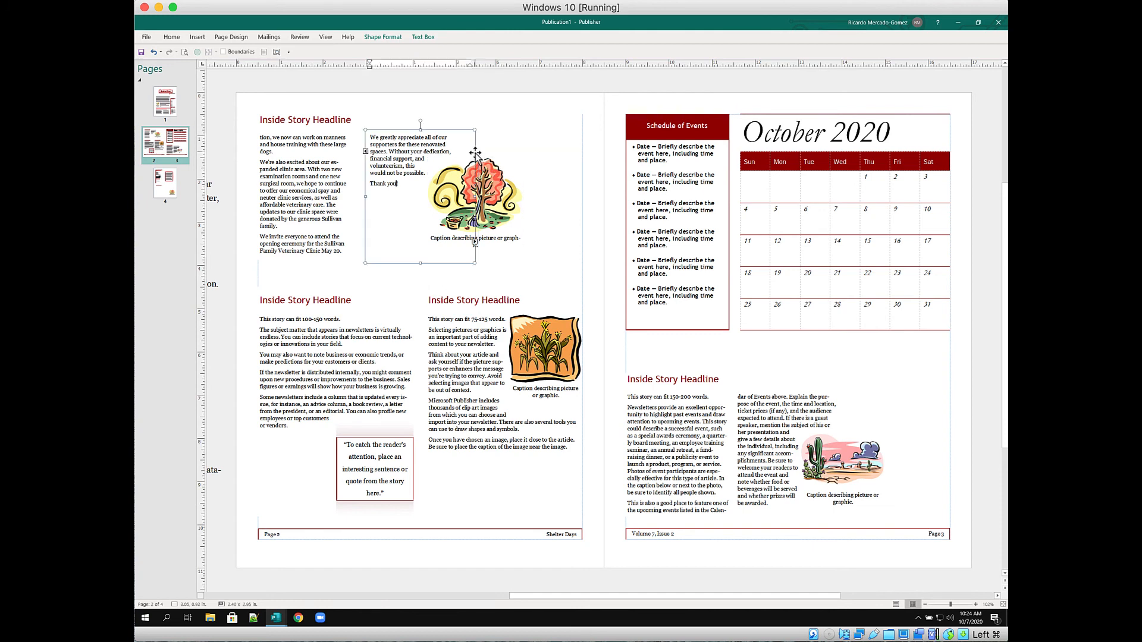
{"action": "left_click", "coordinate": [364, 155]}
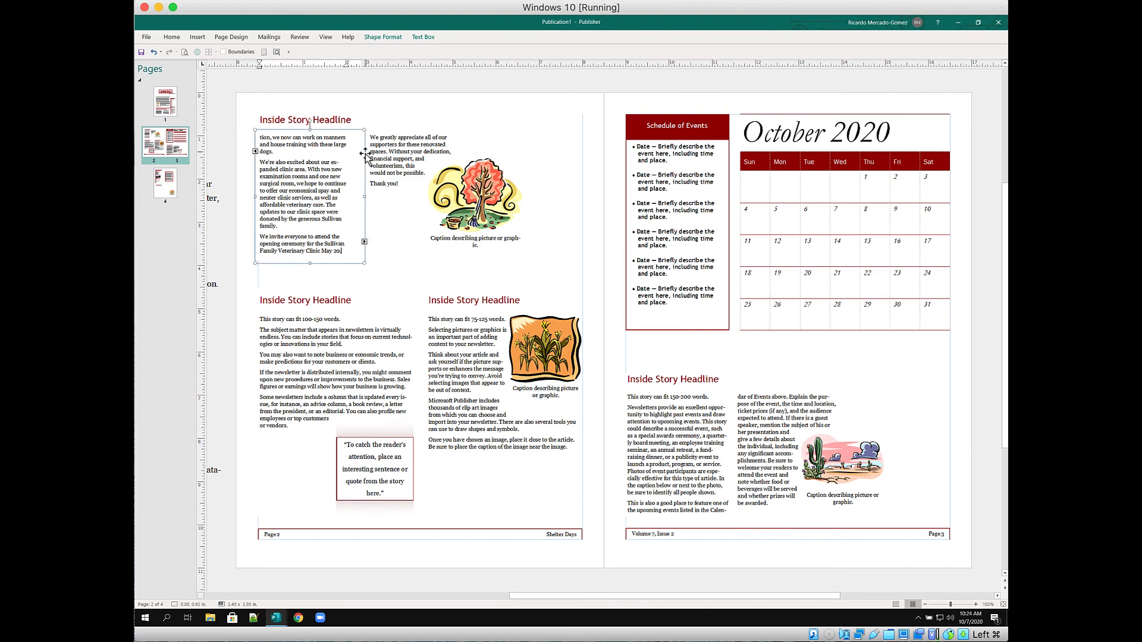
{"action": "left_click", "coordinate": [256, 153]}
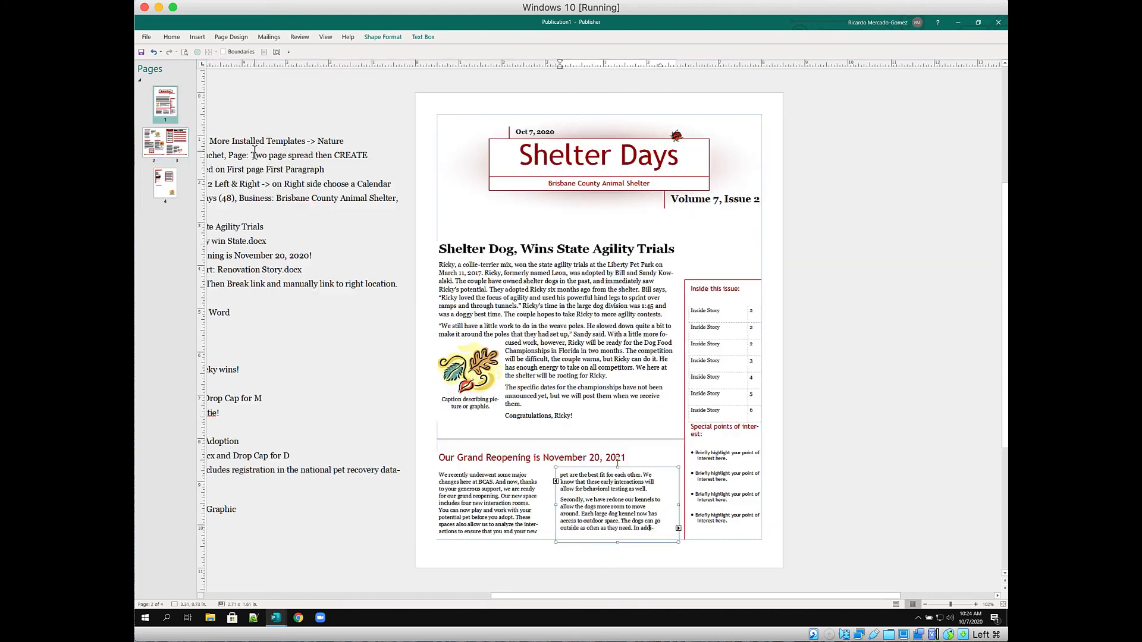
{"action": "left_click", "coordinate": [556, 481]}
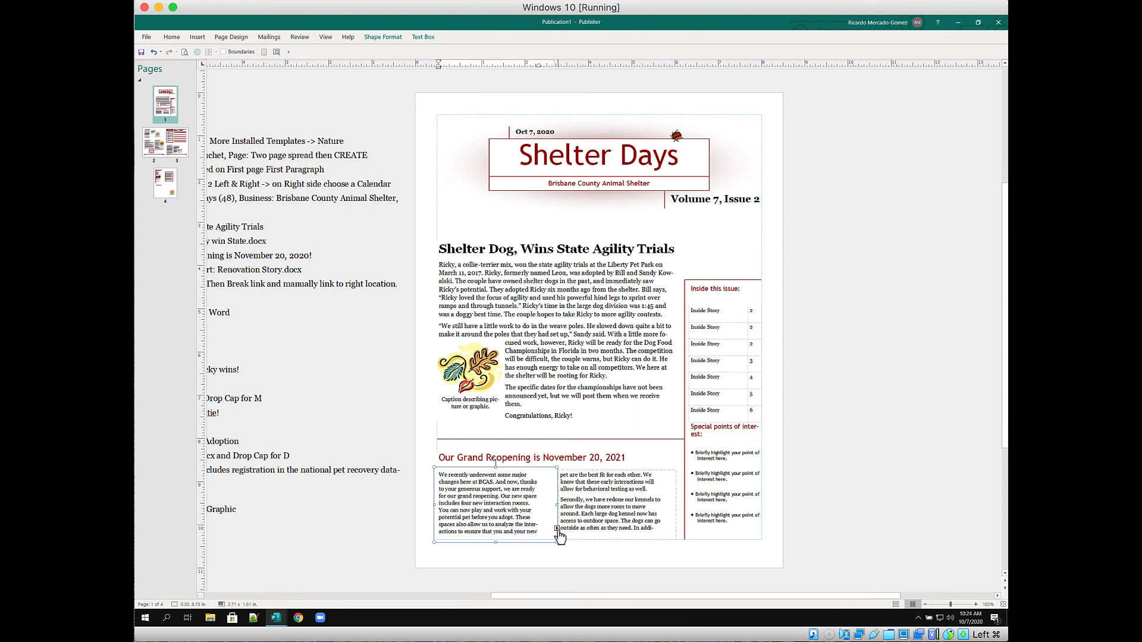
{"action": "left_click", "coordinate": [558, 528]}
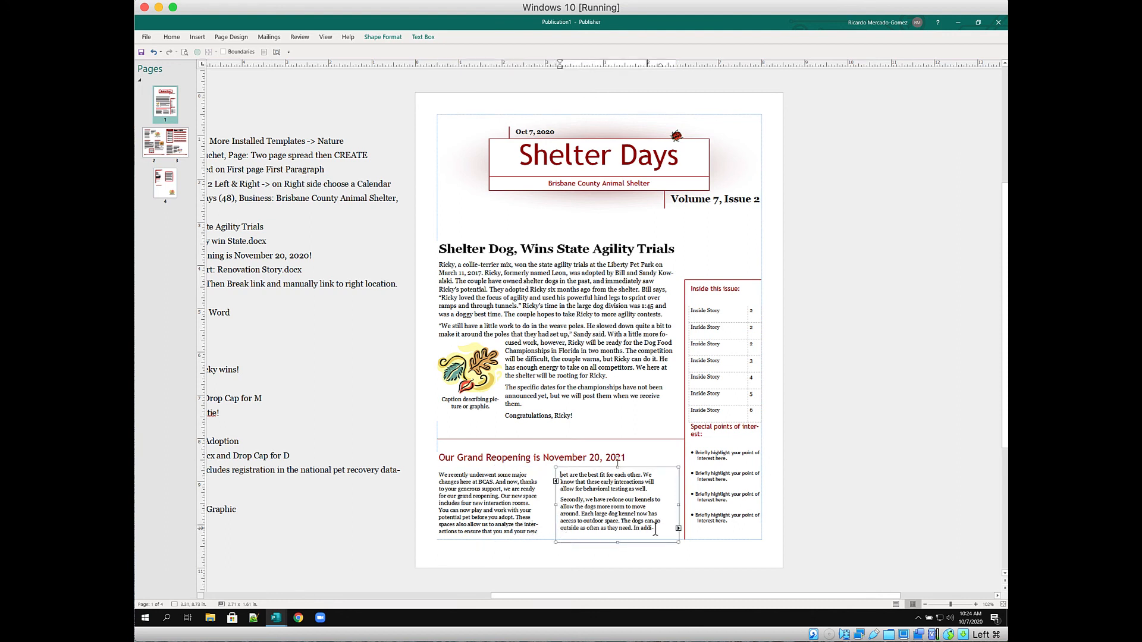
{"action": "left_click", "coordinate": [678, 527]}
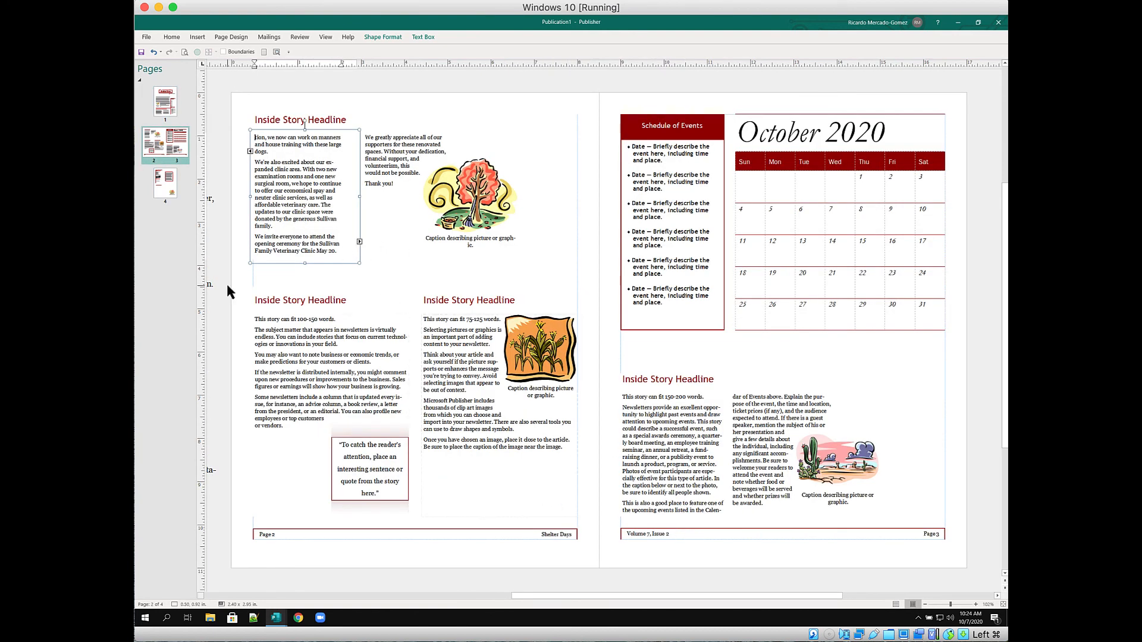
{"action": "left_click", "coordinate": [360, 243]}
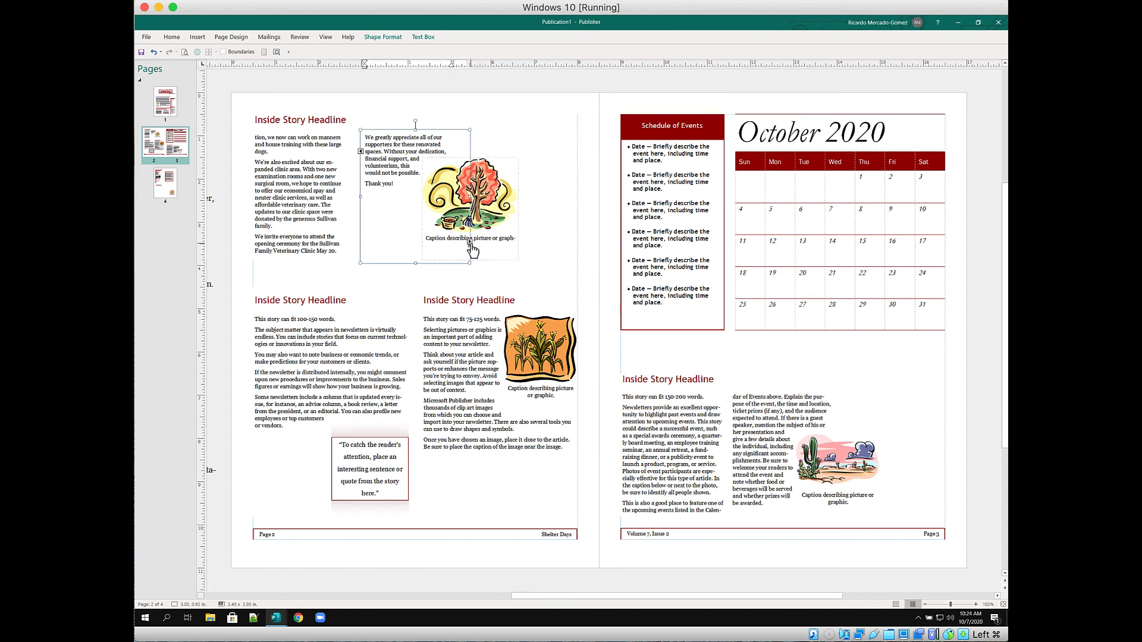
{"action": "left_click", "coordinate": [470, 243]}
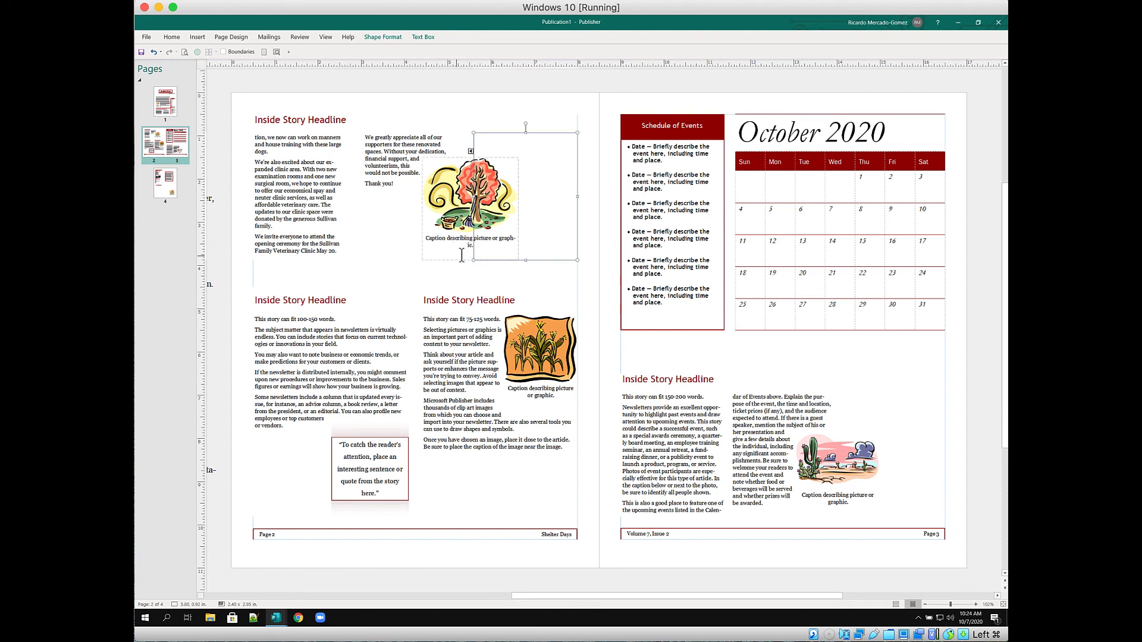
{"action": "left_click", "coordinate": [283, 152]}
{"action": "left_click", "coordinate": [250, 156]}
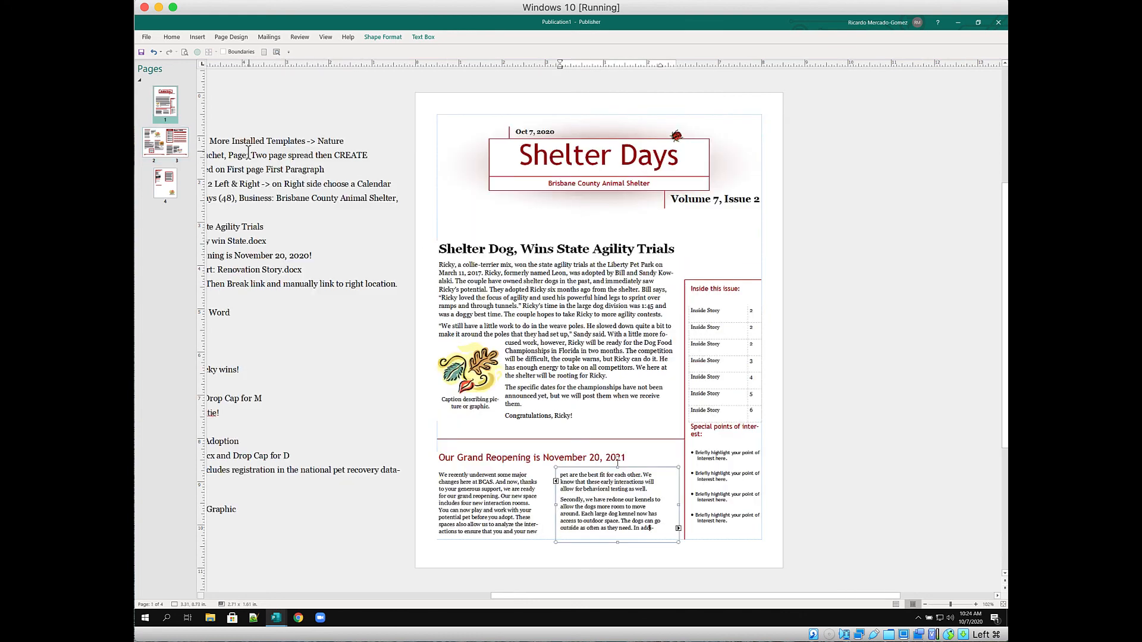
Break the link after the reopening story's first text box on page 1 and start a new link for its overflow text.
{"action": "left_click", "coordinate": [518, 515]}
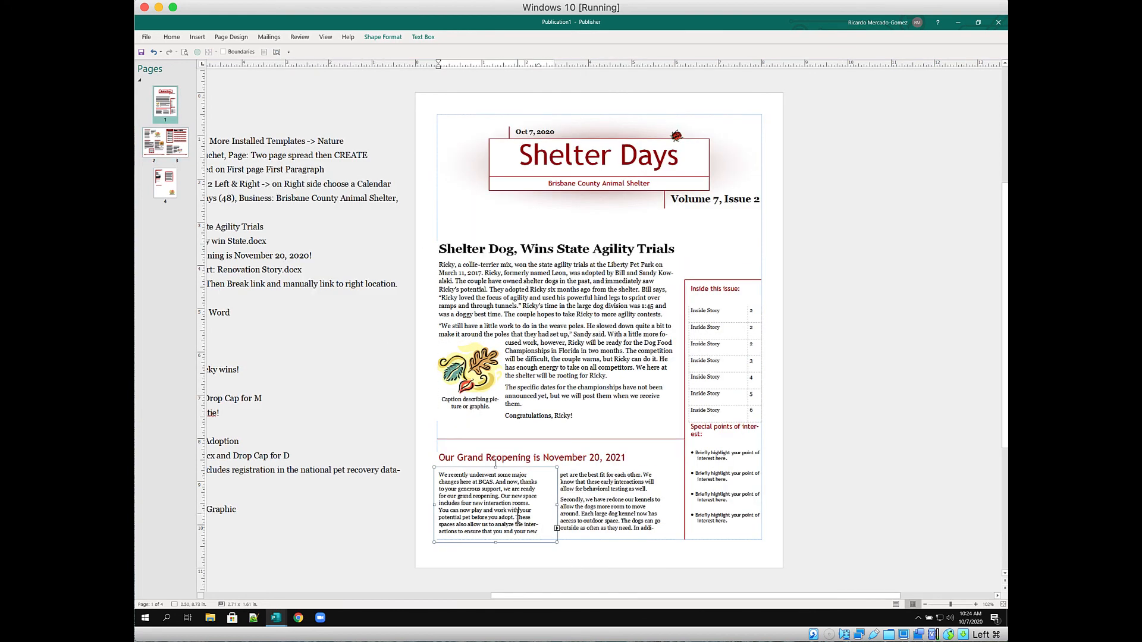
{"action": "left_click", "coordinate": [420, 37]}
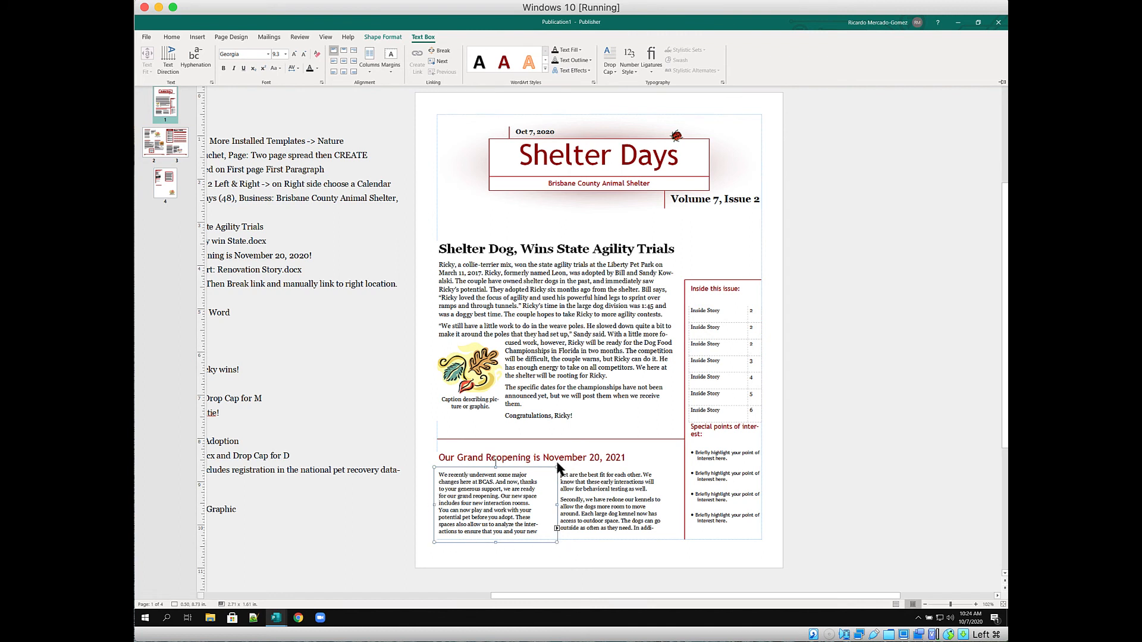
{"action": "left_click", "coordinate": [443, 52]}
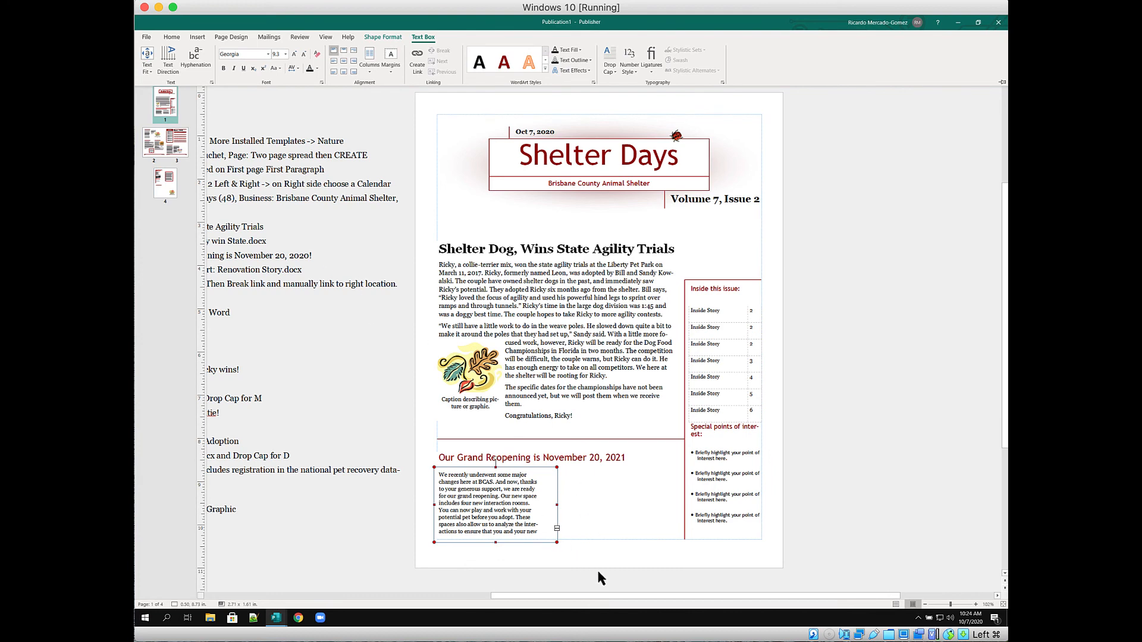
{"action": "left_click", "coordinate": [165, 148]}
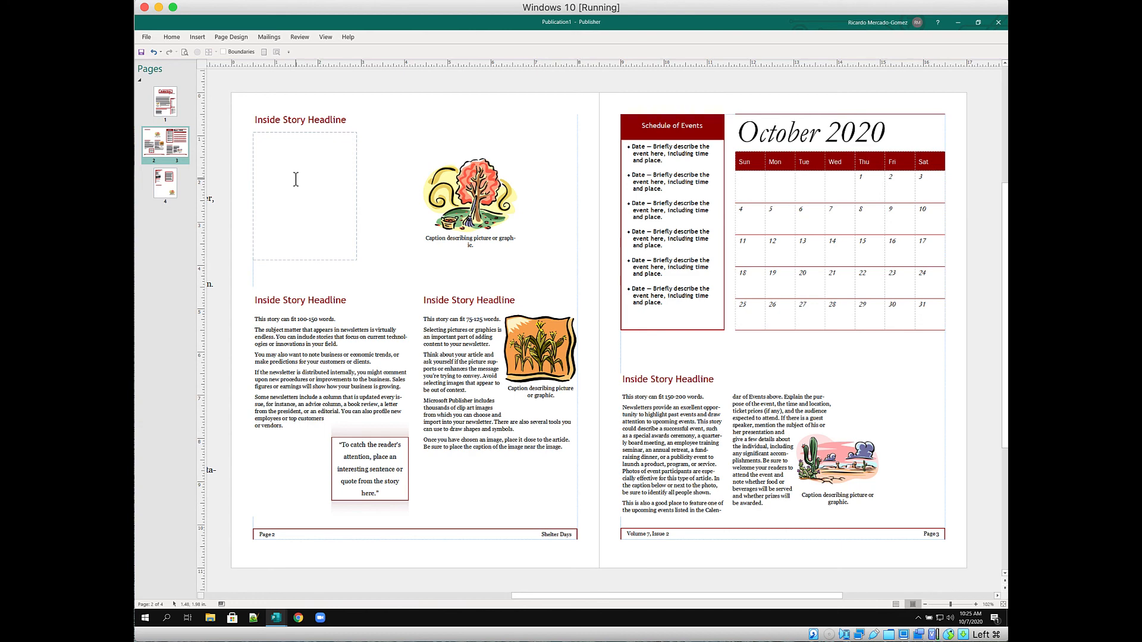
{"action": "left_click", "coordinate": [165, 102]}
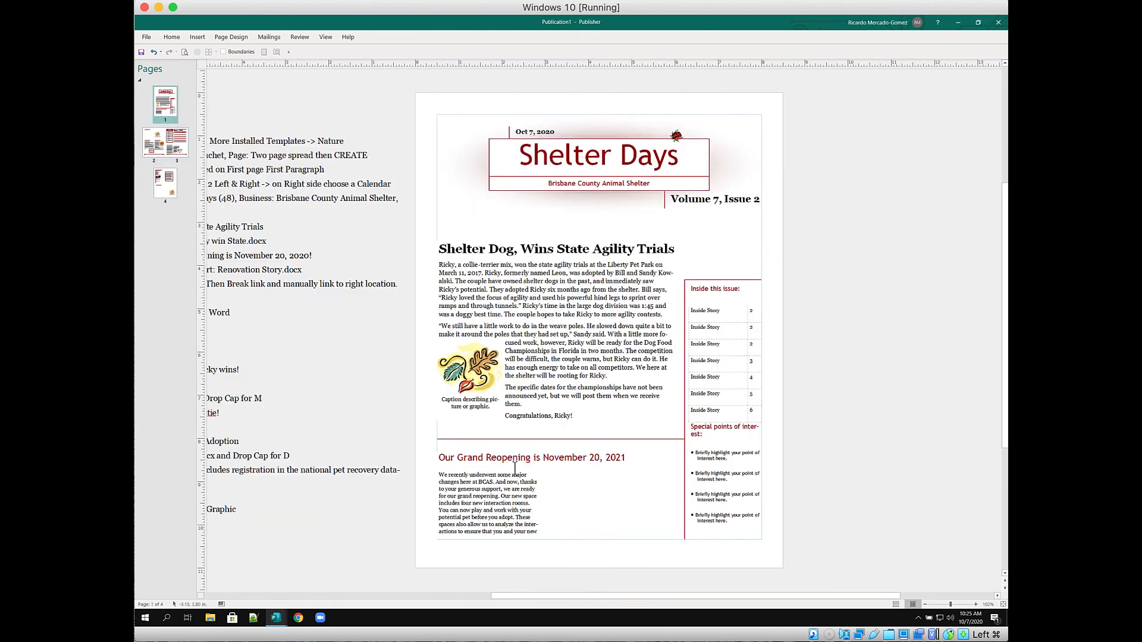
{"action": "left_click", "coordinate": [509, 502]}
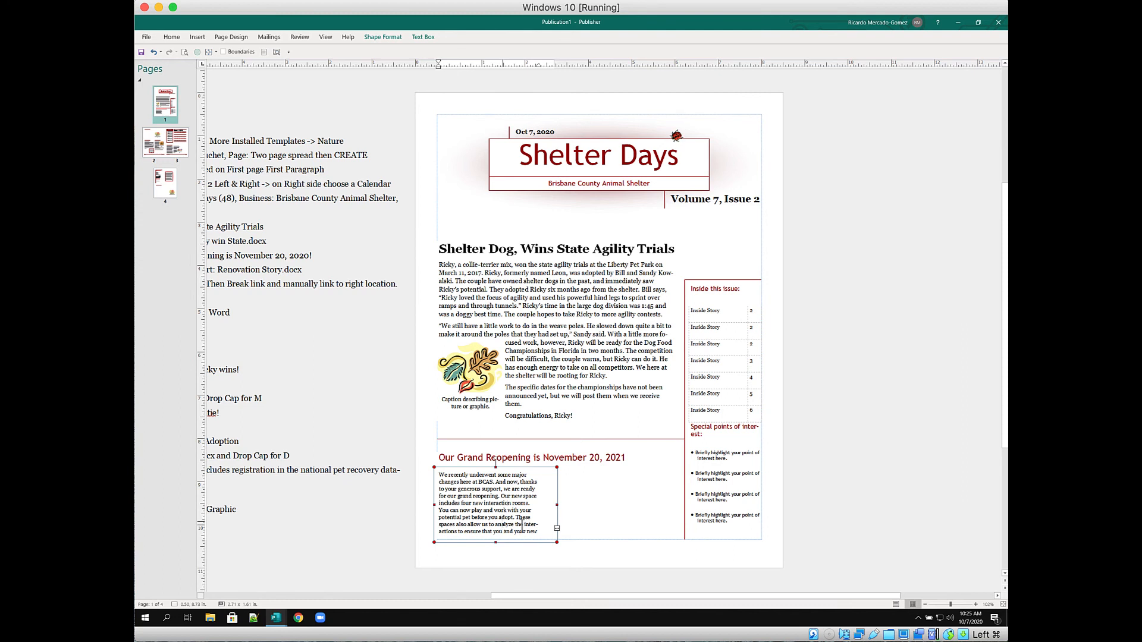
{"action": "left_click", "coordinate": [558, 531]}
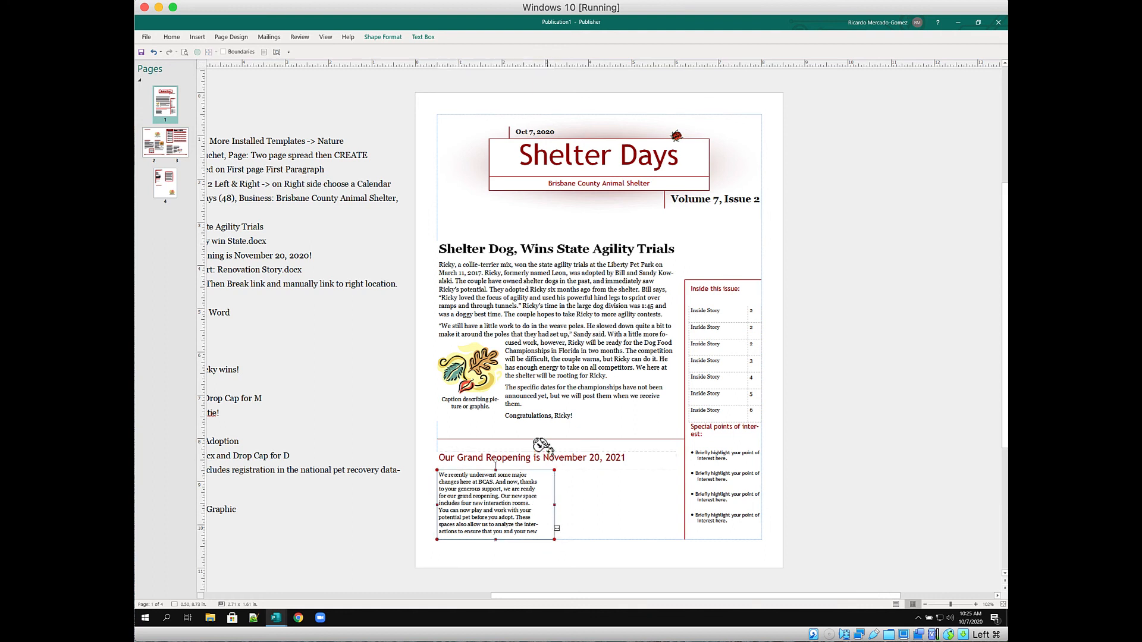
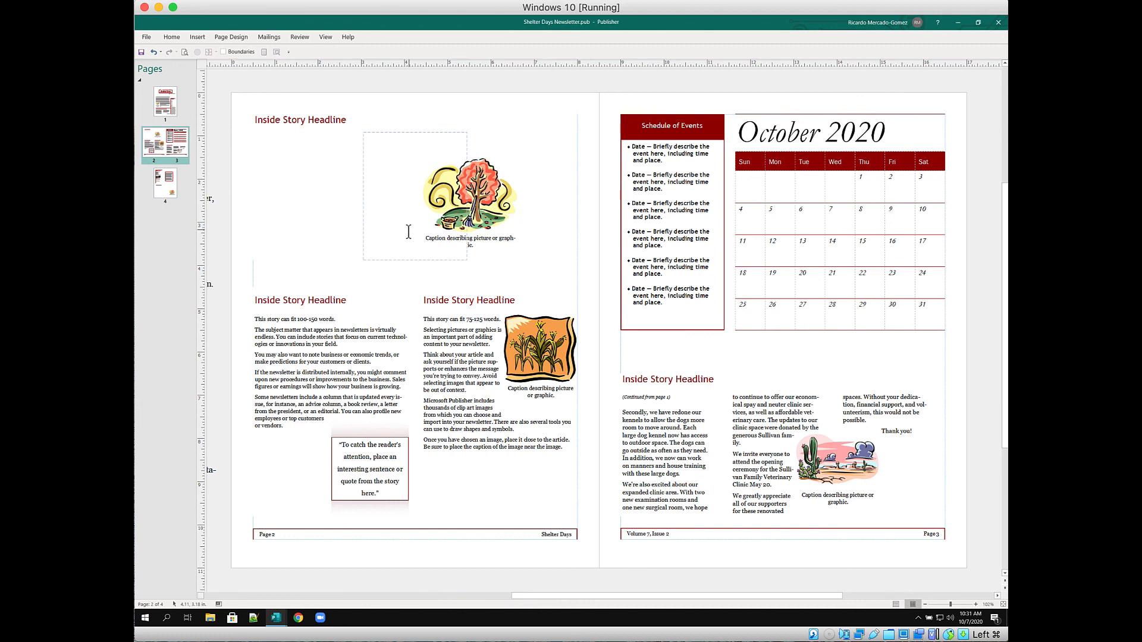
Go to page 1 and select the leaf placeholder picture in the lead story.
{"action": "left_click", "coordinate": [166, 106]}
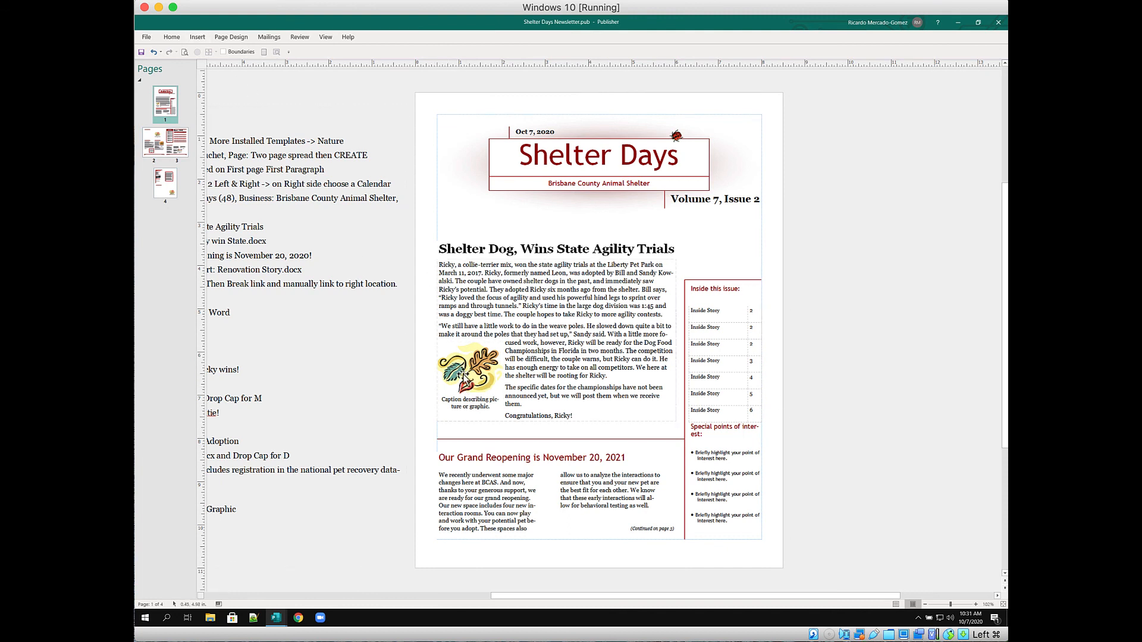
{"action": "left_click", "coordinate": [466, 377]}
{"action": "right_click", "coordinate": [470, 379]}
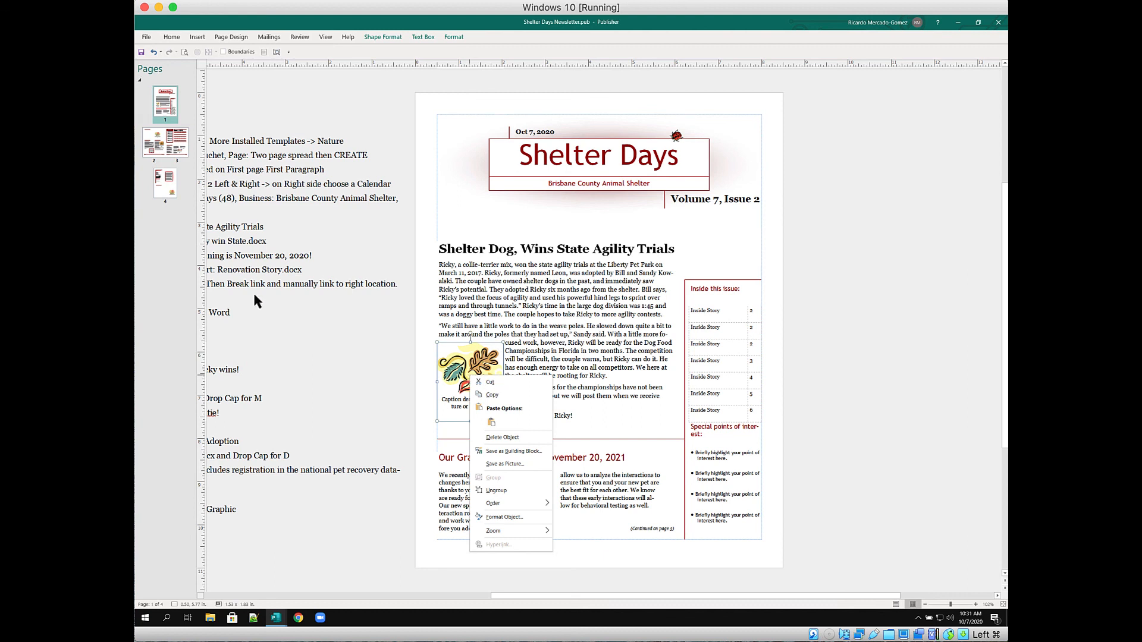
{"action": "left_click", "coordinate": [890, 299]}
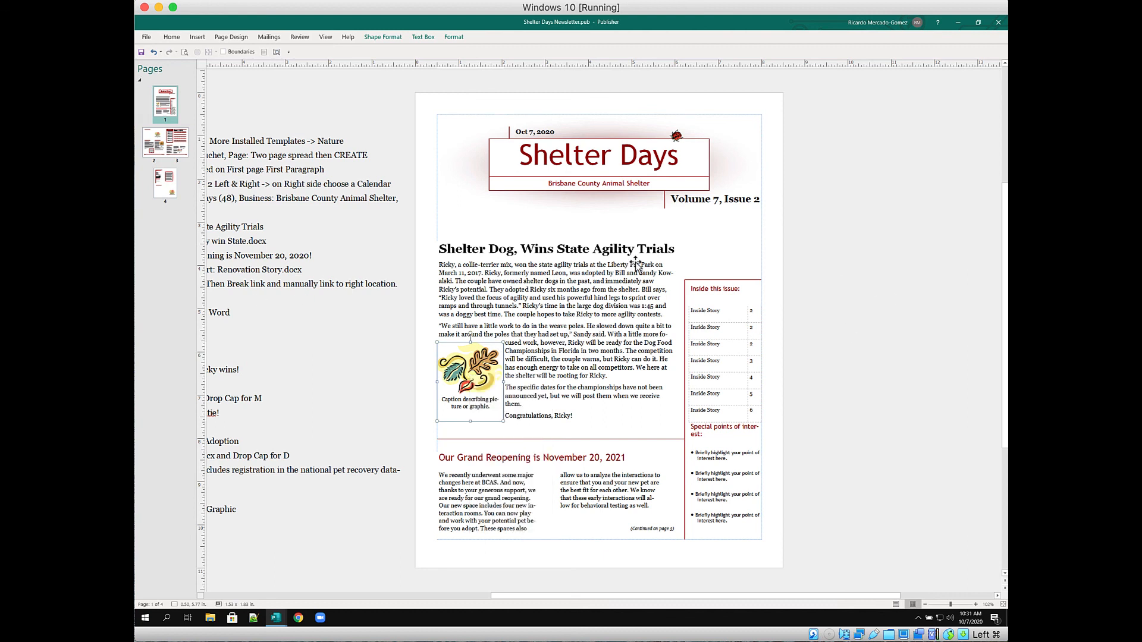
Insert all the pictures from the Upload folder's Chapter03 subfolder, Conductor.jpg through Twitter.png, at once.
{"action": "left_click", "coordinate": [198, 38]}
{"action": "left_click", "coordinate": [213, 51]}
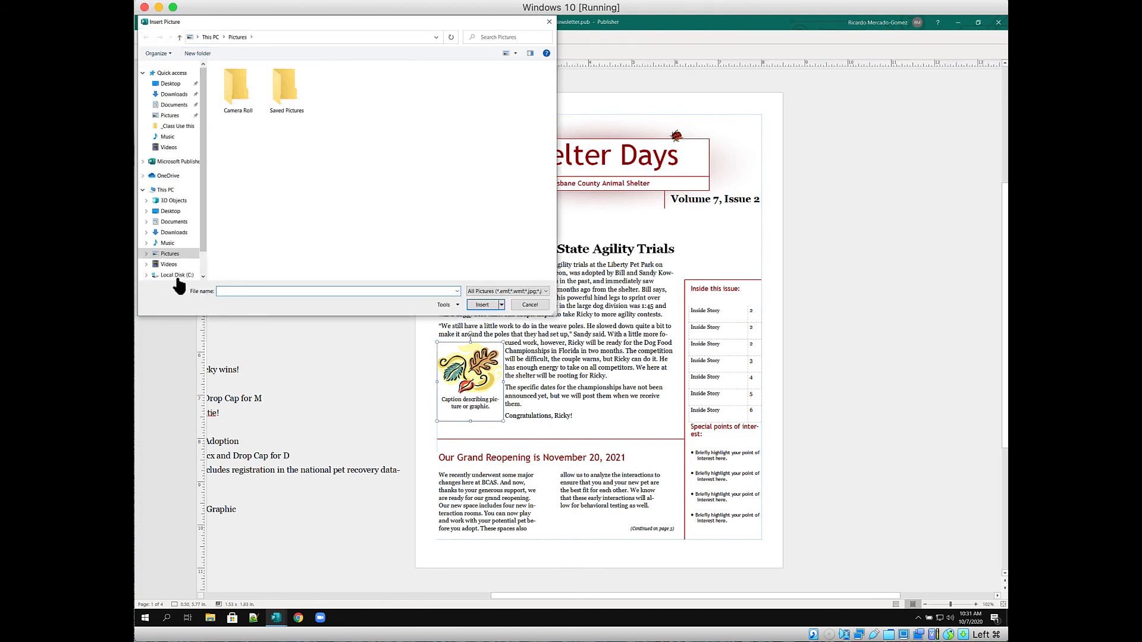
{"action": "left_click", "coordinate": [173, 126]}
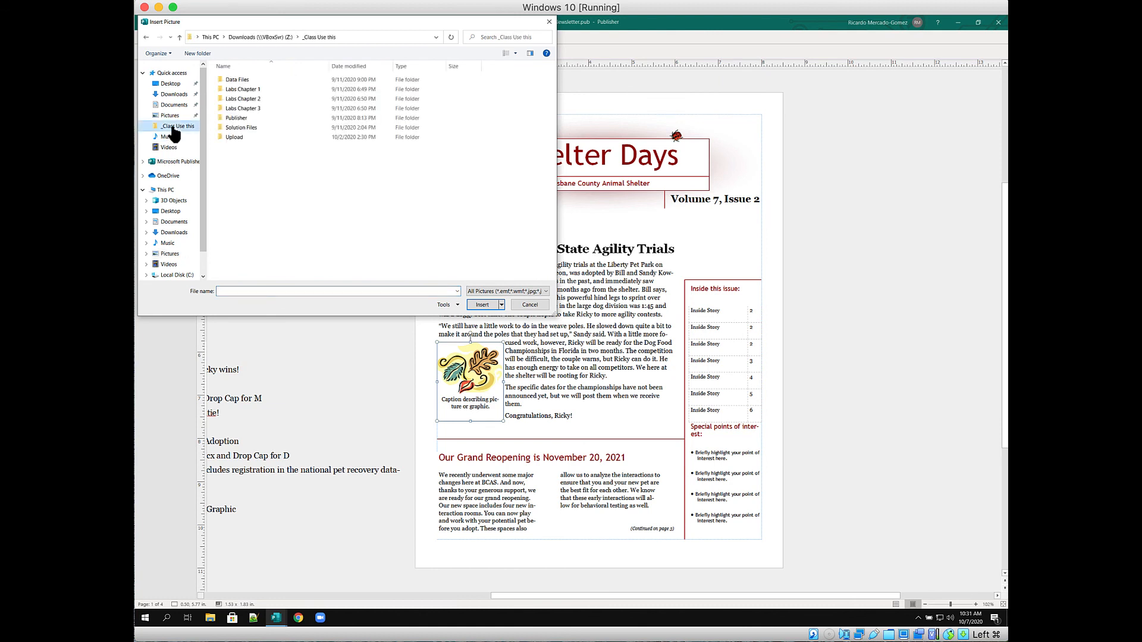
{"action": "double_click", "coordinate": [235, 138]}
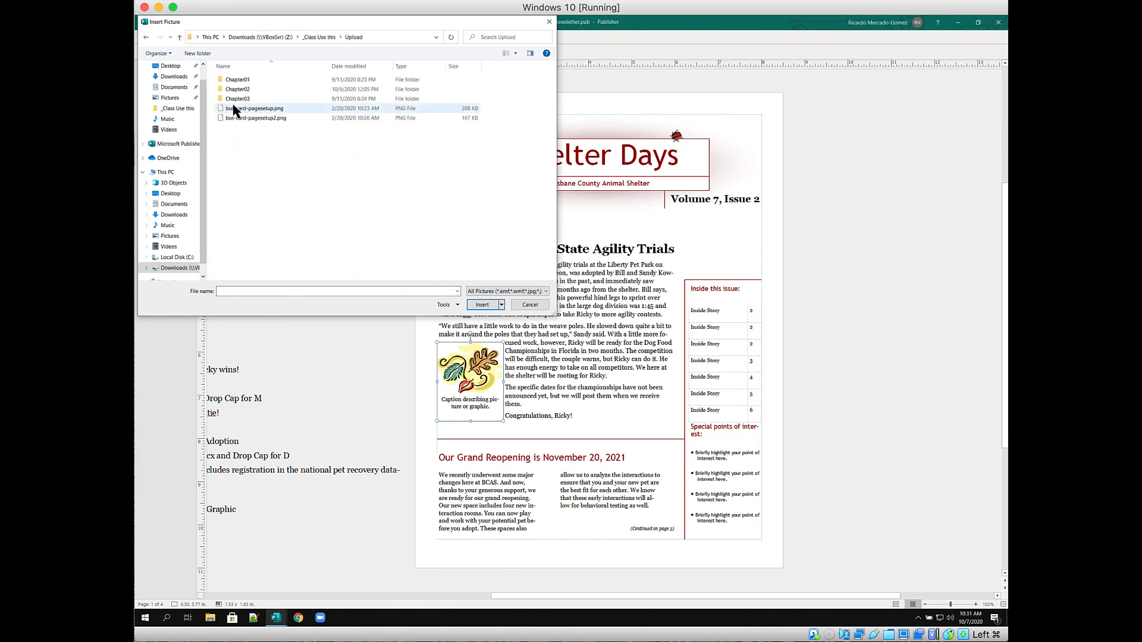
{"action": "double_click", "coordinate": [235, 101]}
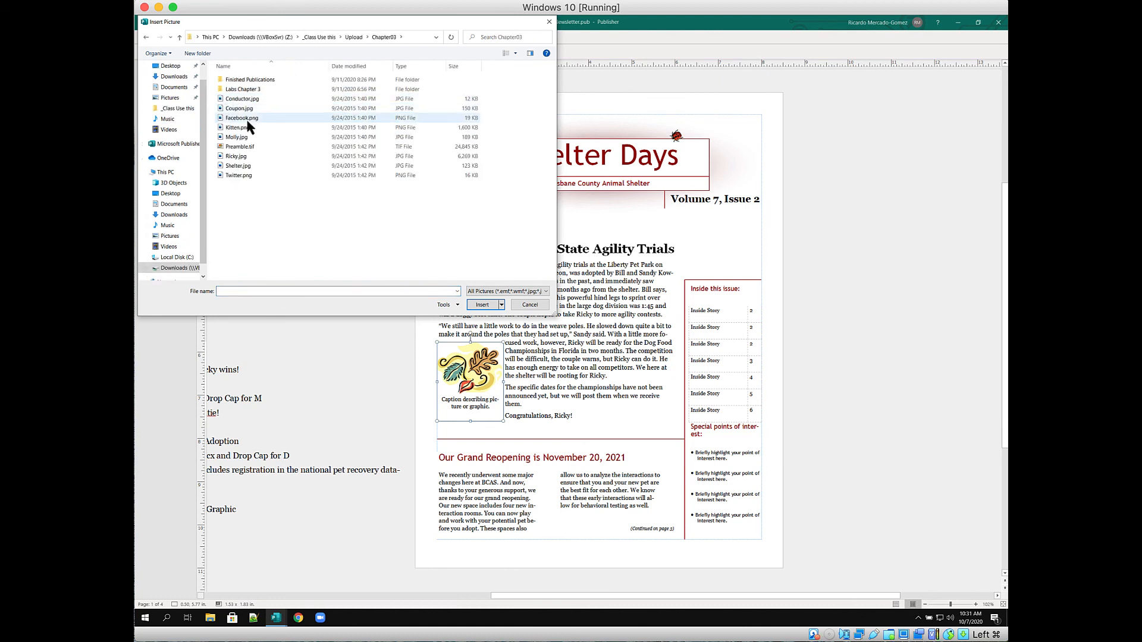
{"action": "left_click", "coordinate": [234, 156]}
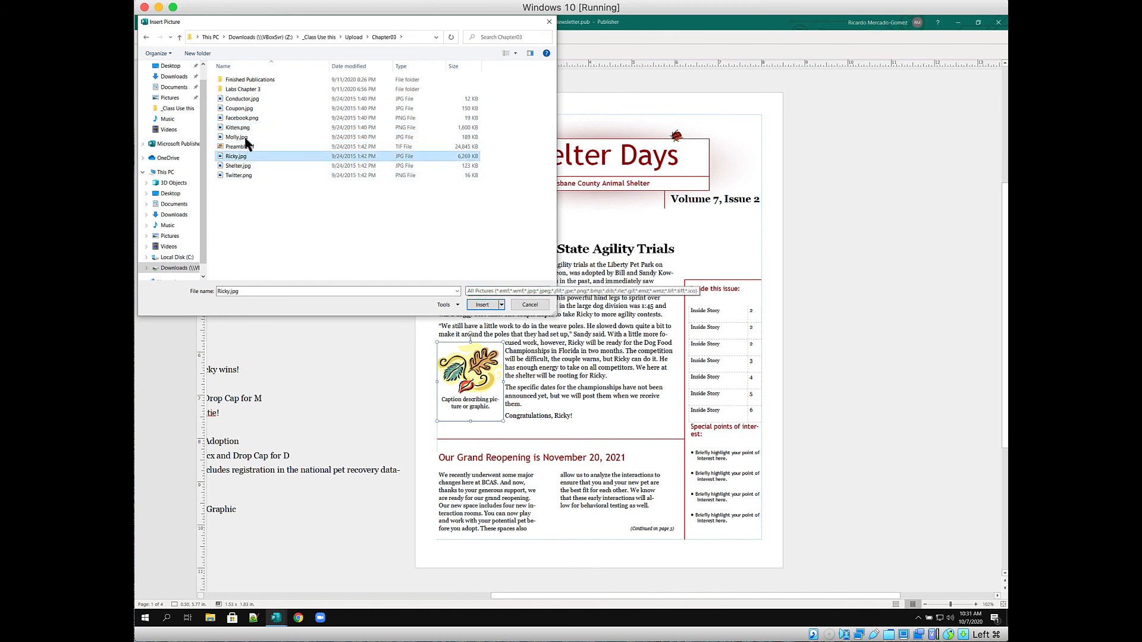
{"action": "left_click", "coordinate": [239, 100]}
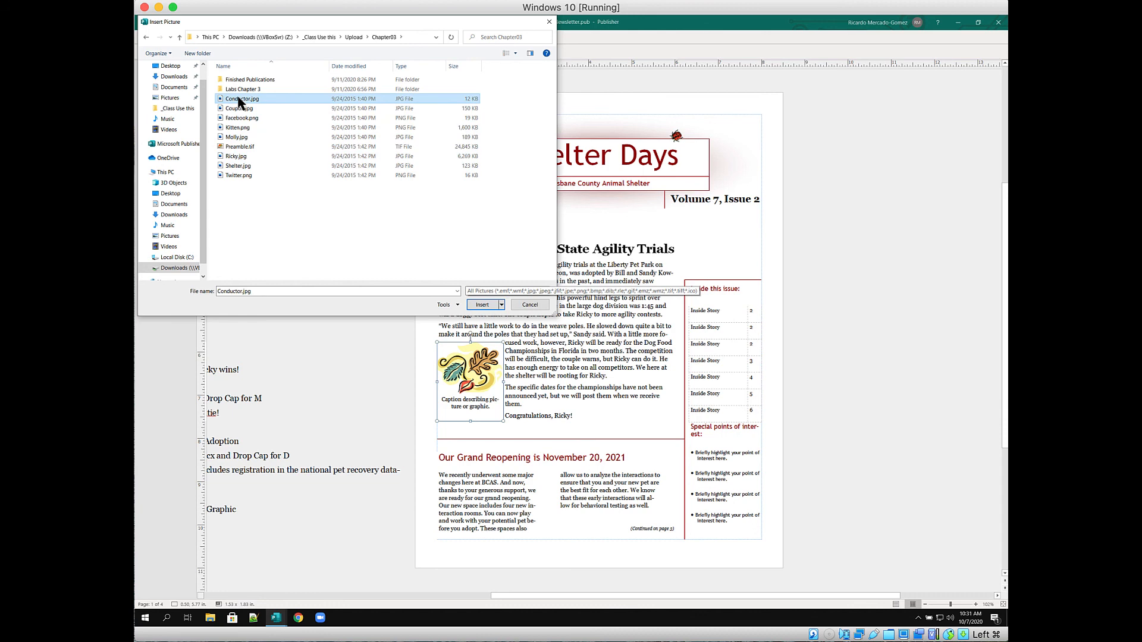
{"action": "left_click", "coordinate": [231, 176], "text": "shift"}
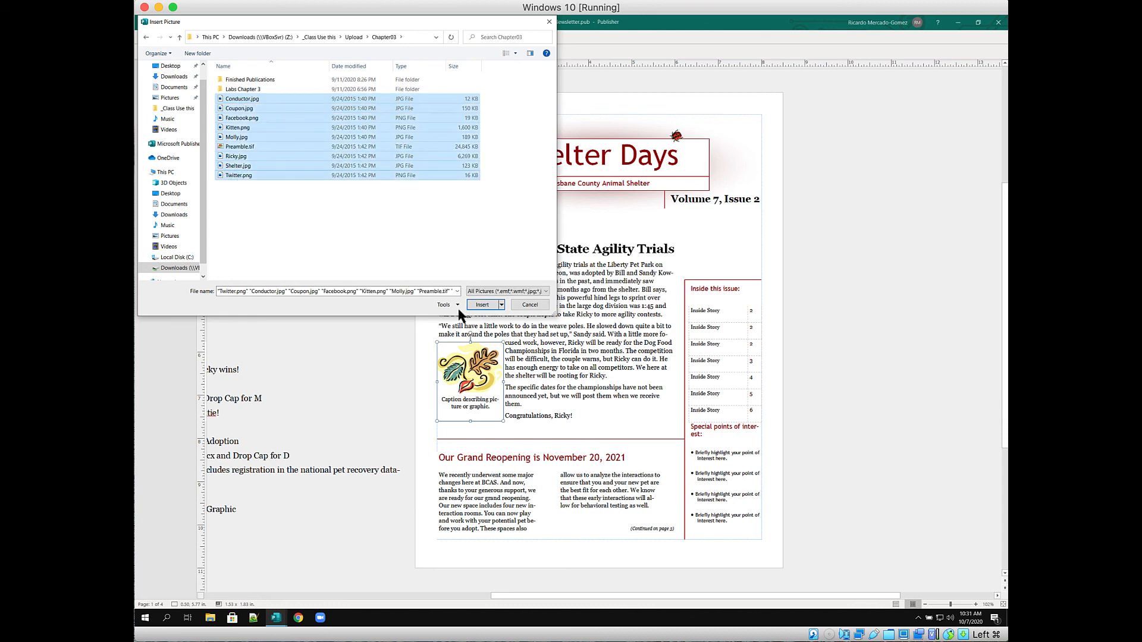
{"action": "left_click", "coordinate": [481, 305]}
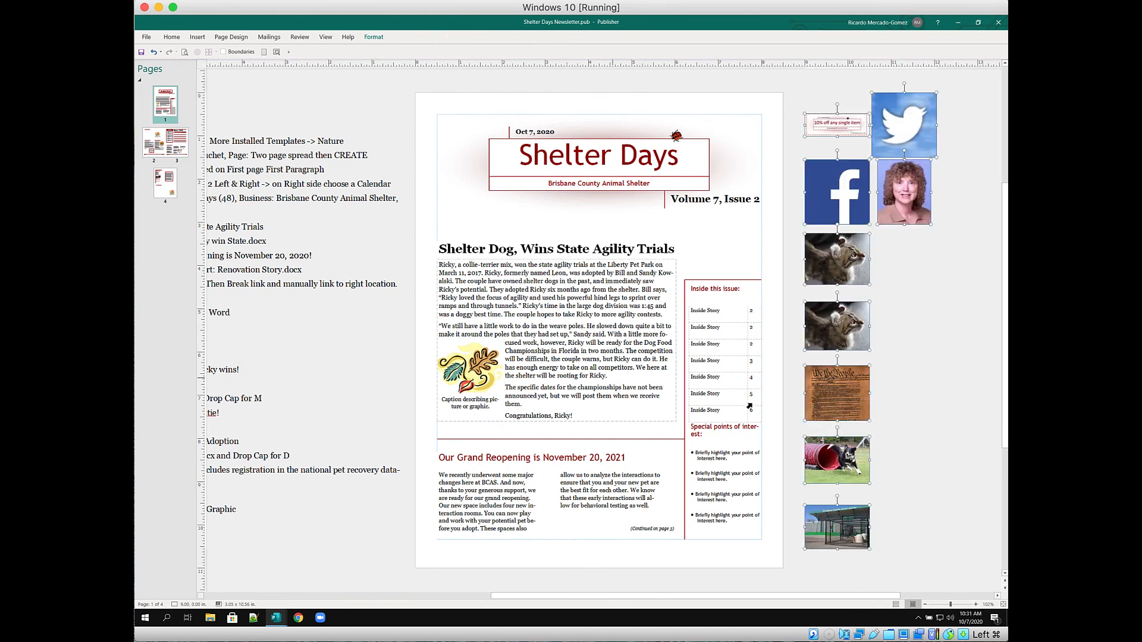
Swap the dog agility photo from the scratch area with the leaf placeholder picture in the lead story.
{"action": "left_click", "coordinate": [919, 324]}
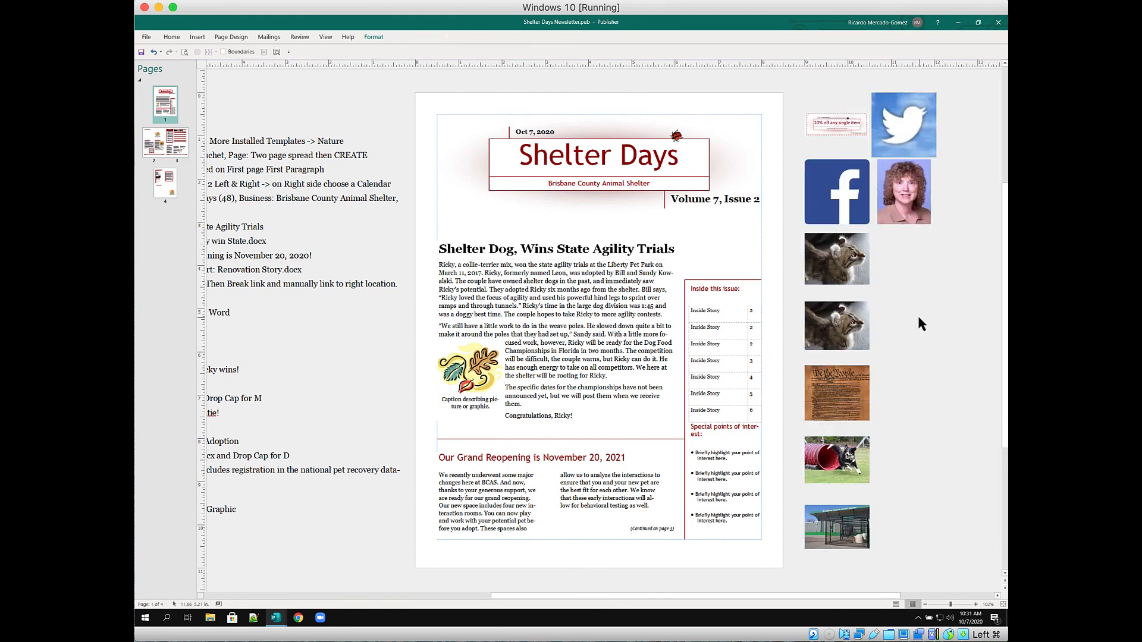
{"action": "left_click", "coordinate": [846, 459]}
{"action": "left_click_drag", "start_coordinate": [840, 464], "coordinate": [469, 376]}
Replace the dog photo's placeholder caption with "Ricky wins!" and save the newsletter.
{"action": "left_click", "coordinate": [476, 403]}
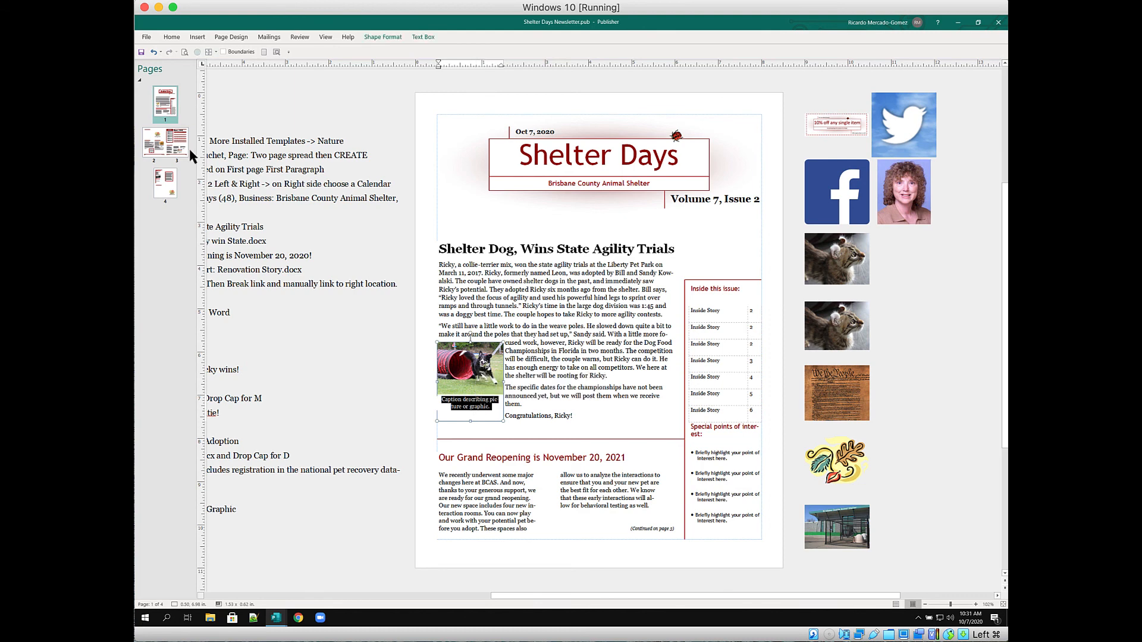
{"action": "left_click", "coordinate": [276, 51]}
{"action": "type", "text": "R"}
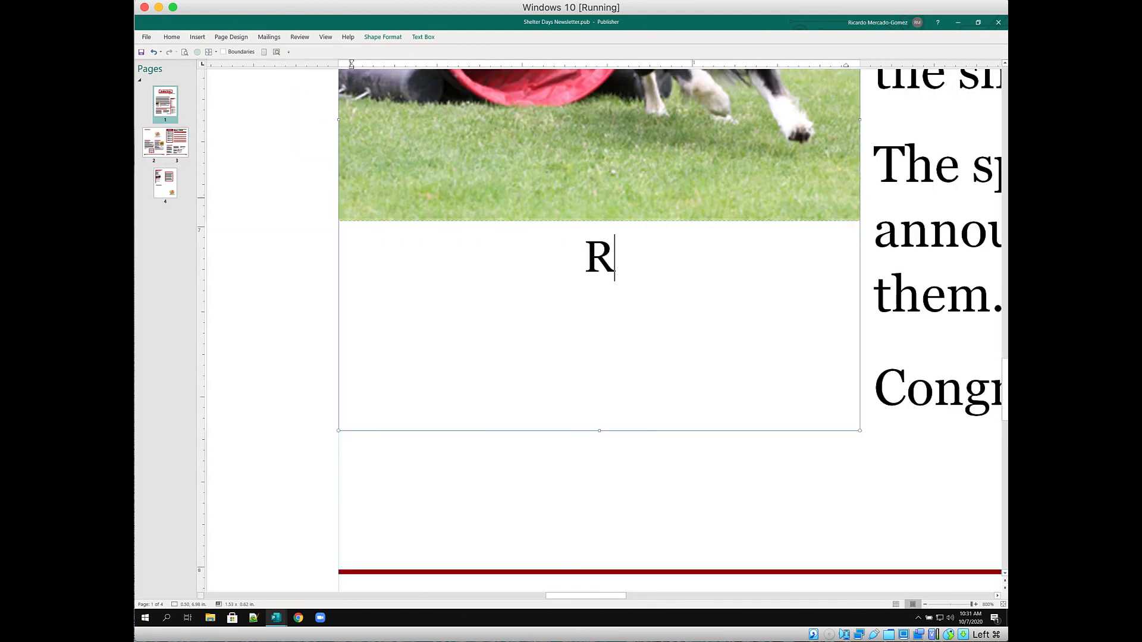
{"action": "type", "text": "icky "}
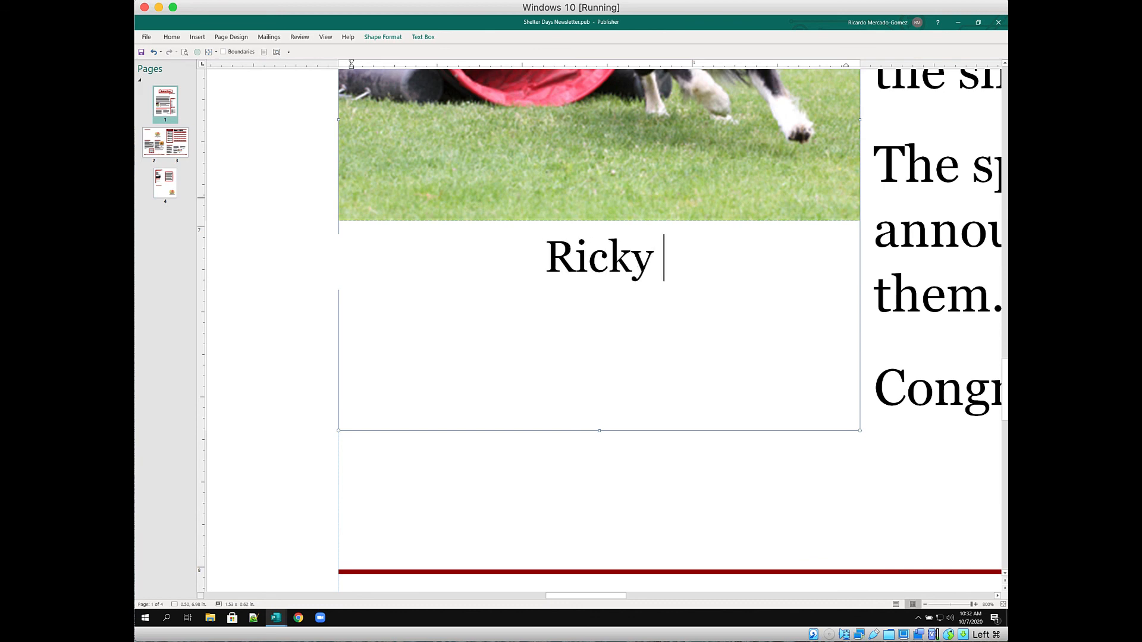
{"action": "type", "text": "wins"}
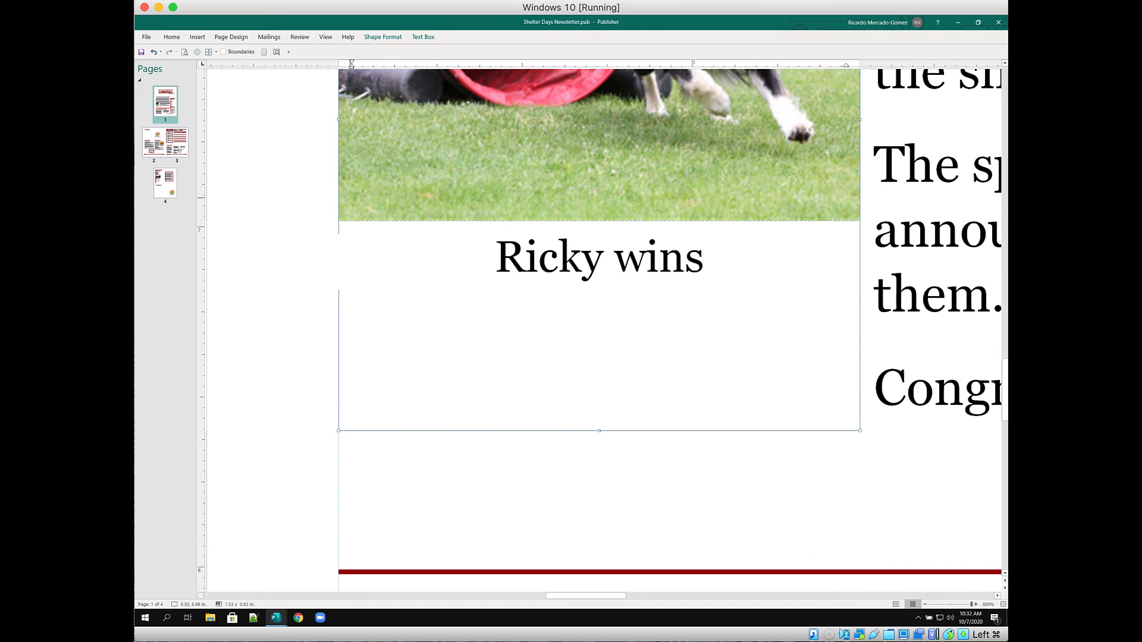
{"action": "type", "text": "!"}
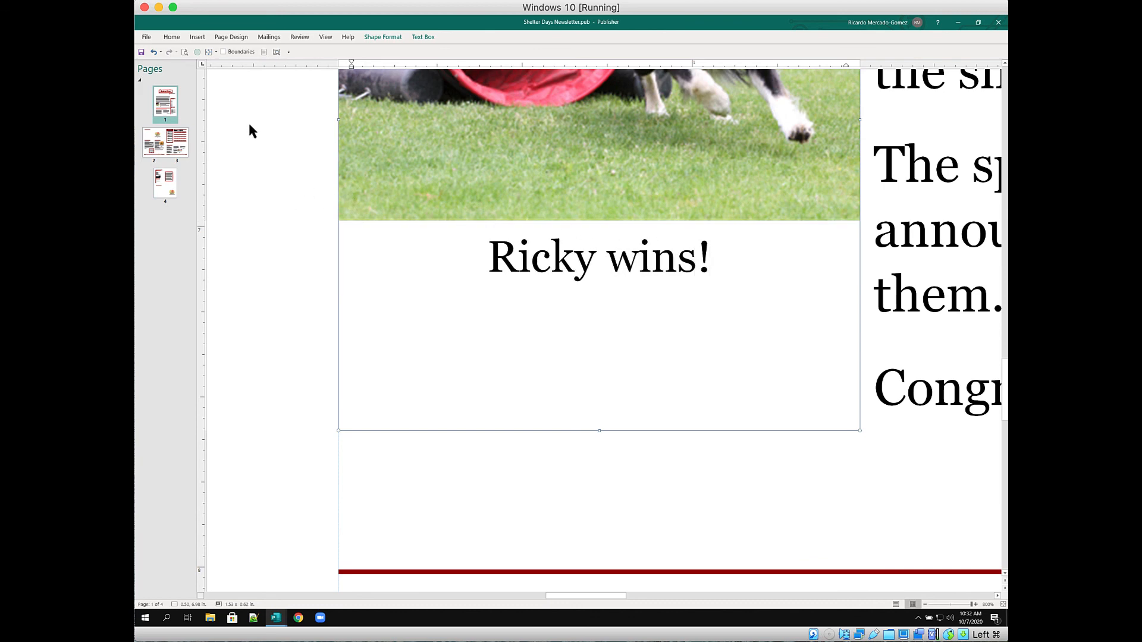
{"action": "left_click", "coordinate": [263, 52]}
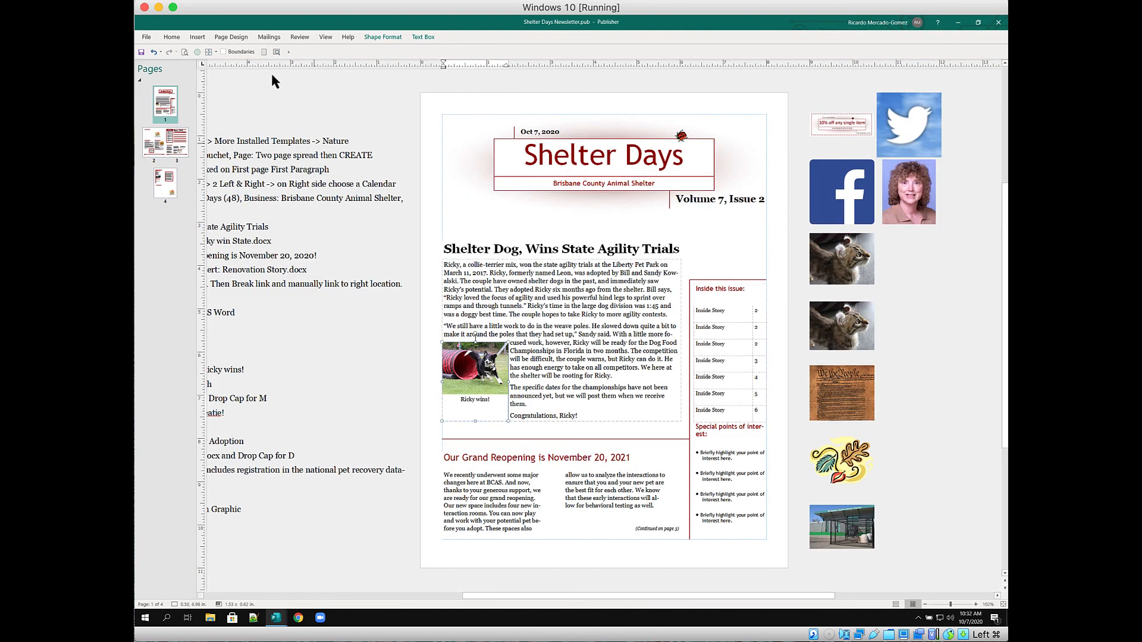
{"action": "left_click", "coordinate": [141, 53]}
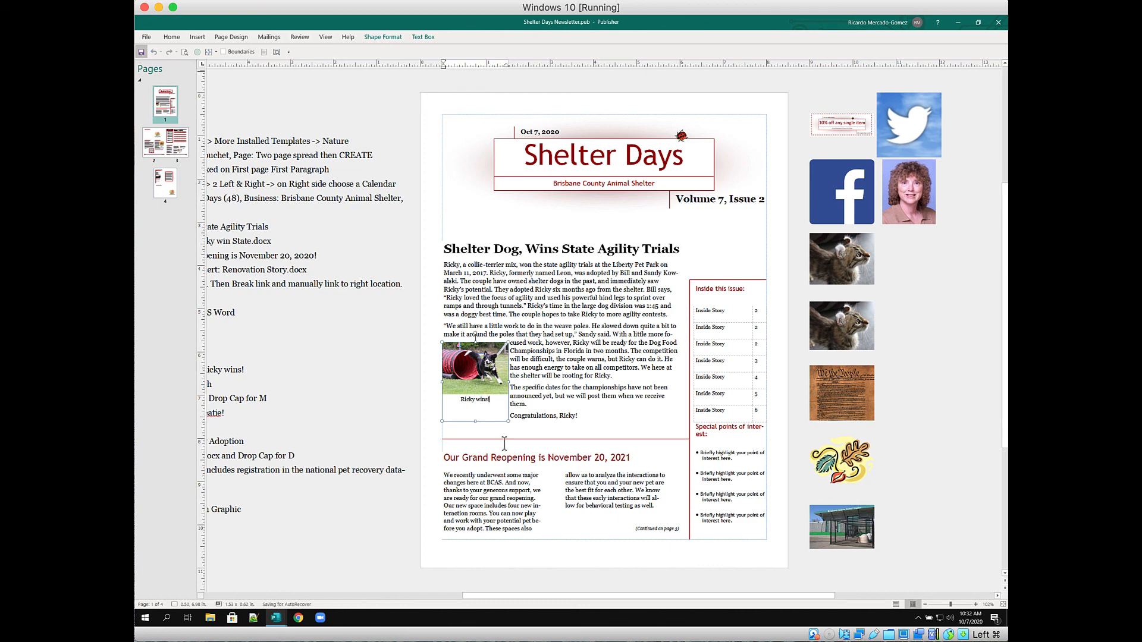
Replace the top inside story headline on page 2 with "Kitty of the Month".
{"action": "left_click", "coordinate": [164, 148]}
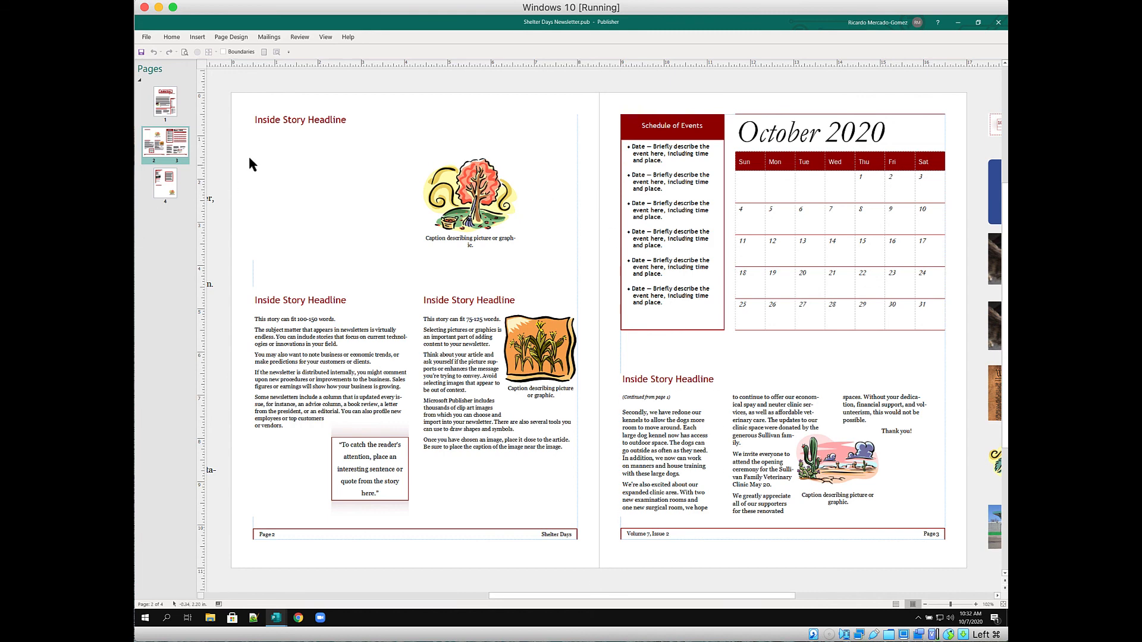
{"action": "left_click", "coordinate": [311, 126]}
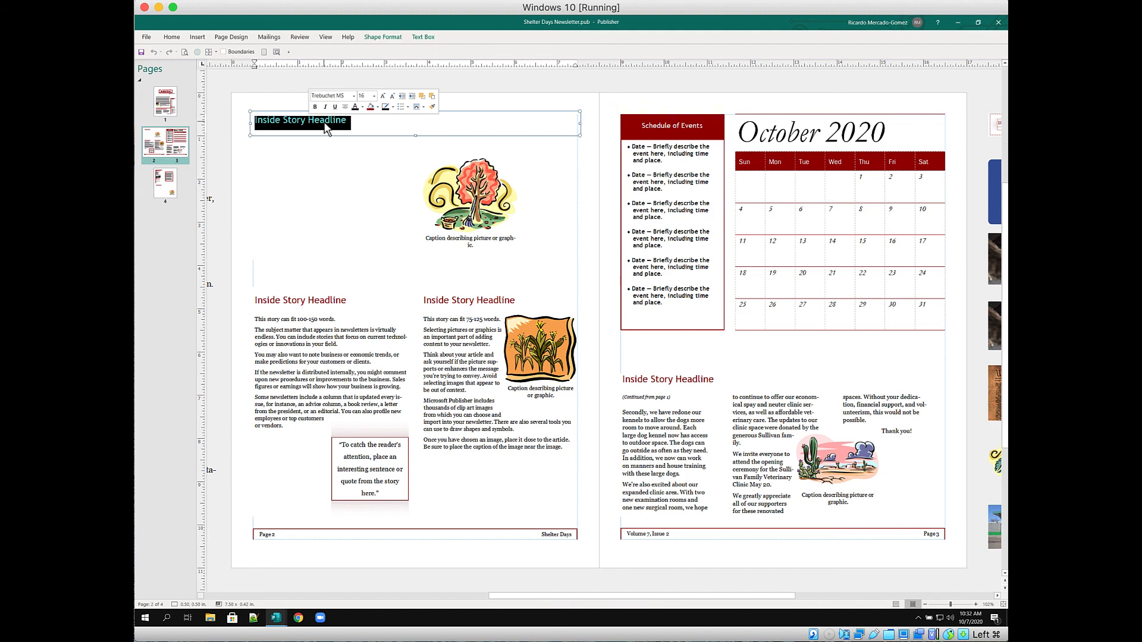
{"action": "type", "text": "K"}
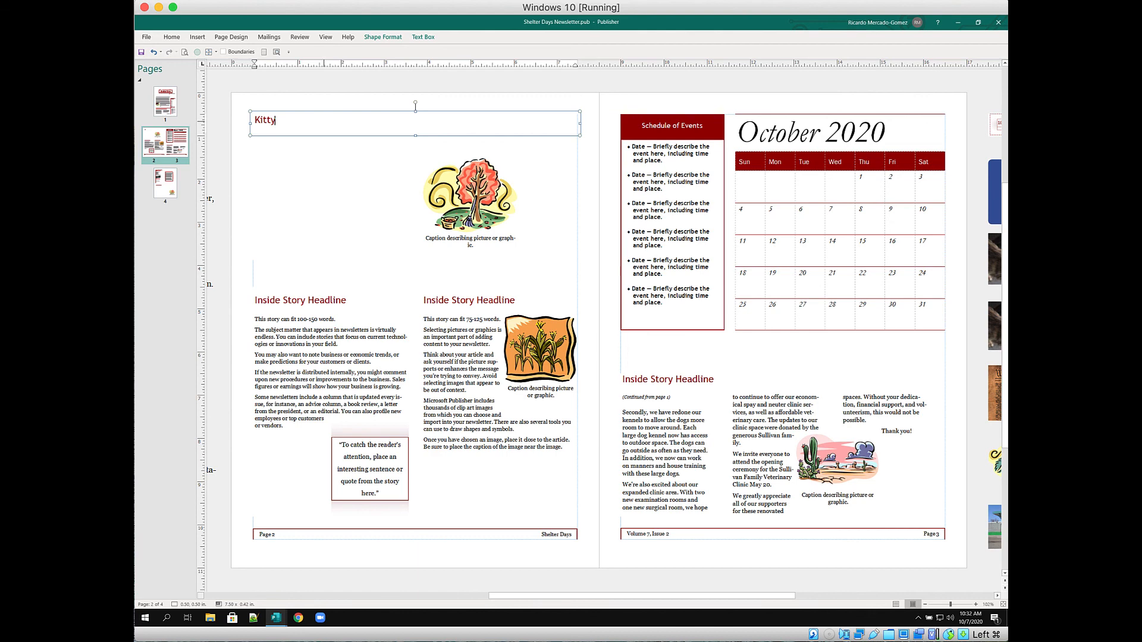
{"action": "type", "text": "itty of the Month"}
Import Molly.docx into the empty text box under the Kitty of the Month headline.
{"action": "left_click", "coordinate": [291, 165]}
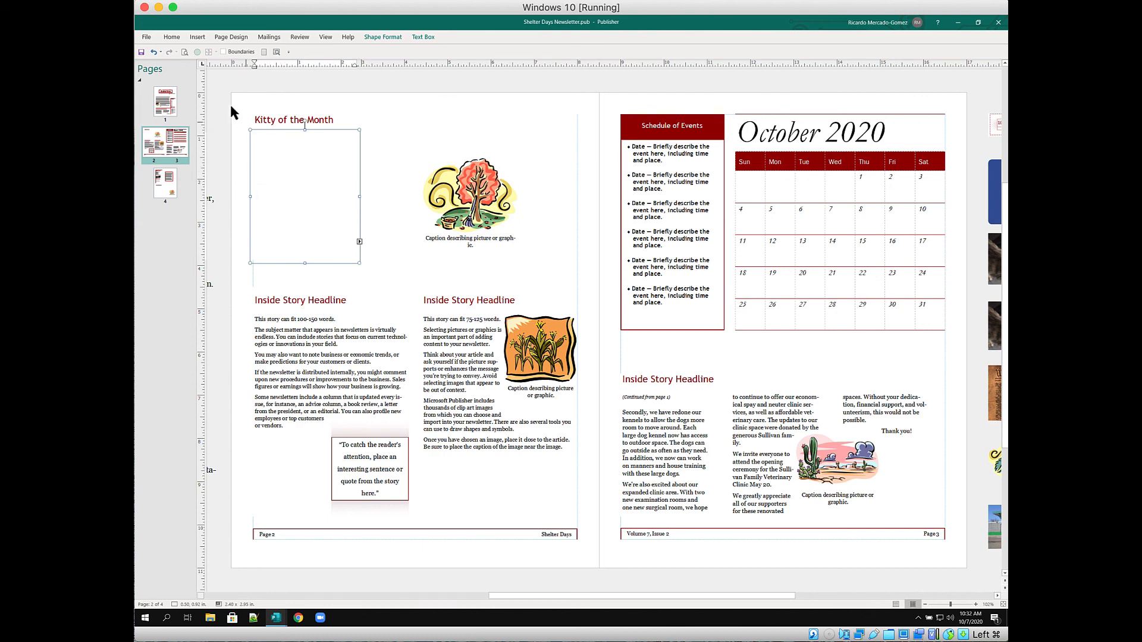
{"action": "left_click", "coordinate": [197, 37]}
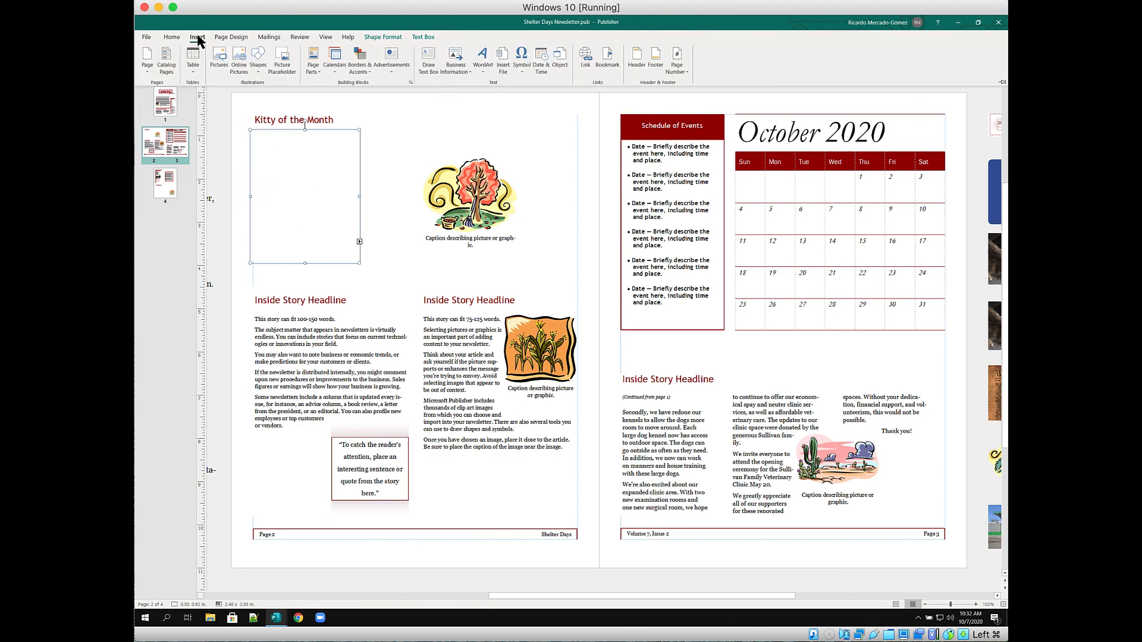
{"action": "left_click", "coordinate": [505, 59]}
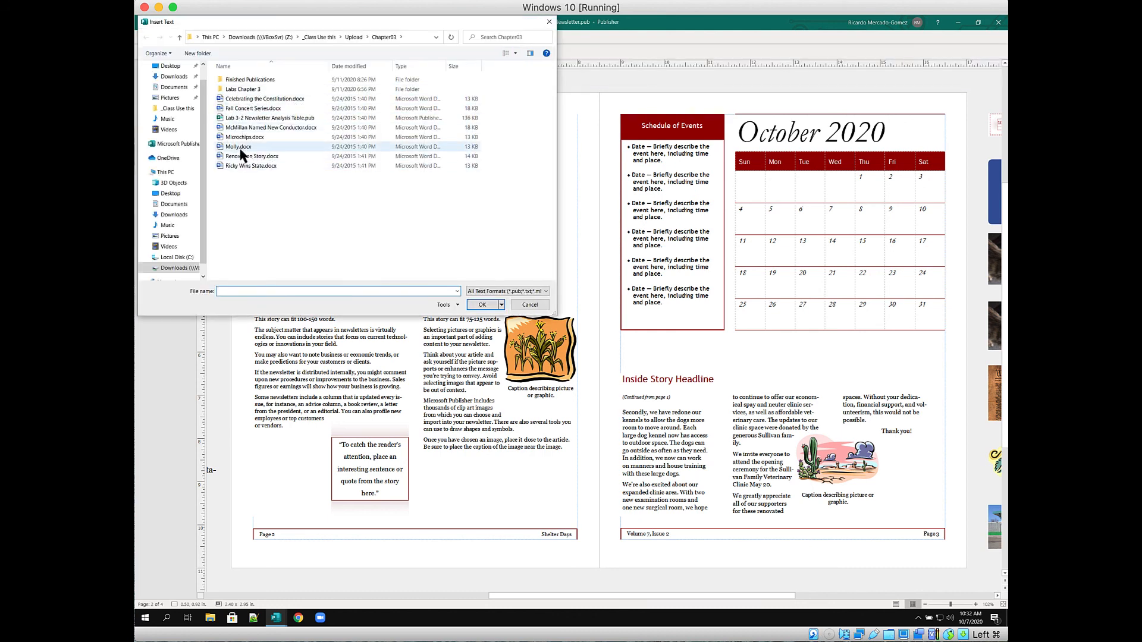
{"action": "left_click", "coordinate": [241, 149]}
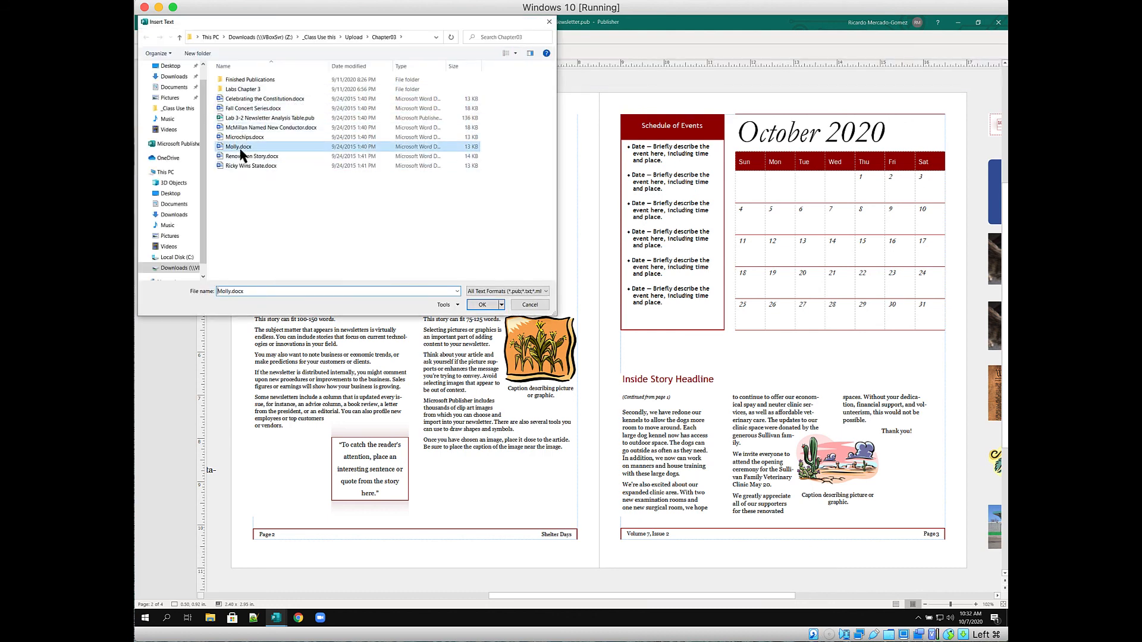
{"action": "left_click", "coordinate": [483, 306]}
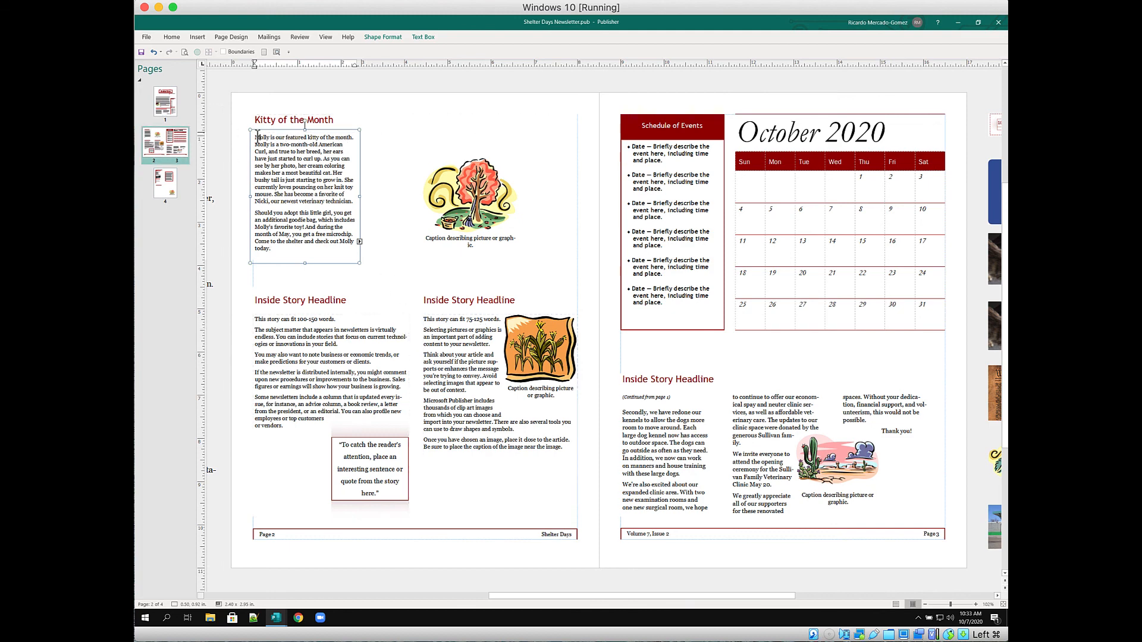
Select the opening M of the Kitty of the Month story and open the drop cap styles for it.
{"action": "left_click_drag", "start_coordinate": [260, 137], "coordinate": [252, 137]}
{"action": "left_click", "coordinate": [275, 52]}
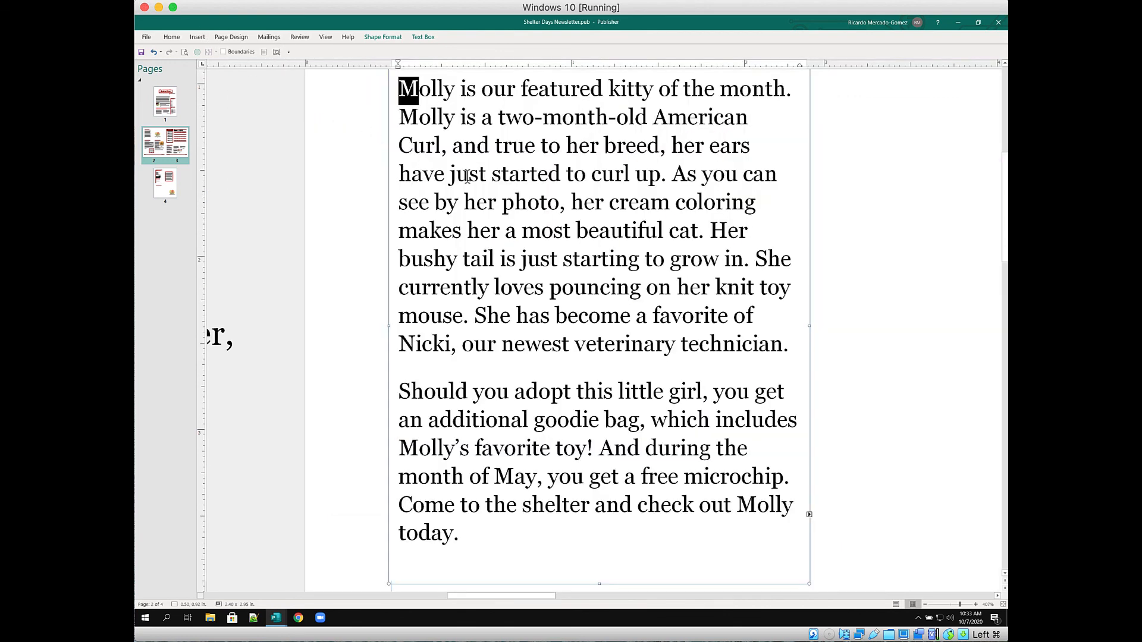
{"action": "scroll", "coordinate": [479, 191], "scroll_direction": "up", "scroll_amount": 1}
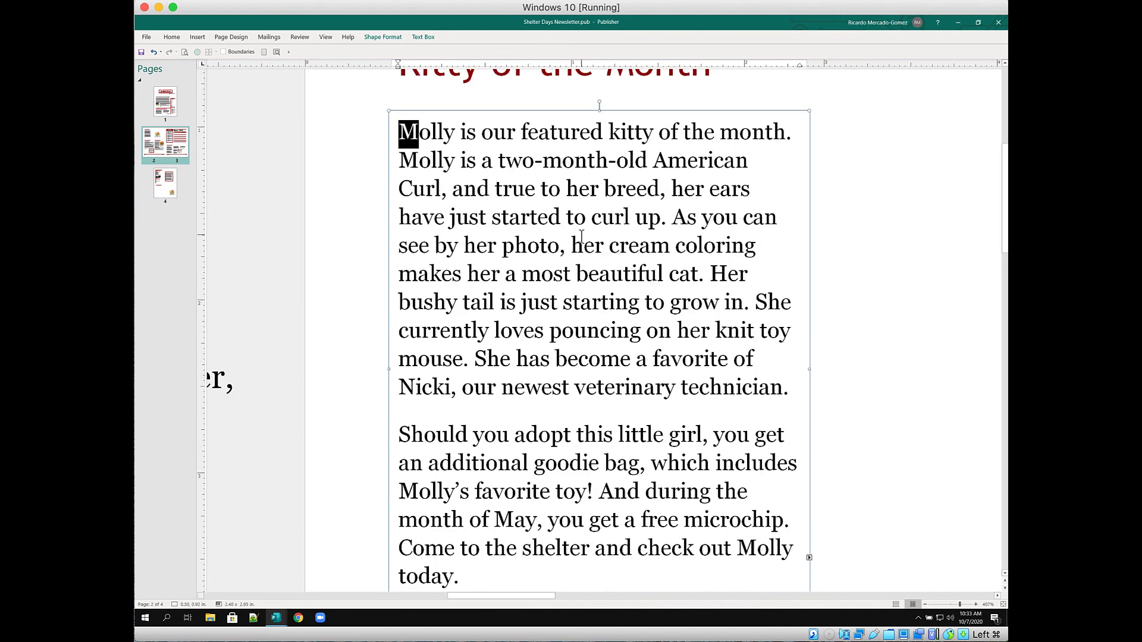
{"action": "left_click", "coordinate": [421, 38]}
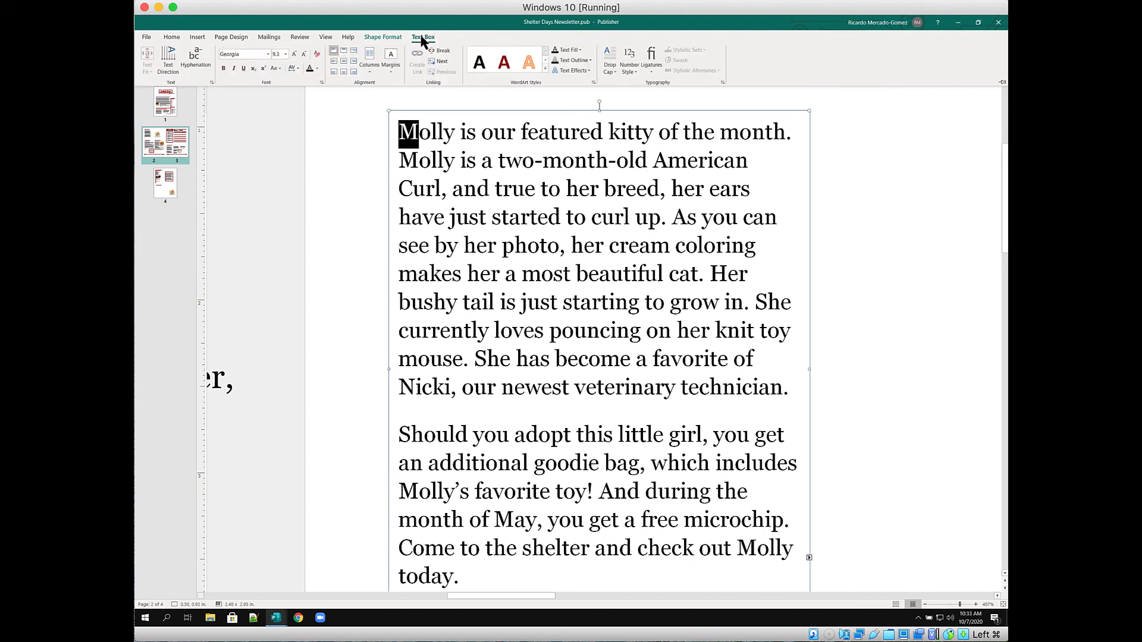
{"action": "left_click", "coordinate": [613, 71]}
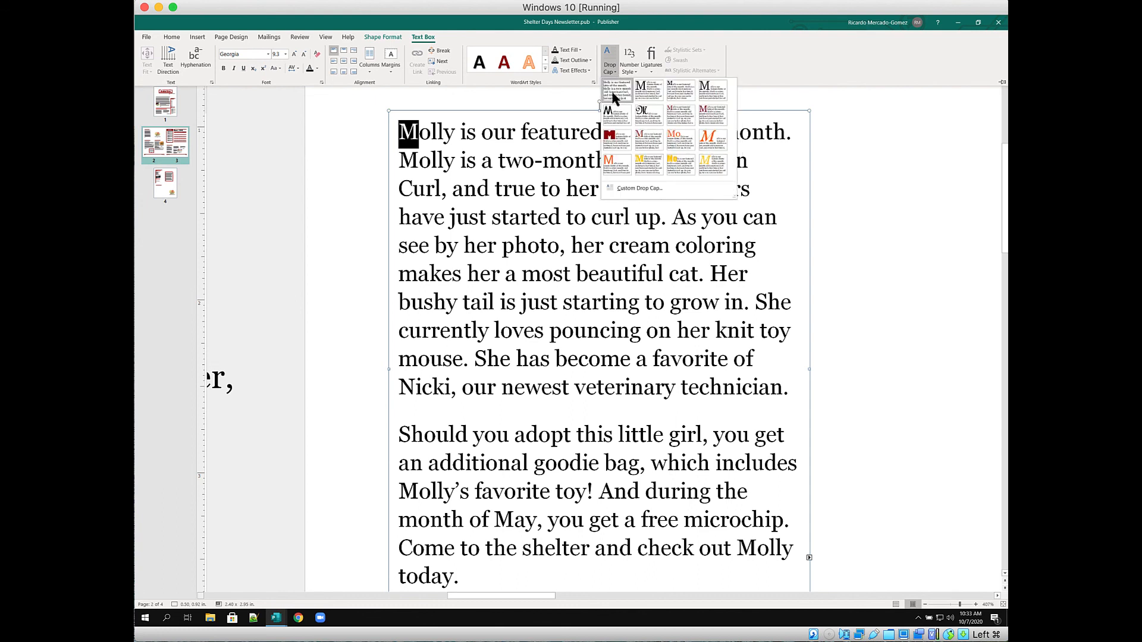
Apply the dark red, three-line dropped capital style to the initial M of the Kitty of the Month article.
{"action": "left_click", "coordinate": [706, 119]}
{"action": "left_click", "coordinate": [559, 187]}
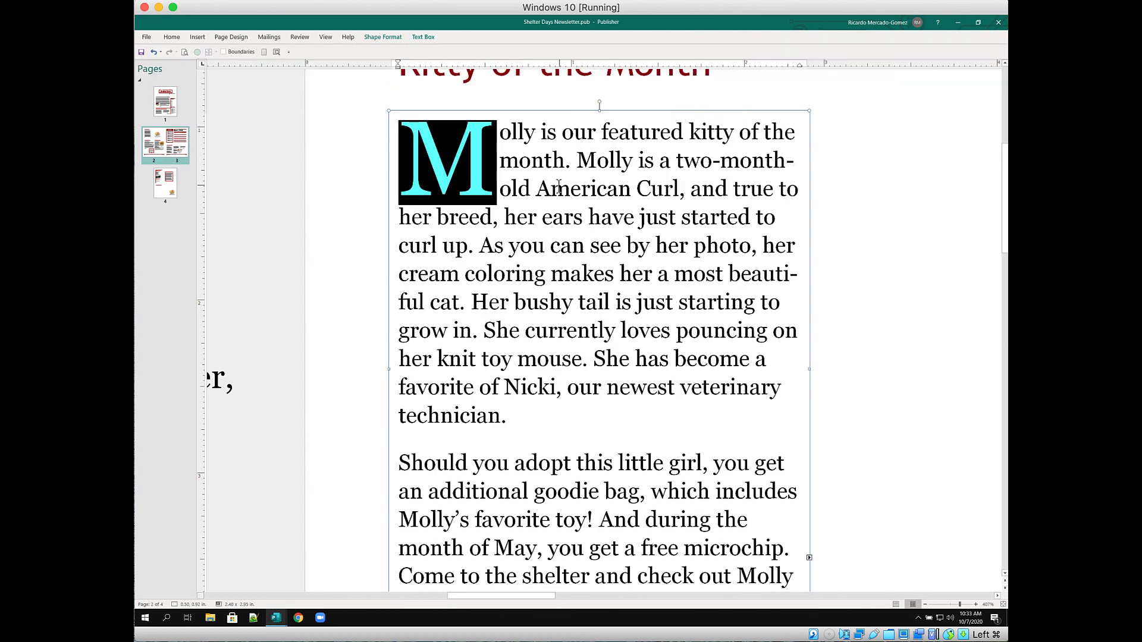
{"action": "left_click", "coordinate": [503, 142]}
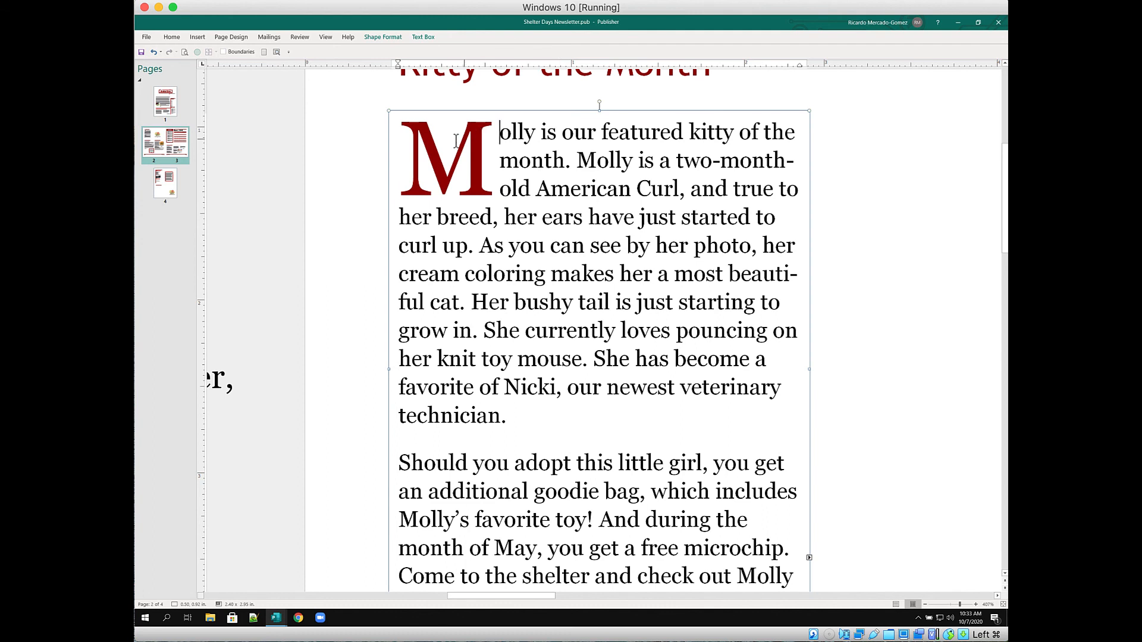
Try a 4-line letter size and a two-letter drop cap in the custom settings for the M, restoring 3 lines and 1 letter.
{"action": "left_click_drag", "start_coordinate": [499, 141], "coordinate": [419, 141]}
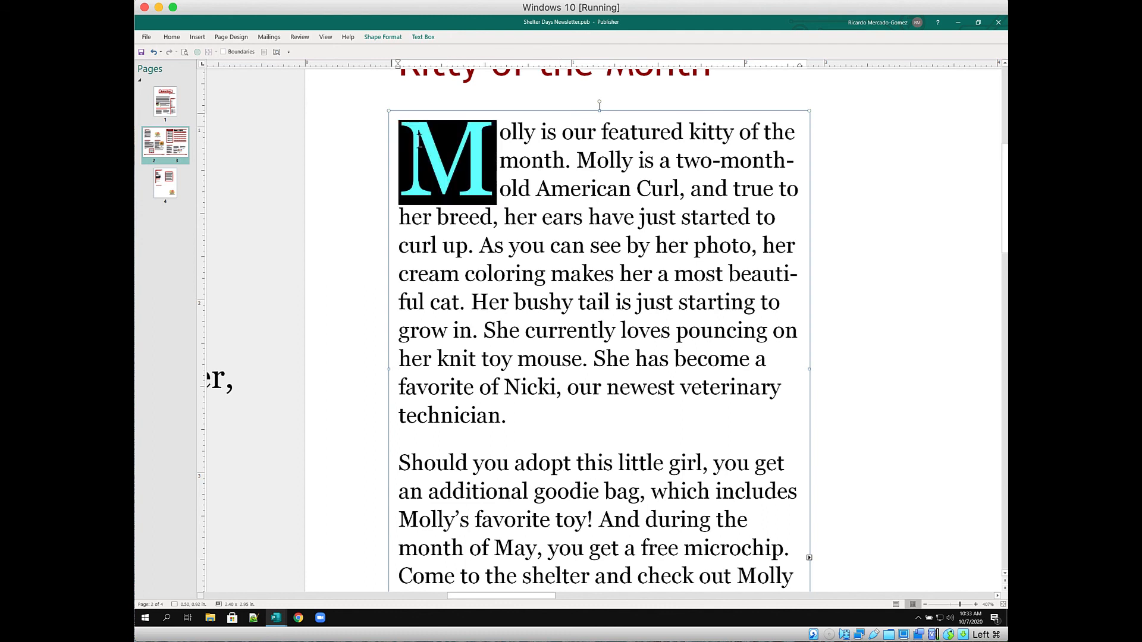
{"action": "left_click", "coordinate": [419, 38]}
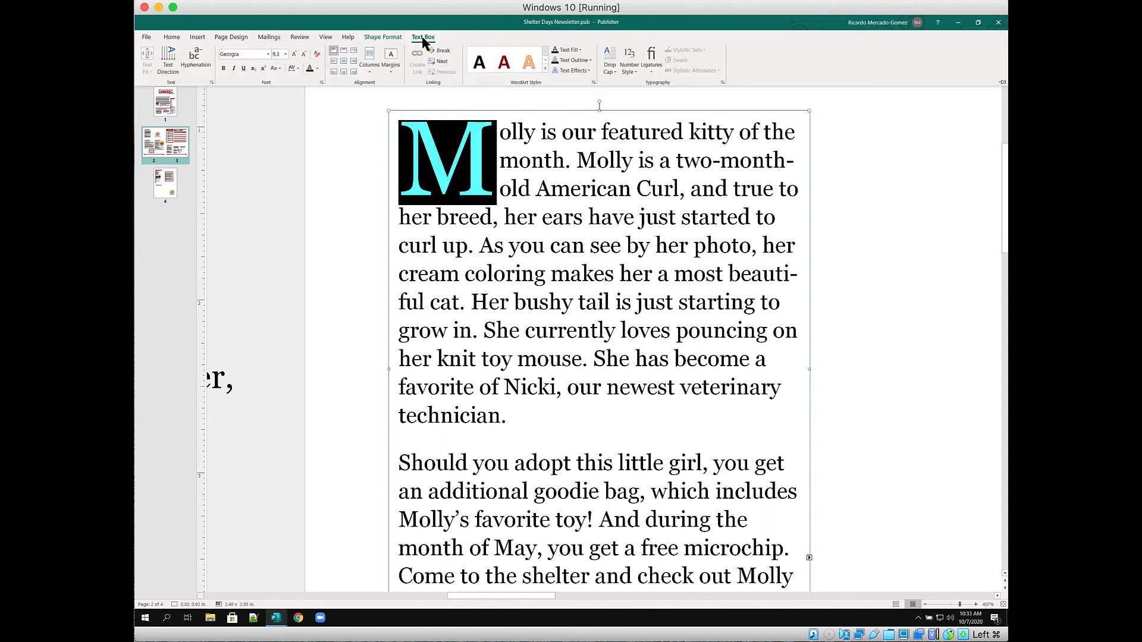
{"action": "left_click", "coordinate": [617, 76]}
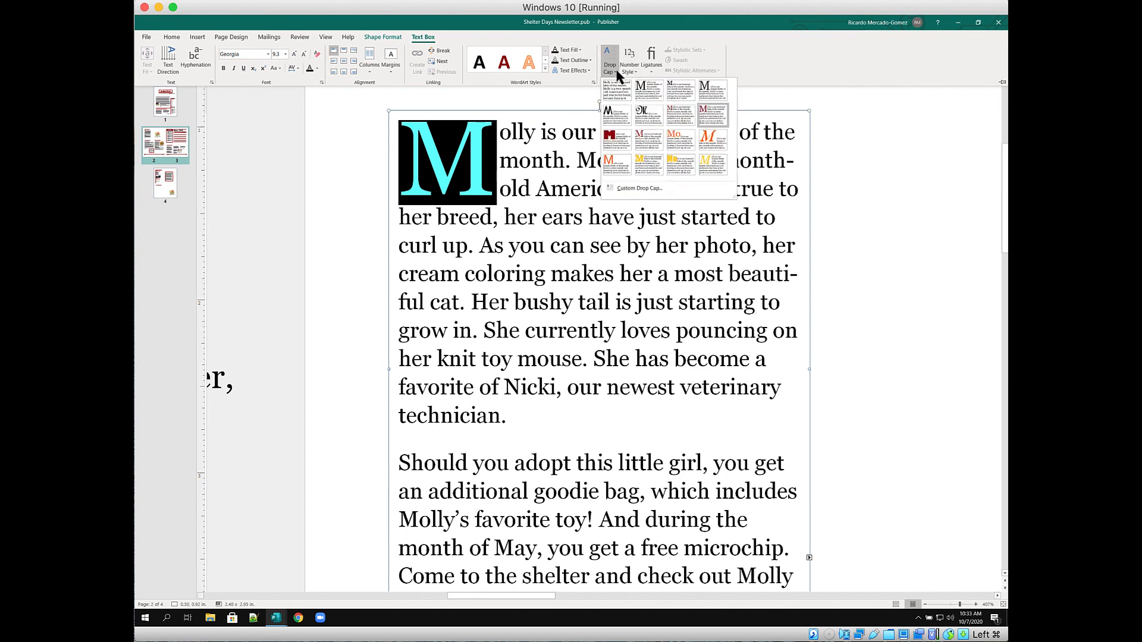
{"action": "left_click", "coordinate": [644, 193]}
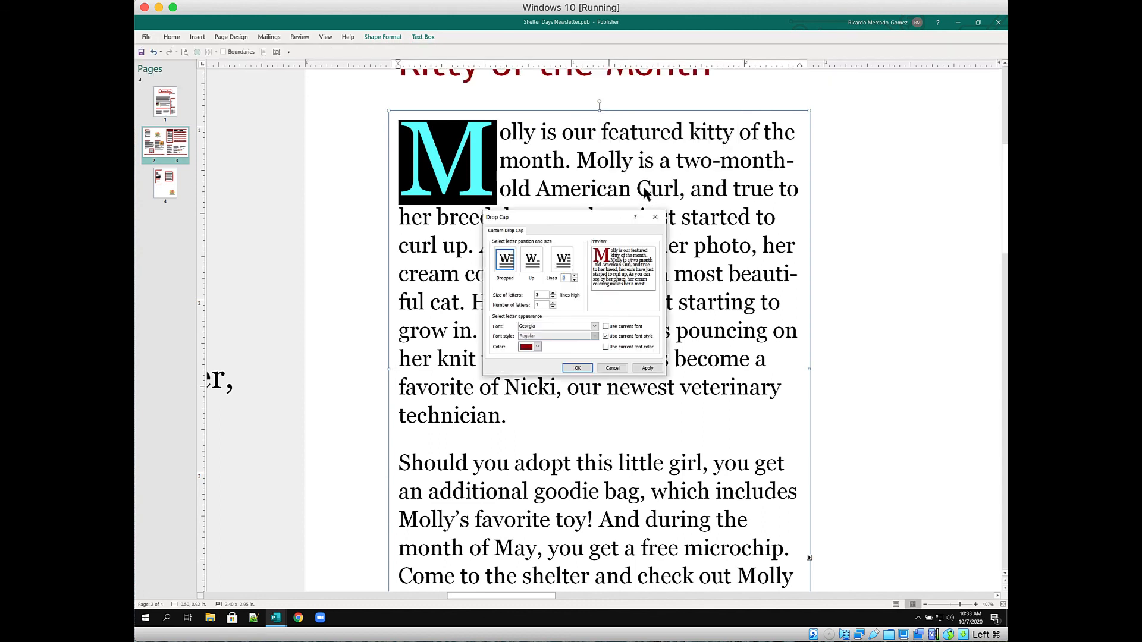
{"action": "left_click", "coordinate": [553, 293]}
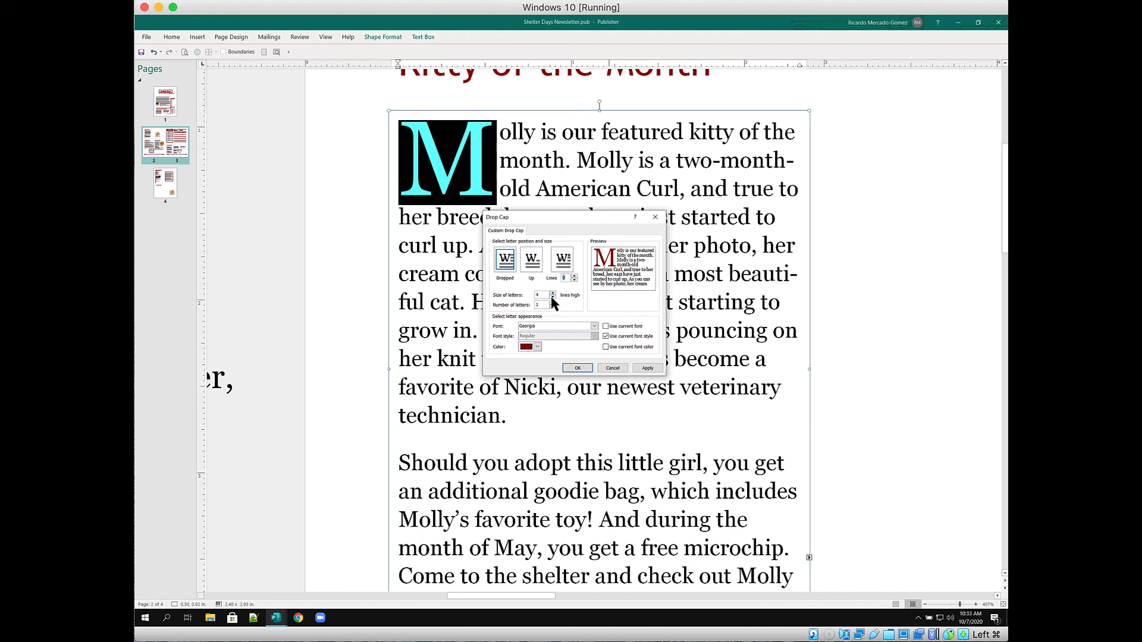
{"action": "left_click", "coordinate": [552, 298]}
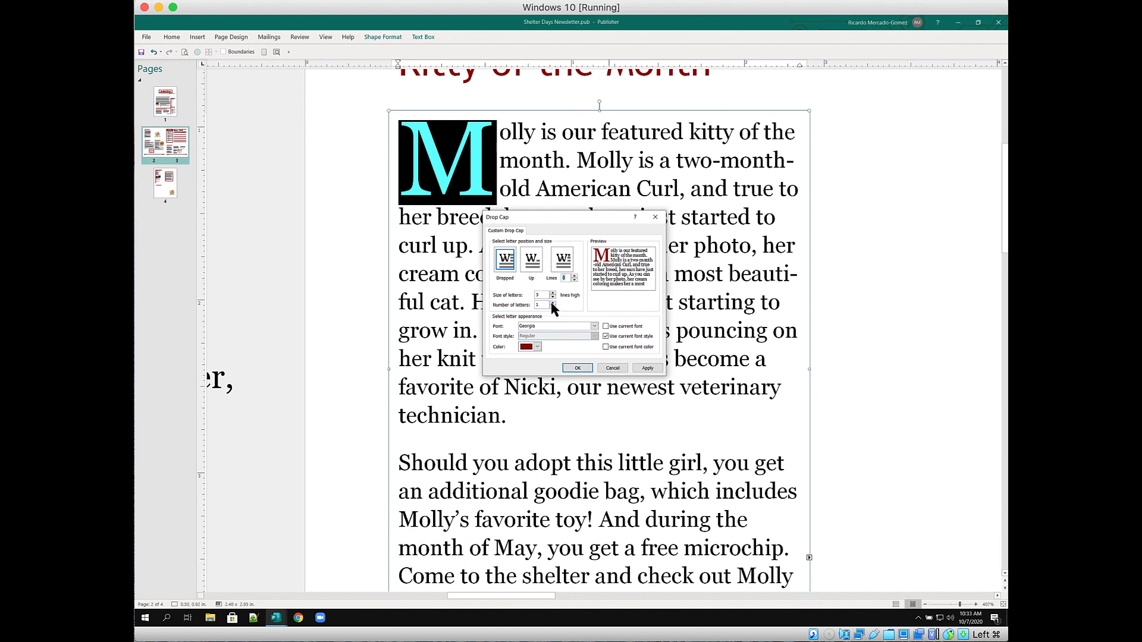
{"action": "left_click", "coordinate": [553, 303]}
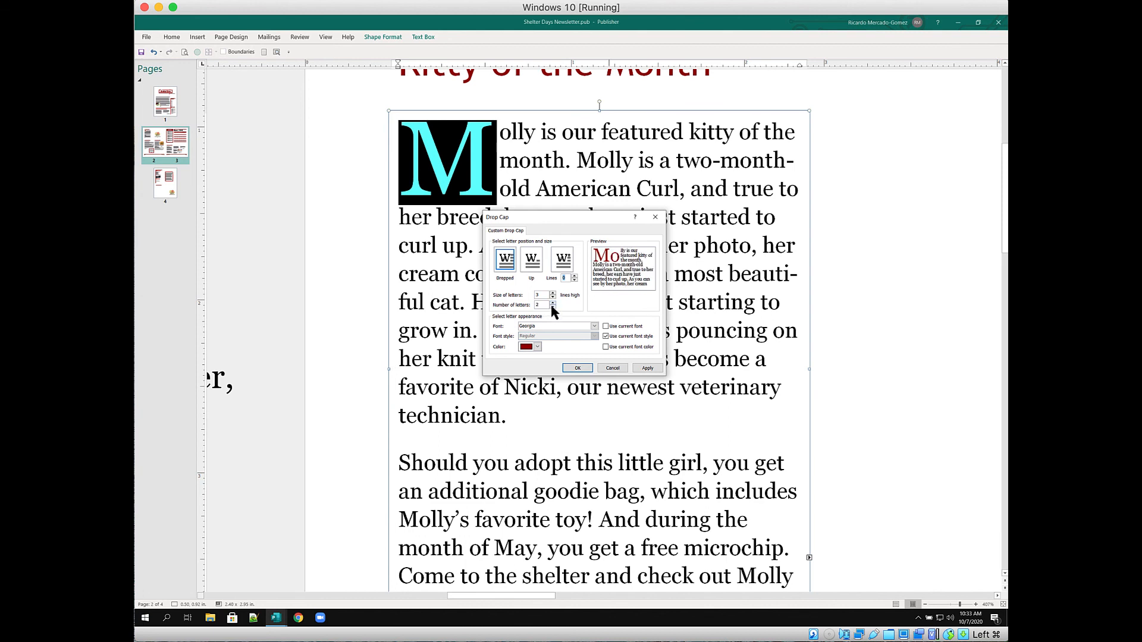
{"action": "left_click", "coordinate": [553, 303]}
{"action": "left_click", "coordinate": [553, 306]}
{"action": "left_click", "coordinate": [553, 306]}
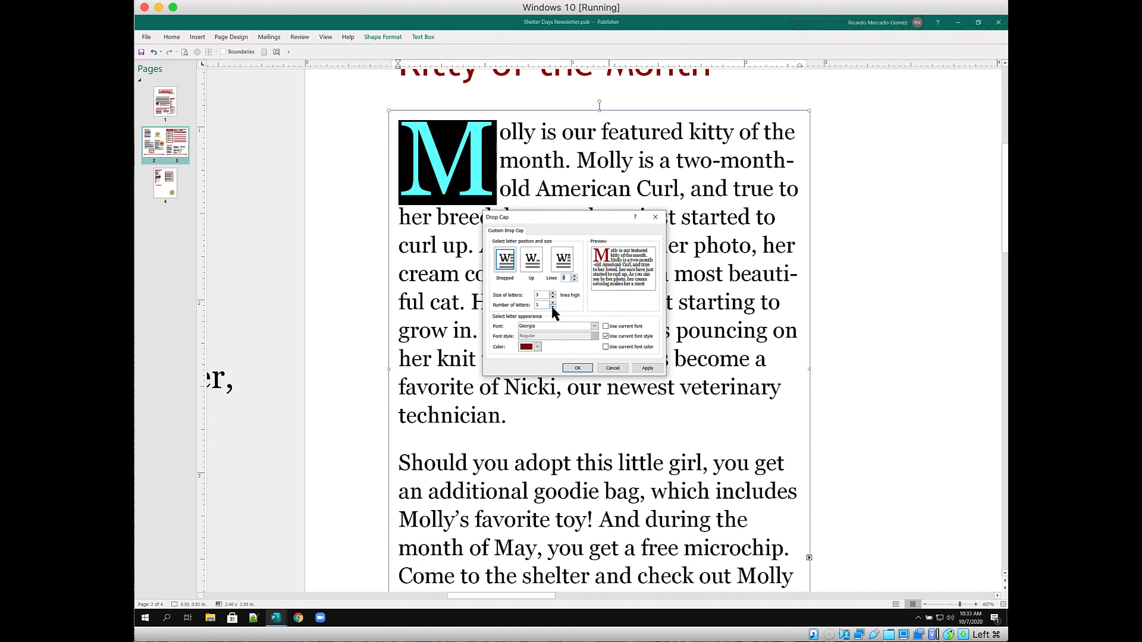
Try raised positions for the M in the custom drop cap settings, restore the dropped position, and cancel the custom settings.
{"action": "left_click", "coordinate": [574, 275]}
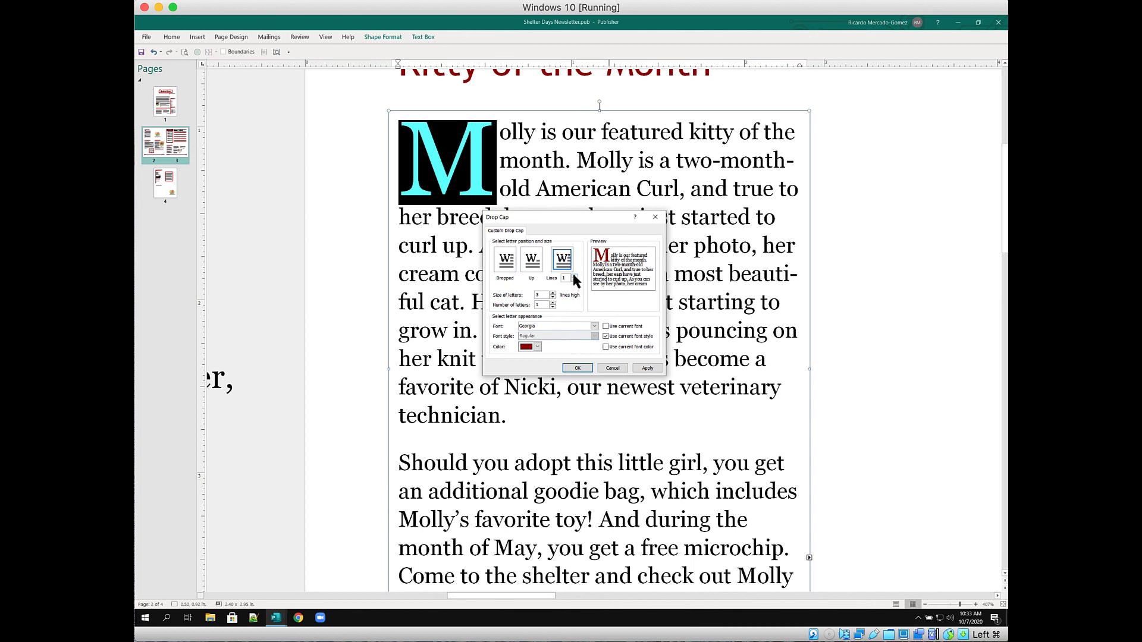
{"action": "left_click", "coordinate": [575, 276]}
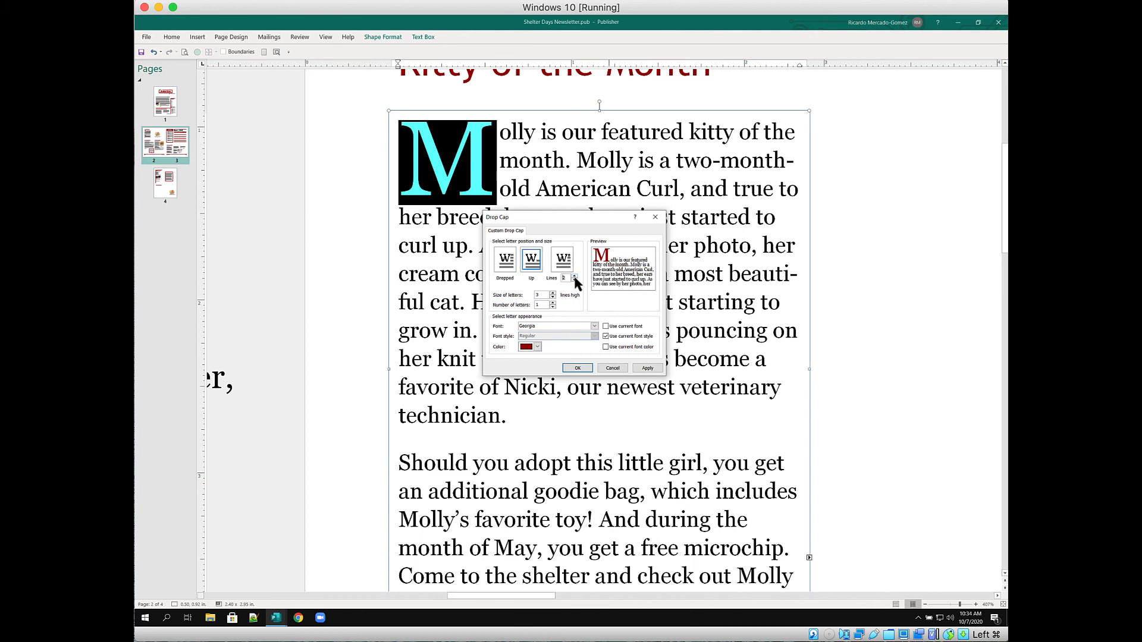
{"action": "left_click", "coordinate": [574, 279]}
{"action": "left_click", "coordinate": [574, 280]}
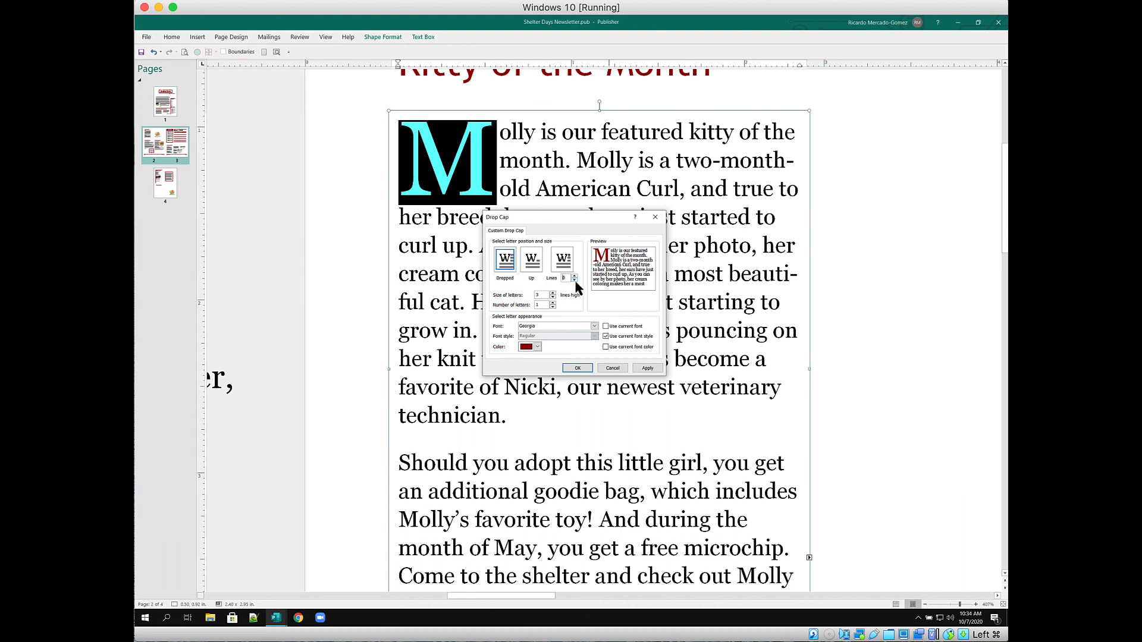
{"action": "left_click", "coordinate": [613, 368]}
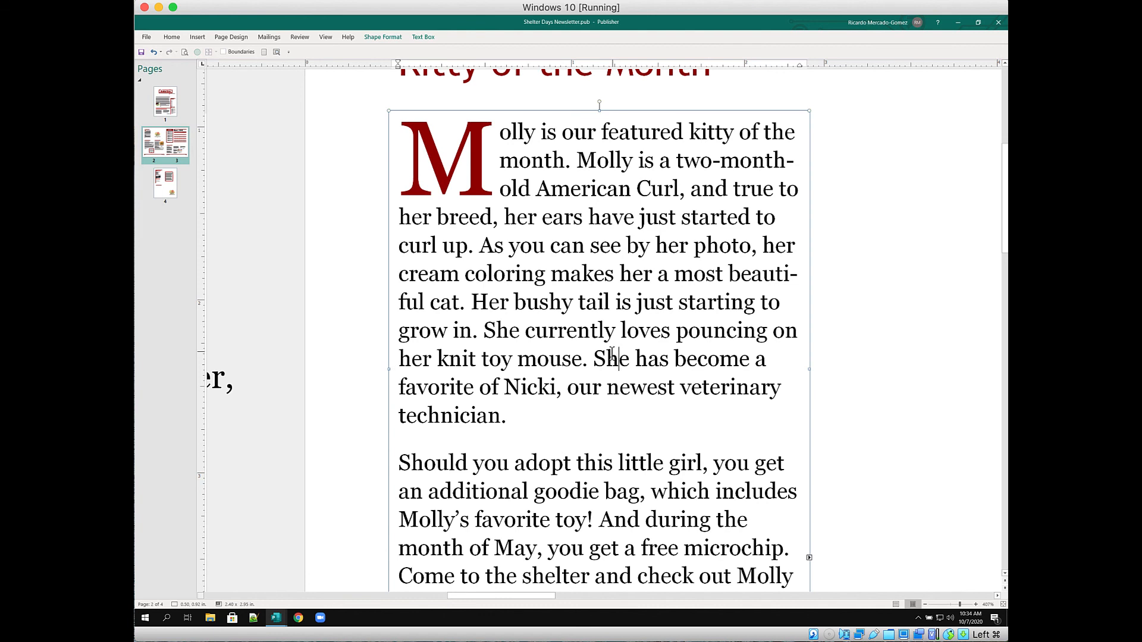
Swap the autumn tree picture beside the Kitty of the Month article with the upper cat photo from the scratch area.
{"action": "left_click", "coordinate": [613, 360]}
{"action": "left_click", "coordinate": [264, 52]}
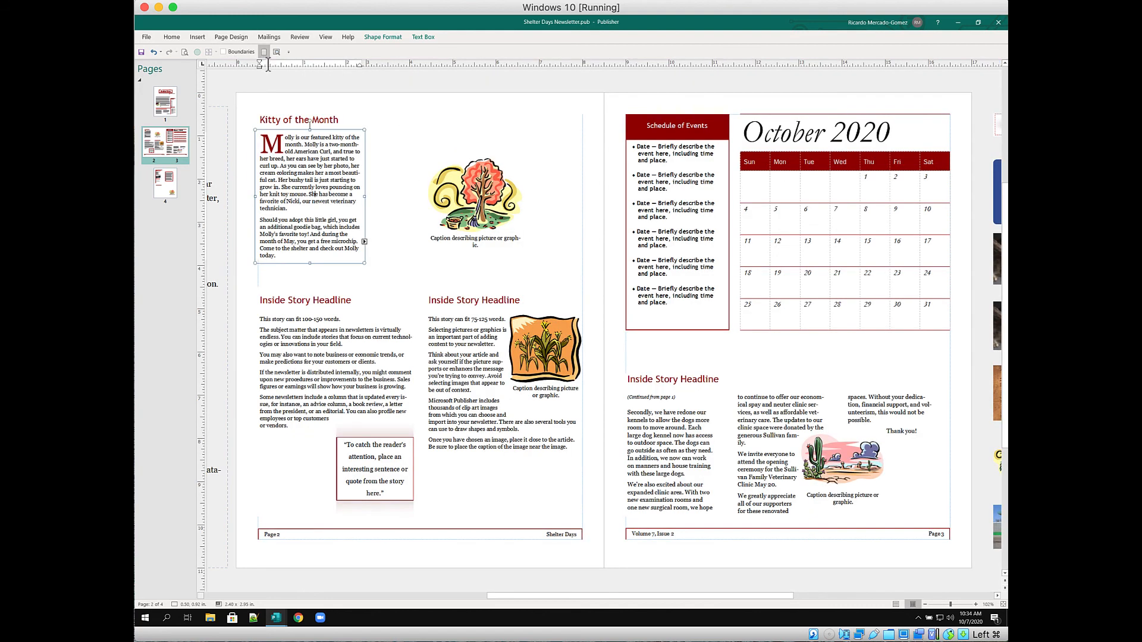
{"action": "left_click", "coordinate": [473, 197]}
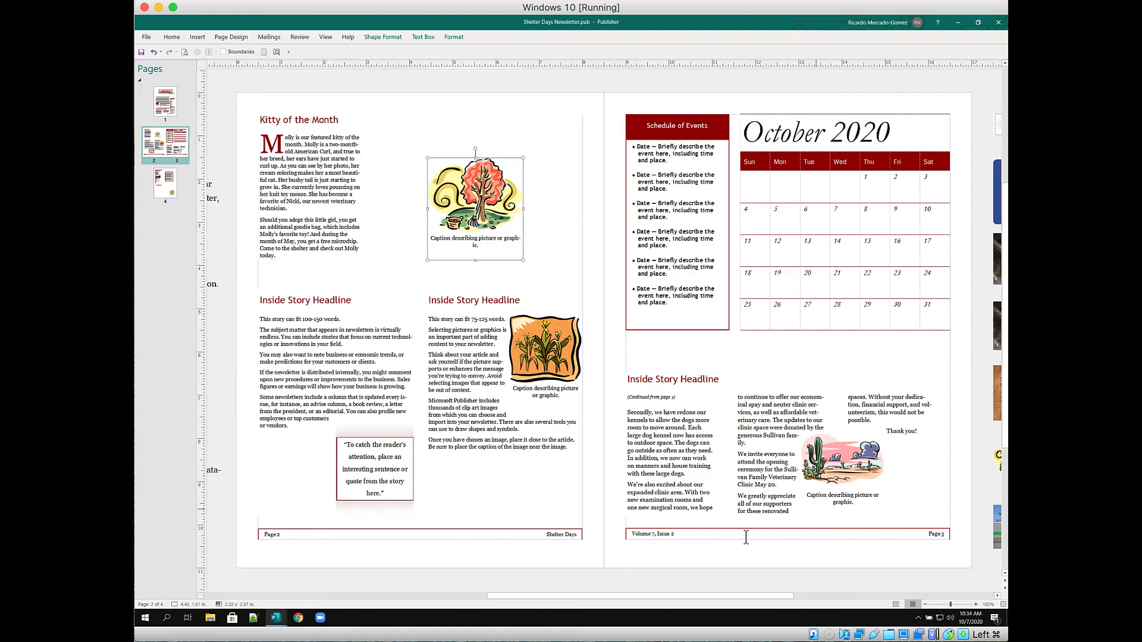
{"action": "left_click_drag", "start_coordinate": [645, 596], "coordinate": [739, 598]}
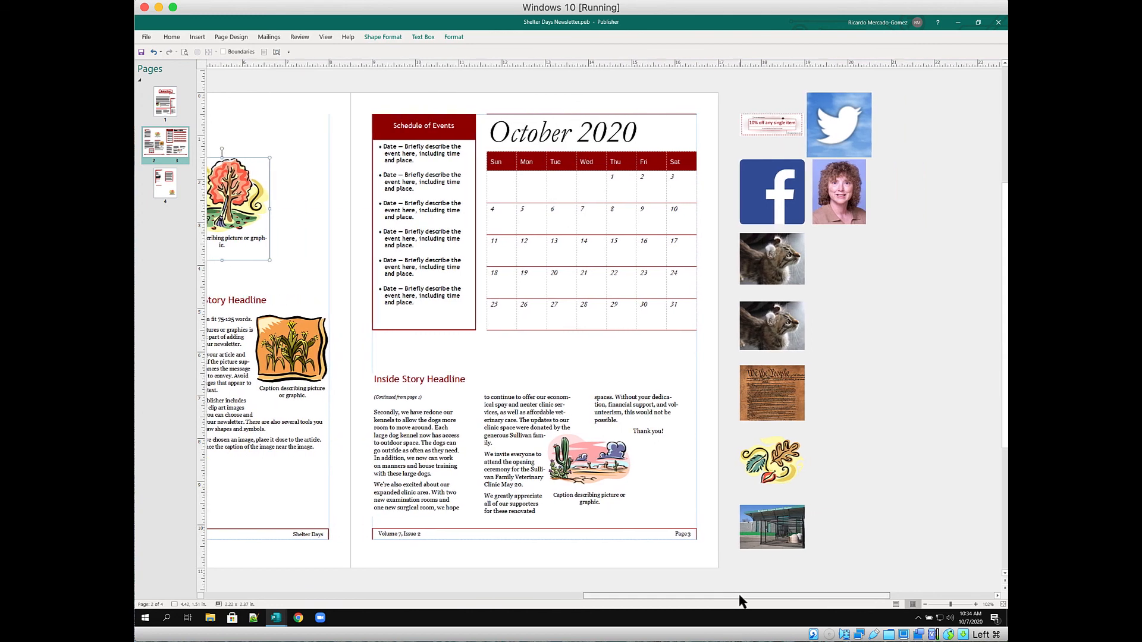
{"action": "left_click", "coordinate": [773, 261]}
{"action": "left_click_drag", "start_coordinate": [776, 262], "coordinate": [291, 194]}
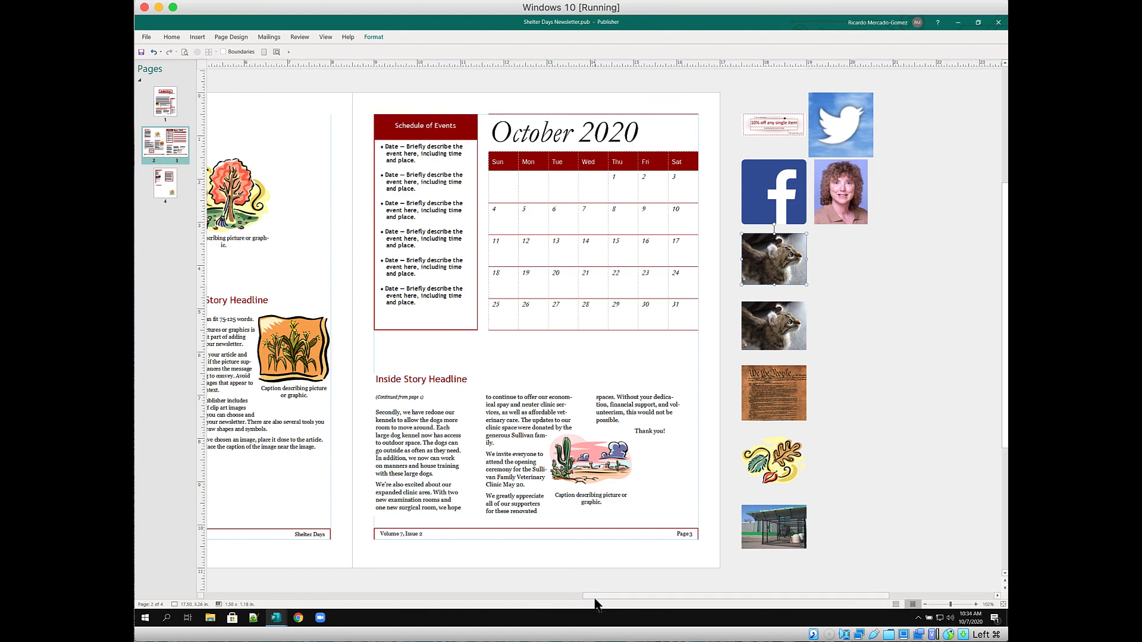
{"action": "left_click_drag", "start_coordinate": [594, 596], "coordinate": [576, 596]}
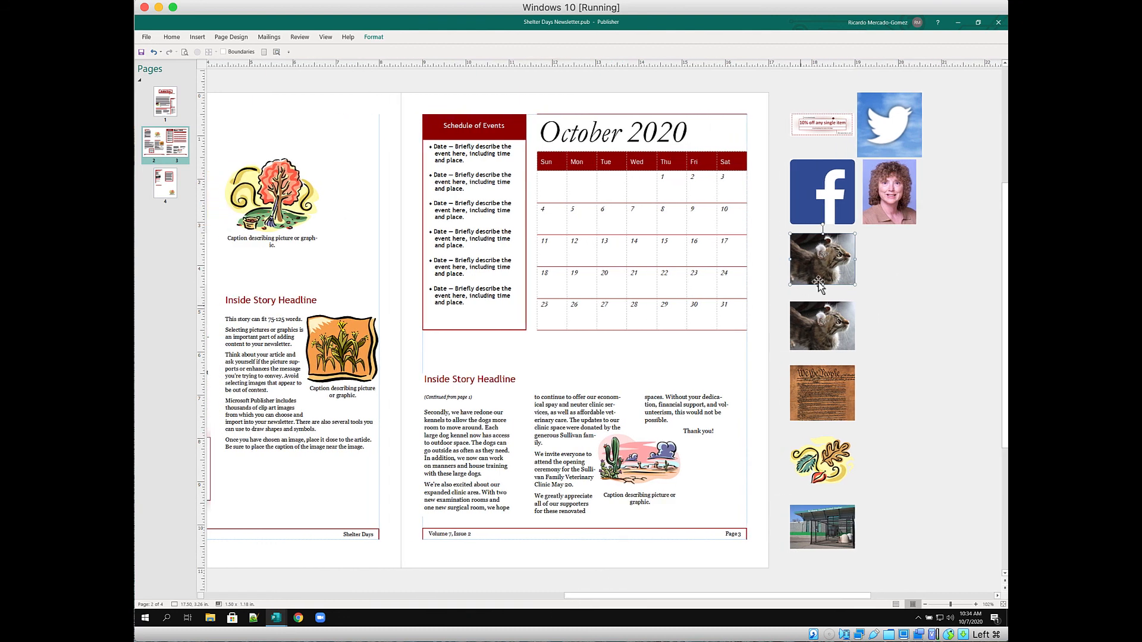
{"action": "left_click_drag", "start_coordinate": [823, 265], "coordinate": [260, 207]}
Replace the placeholder caption under the cat photo with "Molly is a sweet Cat!".
{"action": "triple_click", "coordinate": [265, 241]}
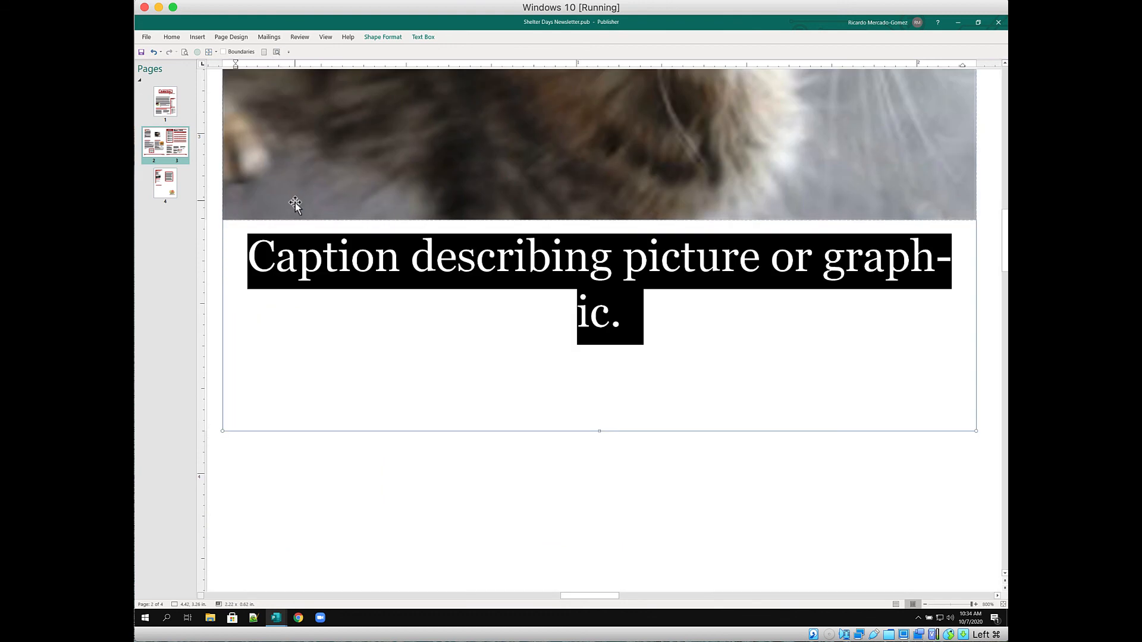
{"action": "type", "text": "Moll"}
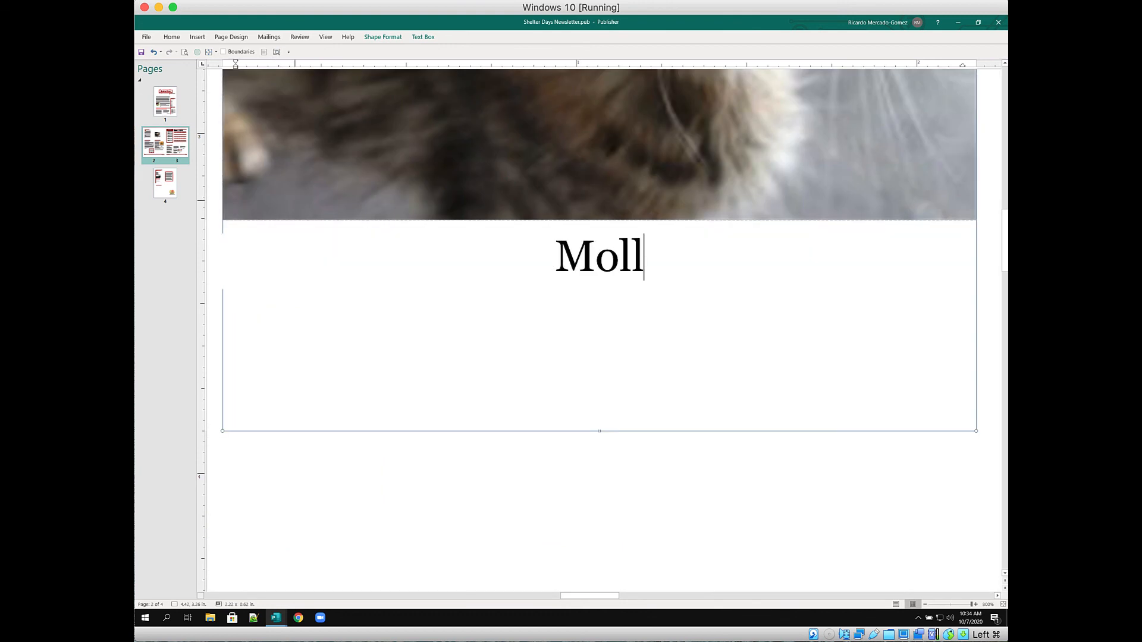
{"action": "type", "text": "y is"}
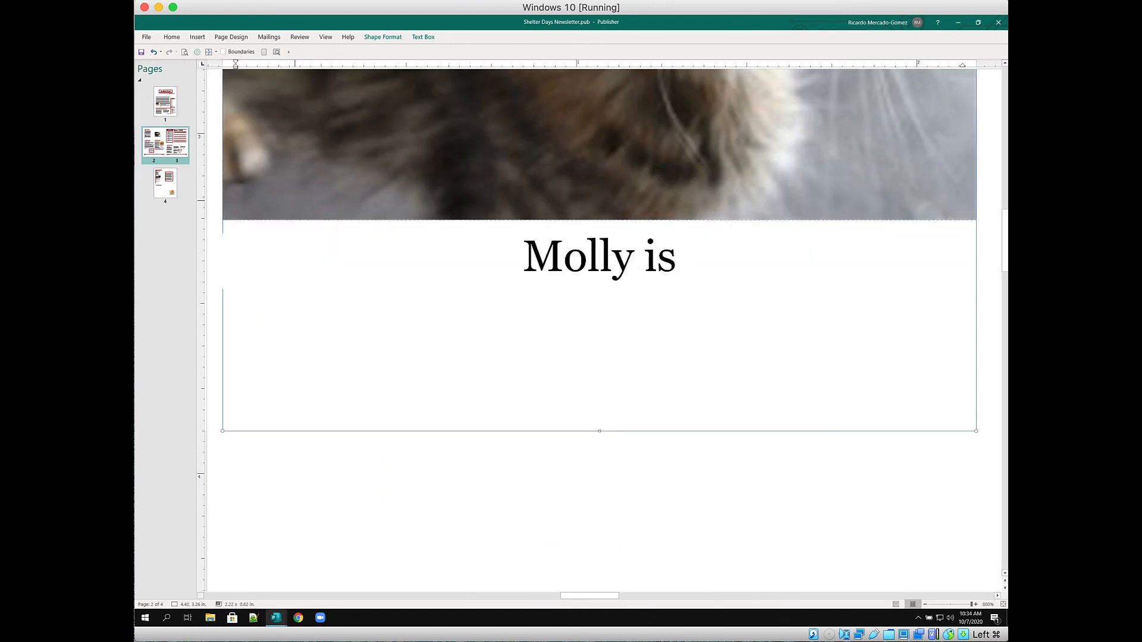
{"action": "type", "text": " a sweet "}
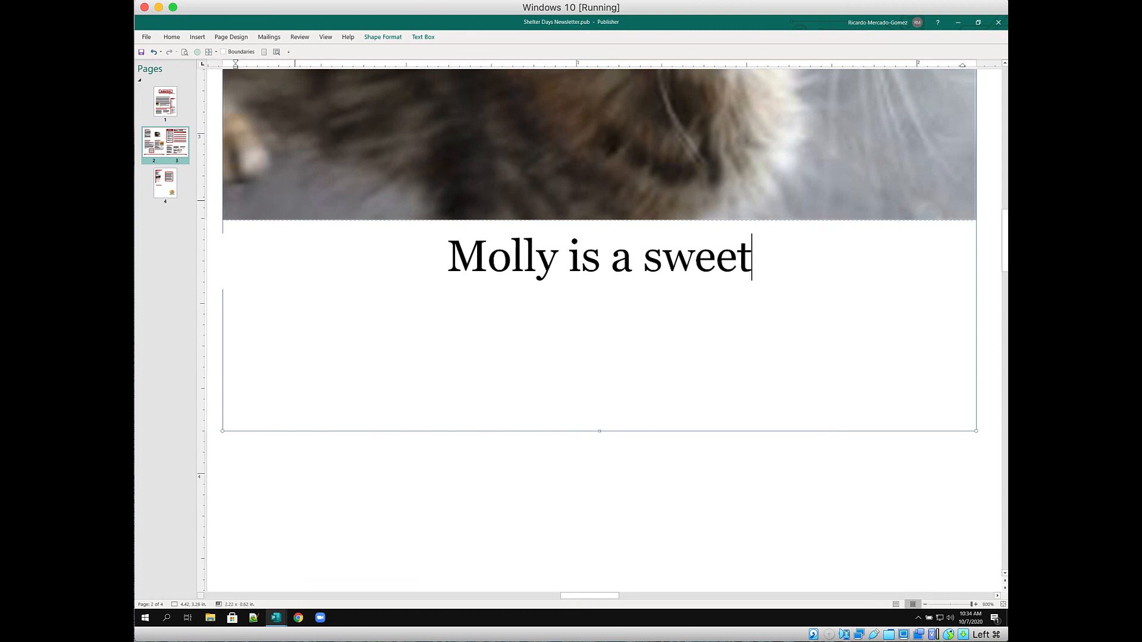
{"action": "type", "text": "Cat!"}
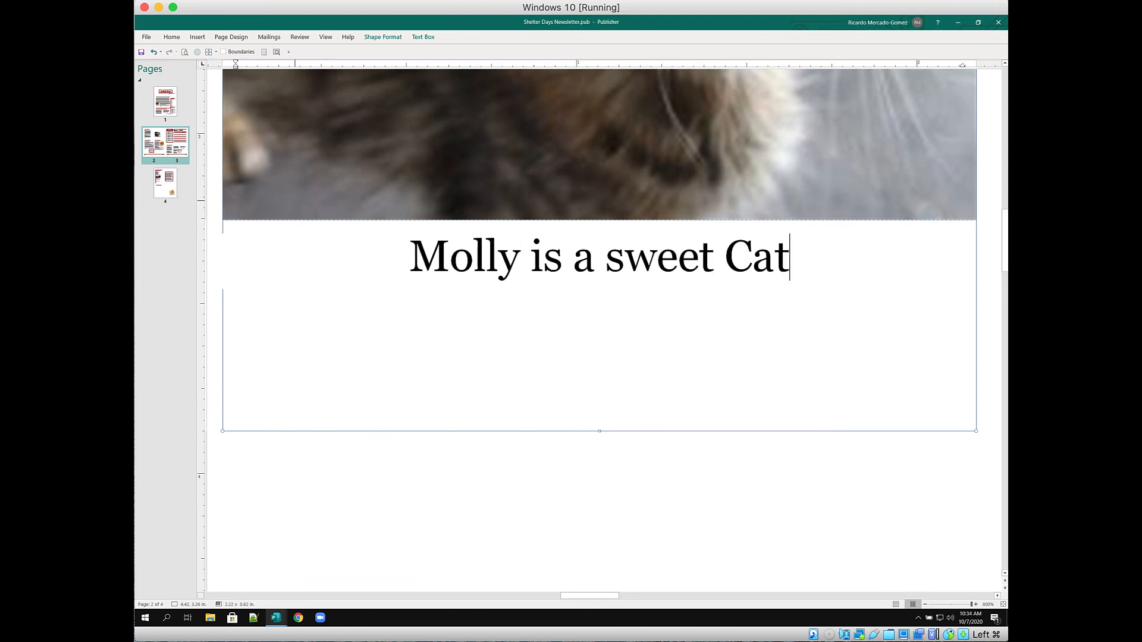
{"action": "left_click", "coordinate": [264, 53]}
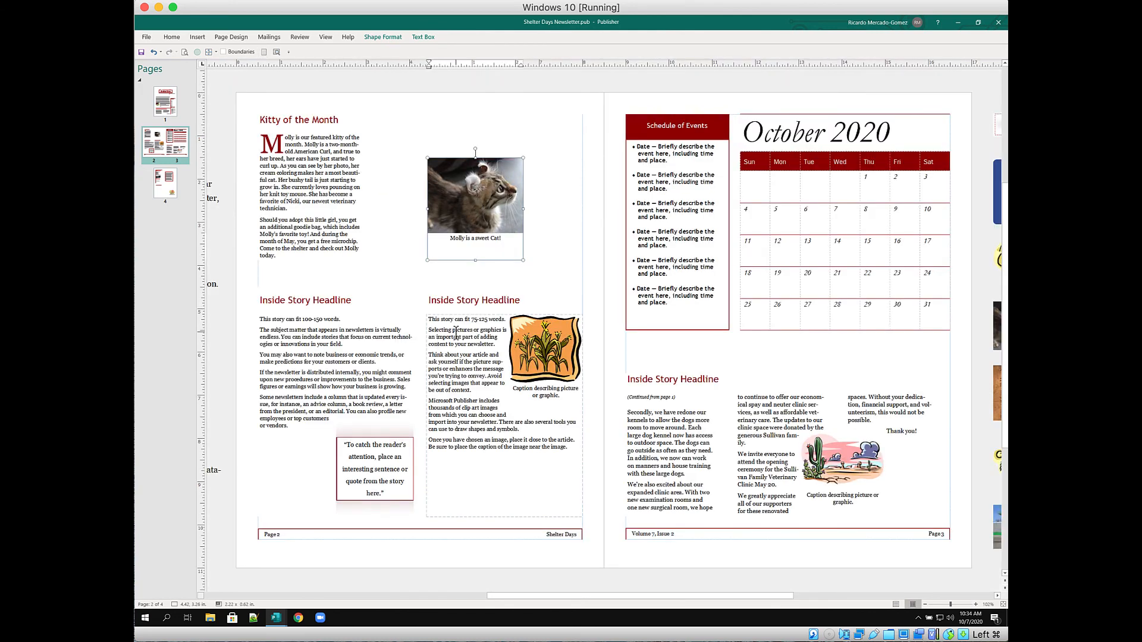
{"action": "type", "text": "!"}
{"action": "key", "text": "Escape"}
Increase the font size of the entire Kitty of the Month article text to 12.
{"action": "left_click", "coordinate": [362, 173]}
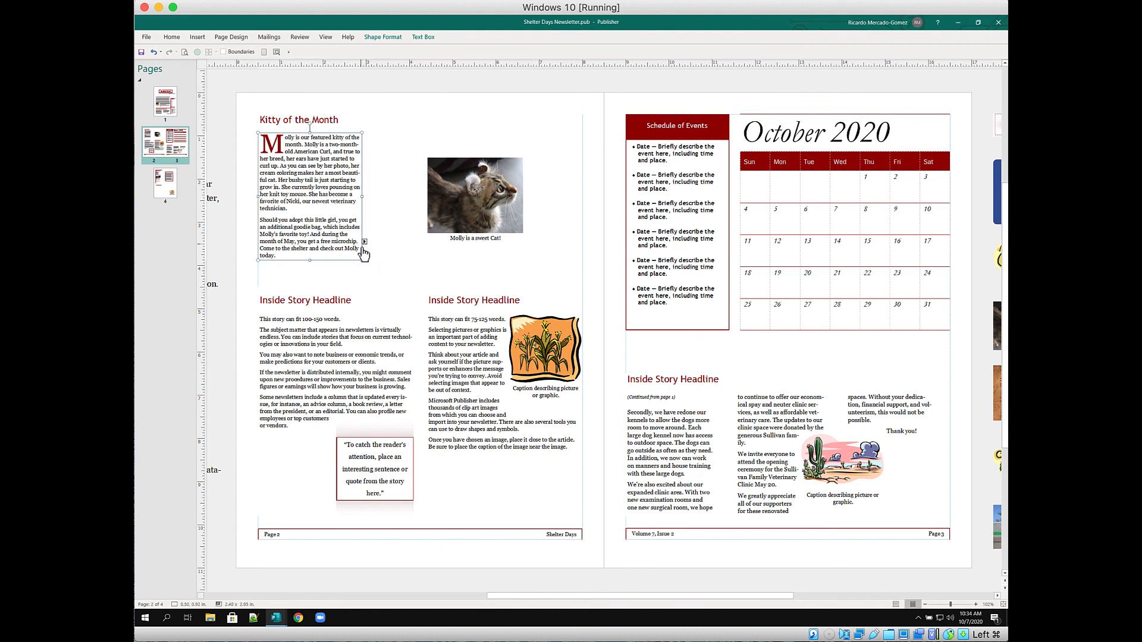
{"action": "left_click", "coordinate": [291, 141]}
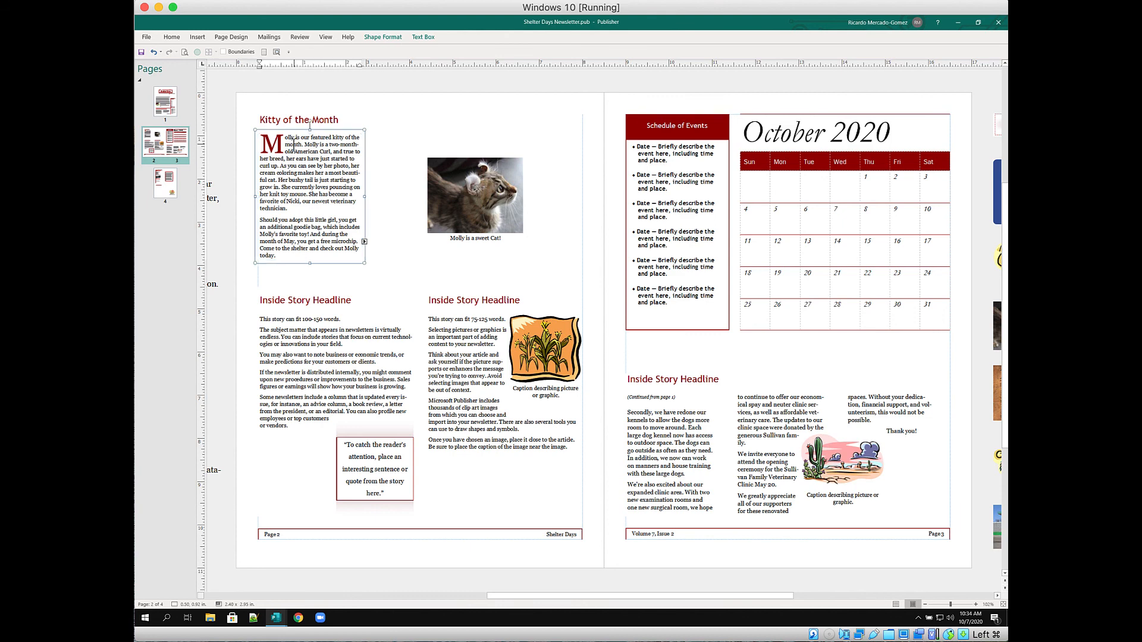
{"action": "key", "text": "ctrl+a"}
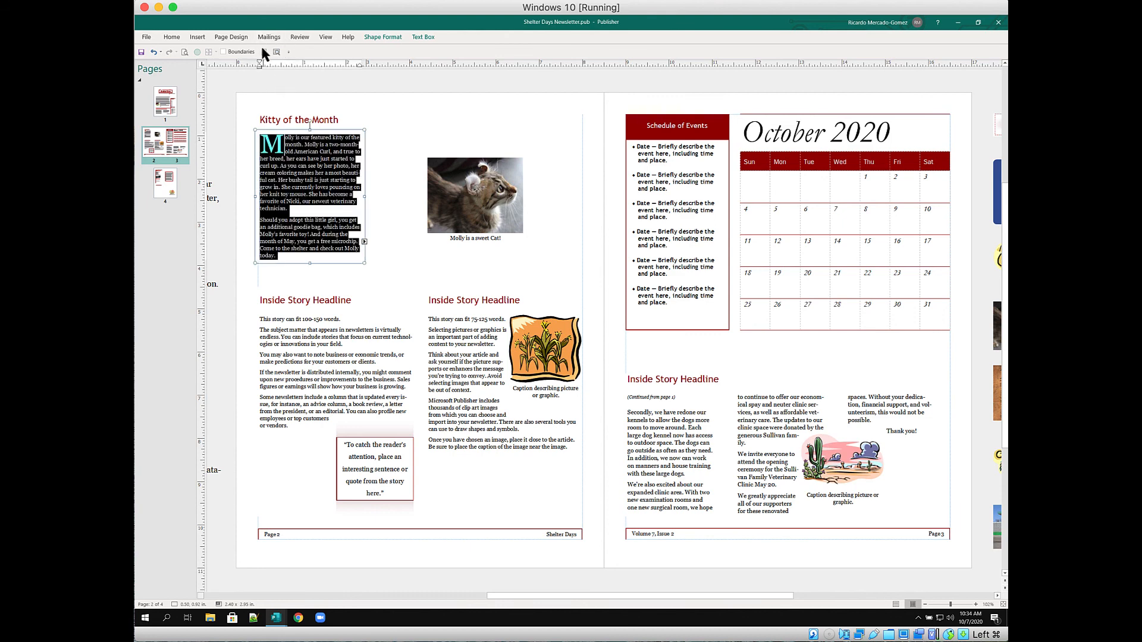
{"action": "left_click", "coordinate": [171, 39]}
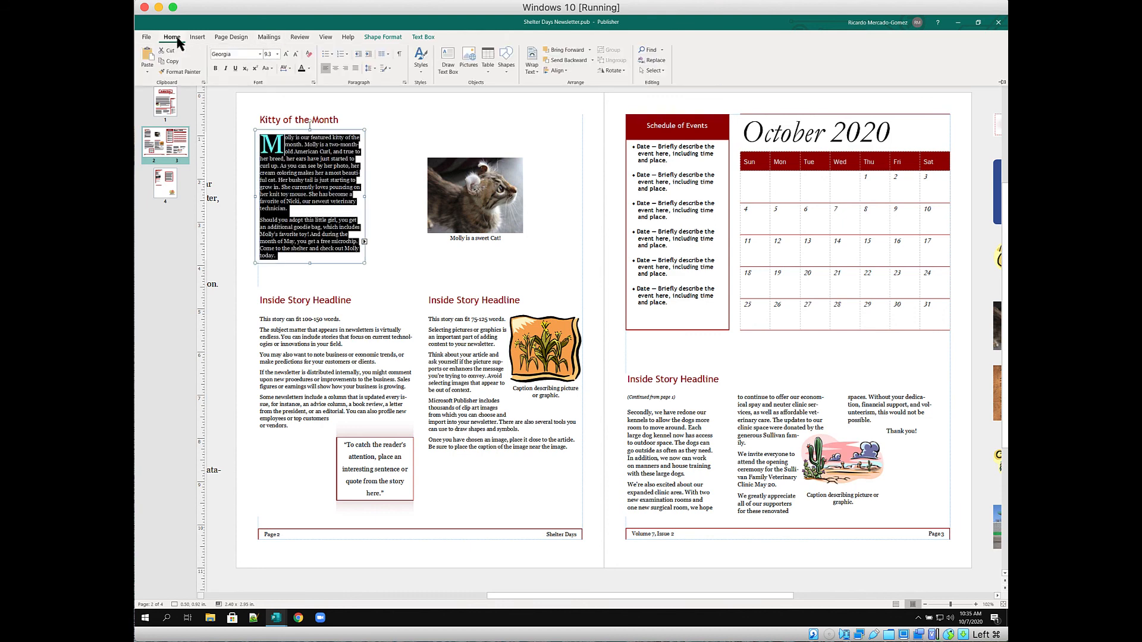
{"action": "left_click", "coordinate": [286, 54]}
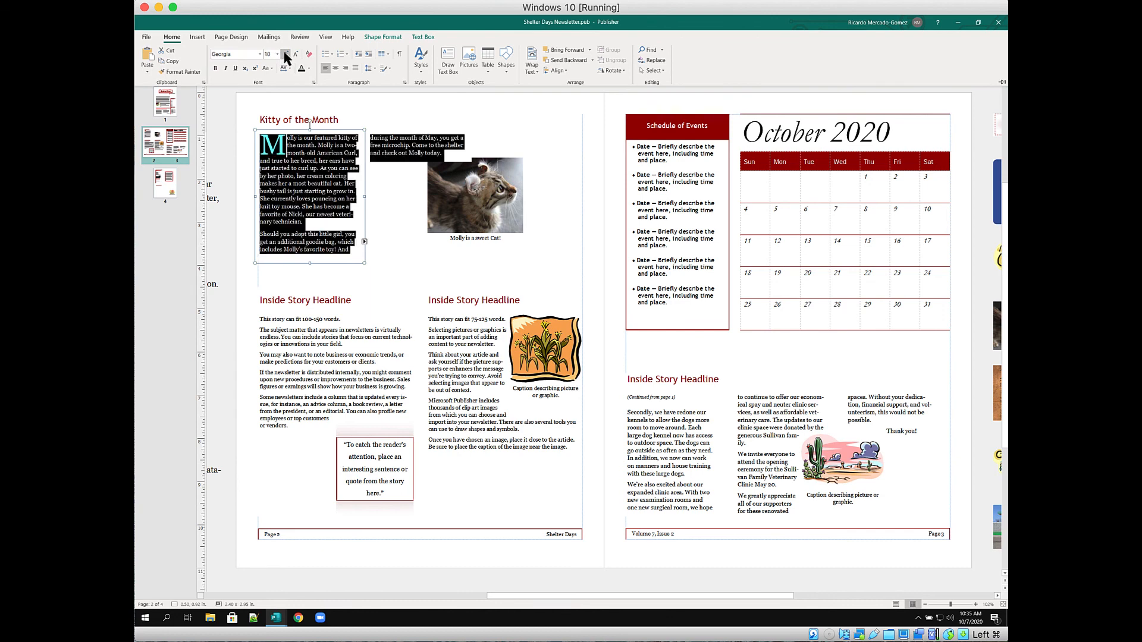
{"action": "left_click", "coordinate": [286, 55]}
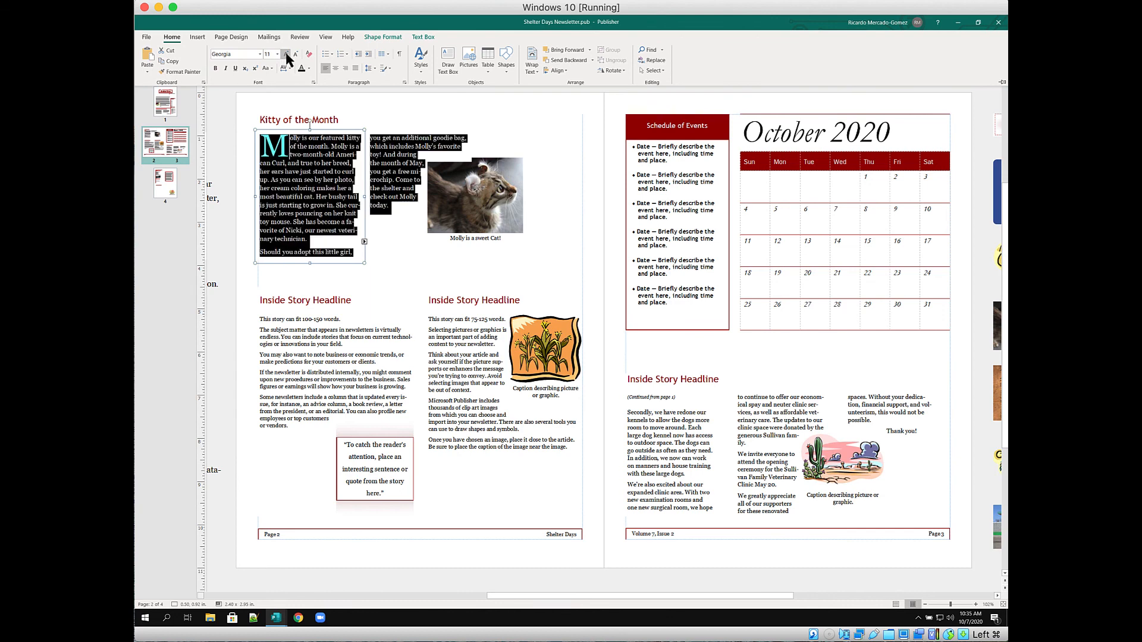
{"action": "left_click", "coordinate": [286, 54]}
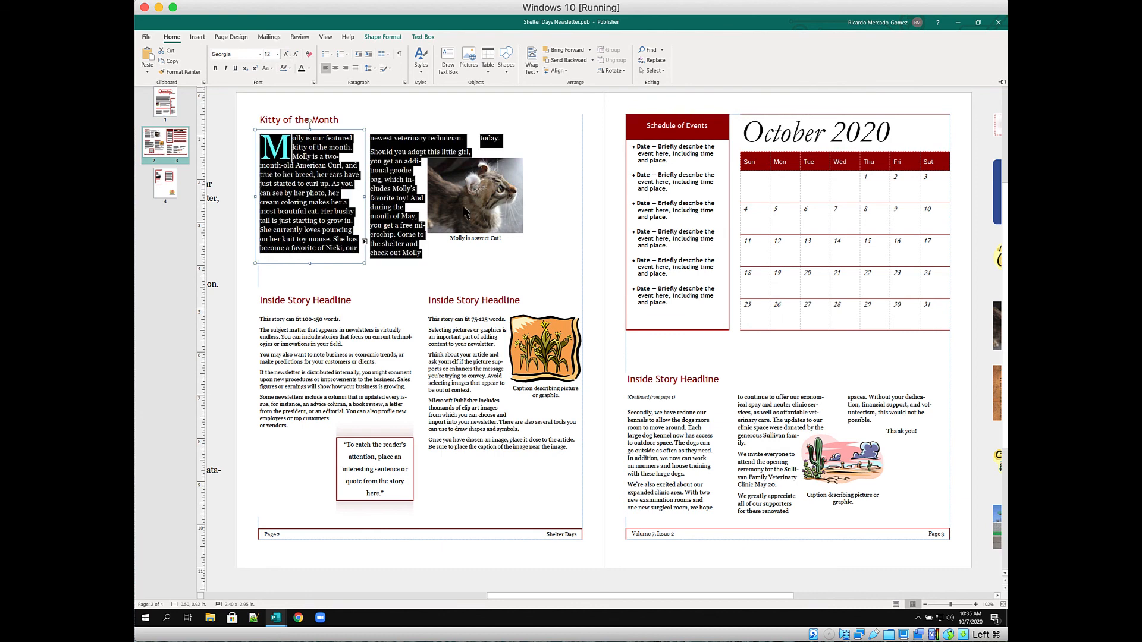
{"action": "key", "text": "ctrl+F1"}
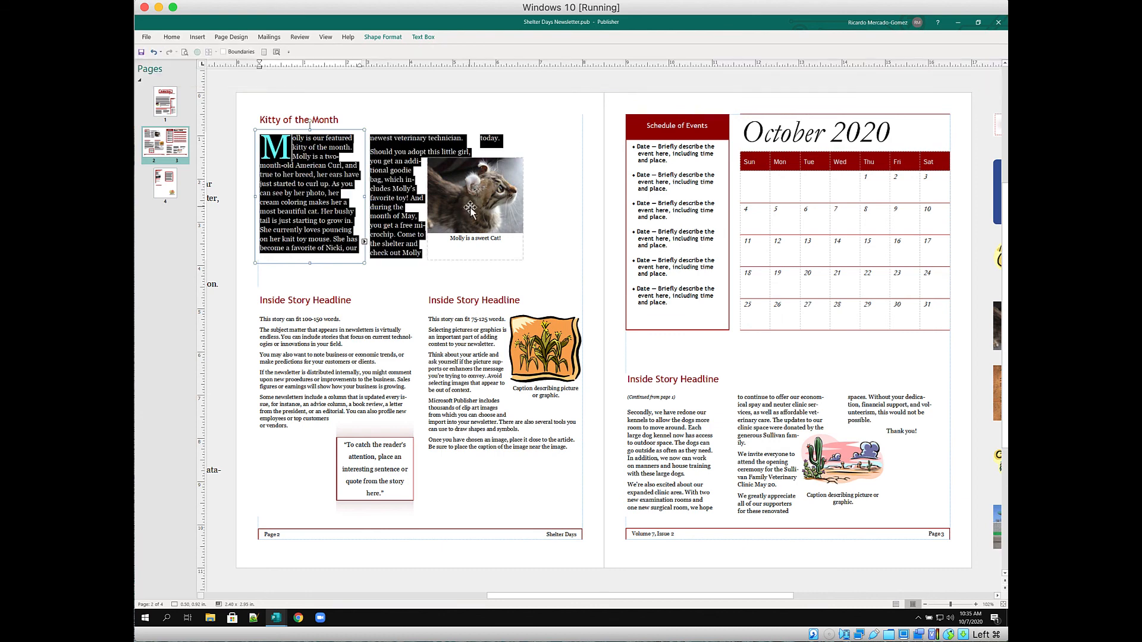
Move the captioned cat photo about 1 inch to the right, off the article's second column, and deselect it.
{"action": "left_click_drag", "start_coordinate": [484, 202], "coordinate": [528, 202]}
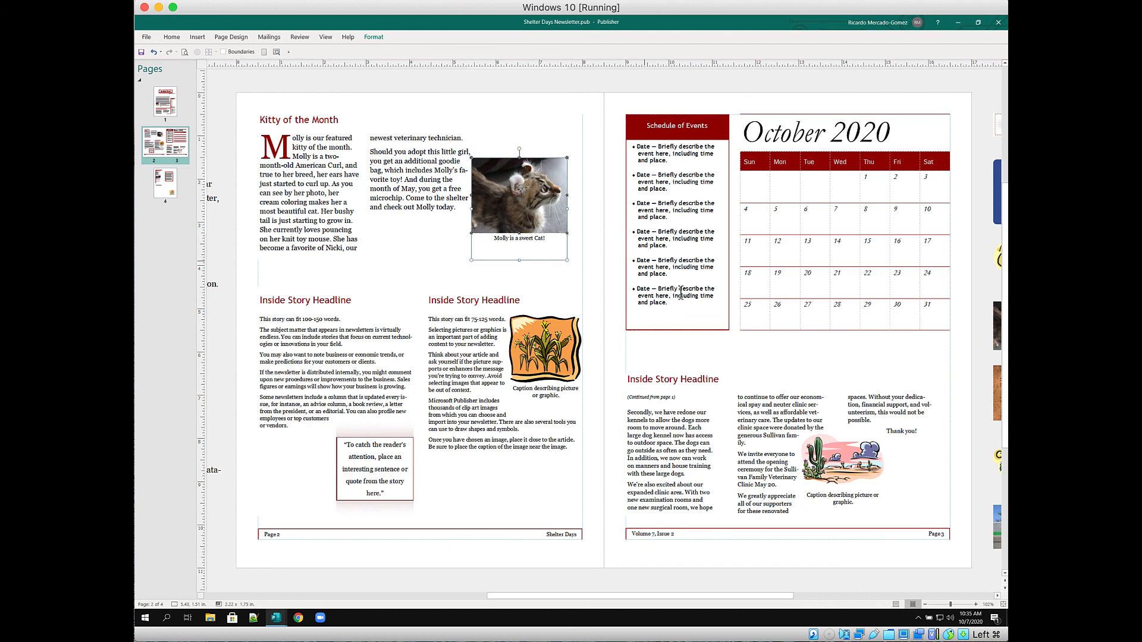
{"action": "left_click", "coordinate": [653, 372]}
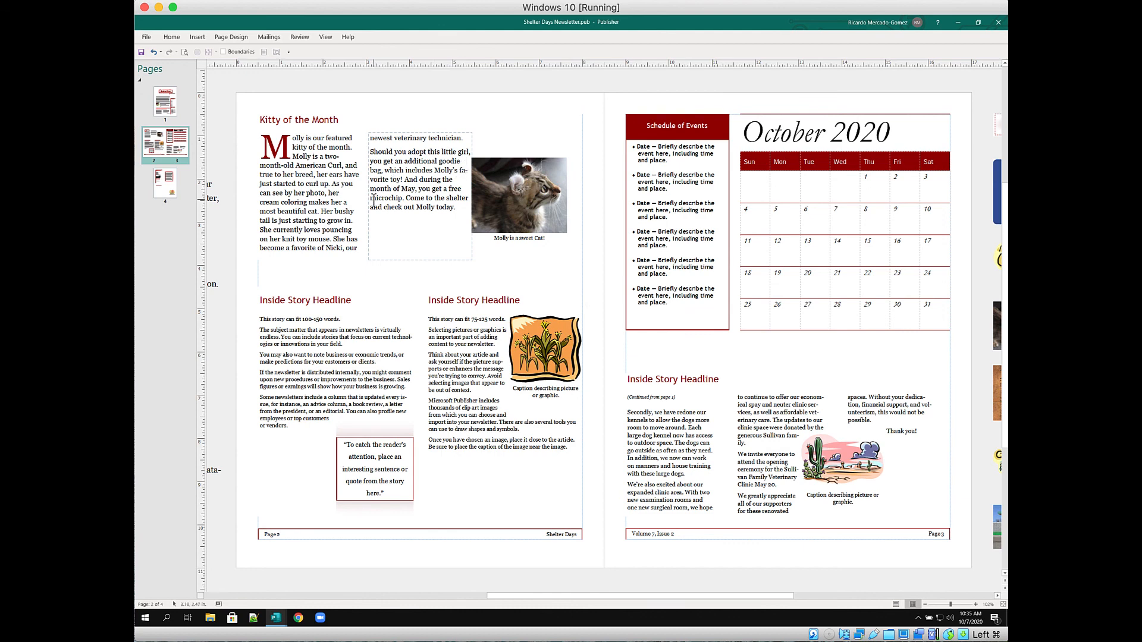
Justify the entire Kitty of the Month article text across both columns and deselect it.
{"action": "left_click", "coordinate": [306, 176]}
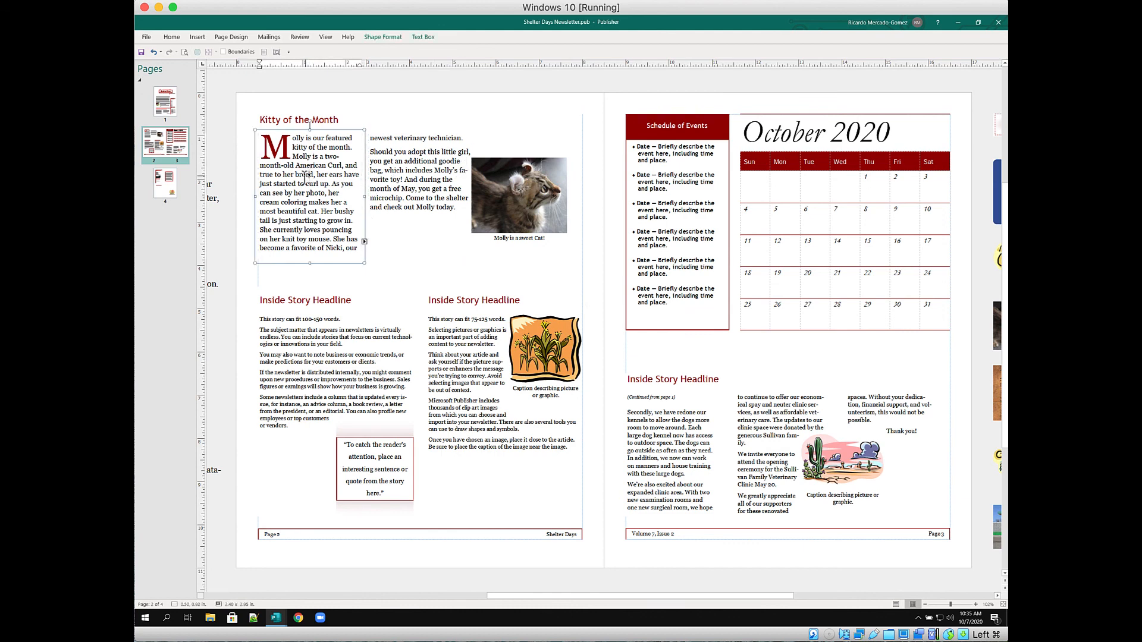
{"action": "left_click", "coordinate": [172, 38]}
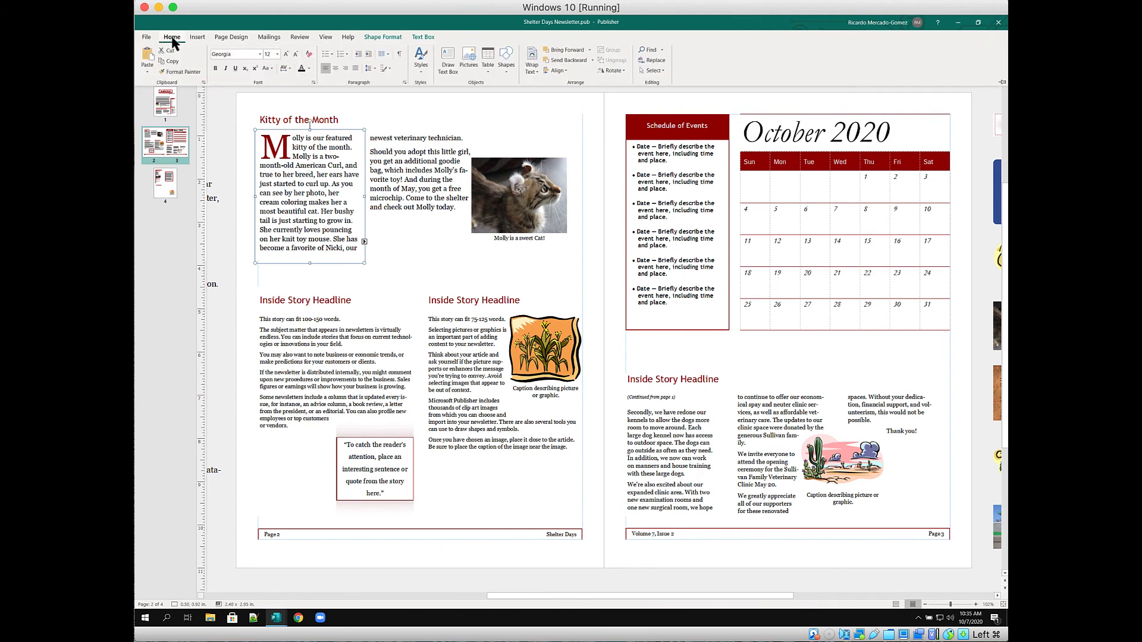
{"action": "key", "text": "ctrl+a"}
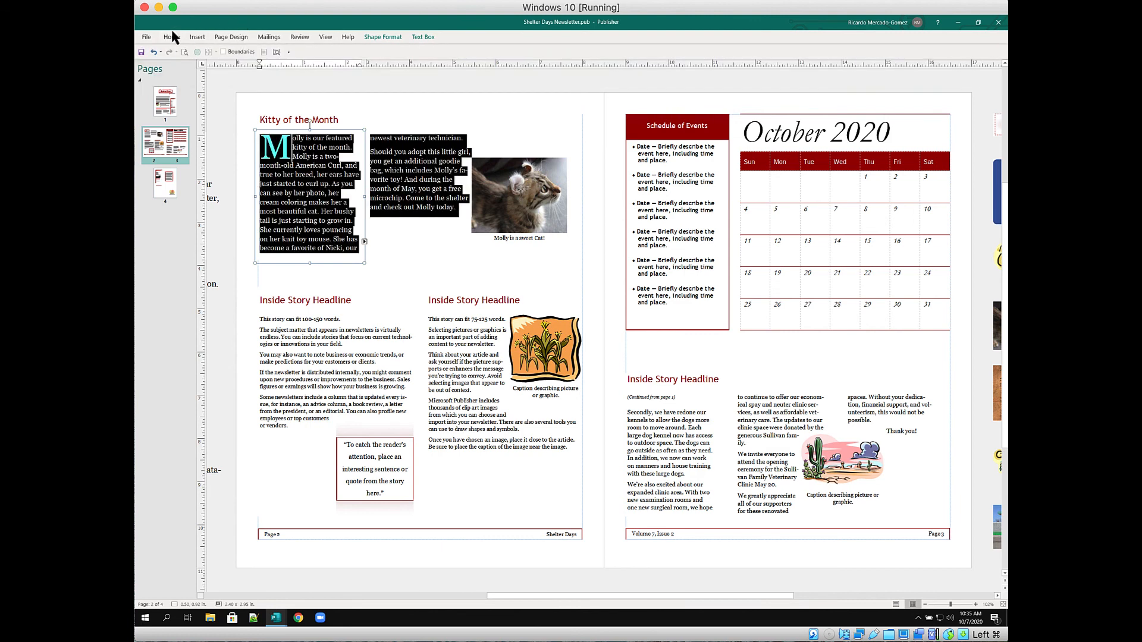
{"action": "left_click", "coordinate": [171, 38]}
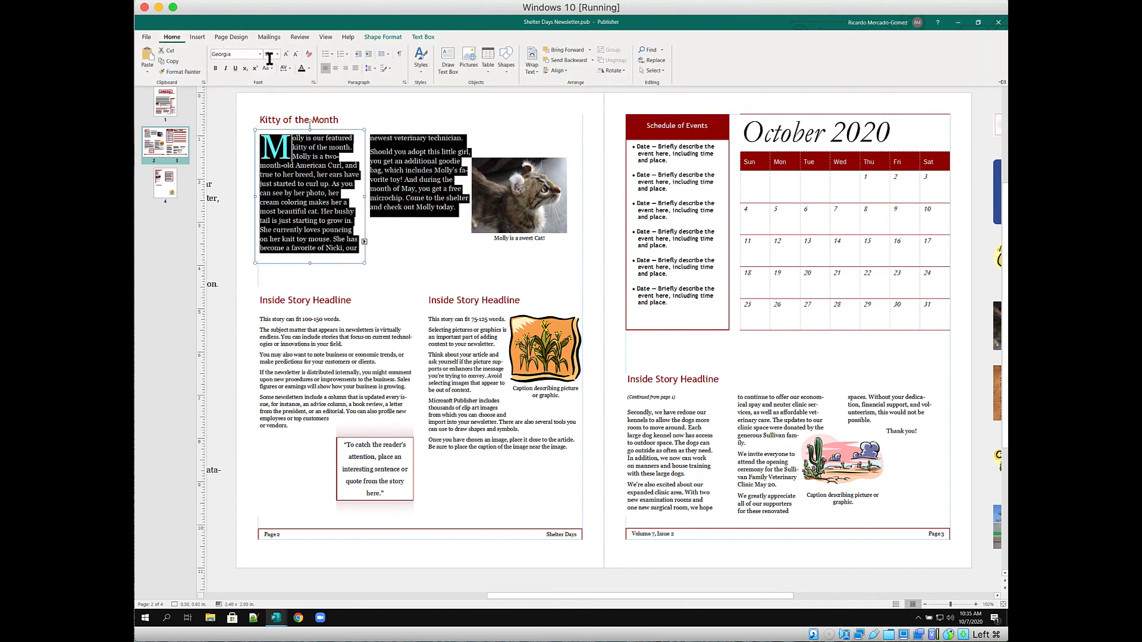
{"action": "left_click", "coordinate": [355, 69]}
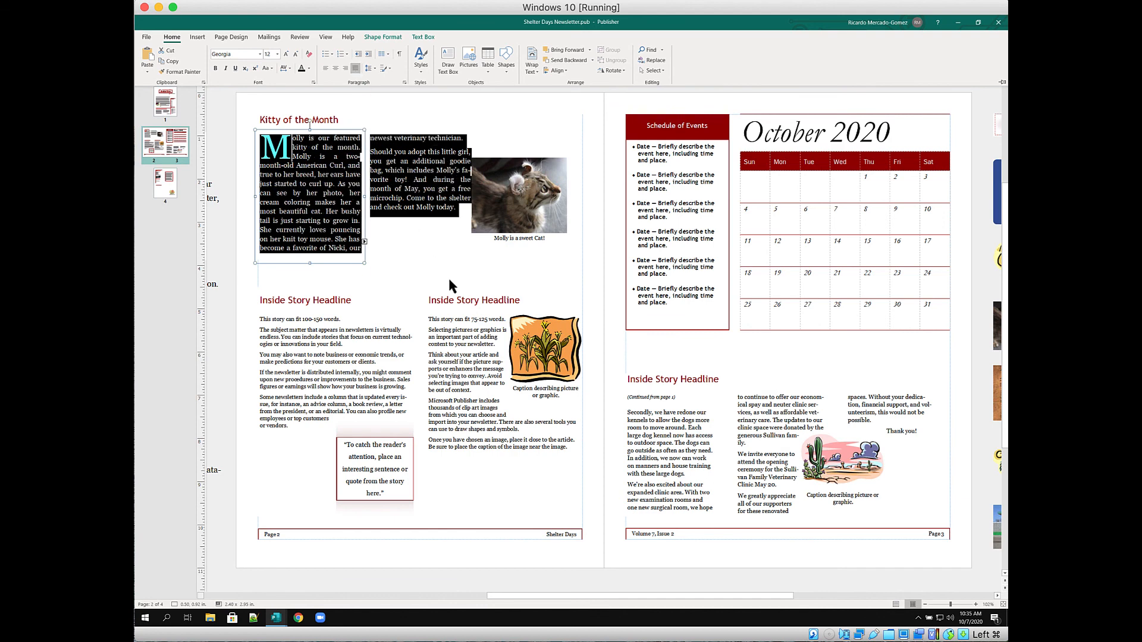
{"action": "left_click", "coordinate": [481, 249]}
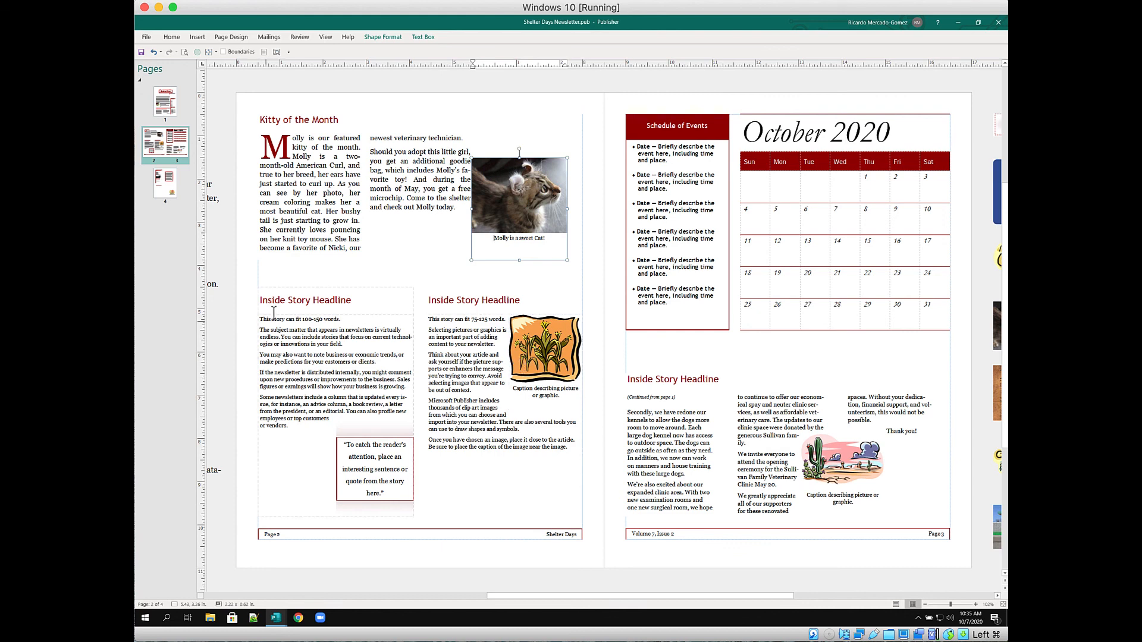
Replace the placeholder headline of the lower-left story on page 2 with "Microchip with May Adoption" and set its text fit to Best Fit.
{"action": "left_click", "coordinate": [292, 299]}
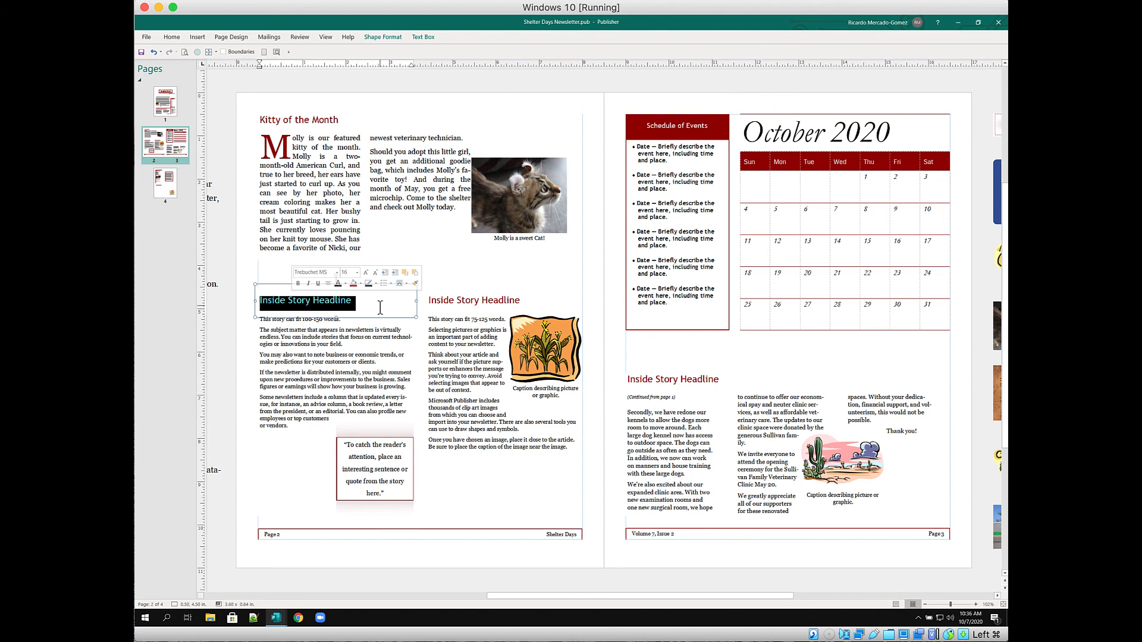
{"action": "type", "text": "Mi"}
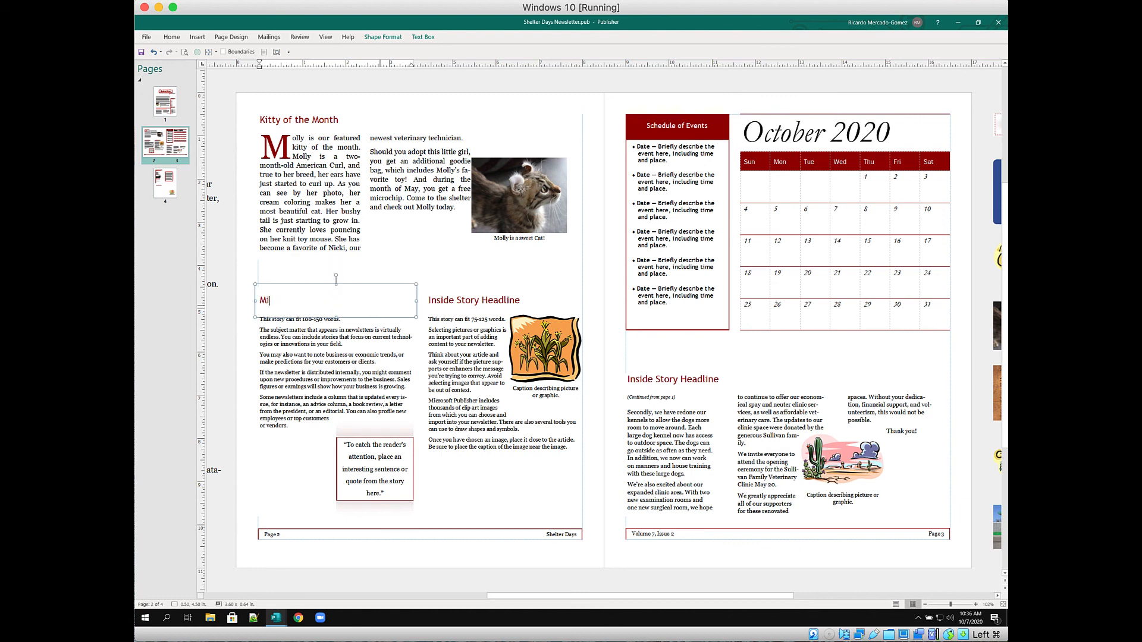
{"action": "type", "text": "crochip with May Adoption"}
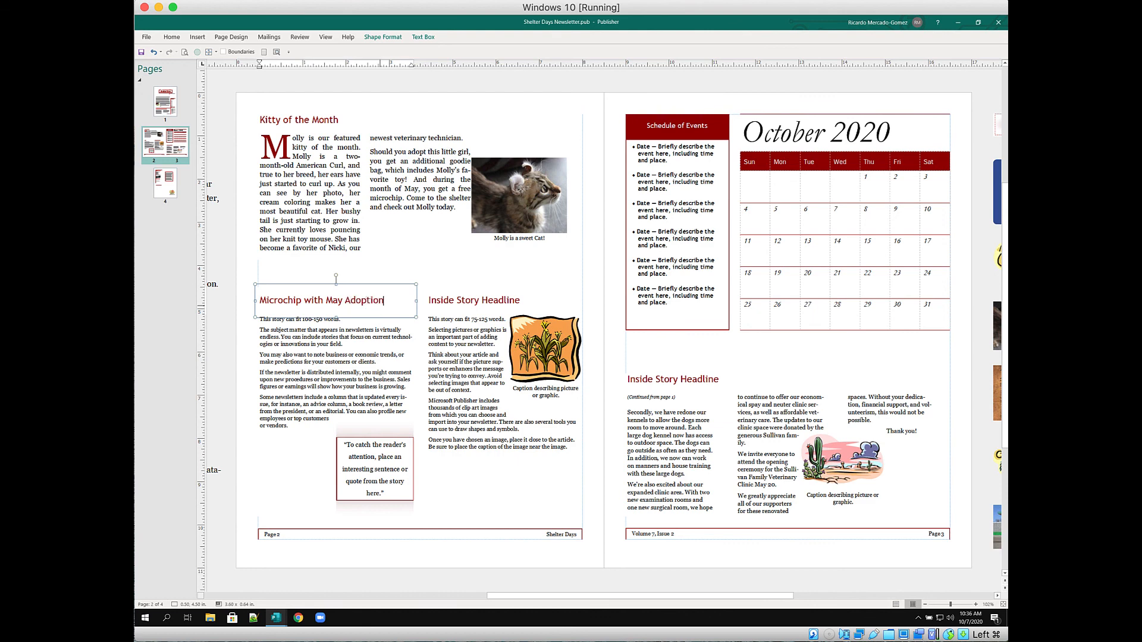
{"action": "left_click_drag", "start_coordinate": [390, 301], "coordinate": [237, 298]}
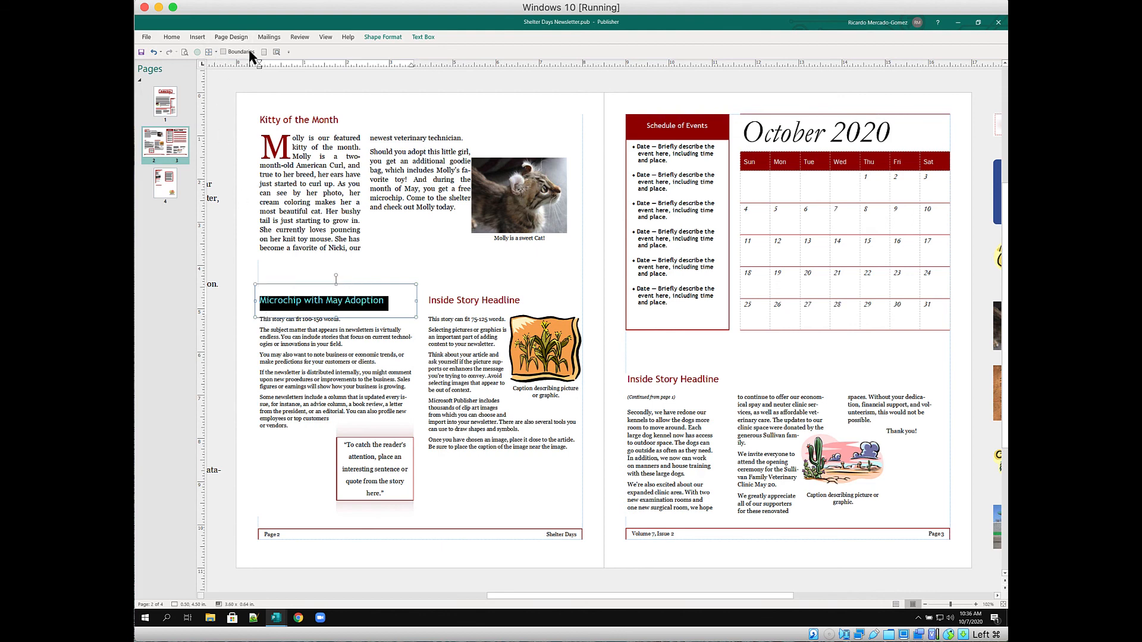
{"action": "left_click", "coordinate": [214, 52]}
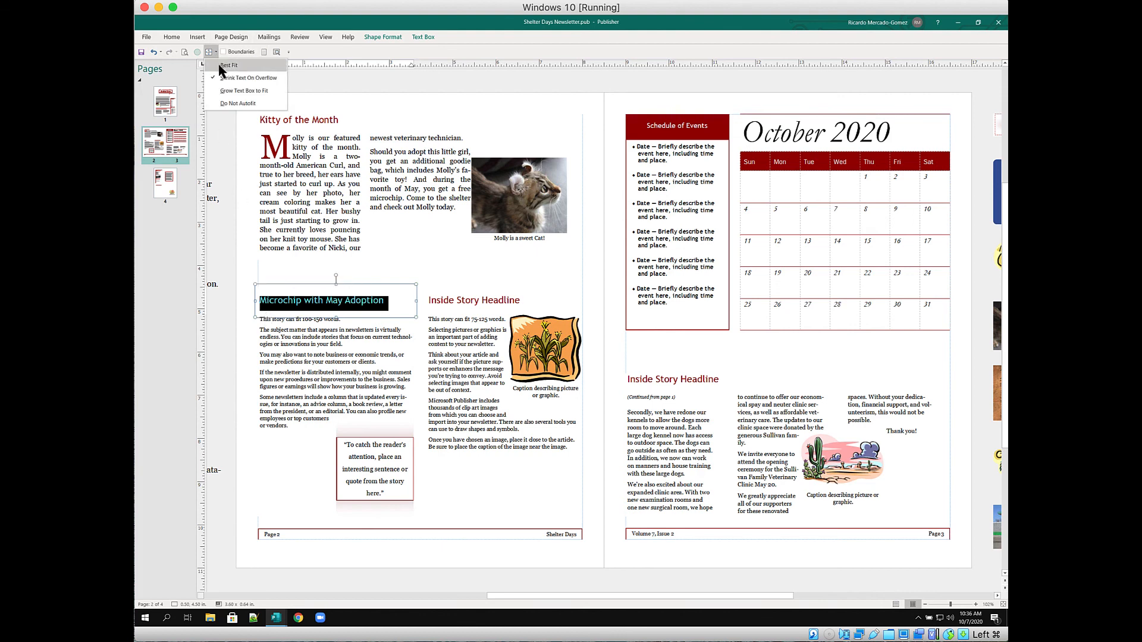
{"action": "left_click", "coordinate": [224, 66]}
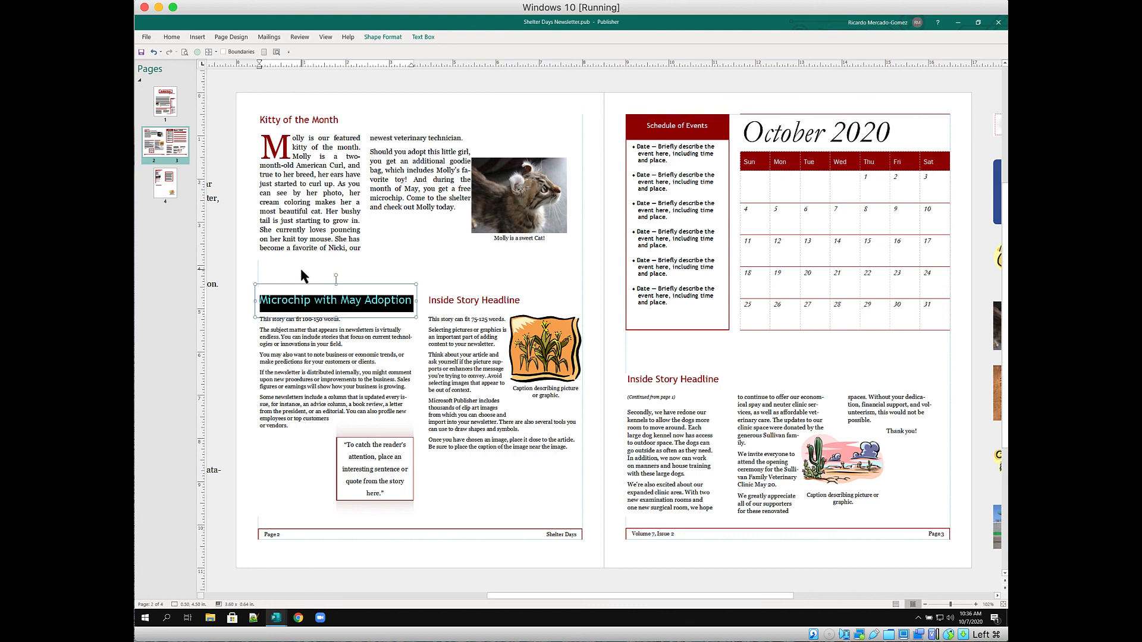
Replace the entire placeholder story under the Microchip with May Adoption headline with the text of Microchips.docx.
{"action": "left_click", "coordinate": [304, 335]}
{"action": "key", "text": "ctrl+a"}
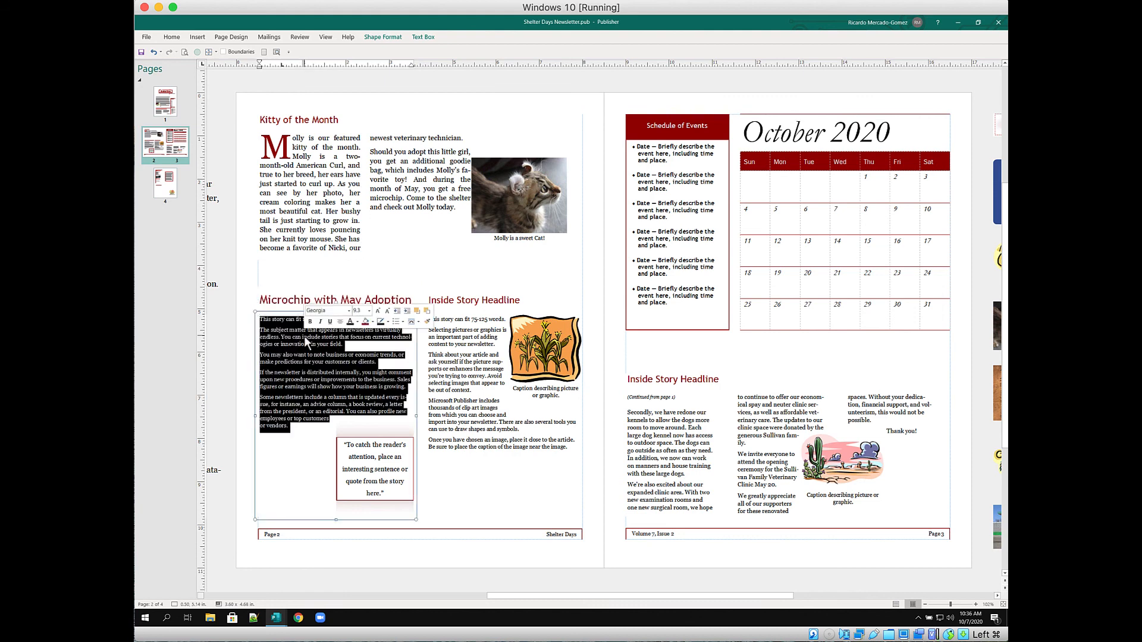
{"action": "left_click", "coordinate": [198, 38]}
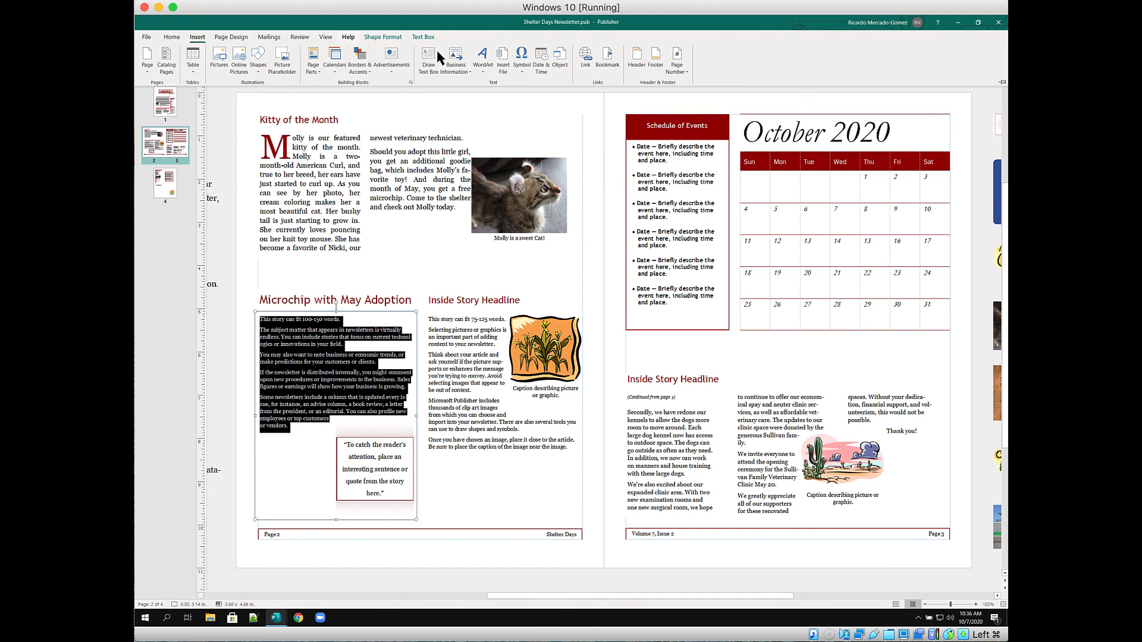
{"action": "left_click", "coordinate": [503, 60]}
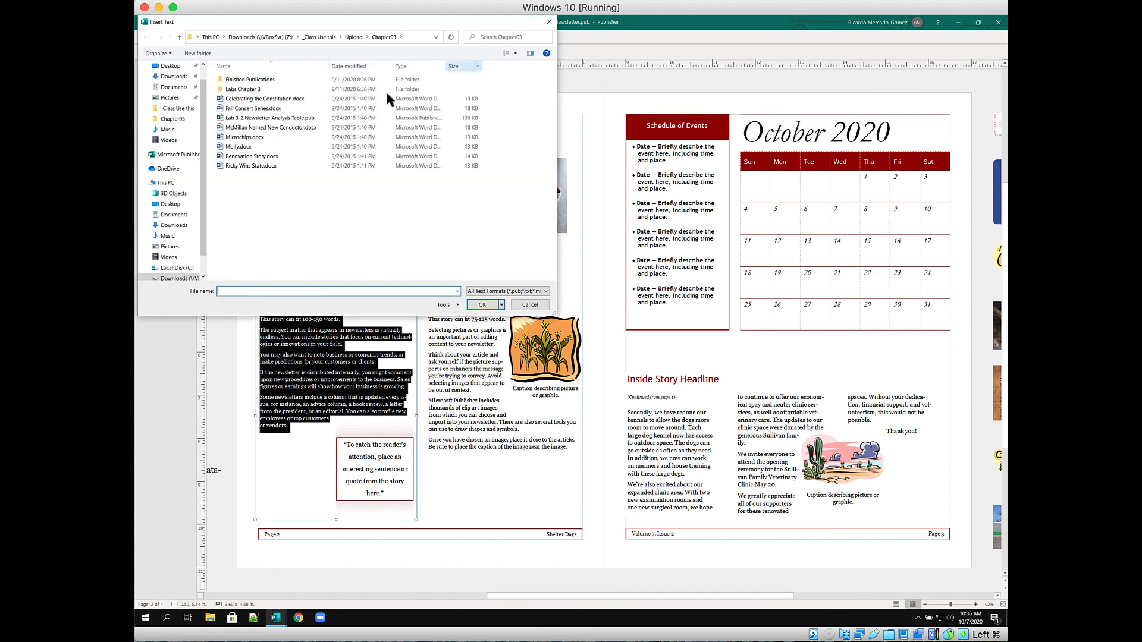
{"action": "left_click", "coordinate": [241, 137]}
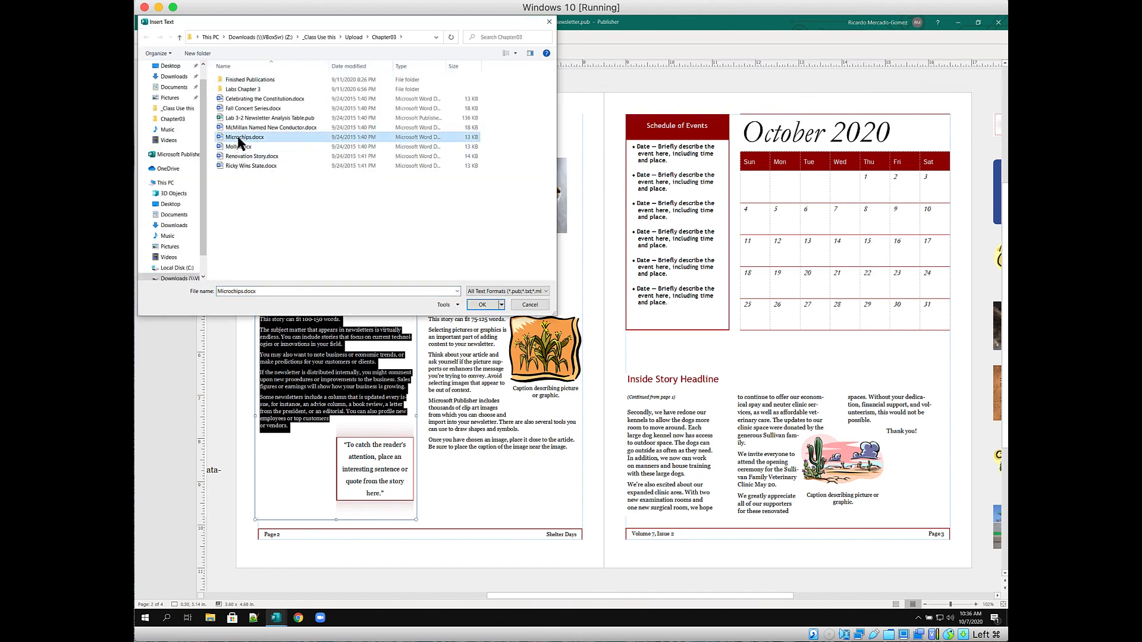
{"action": "left_click", "coordinate": [482, 305]}
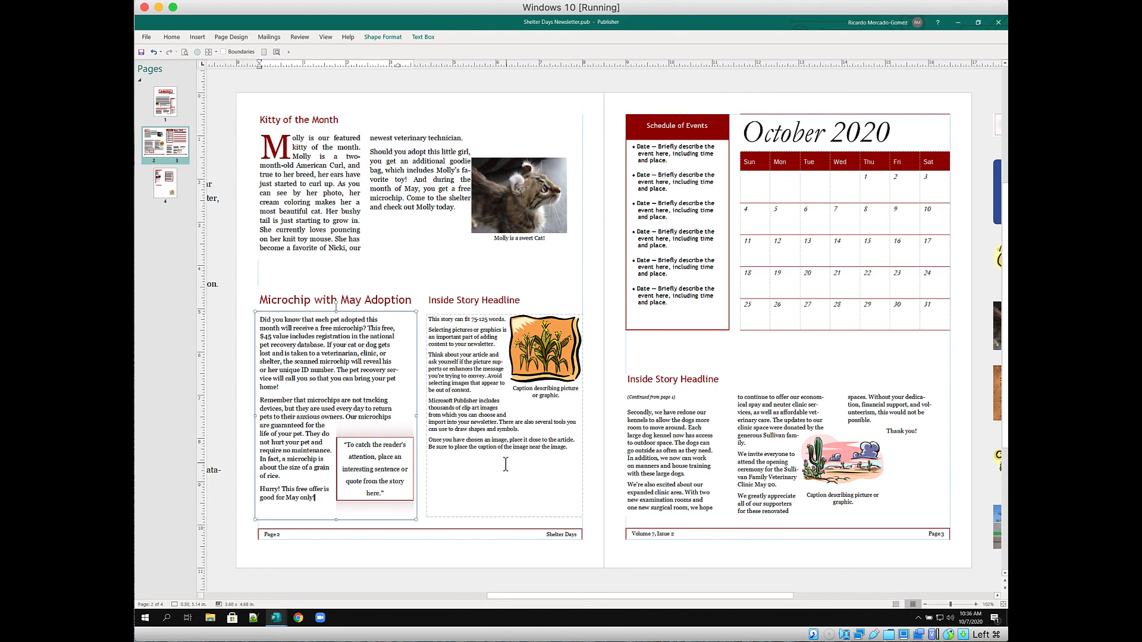
Apply a dark red, three-line drop cap to the first letter of the microchip article and save the newsletter.
{"action": "left_click", "coordinate": [262, 321]}
{"action": "left_click", "coordinate": [423, 37]}
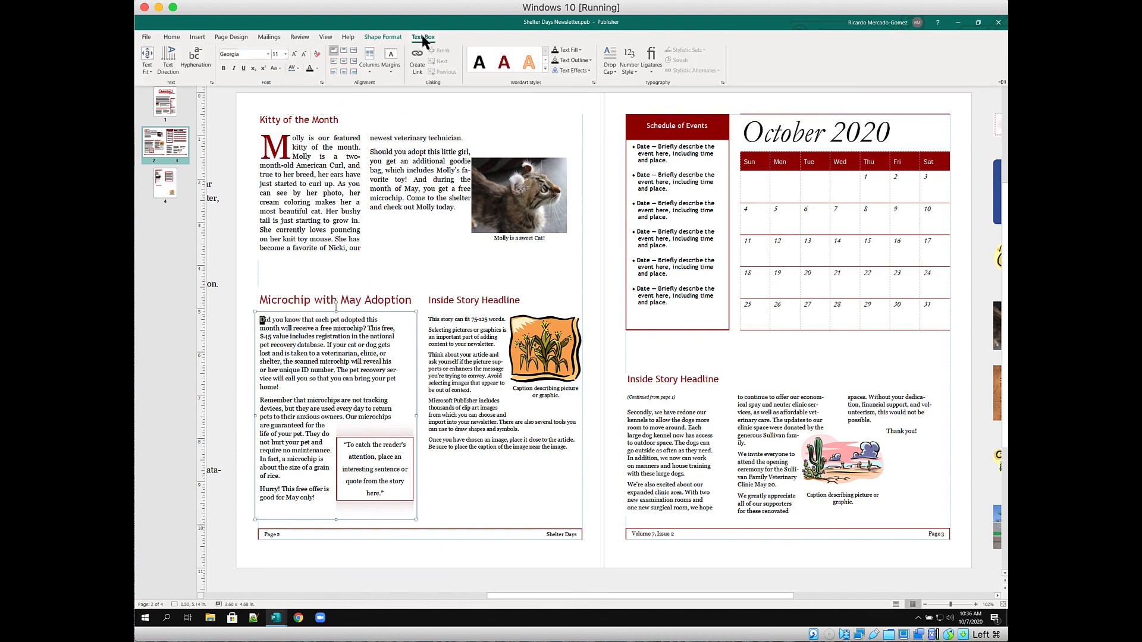
{"action": "left_click", "coordinate": [615, 70]}
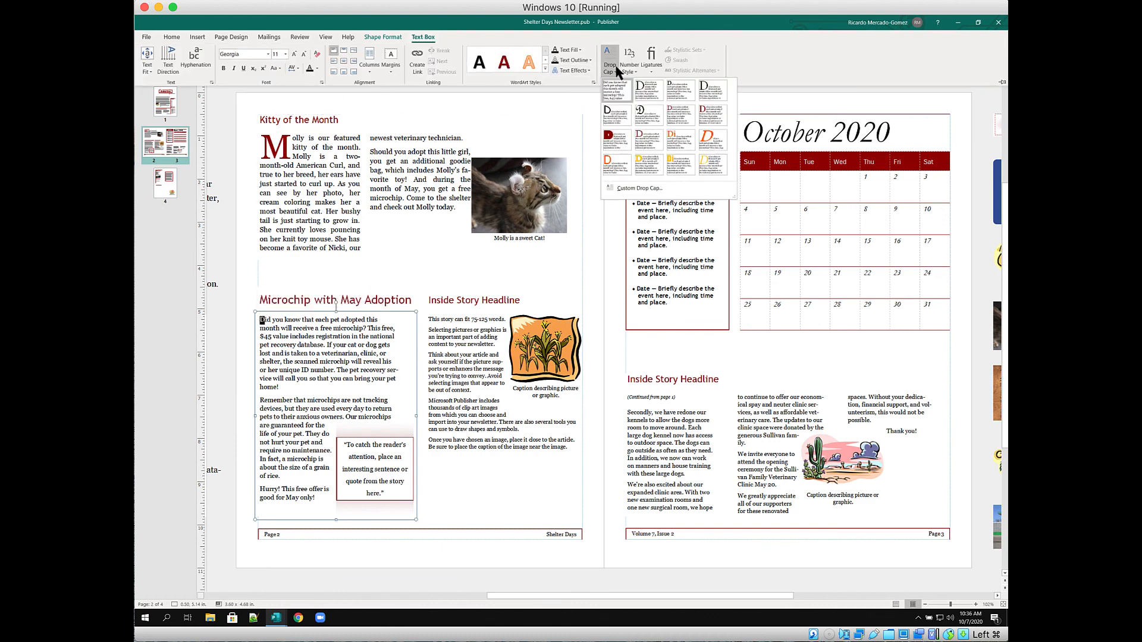
{"action": "left_click", "coordinate": [706, 107]}
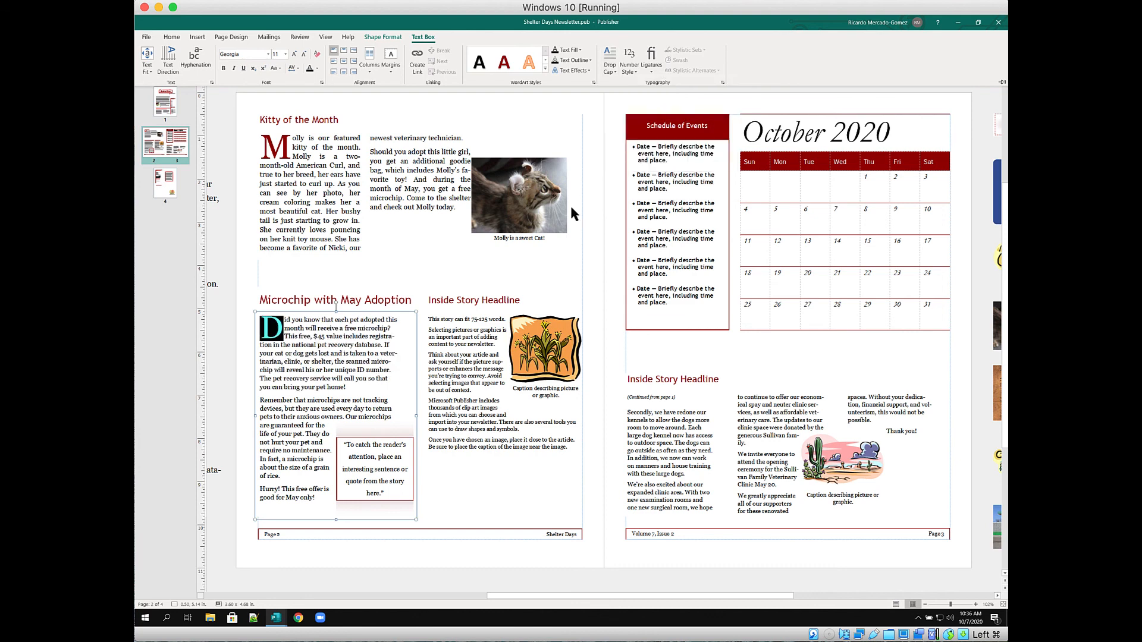
{"action": "left_click", "coordinate": [317, 385]}
{"action": "left_click", "coordinate": [320, 369]}
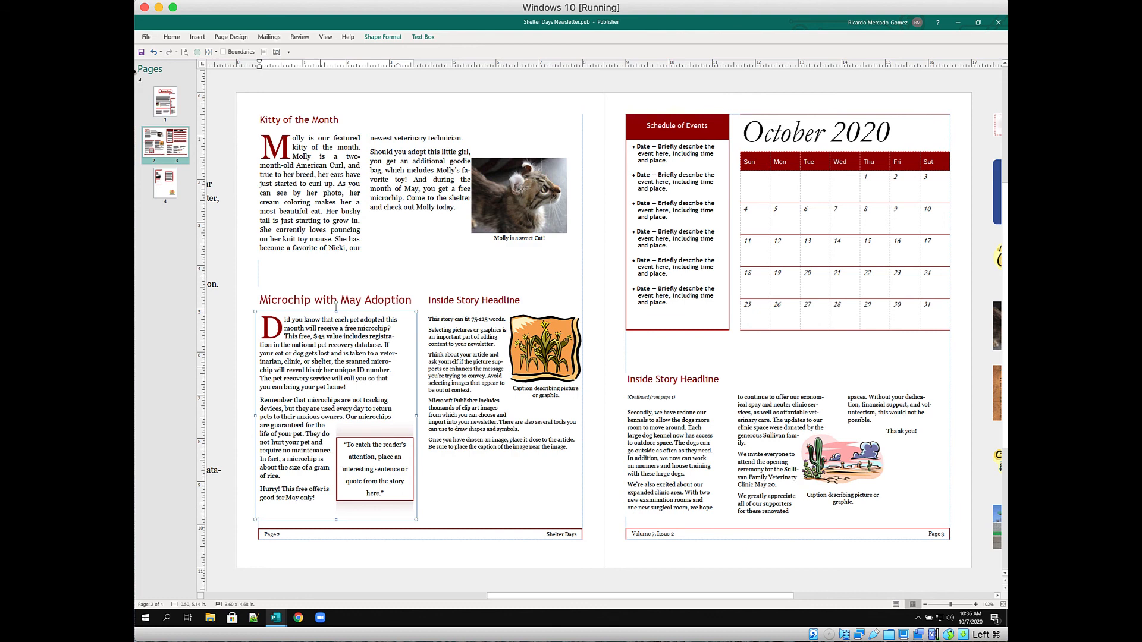
{"action": "left_click", "coordinate": [141, 53]}
Replace the pull quote placeholder in the microchip article with "This free, $45 value includes registration in the national pet recovery database." and check it close up.
{"action": "left_click", "coordinate": [458, 303]}
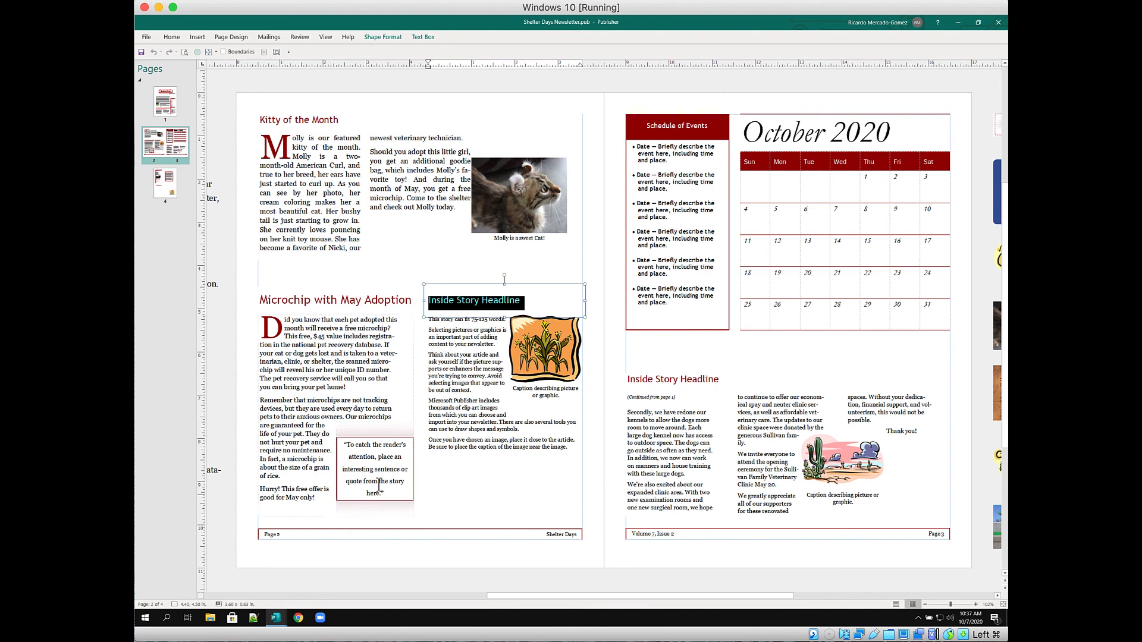
{"action": "triple_click", "coordinate": [371, 451]}
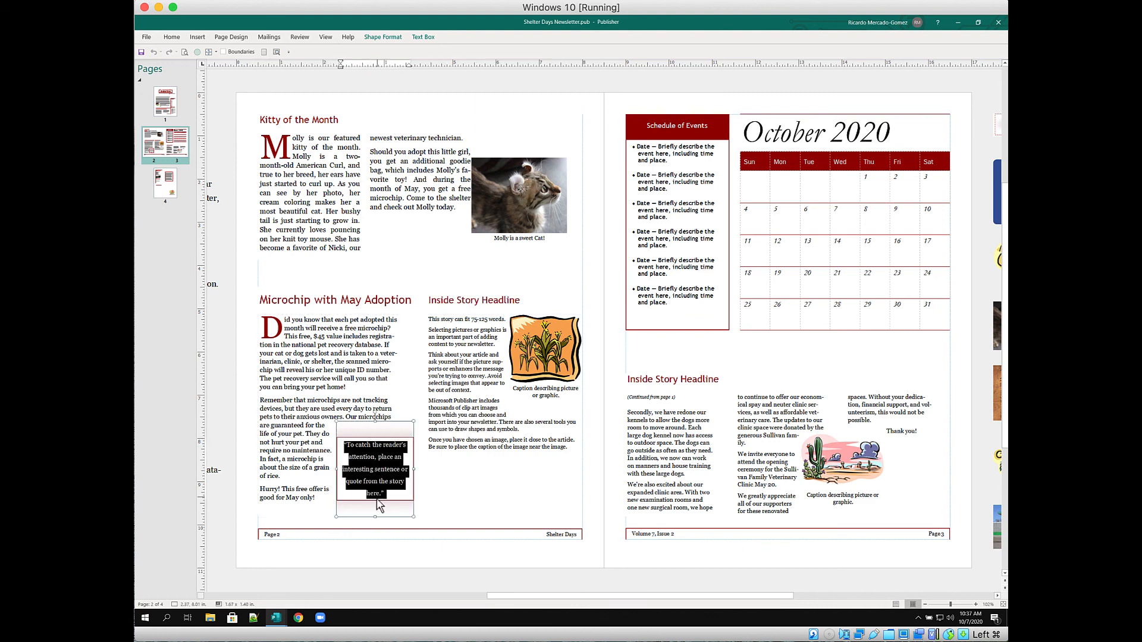
{"action": "key", "text": "BackSpace"}
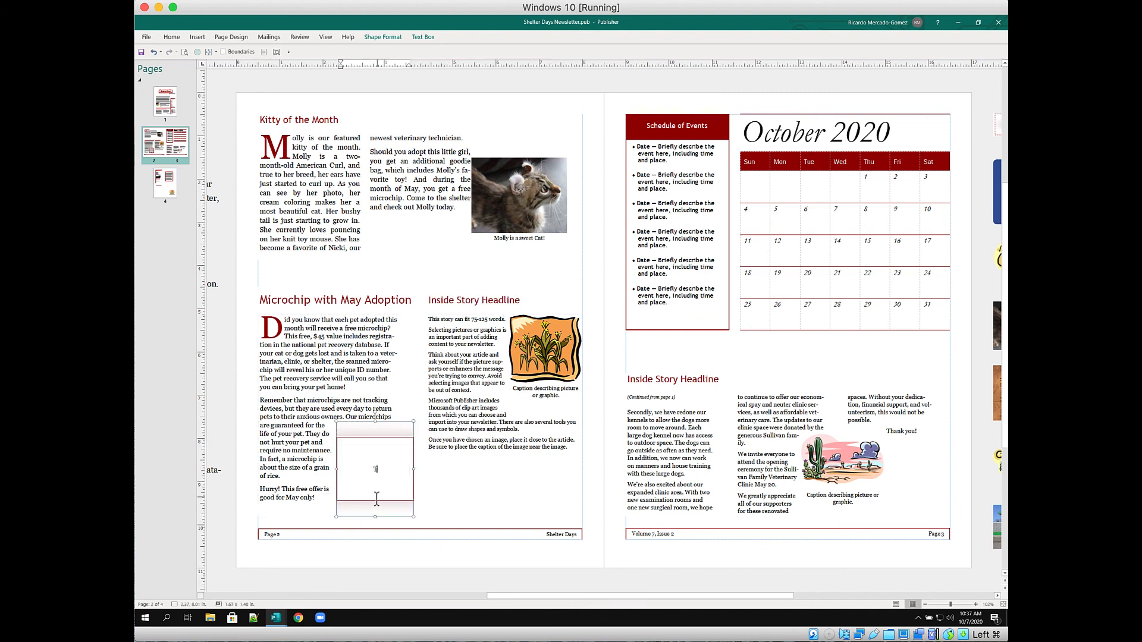
{"action": "type", "text": "This"}
{"action": "type", "text": " is"}
{"action": "key", "text": "BackSpace"}
{"action": "key", "text": "BackSpace"}
{"action": "type", "text": "free, $45 value incl"}
{"action": "type", "text": "udes registration"}
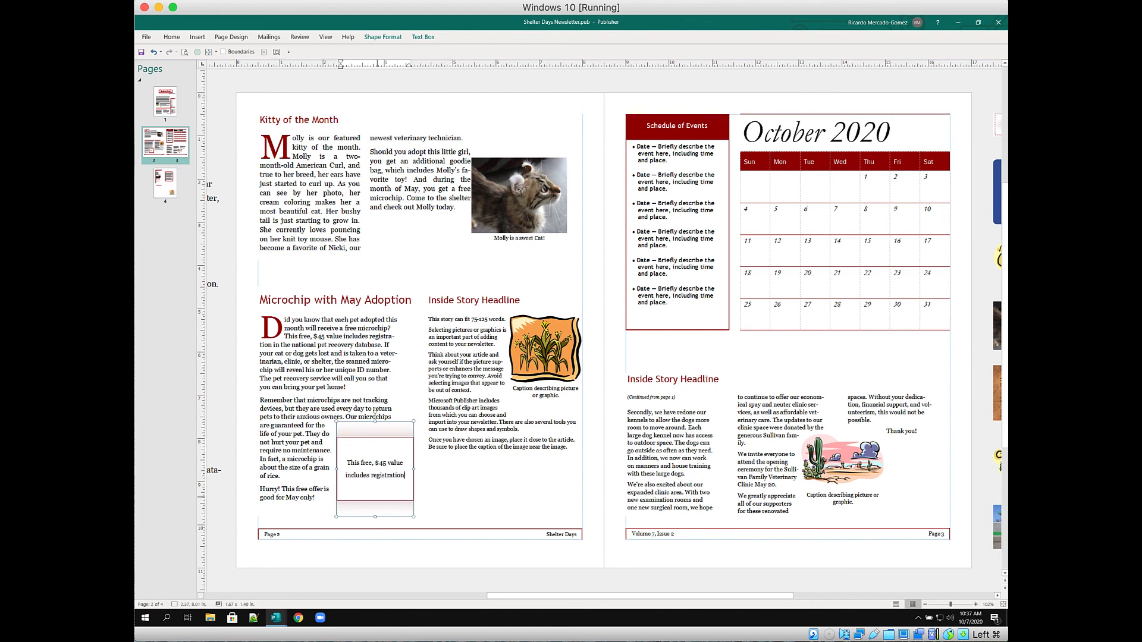
{"action": "type", "text": " in the nati"}
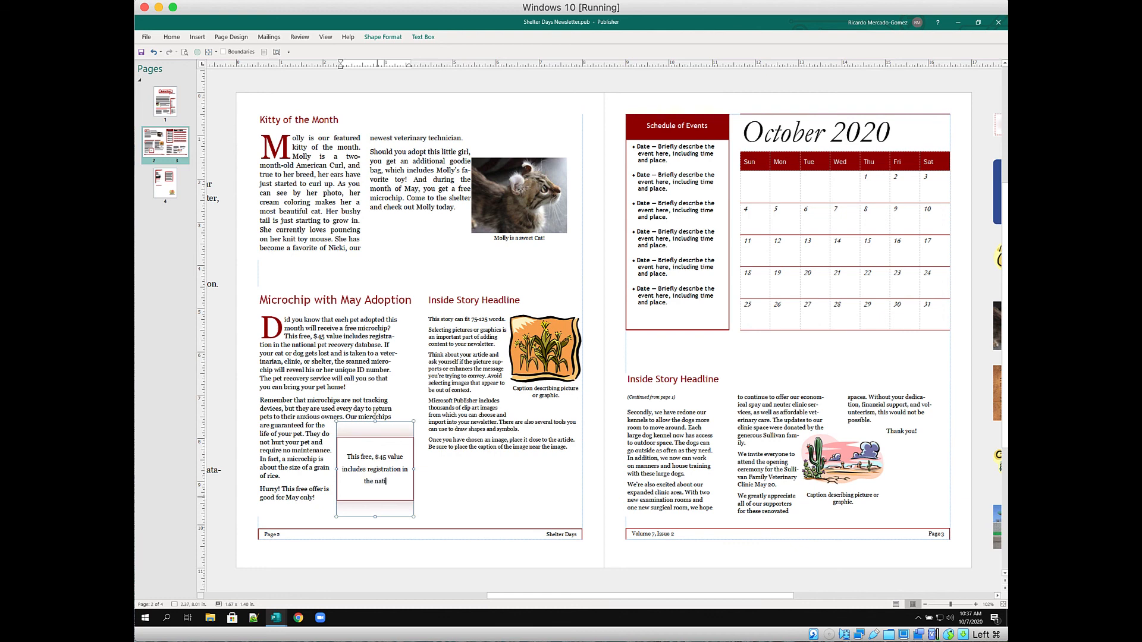
{"action": "type", "text": "onal pet recovery da"}
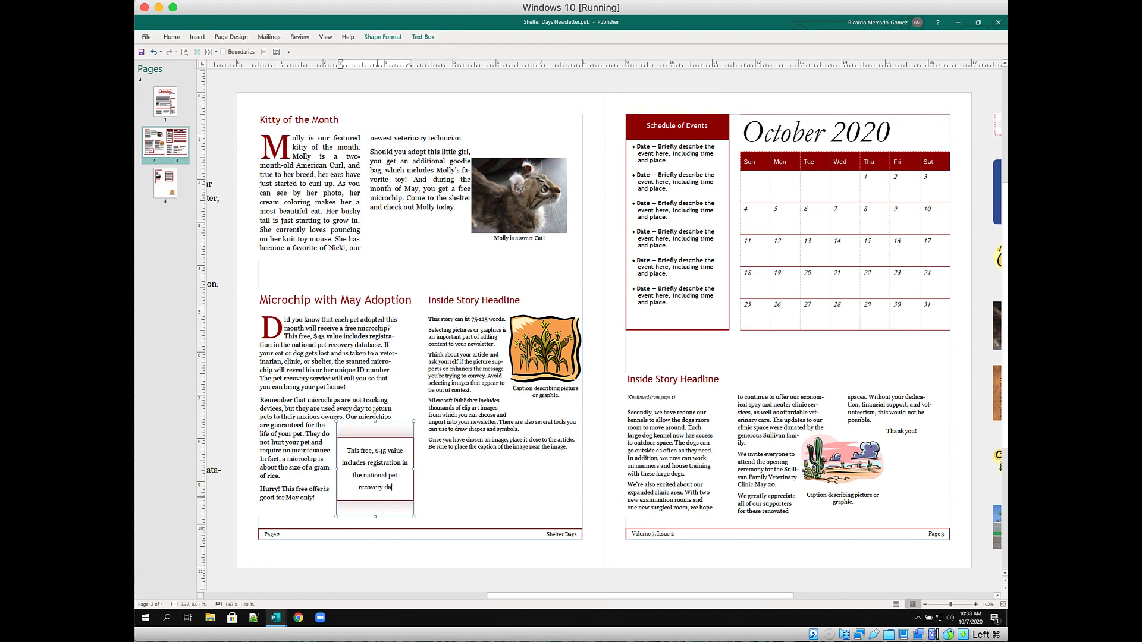
{"action": "type", "text": "tabase."}
{"action": "left_click", "coordinate": [276, 51]}
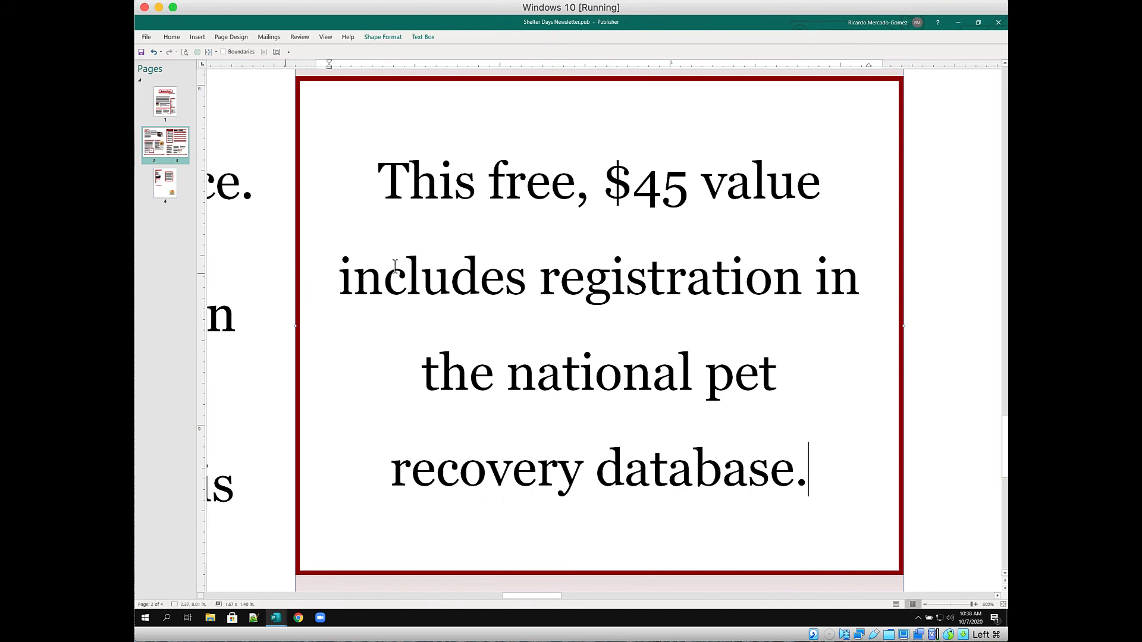
{"action": "left_click", "coordinate": [264, 52]}
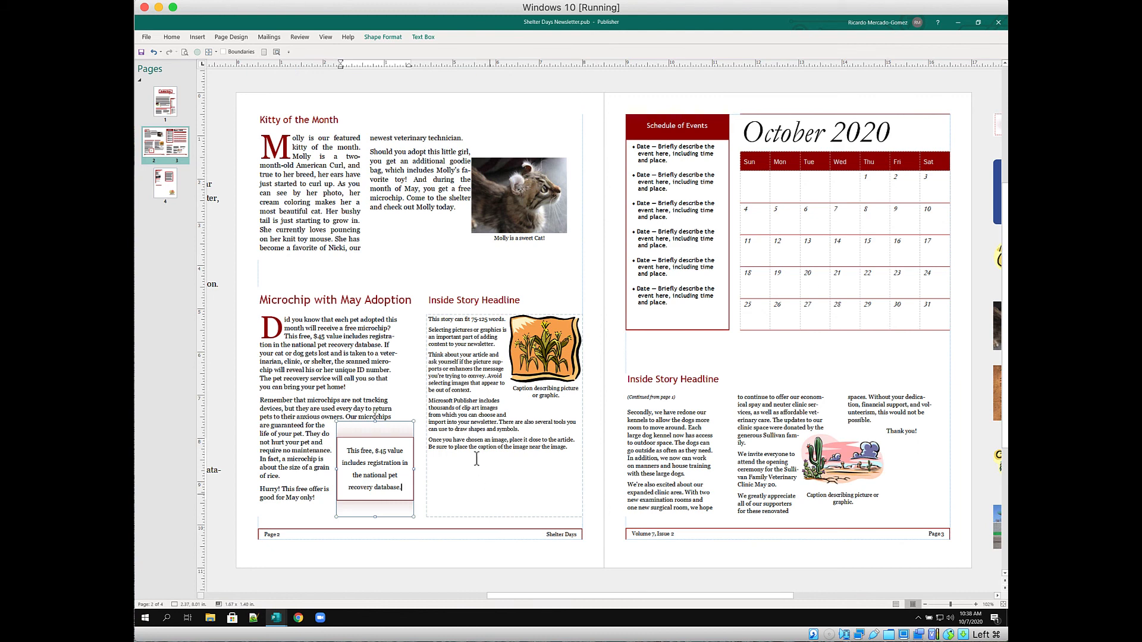
Delete the remaining Inside Story Headline text box on page 2 and the placeholder story text box below it.
{"action": "left_click", "coordinate": [480, 289]}
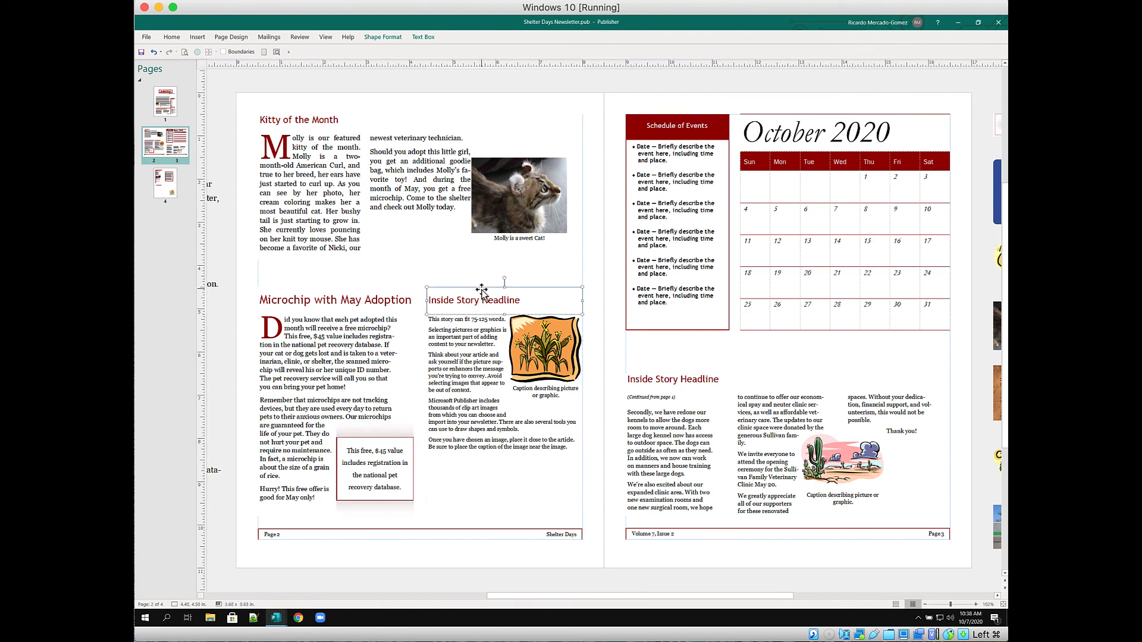
{"action": "key", "text": "Delete"}
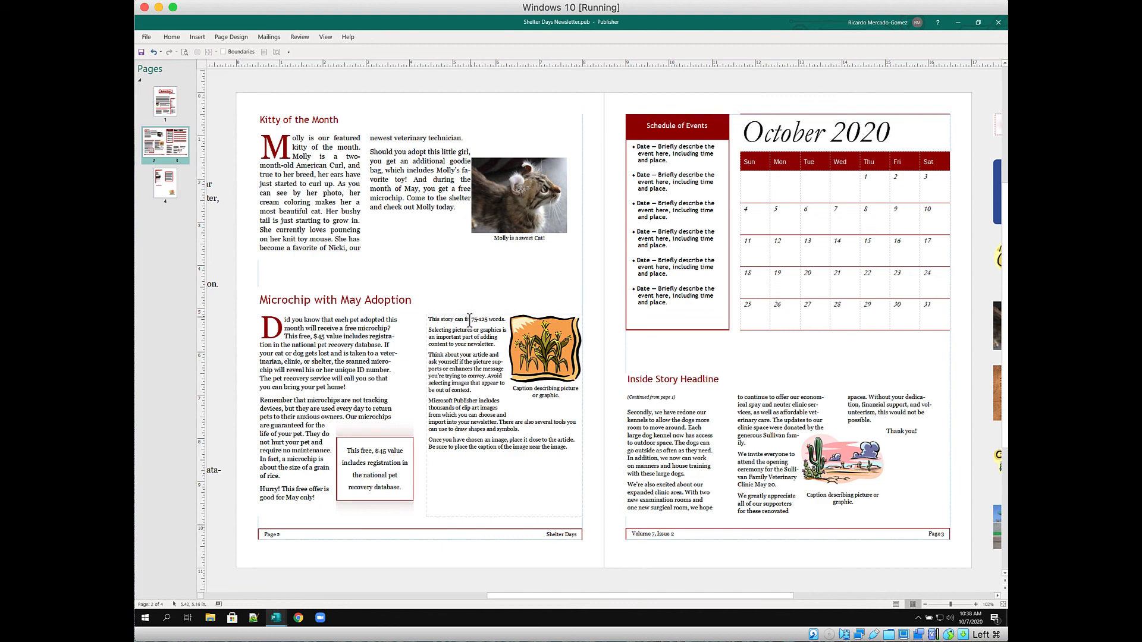
{"action": "left_click", "coordinate": [472, 316]}
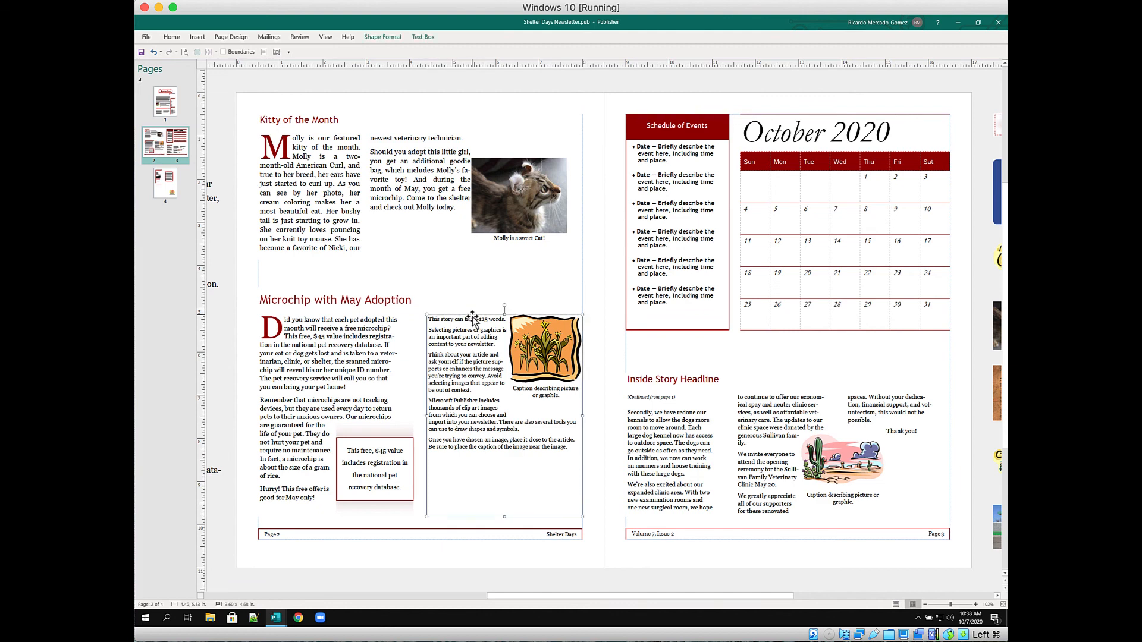
{"action": "key", "text": "Delete"}
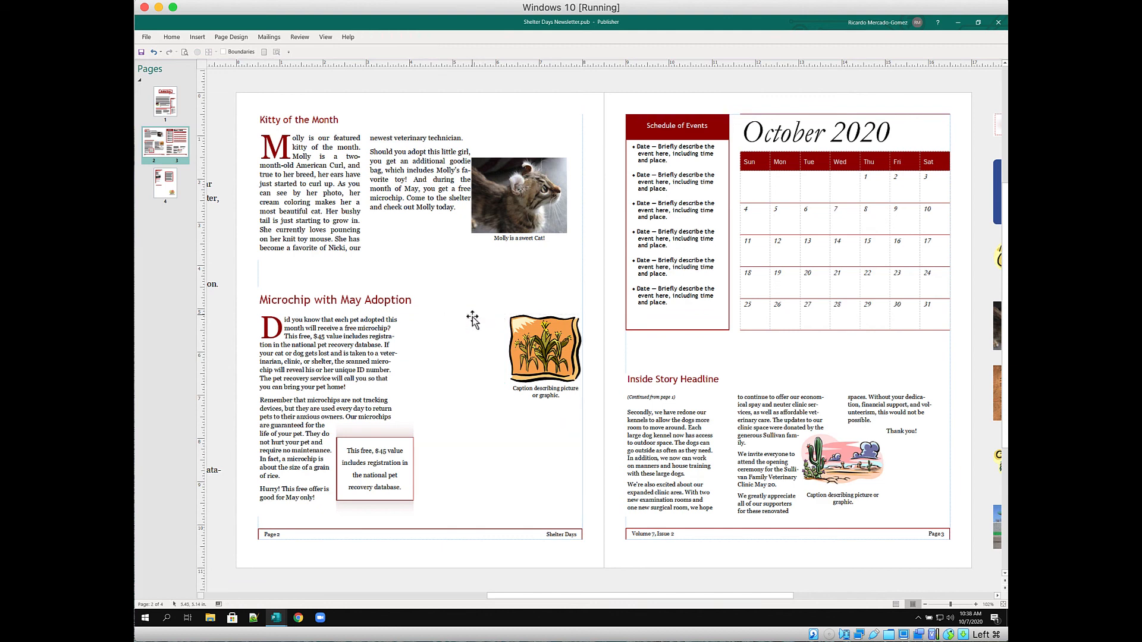
Move the captioned corn picture on page 2 about 1.6 inches to the left, nearer the microchip article.
{"action": "left_click", "coordinate": [527, 319]}
{"action": "left_click_drag", "start_coordinate": [529, 345], "coordinate": [461, 347]}
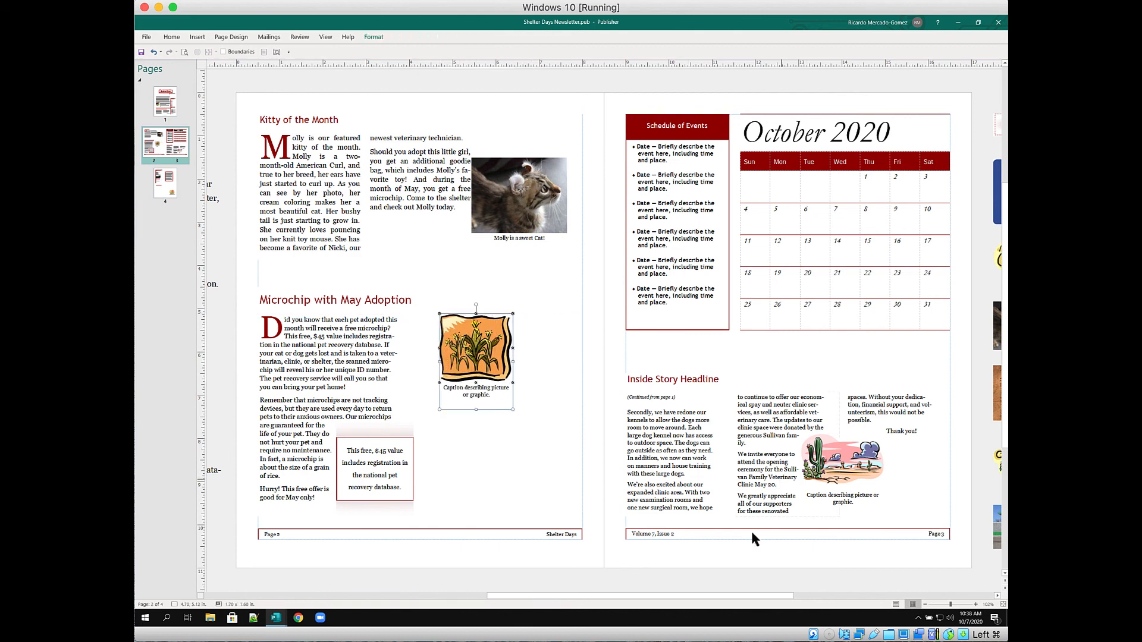
{"action": "left_click_drag", "start_coordinate": [703, 592], "coordinate": [789, 601]}
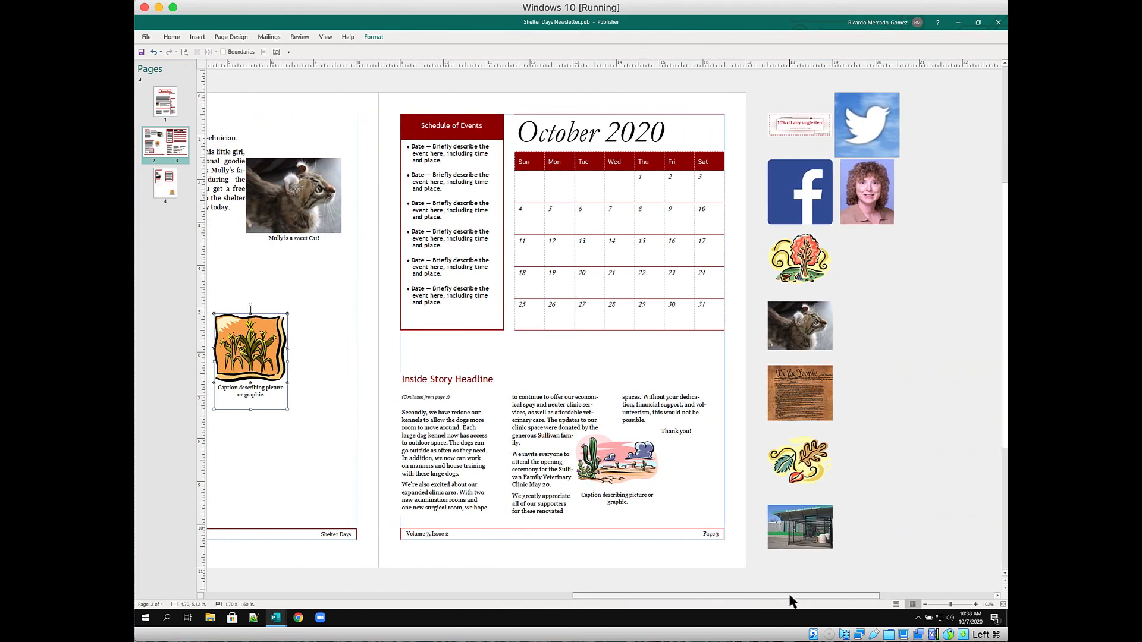
Swap the corn picture on page 2 with the coupon picture from the scratch area and move the captioned coupon about 3 inches lower.
{"action": "left_click_drag", "start_coordinate": [807, 126], "coordinate": [260, 341]}
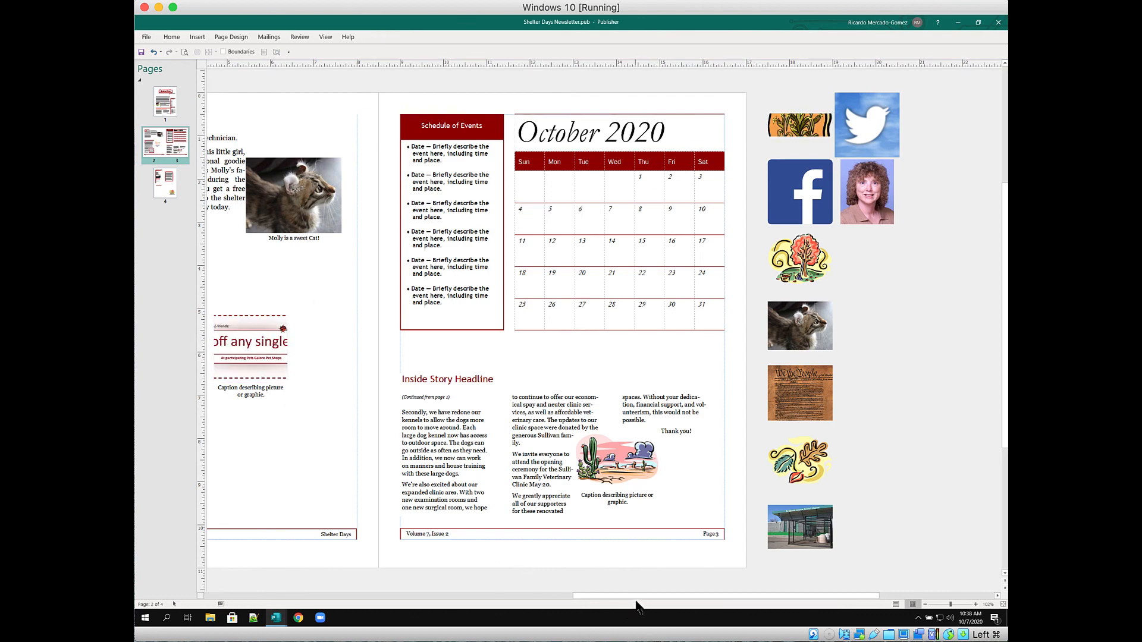
{"action": "left_click_drag", "start_coordinate": [630, 595], "coordinate": [456, 603]}
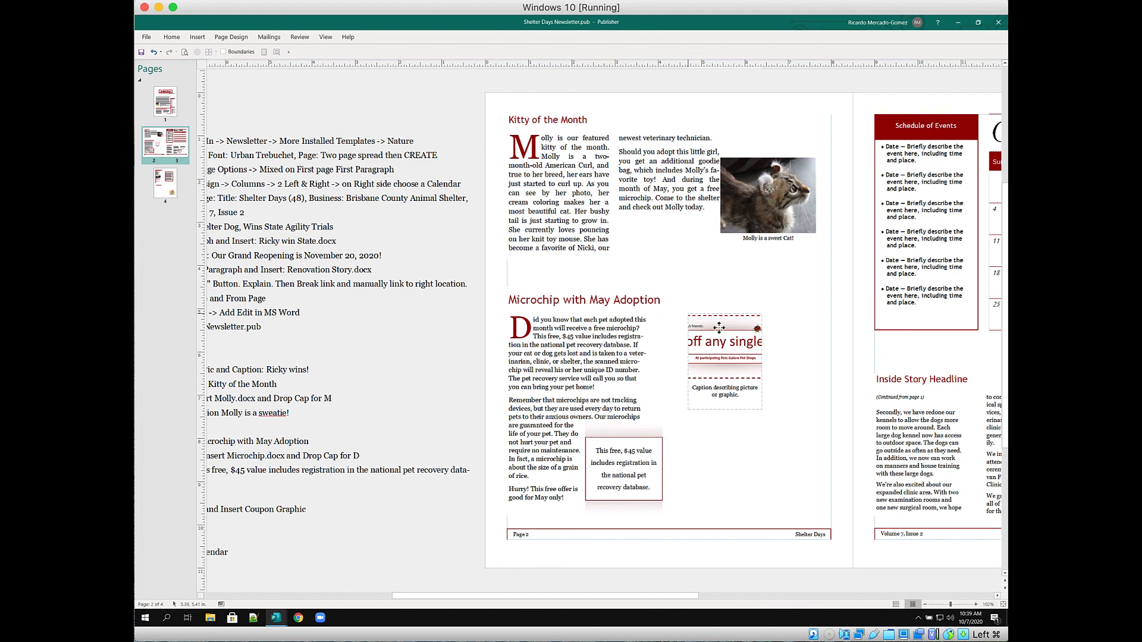
{"action": "left_click_drag", "start_coordinate": [719, 327], "coordinate": [730, 457]}
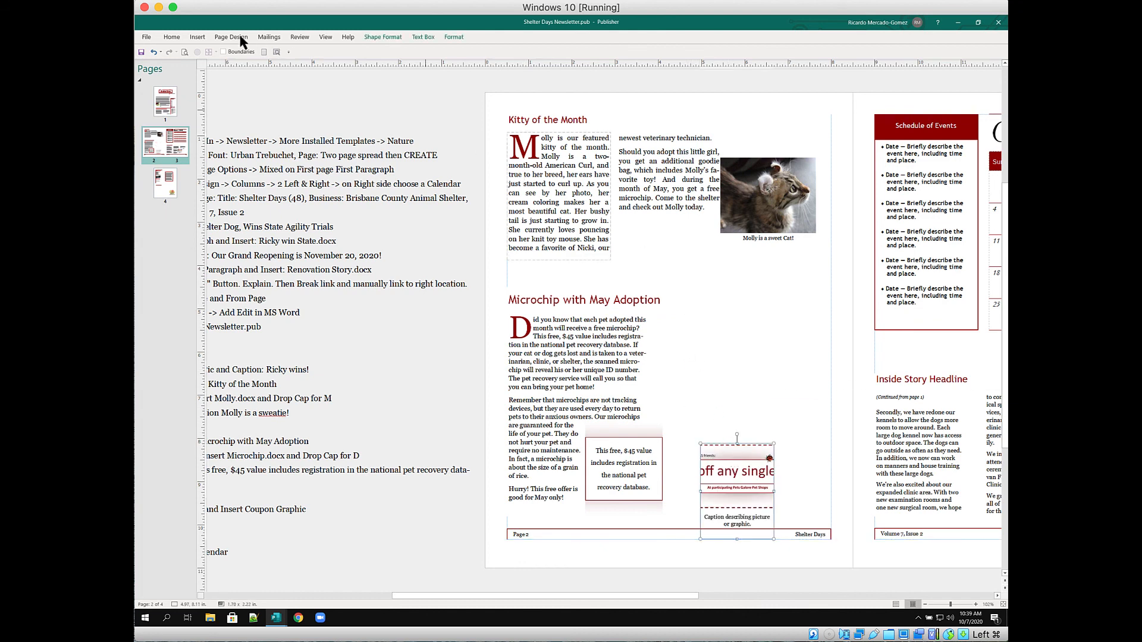
Draw an empty text box about 3.3 by 2.4 inches beside the microchip article, above the coupon picture.
{"action": "left_click", "coordinate": [197, 40]}
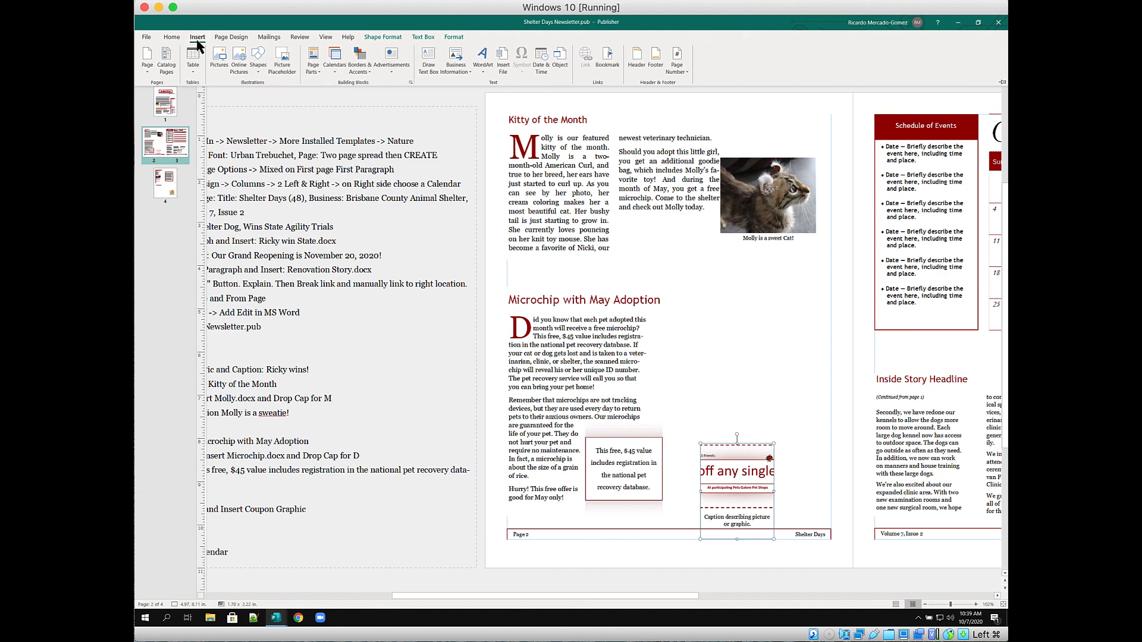
{"action": "left_click", "coordinate": [430, 60]}
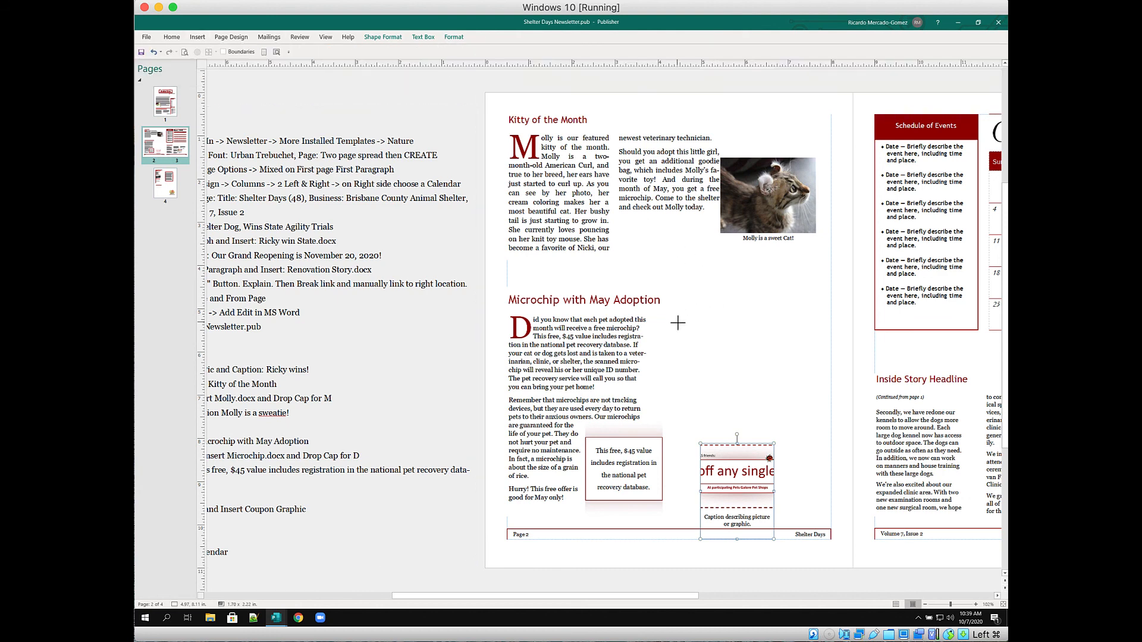
{"action": "mouse_move", "coordinate": [679, 325]}
{"action": "left_mouse_down"}
{"action": "mouse_move", "coordinate": [715, 378]}
{"action": "mouse_move", "coordinate": [832, 424]}
{"action": "mouse_move", "coordinate": [822, 423]}
{"action": "left_mouse_up"}
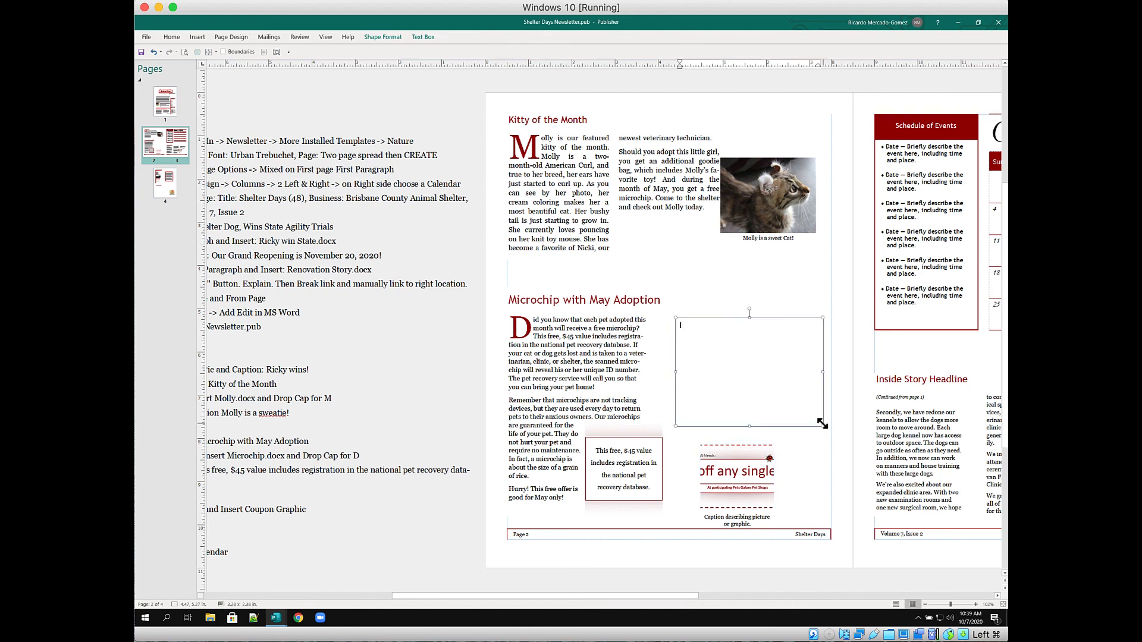
Shorten the microchip article's text box to end below its first paragraph and link its overflow text into the new empty text box.
{"action": "left_click", "coordinate": [527, 434]}
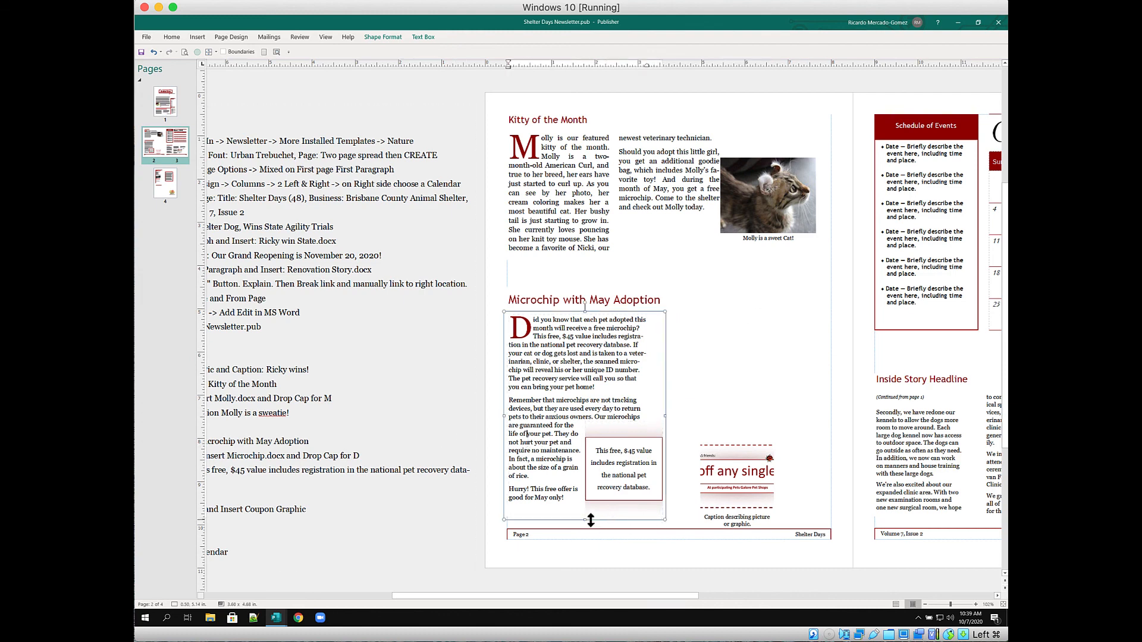
{"action": "left_click_drag", "start_coordinate": [584, 520], "coordinate": [597, 395]}
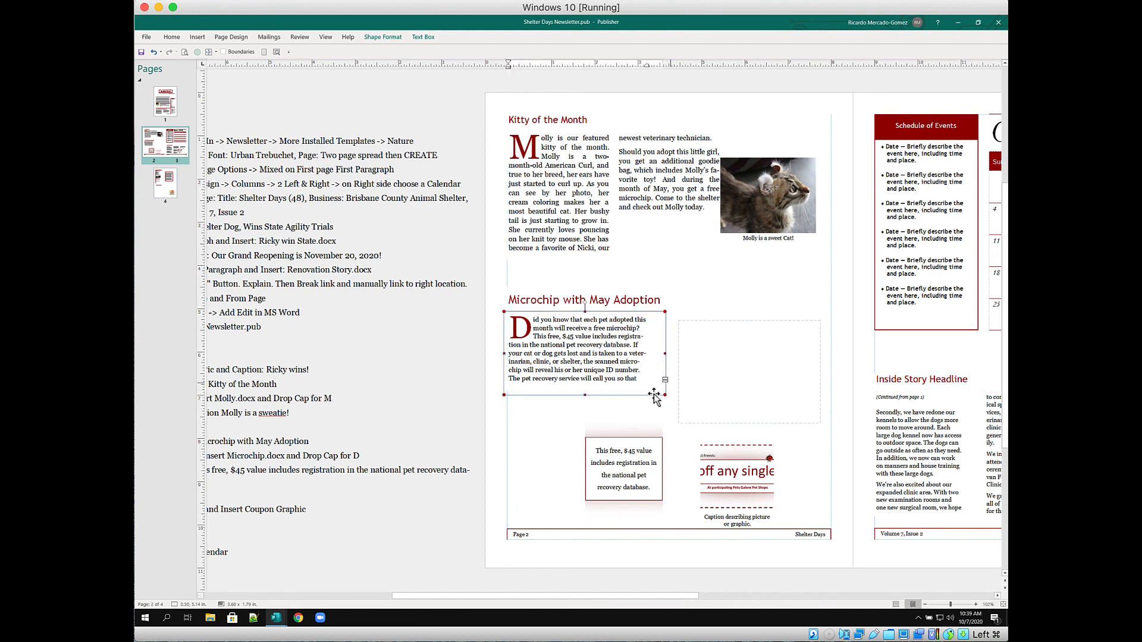
{"action": "left_click_drag", "start_coordinate": [585, 396], "coordinate": [586, 417]}
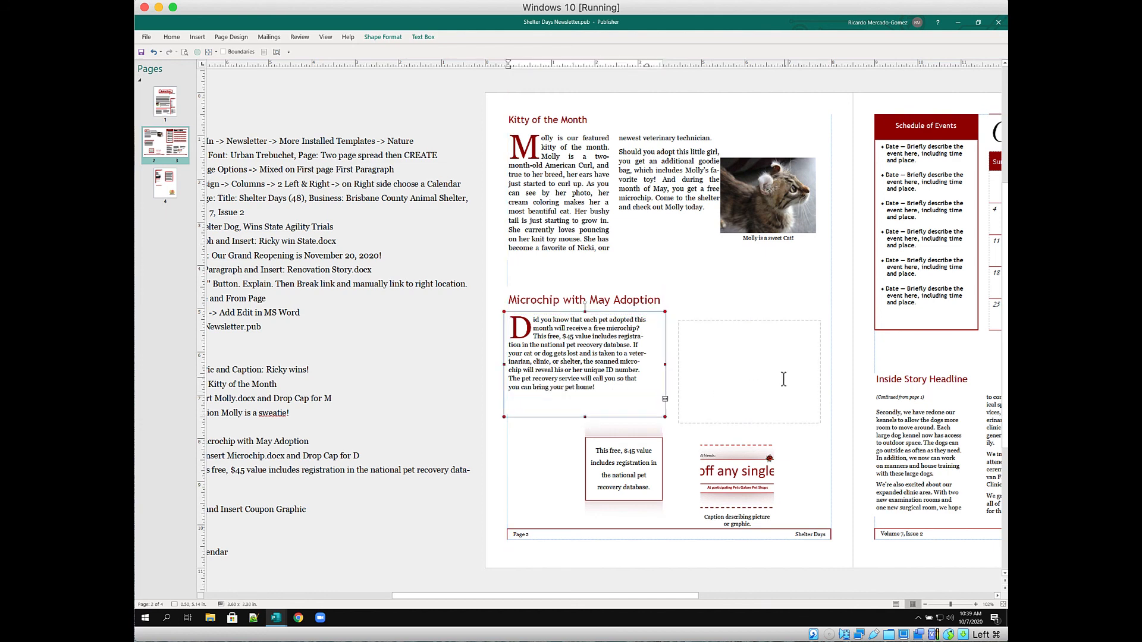
{"action": "left_click", "coordinate": [664, 399]}
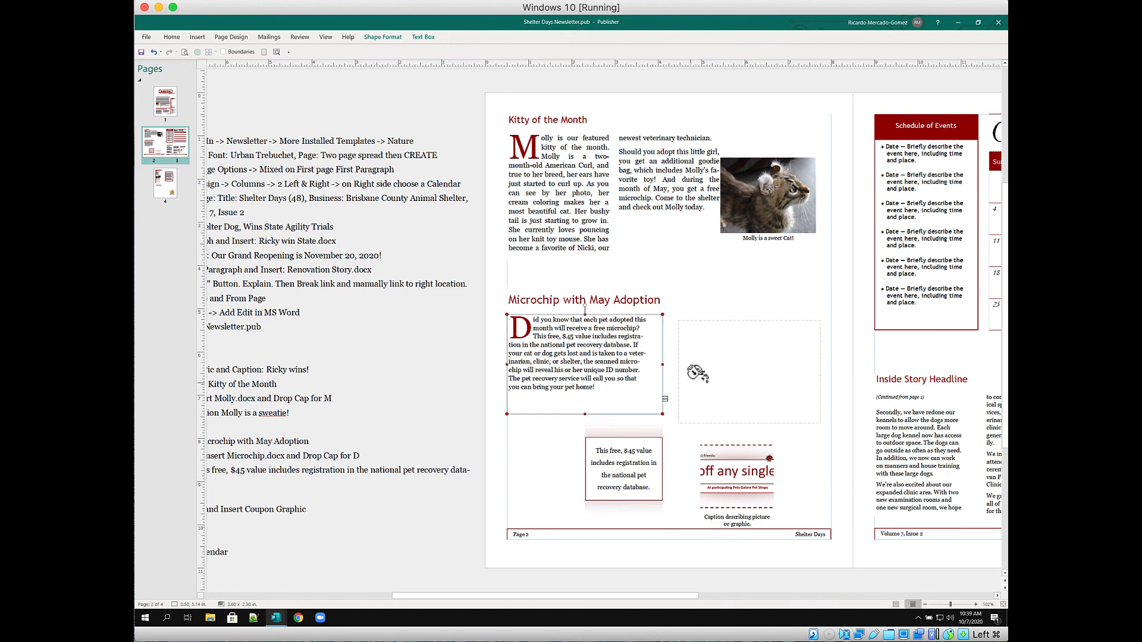
{"action": "left_click", "coordinate": [717, 359]}
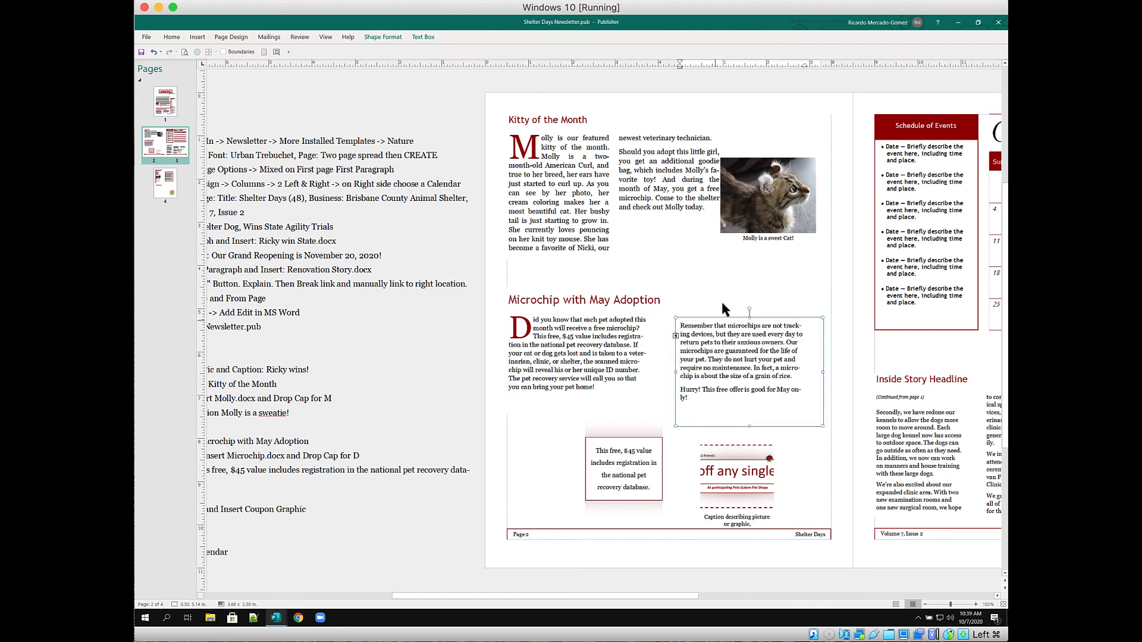
Align the second microchip text box with the top of the first and move the pull quote up between the two columns.
{"action": "left_click_drag", "start_coordinate": [727, 319], "coordinate": [729, 310]}
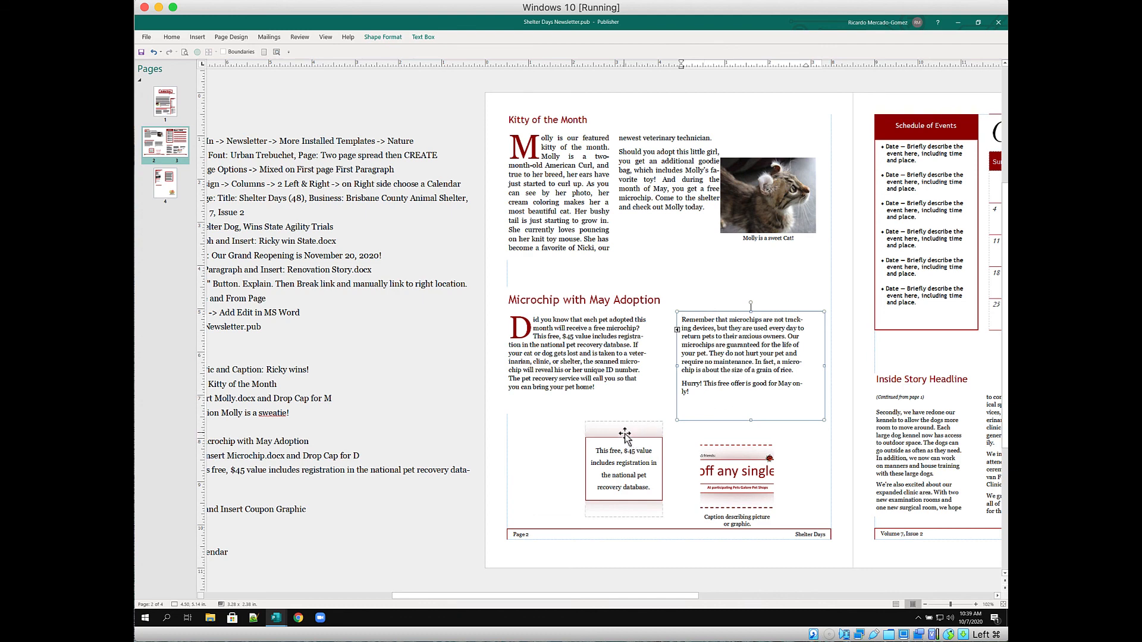
{"action": "left_click", "coordinate": [624, 413]}
{"action": "left_click_drag", "start_coordinate": [625, 413], "coordinate": [654, 338]}
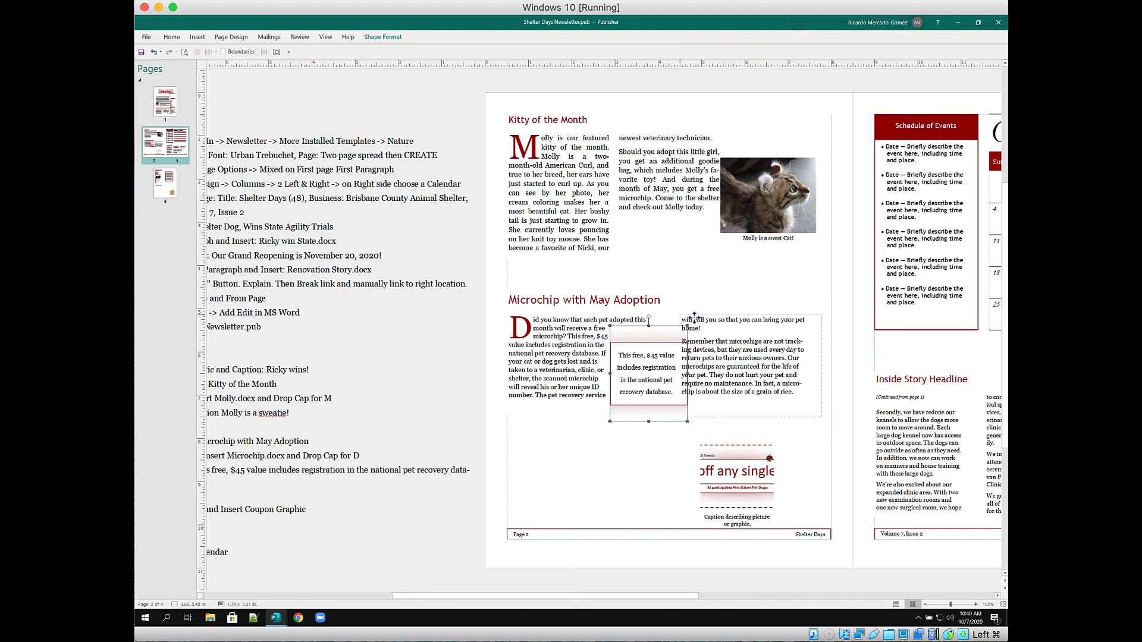
Narrow the second microchip text box to clear the pull quote and lengthen the first box slightly so its opening paragraph fits completely.
{"action": "left_click", "coordinate": [694, 318]}
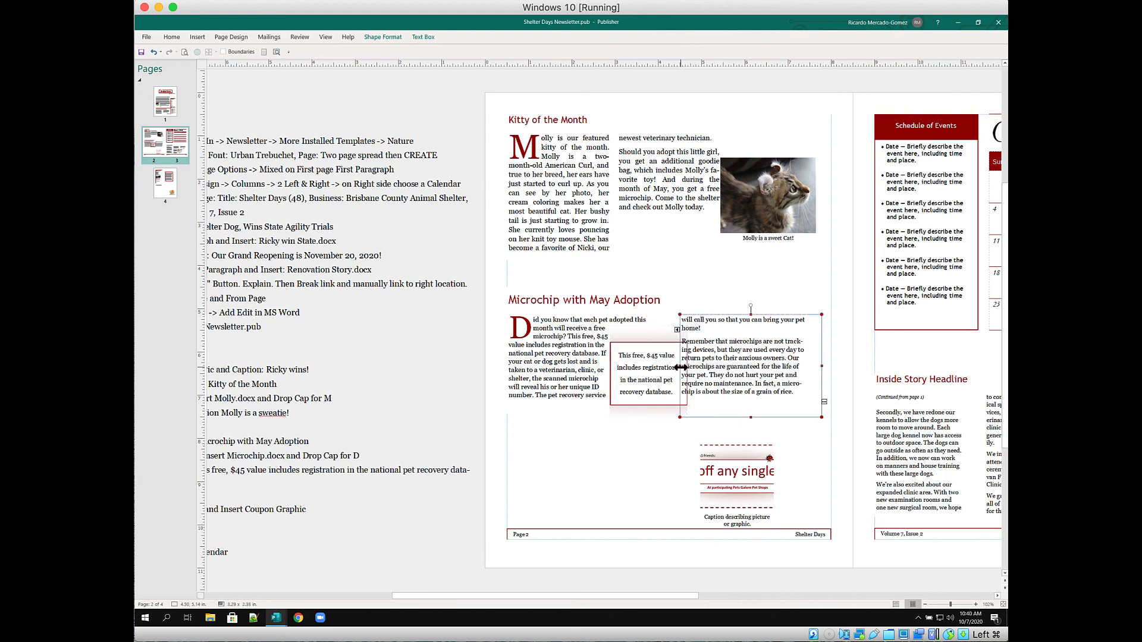
{"action": "left_click_drag", "start_coordinate": [682, 367], "coordinate": [694, 367]}
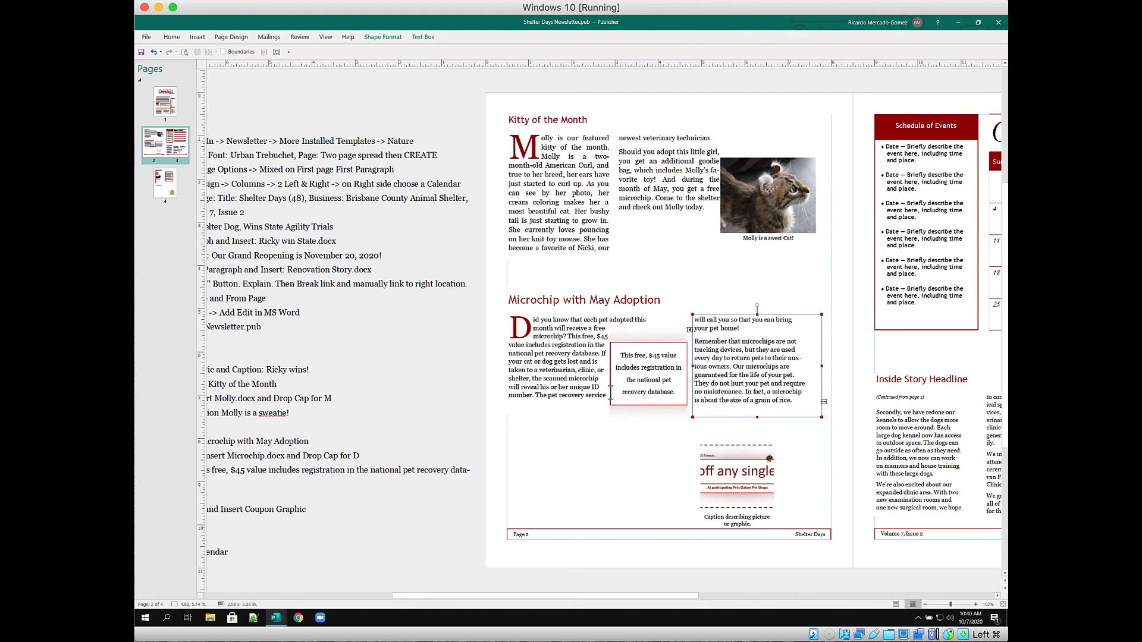
{"action": "left_click", "coordinate": [570, 392]}
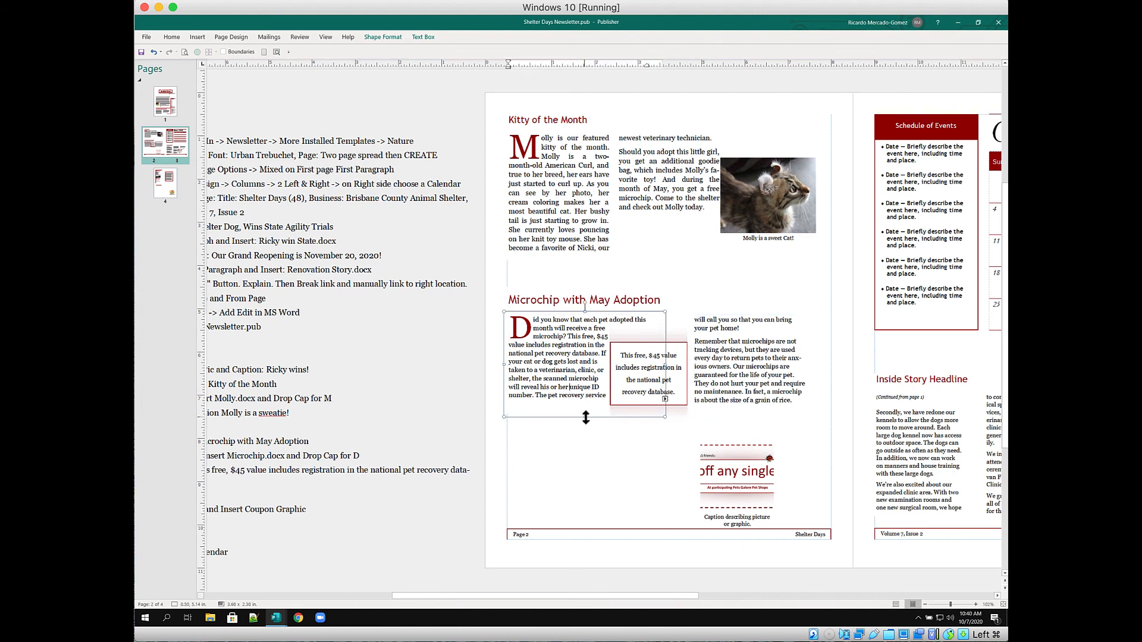
{"action": "left_click_drag", "start_coordinate": [584, 423], "coordinate": [584, 434]}
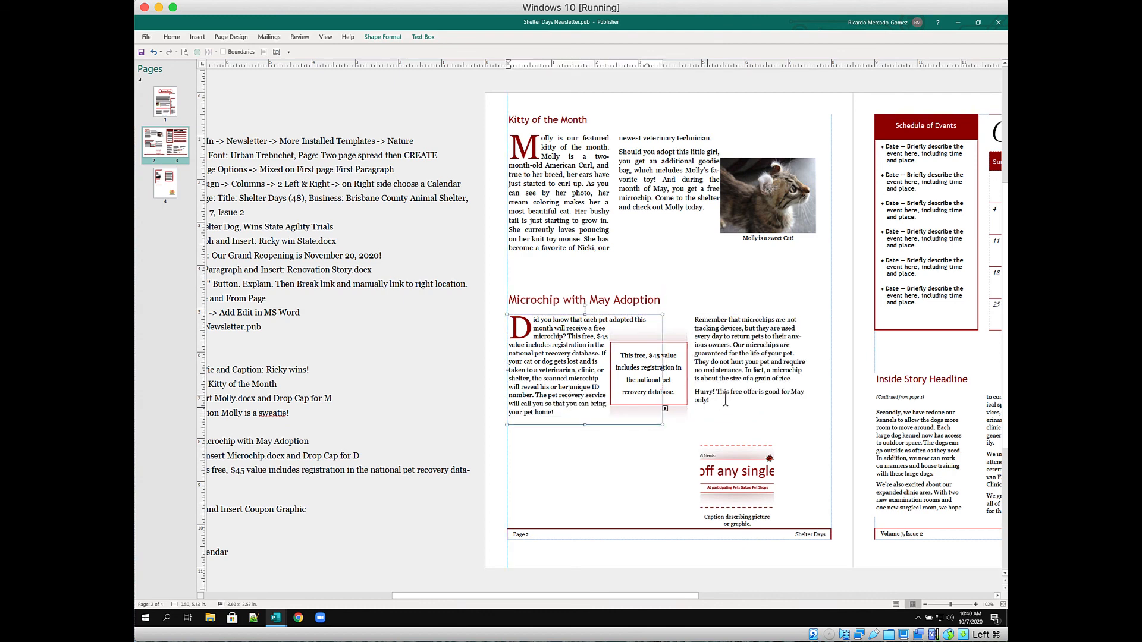
{"action": "left_click", "coordinate": [730, 396]}
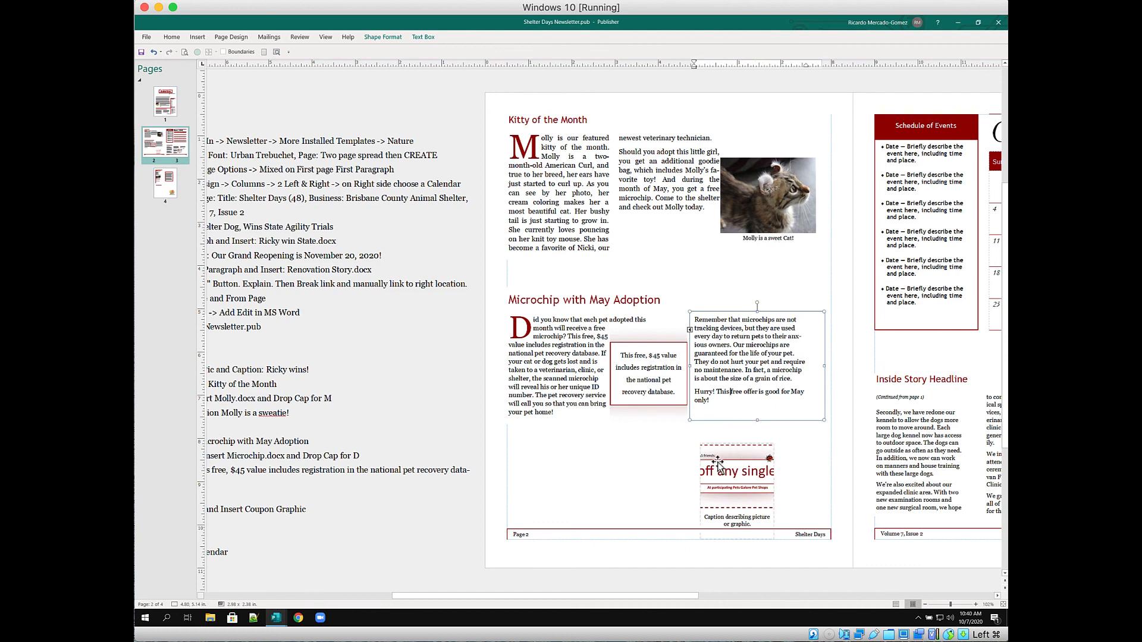
Move the captioned coupon picture below the first microchip column and widen it to about 6.09 inches.
{"action": "left_click_drag", "start_coordinate": [702, 455], "coordinate": [562, 453]}
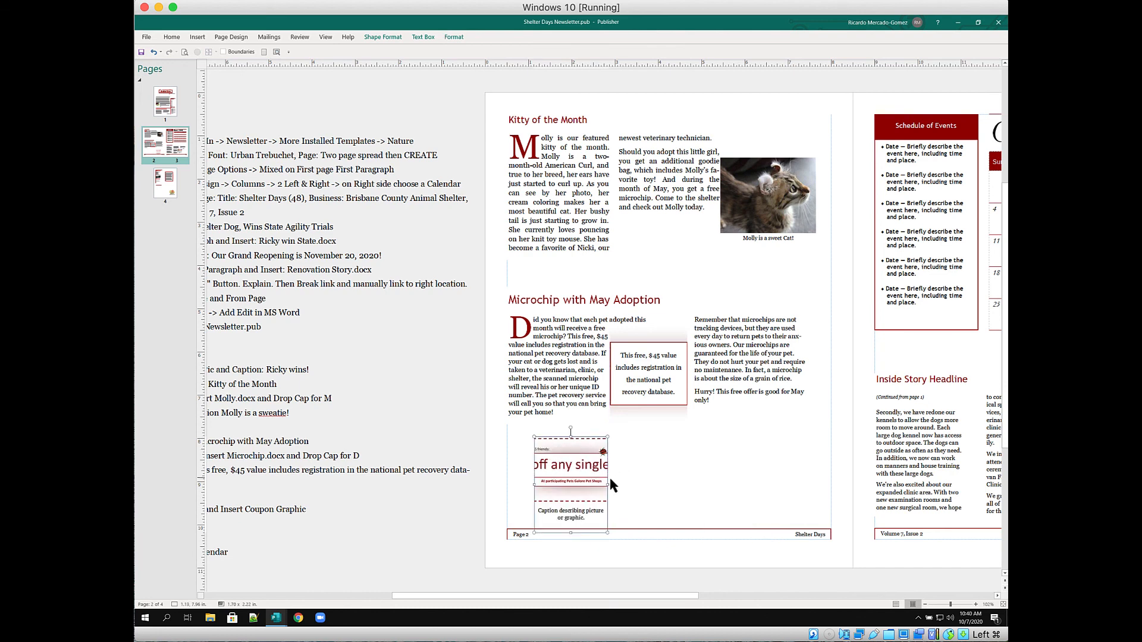
{"action": "left_click_drag", "start_coordinate": [607, 485], "coordinate": [798, 486]}
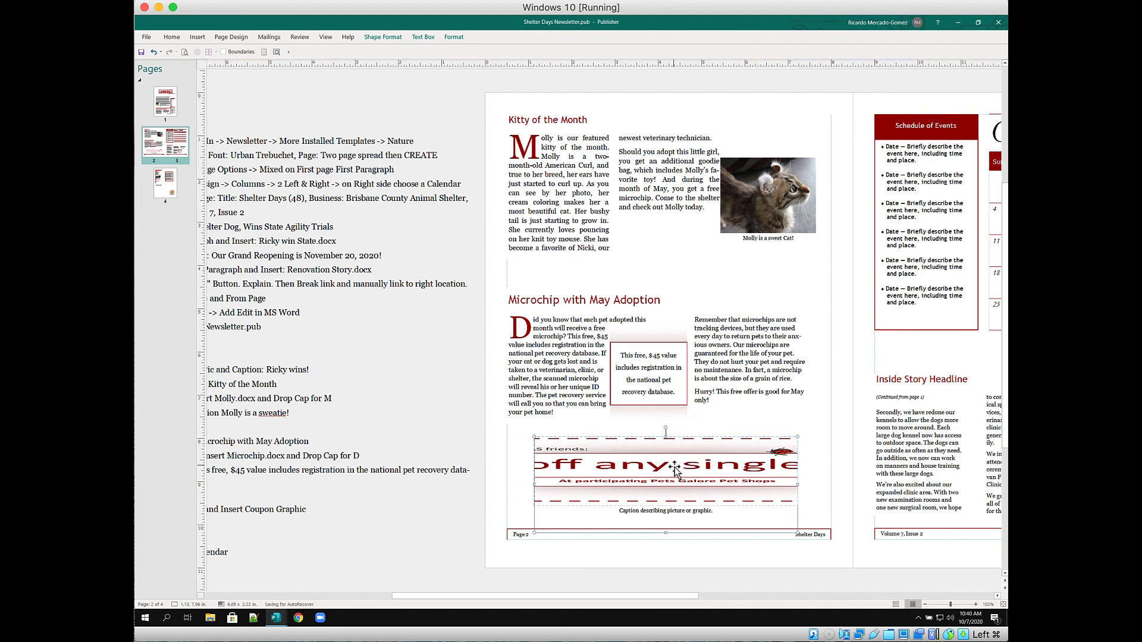
Delete the stretched coupon picture with its caption from page 2 and undo the deletion.
{"action": "key", "text": "Escape"}
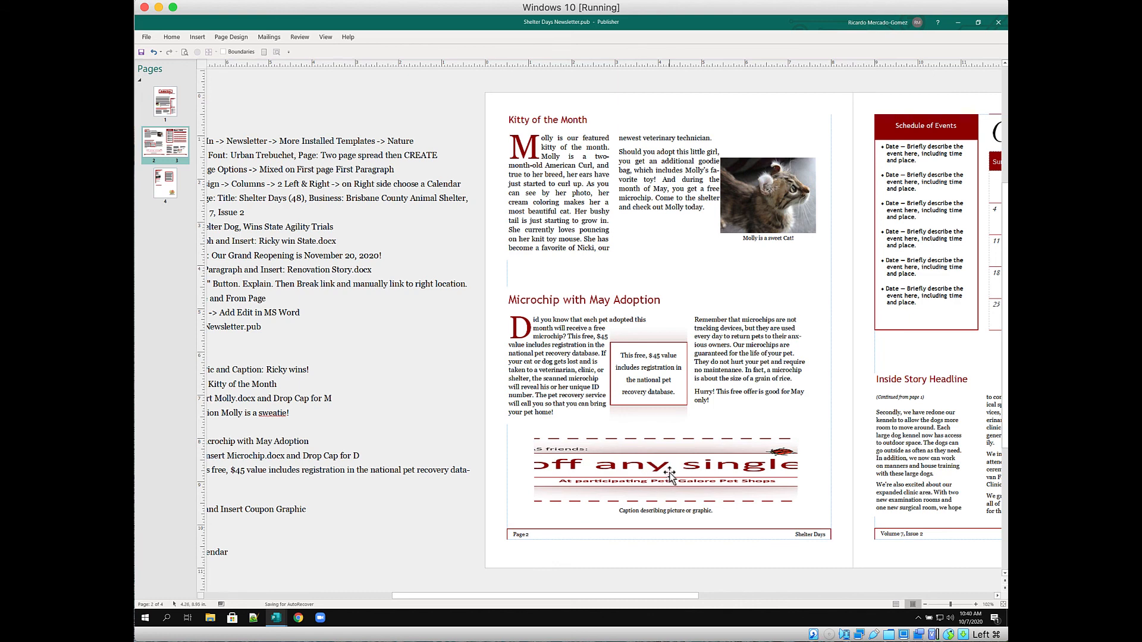
{"action": "left_click", "coordinate": [669, 475]}
{"action": "key", "text": "Delete"}
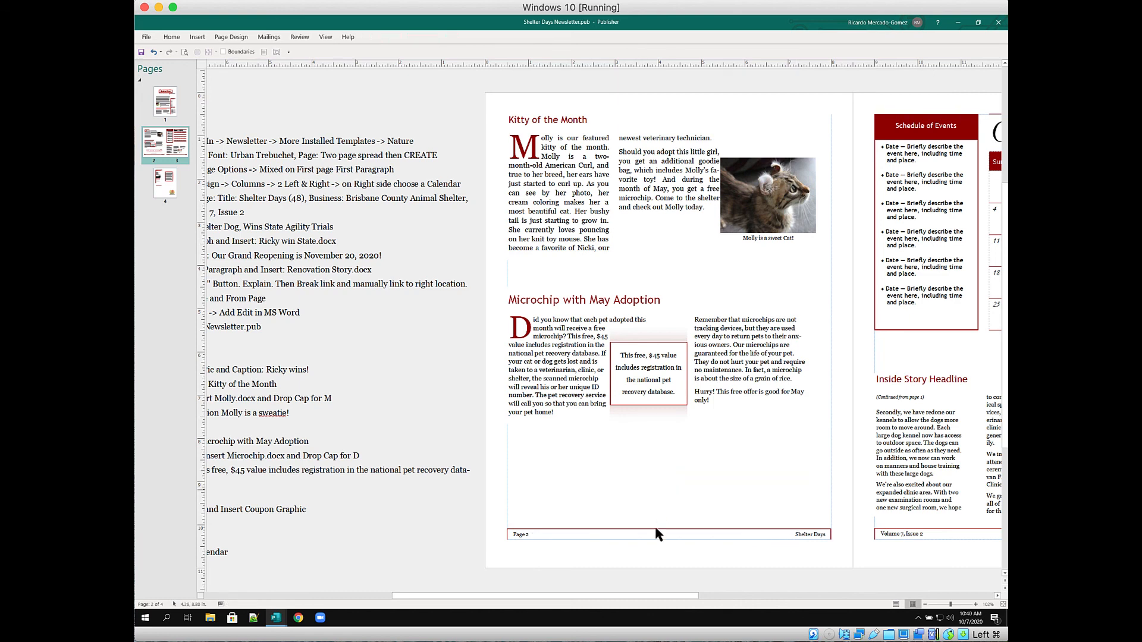
{"action": "left_click_drag", "start_coordinate": [680, 599], "coordinate": [846, 601]}
{"action": "left_click_drag", "start_coordinate": [668, 600], "coordinate": [614, 602]}
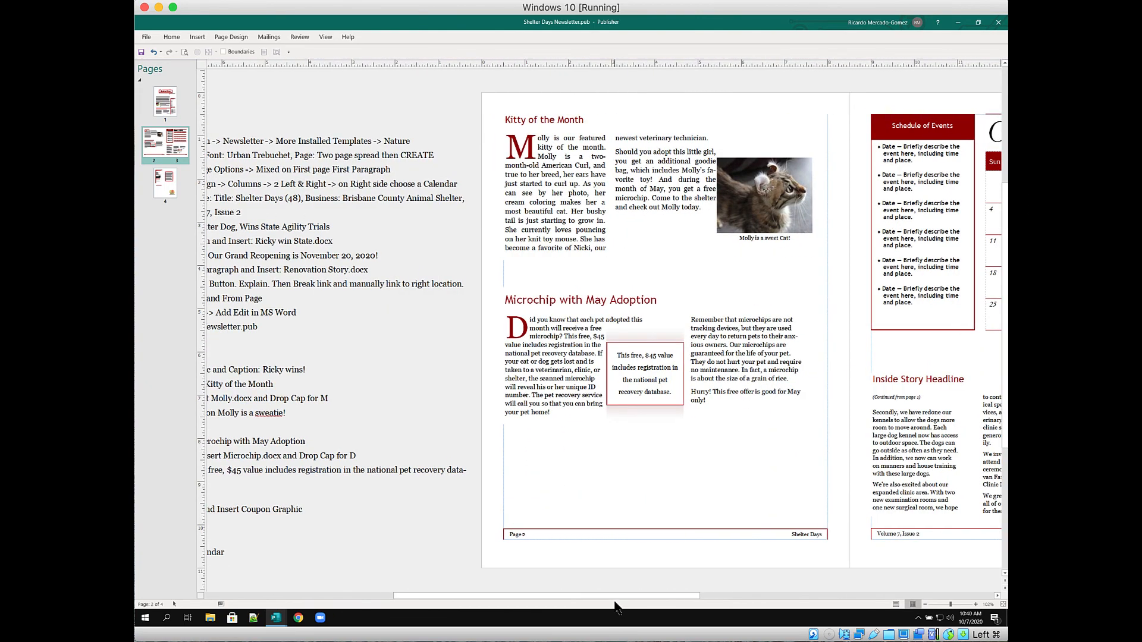
{"action": "key", "text": "ctrl+z"}
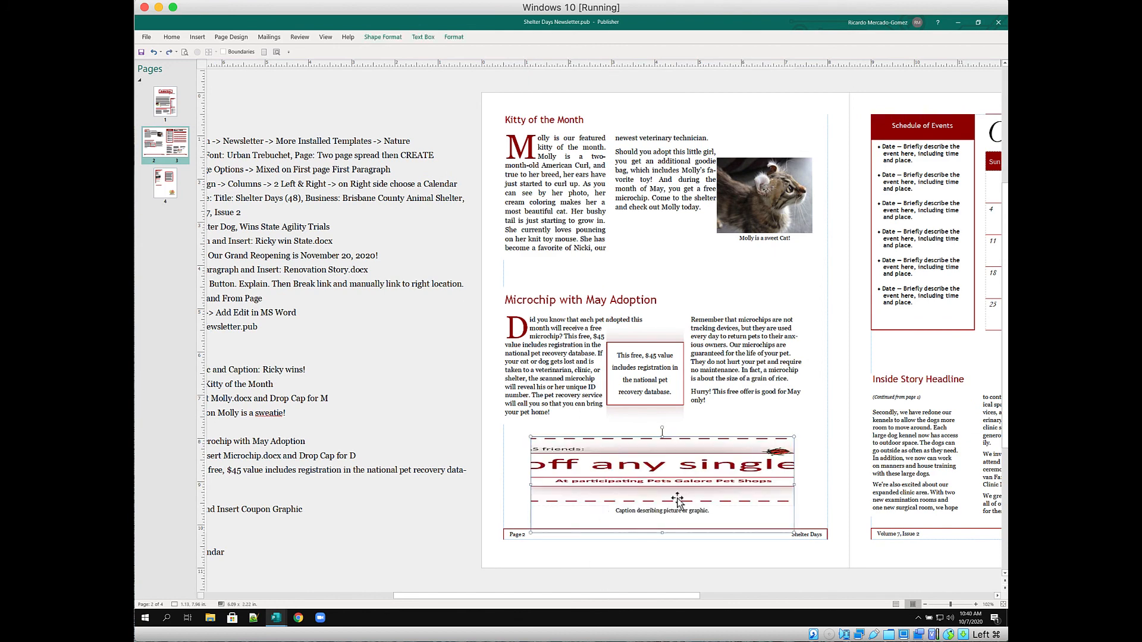
Reset the cropped coupon picture so that the whole coupon fits in its frame.
{"action": "left_click", "coordinate": [457, 36]}
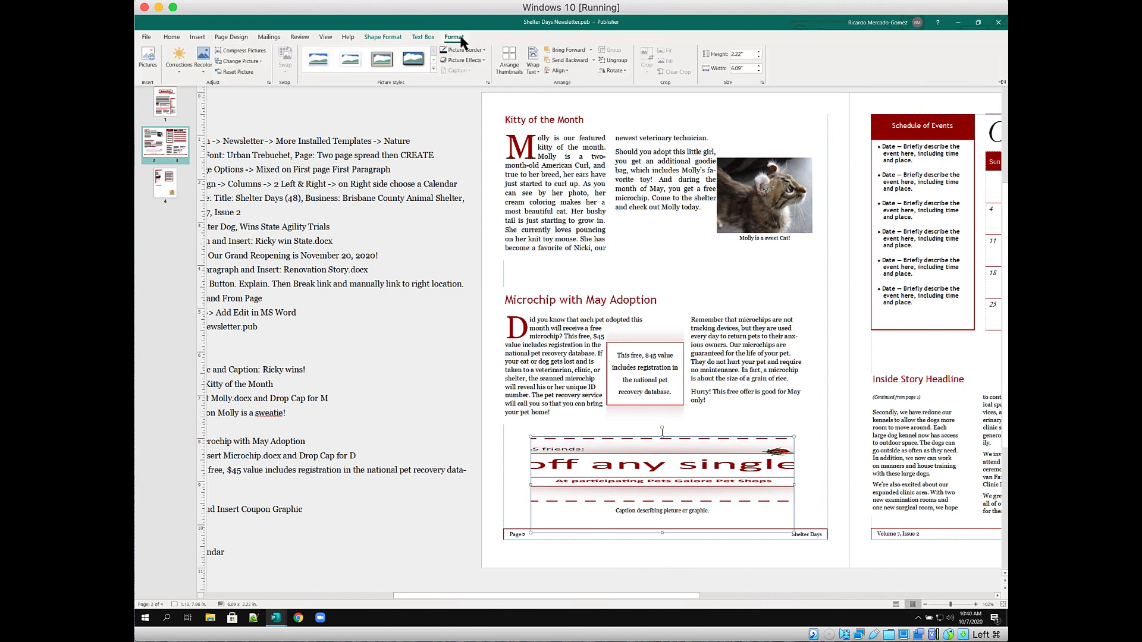
{"action": "left_click", "coordinate": [238, 71]}
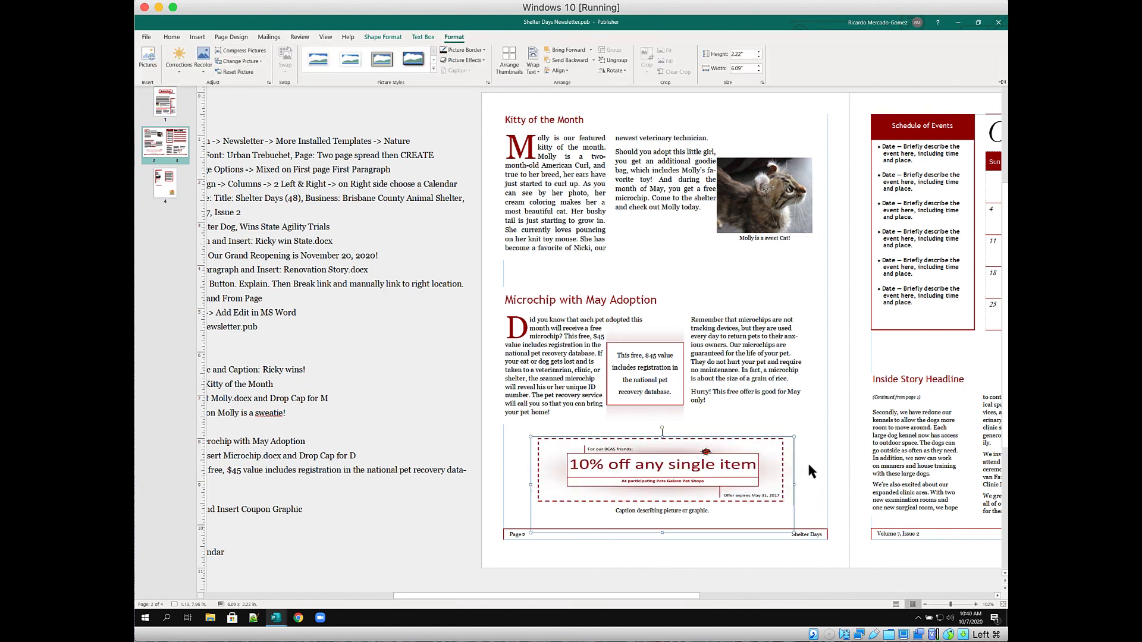
Shift the captioned coupon picture up to the page's inner left margin and widen it to about 7.35 inches beneath the microchip article.
{"action": "left_click_drag", "start_coordinate": [610, 450], "coordinate": [585, 445]}
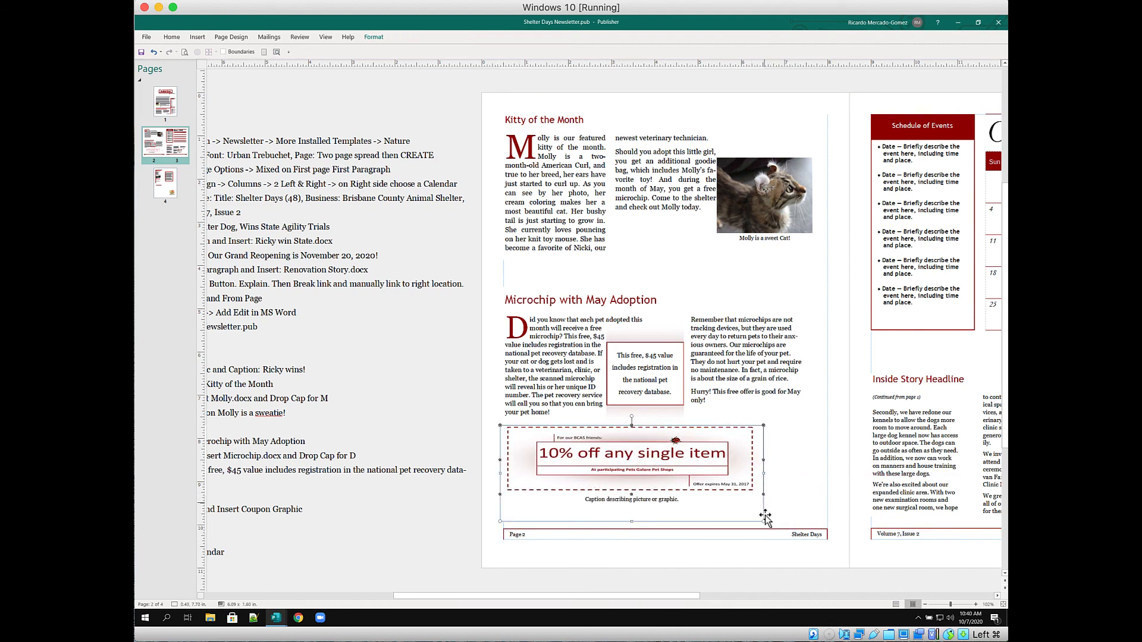
{"action": "left_click_drag", "start_coordinate": [761, 521], "coordinate": [818, 519]}
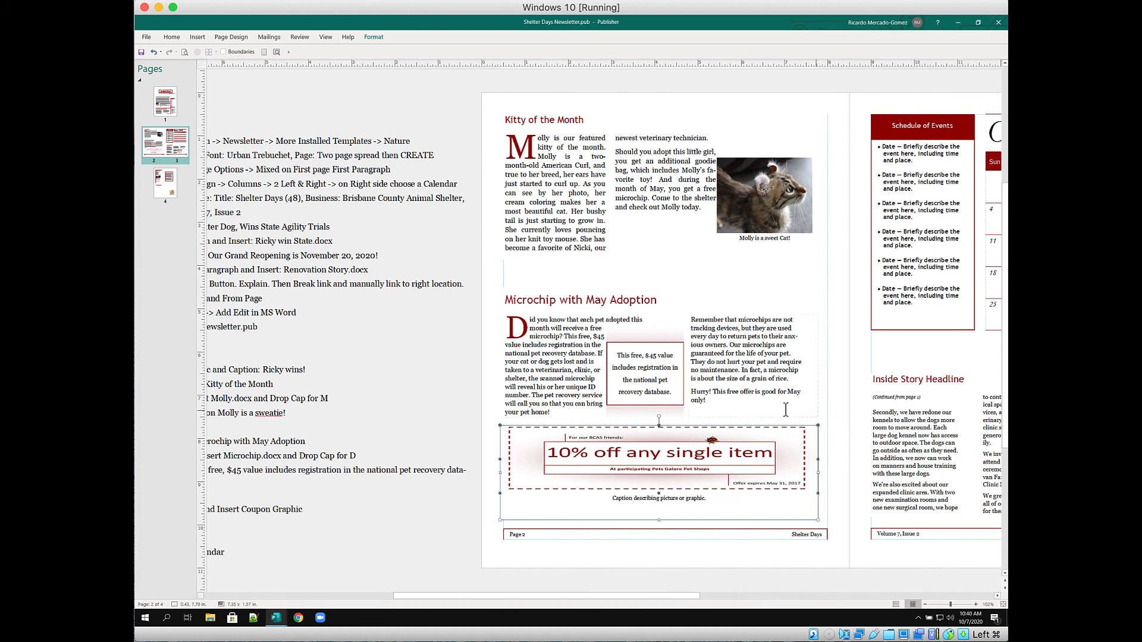
{"action": "left_click", "coordinate": [374, 37]}
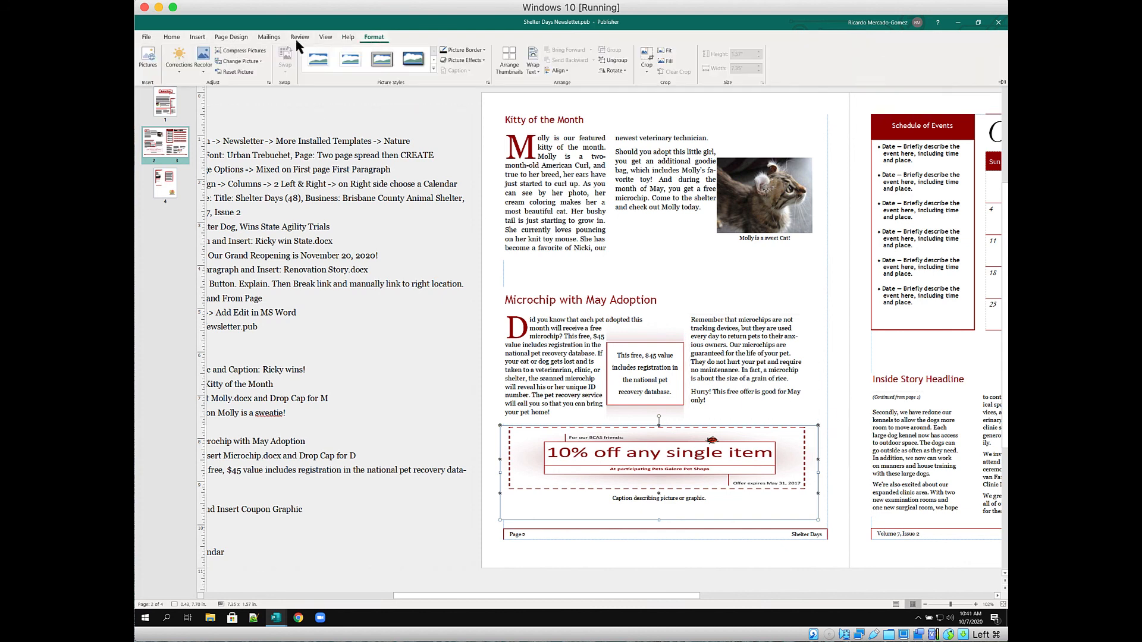
{"action": "left_click", "coordinate": [821, 423]}
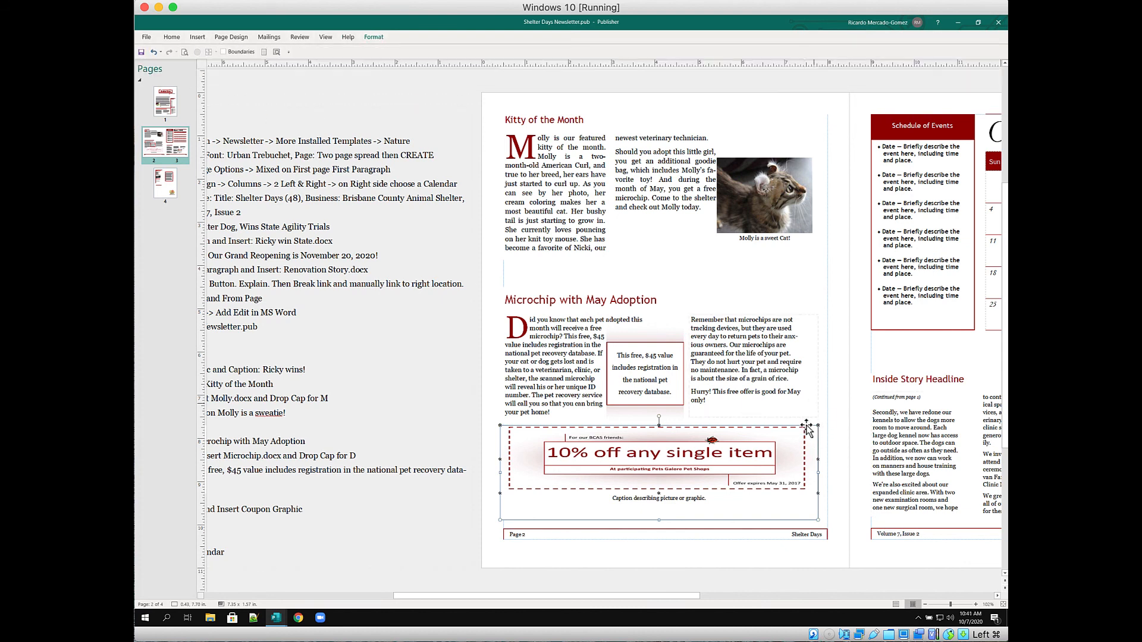
{"action": "left_click", "coordinate": [772, 552]}
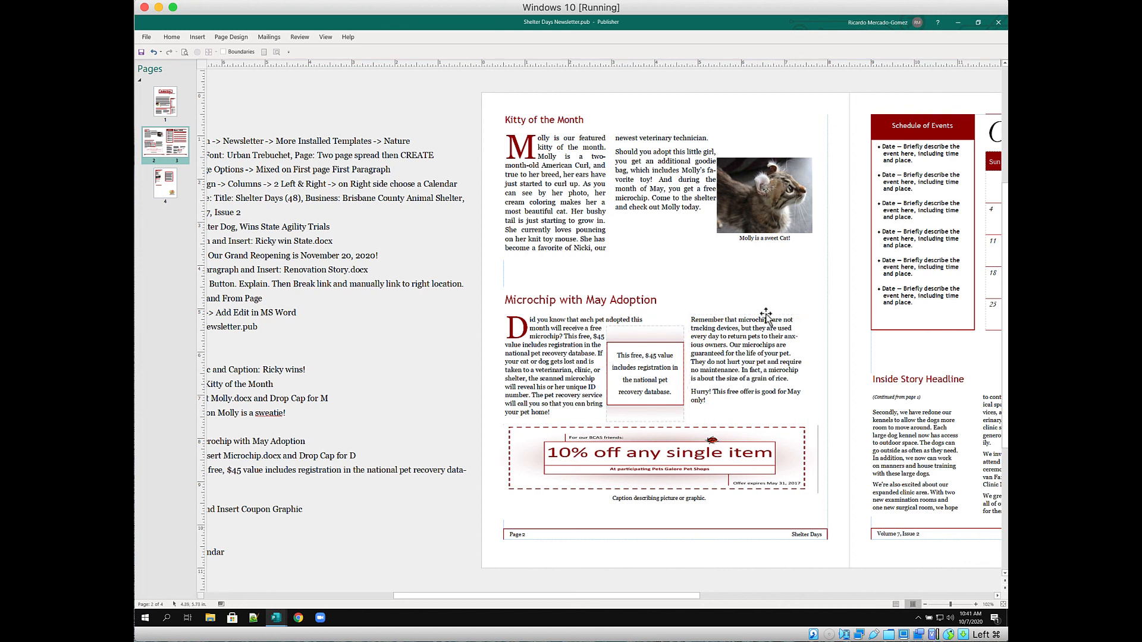
Open the Schedule of Events placeholder text on page 3 for editing in Word.
{"action": "left_click_drag", "start_coordinate": [521, 596], "coordinate": [643, 598]}
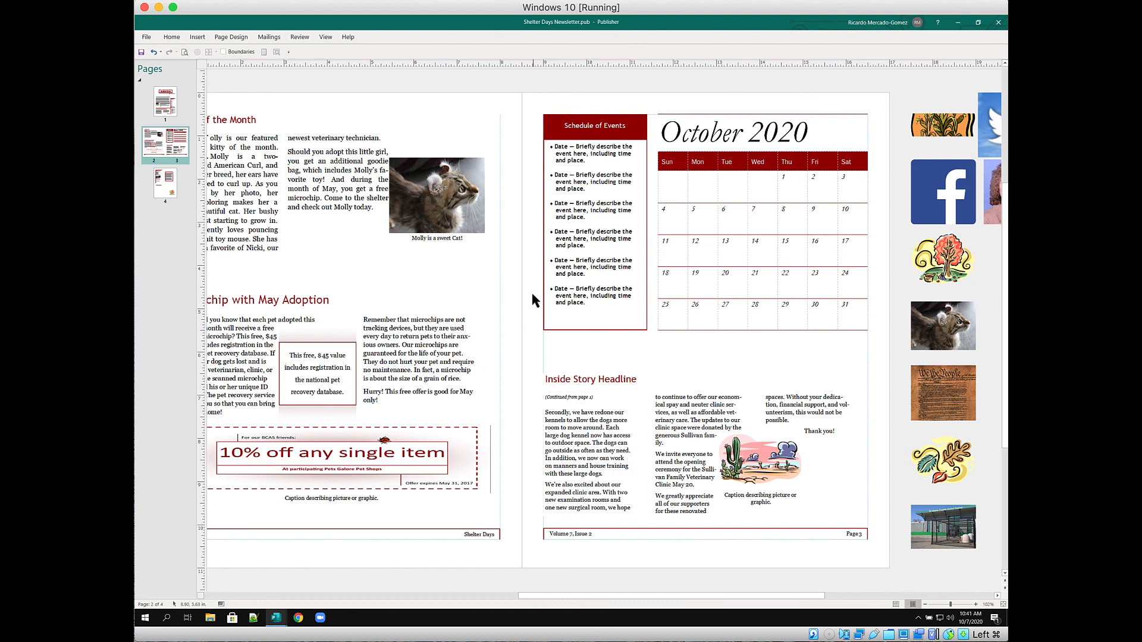
{"action": "left_click", "coordinate": [615, 167]}
{"action": "key", "text": "ctrl+a"}
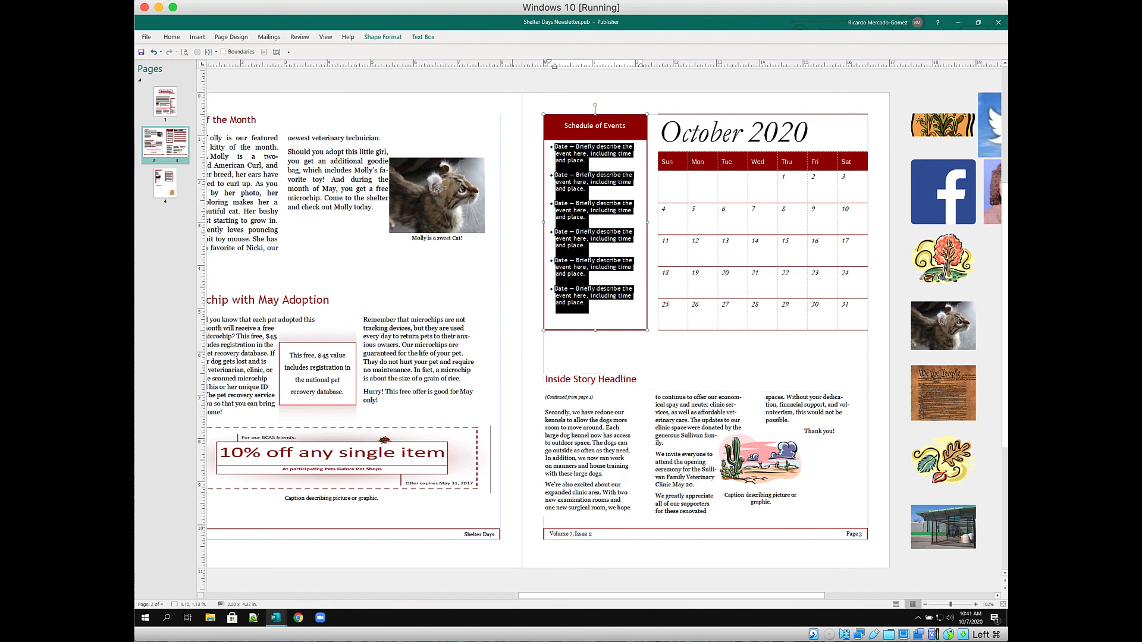
{"action": "left_click", "coordinate": [197, 56]}
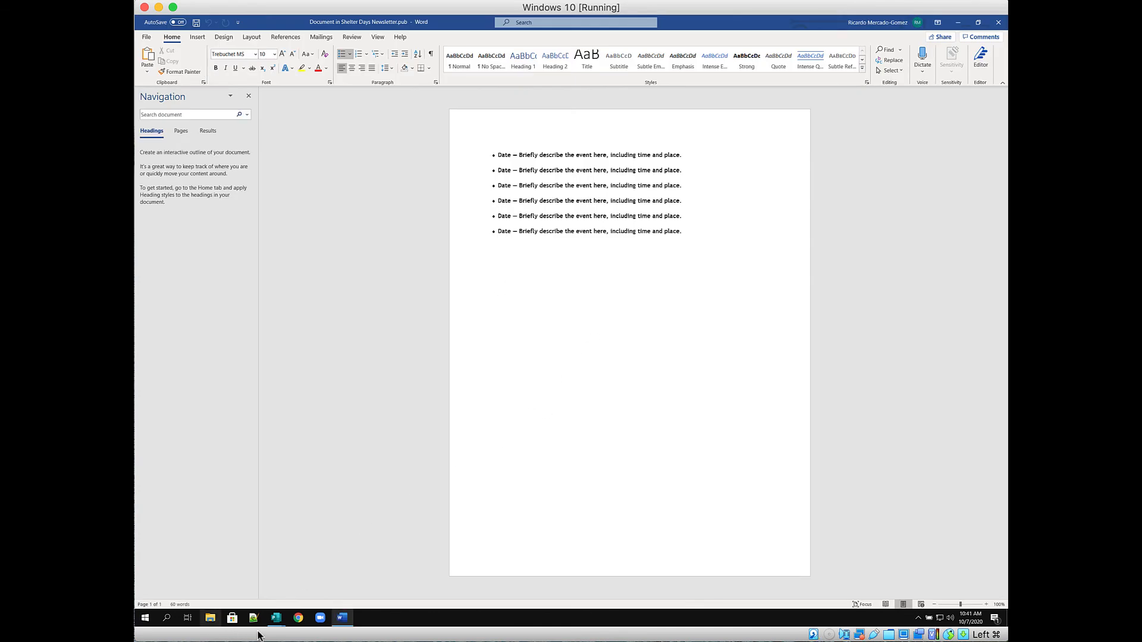
Close one of the extra Publisher start windows and switch back to the Shelter Days newsletter.
{"action": "mouse_move", "coordinate": [276, 622]}
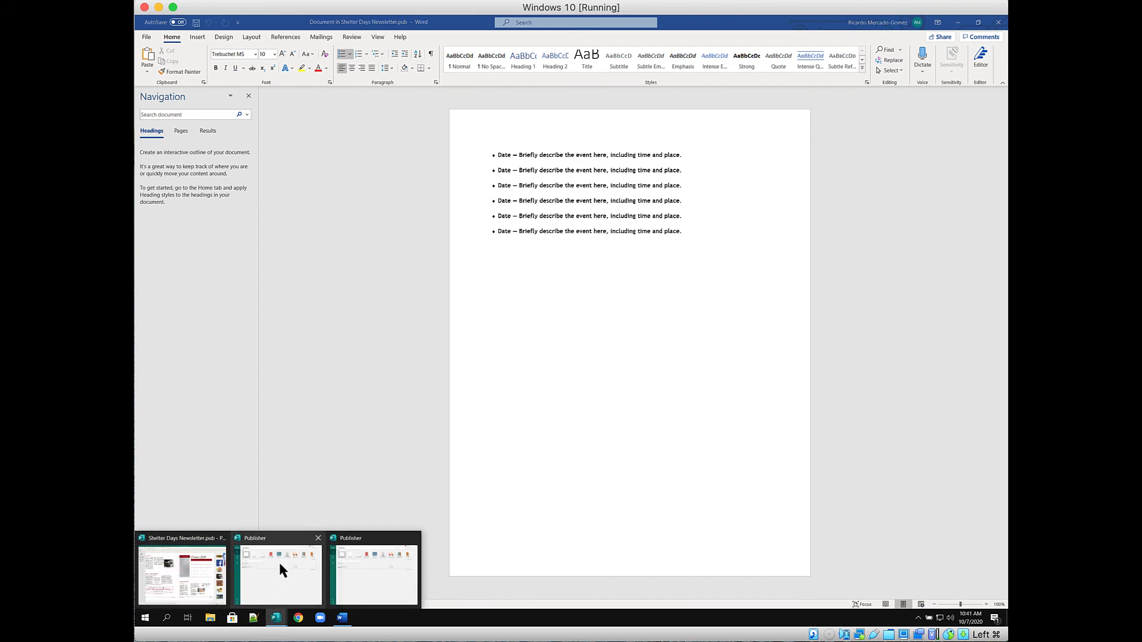
{"action": "left_click", "coordinate": [267, 565]}
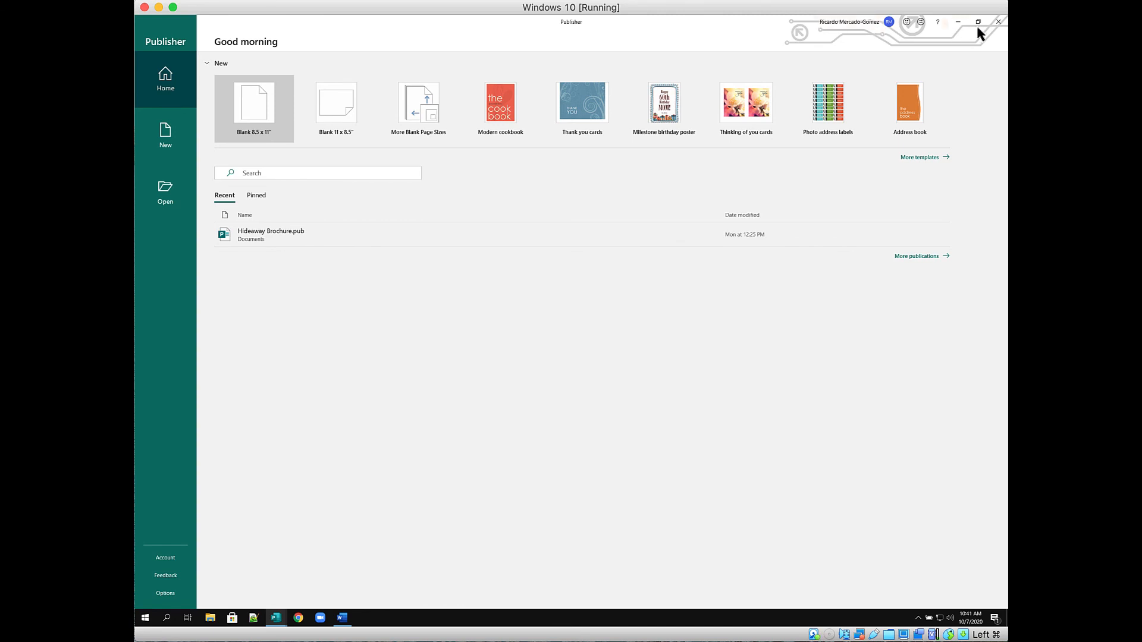
{"action": "left_click", "coordinate": [999, 21]}
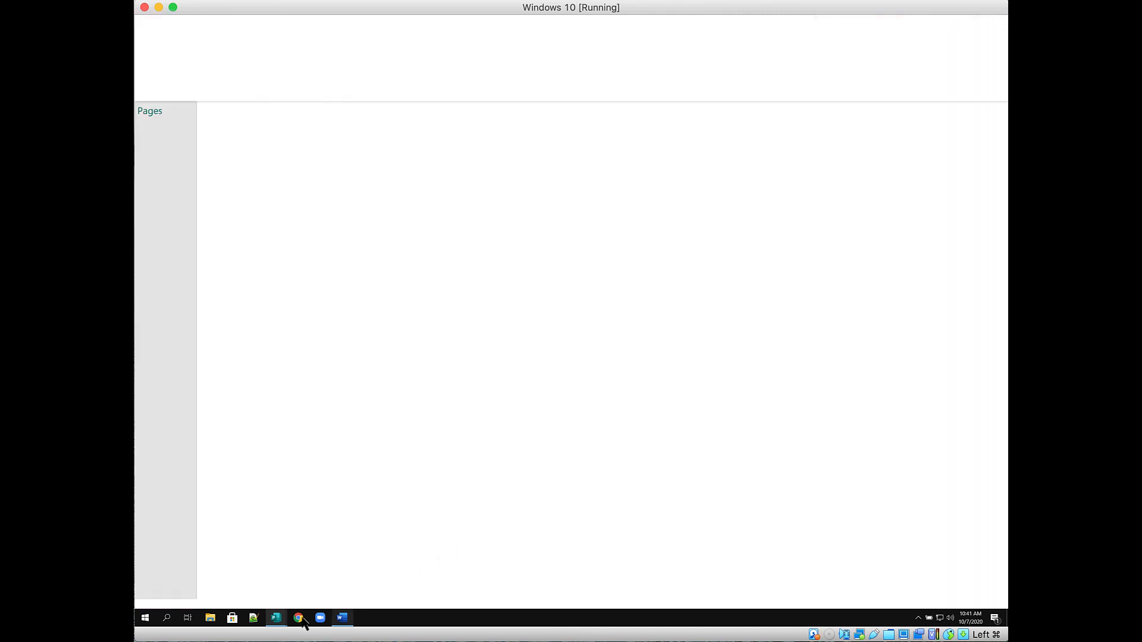
{"action": "mouse_move", "coordinate": [276, 624]}
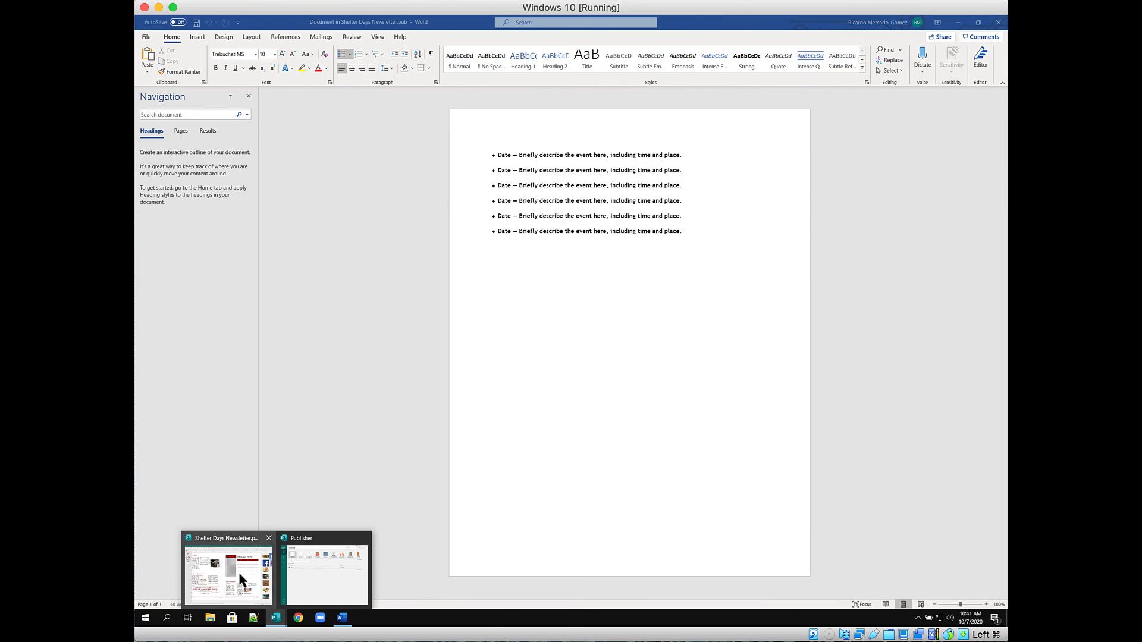
{"action": "left_click", "coordinate": [238, 571]}
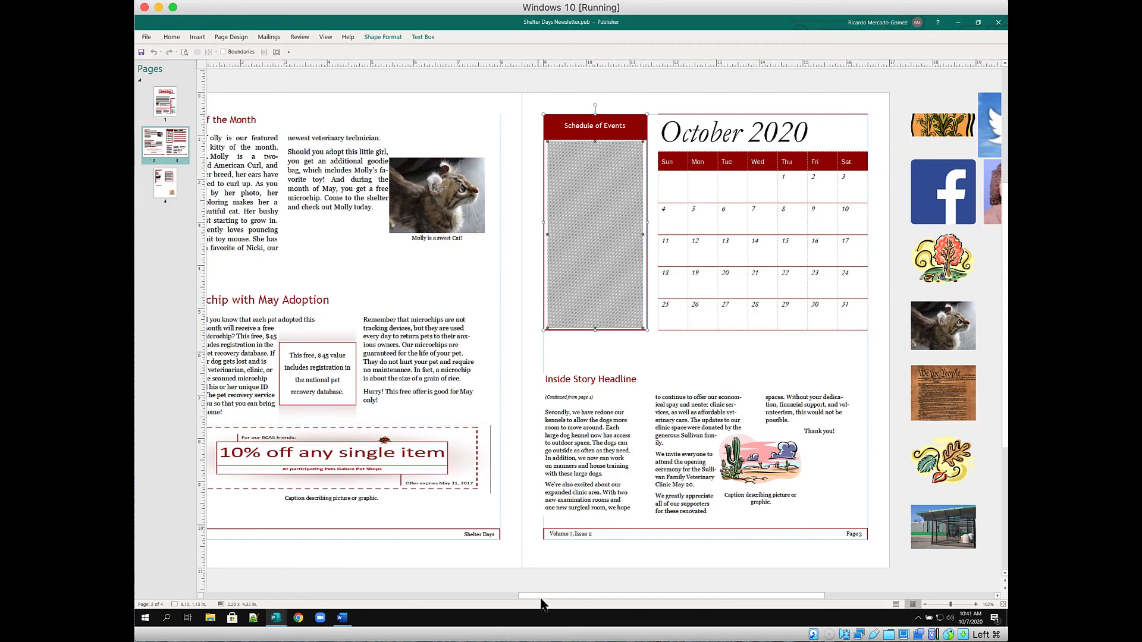
Delete all the completed instructions above the Page 3 section in the notes text box beside page 2.
{"action": "left_click_drag", "start_coordinate": [543, 601], "coordinate": [327, 604]}
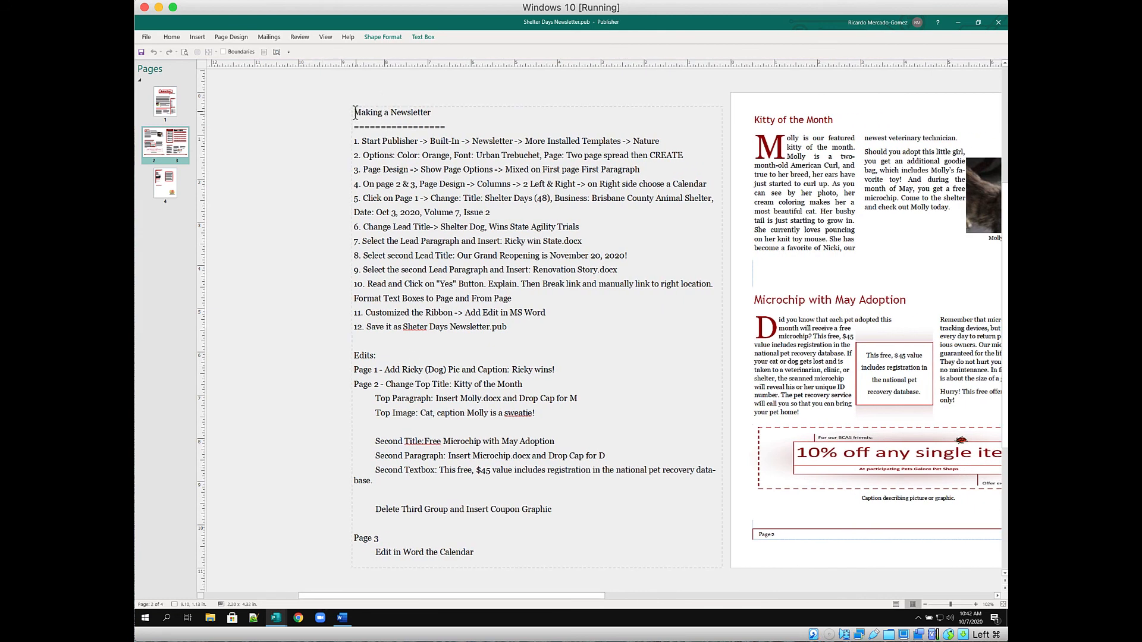
{"action": "left_click_drag", "start_coordinate": [355, 113], "coordinate": [562, 522]}
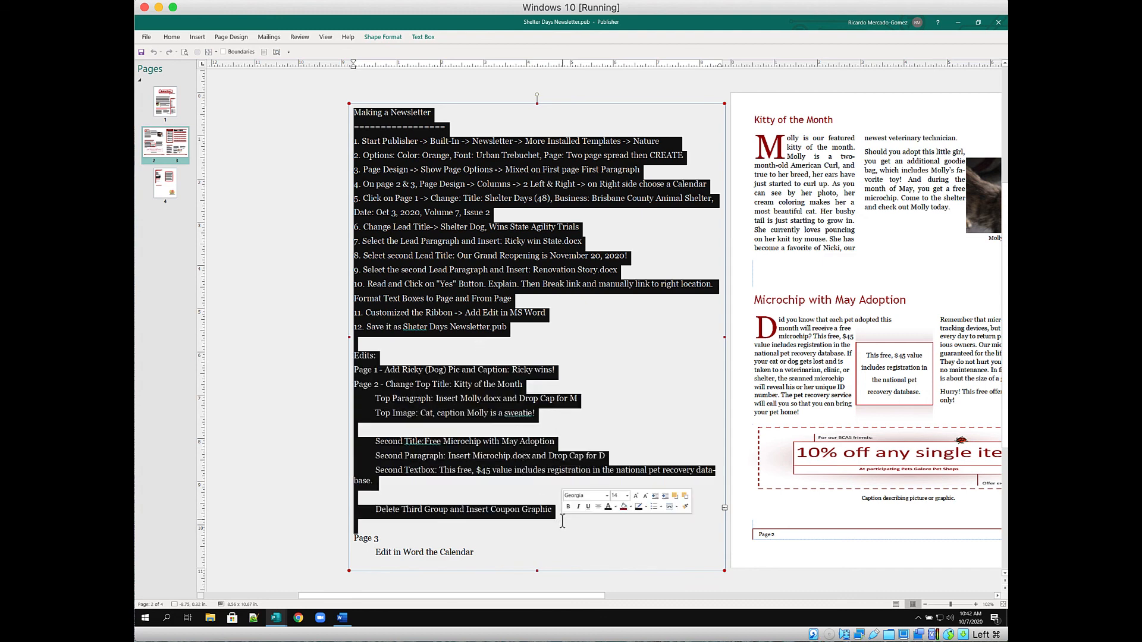
{"action": "key", "text": "Delete"}
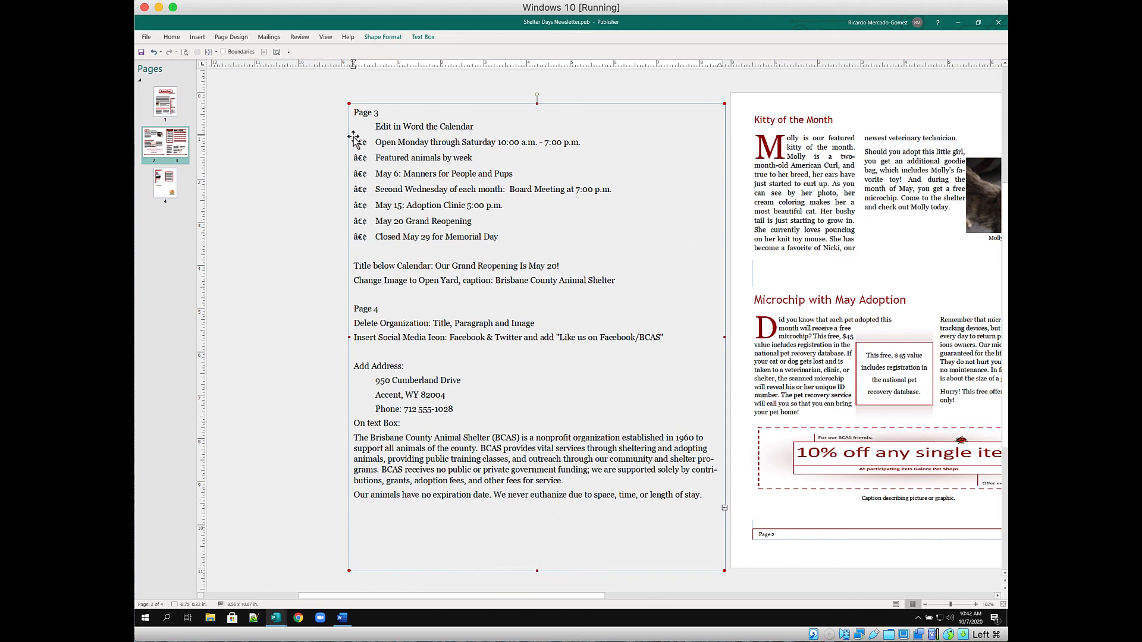
Copy the seven event entries, from the Monday through Saturday opening hours to the Memorial Day closing, from the notes text box.
{"action": "left_click", "coordinate": [376, 142]}
{"action": "left_click_drag", "start_coordinate": [375, 142], "coordinate": [569, 253]}
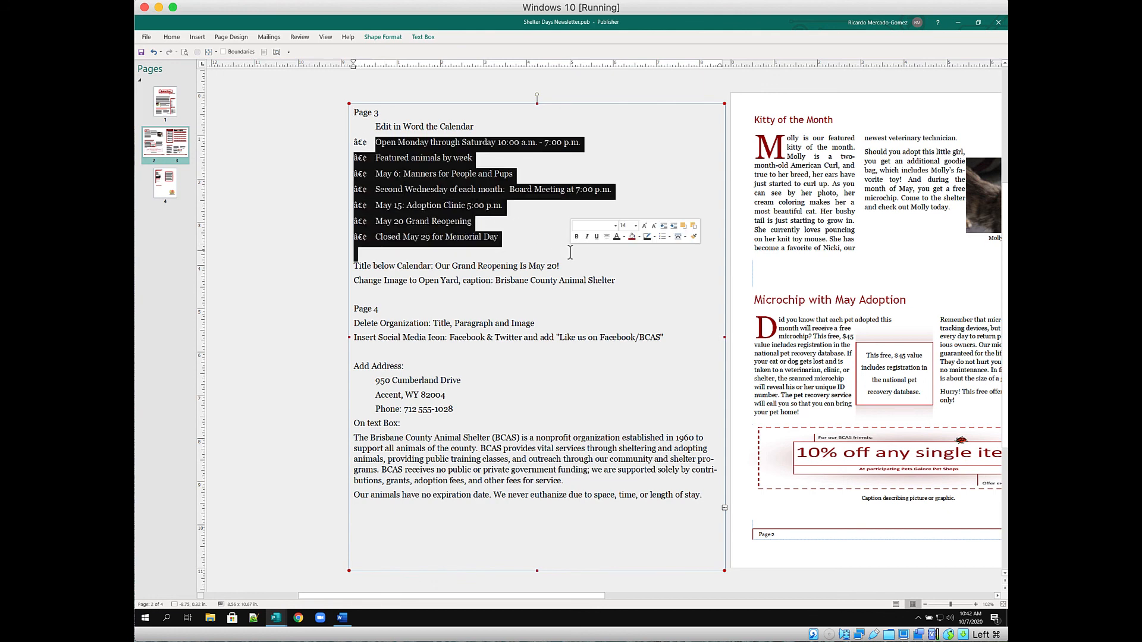
{"action": "key", "text": "super+c"}
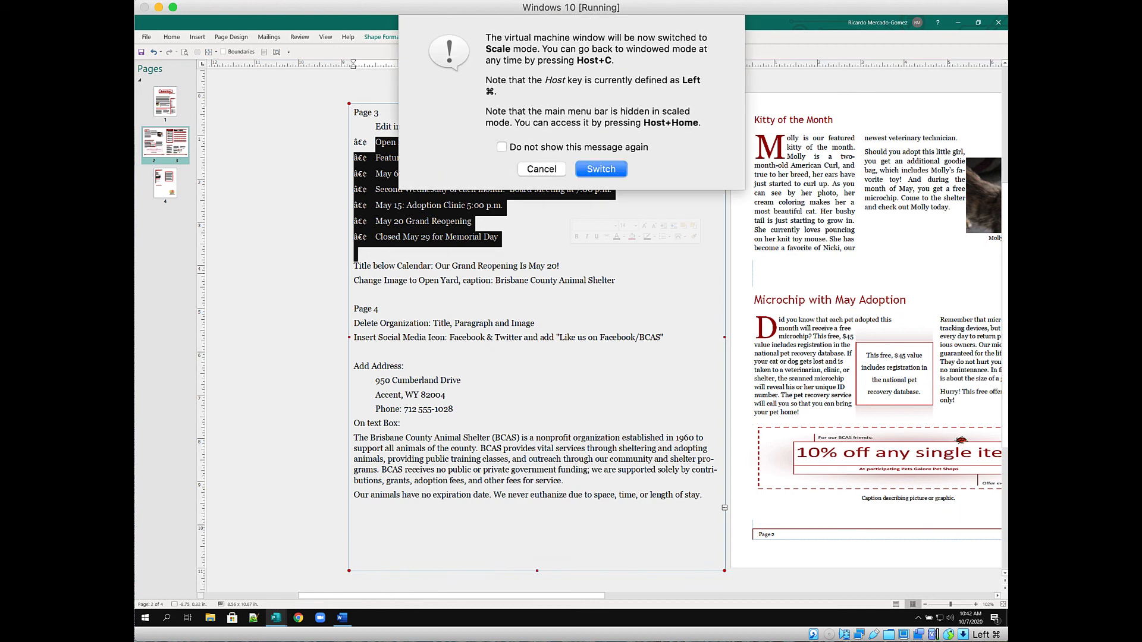
{"action": "left_click", "coordinate": [541, 170]}
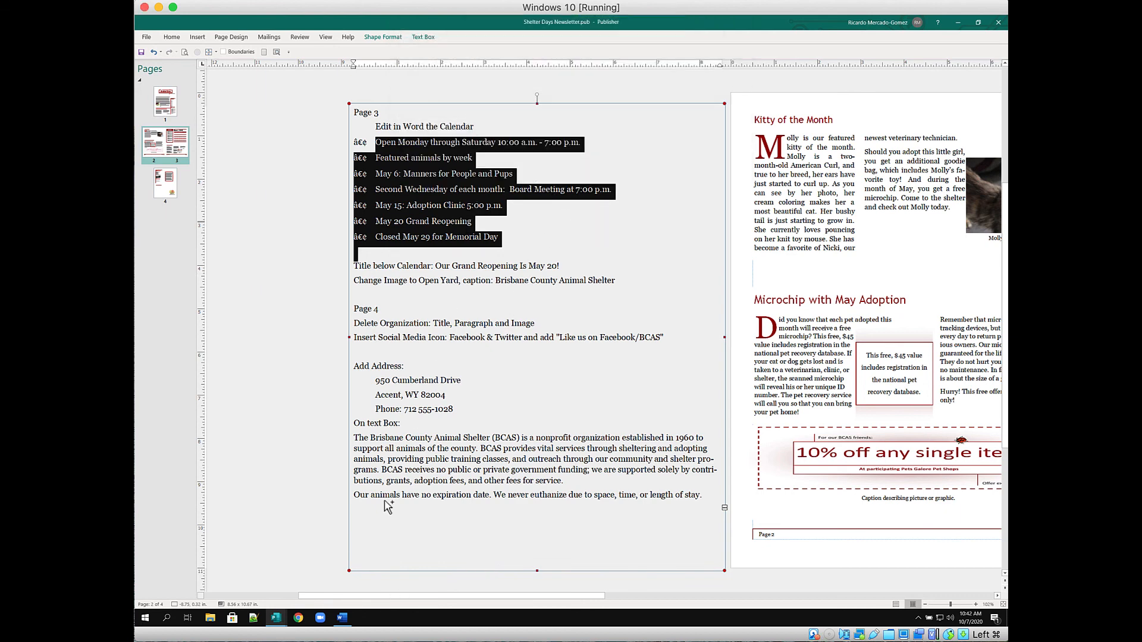
Switch to the Word document and replace all its placeholder event lines with the copied schedule entries.
{"action": "left_click", "coordinate": [342, 619]}
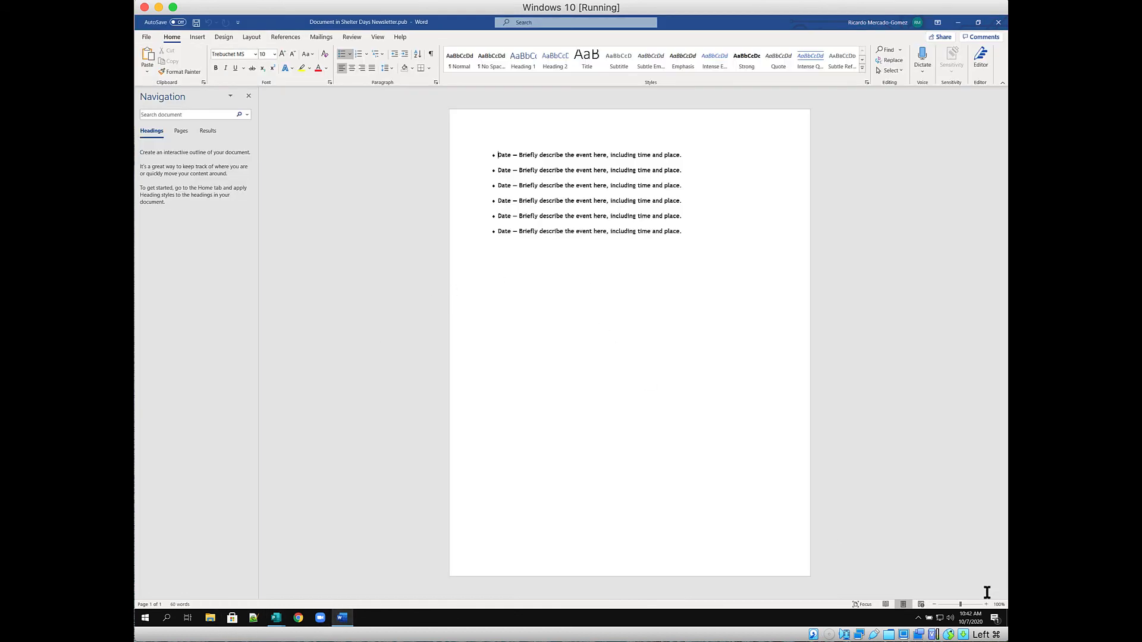
{"action": "left_click_drag", "start_coordinate": [960, 605], "coordinate": [966, 605]}
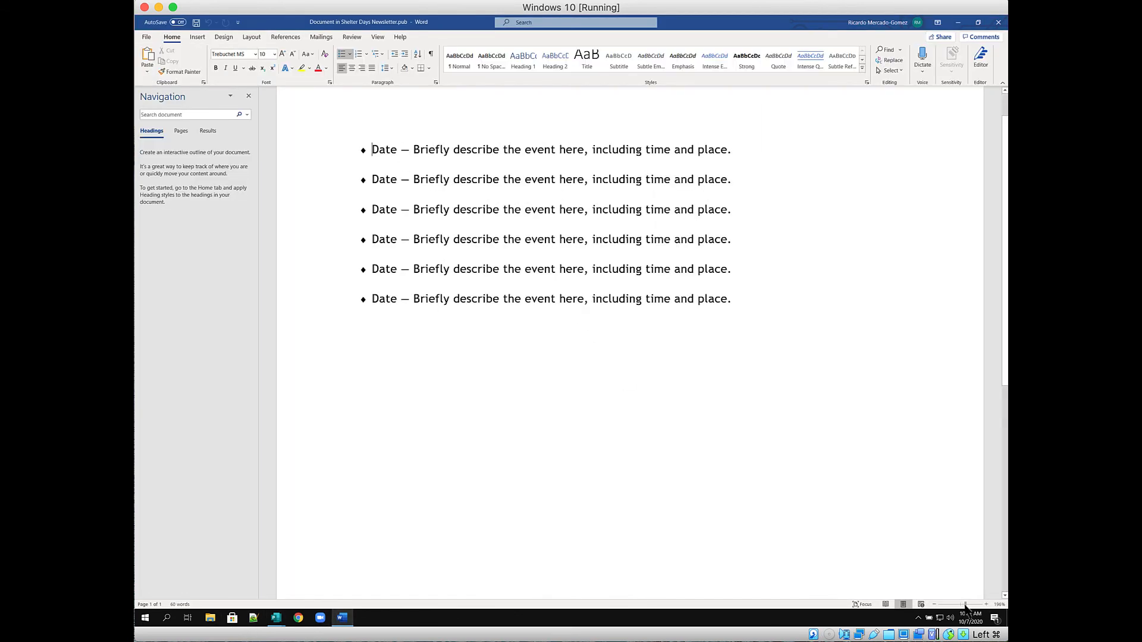
{"action": "left_click", "coordinate": [754, 387]}
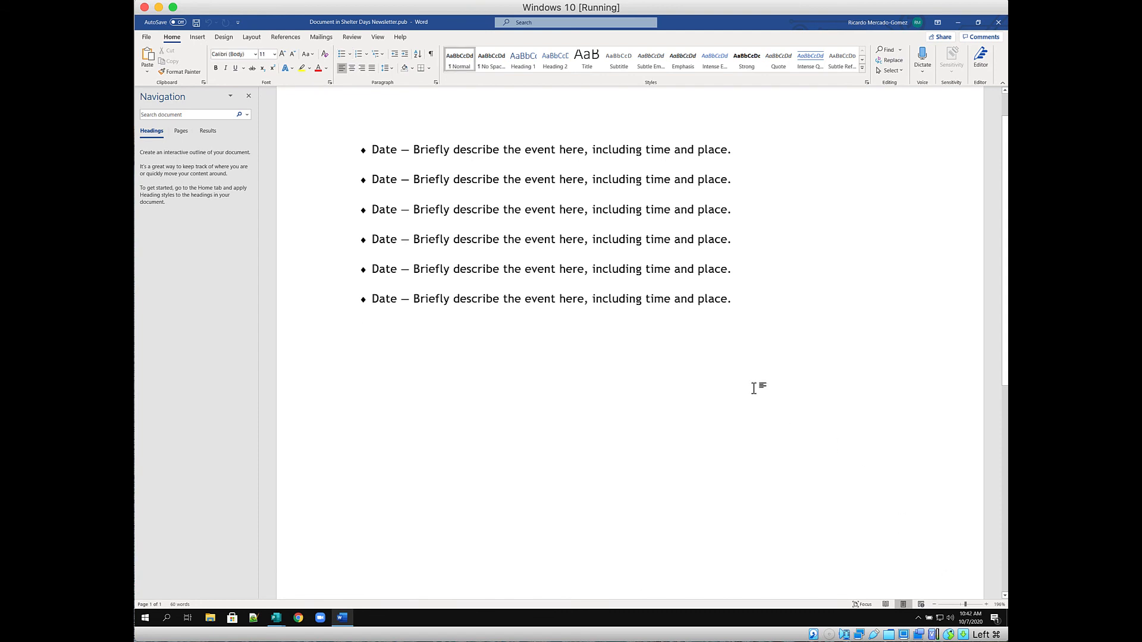
{"action": "key", "text": "ctrl+a"}
{"action": "key", "text": "ctrl+v"}
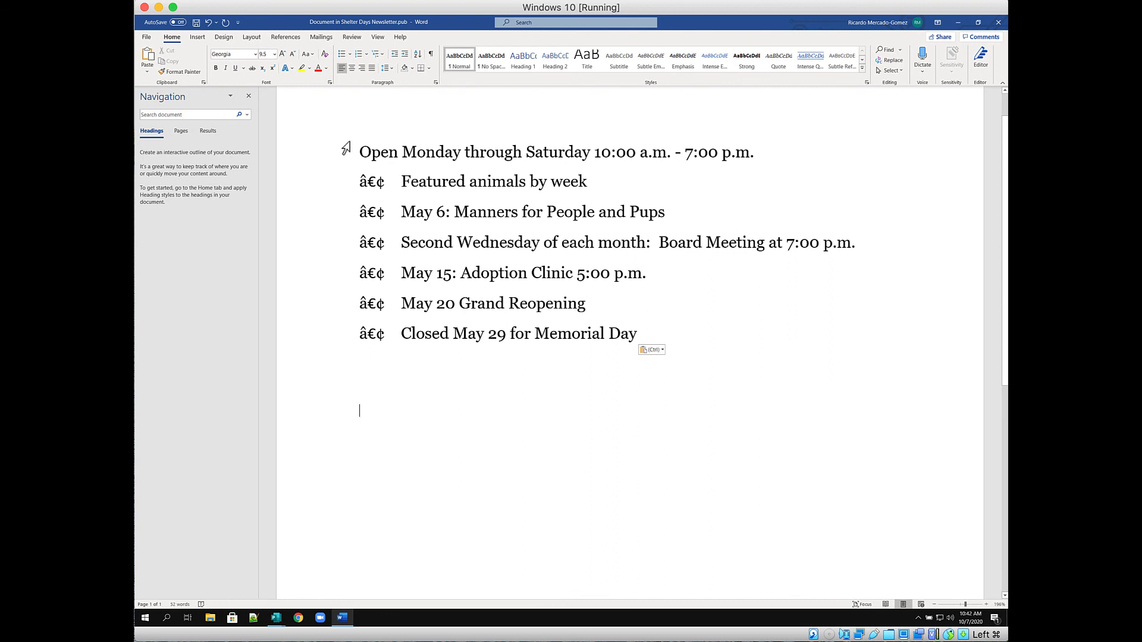
Apply arrowhead bullets to the seven pasted schedule lines.
{"action": "left_click_drag", "start_coordinate": [359, 150], "coordinate": [642, 333]}
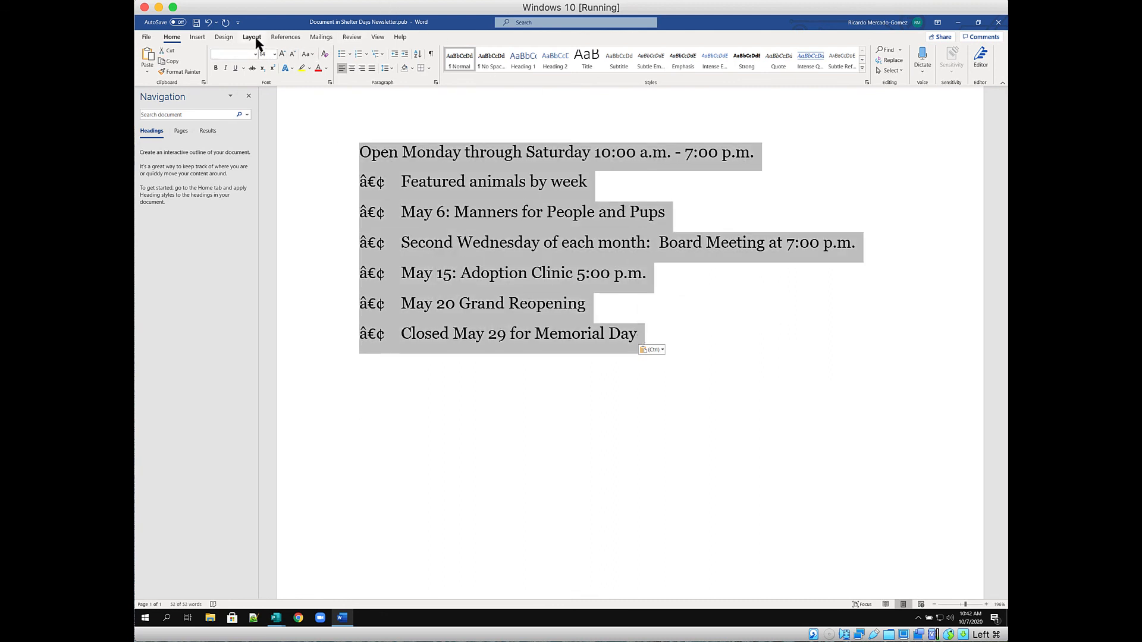
{"action": "left_click", "coordinate": [349, 54]}
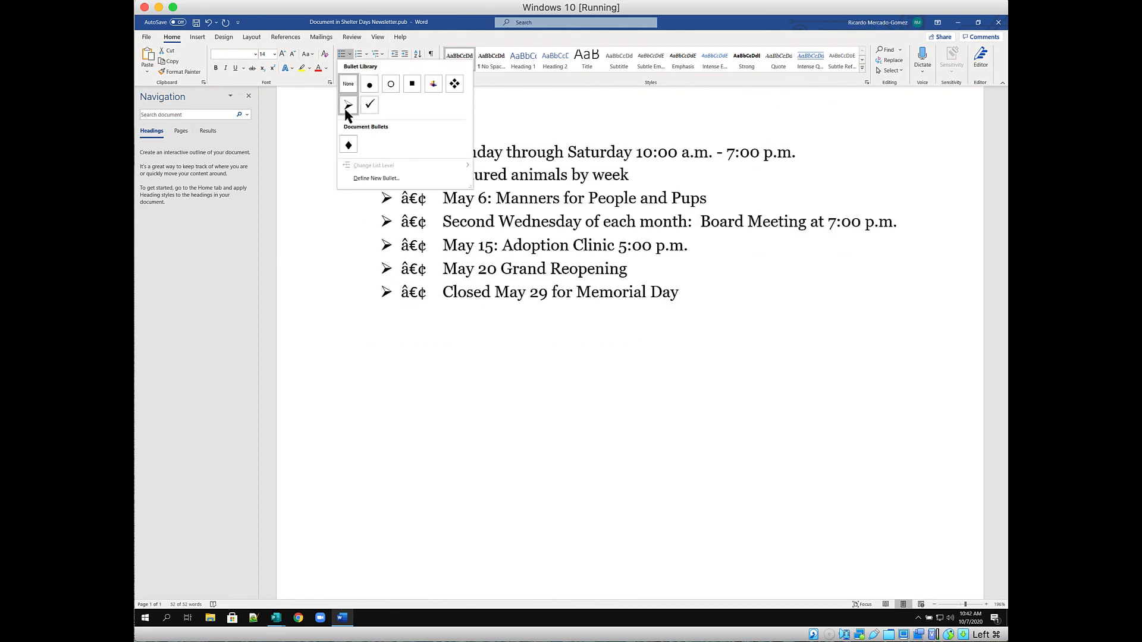
{"action": "left_click", "coordinate": [349, 107]}
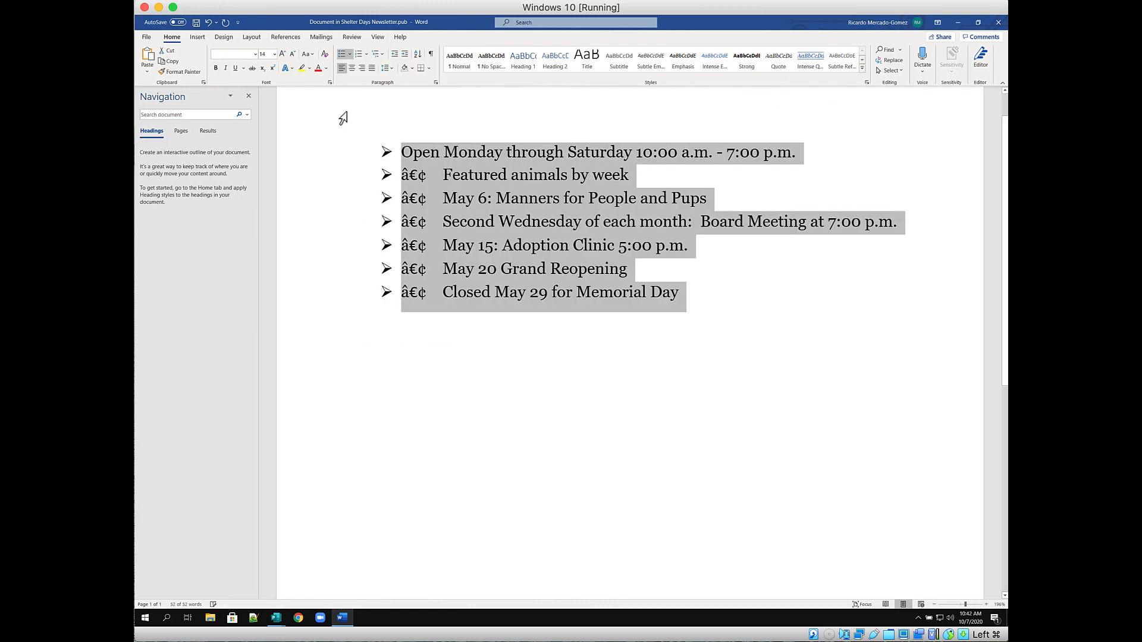
Remove the stray bullet characters before "Featured animals by week" and "May 6: Manners for People and Pups".
{"action": "left_click", "coordinate": [445, 178]}
{"action": "key", "text": "BackSpace"}
{"action": "key", "text": "BackSpace"}
{"action": "key", "text": "BackSpace"}
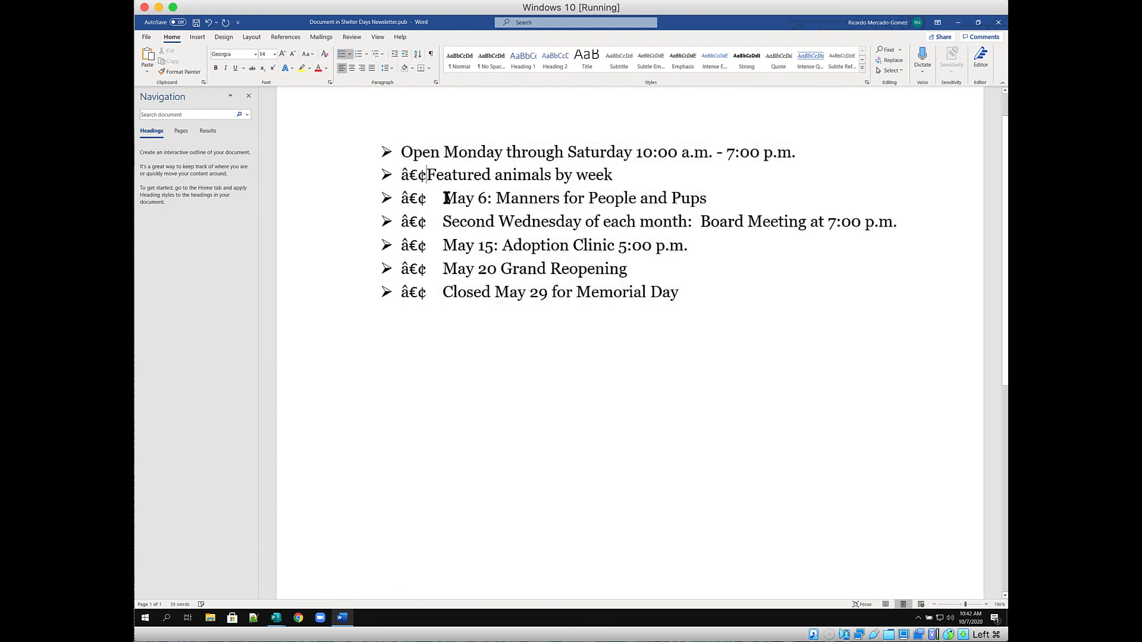
{"action": "key", "text": "BackSpace"}
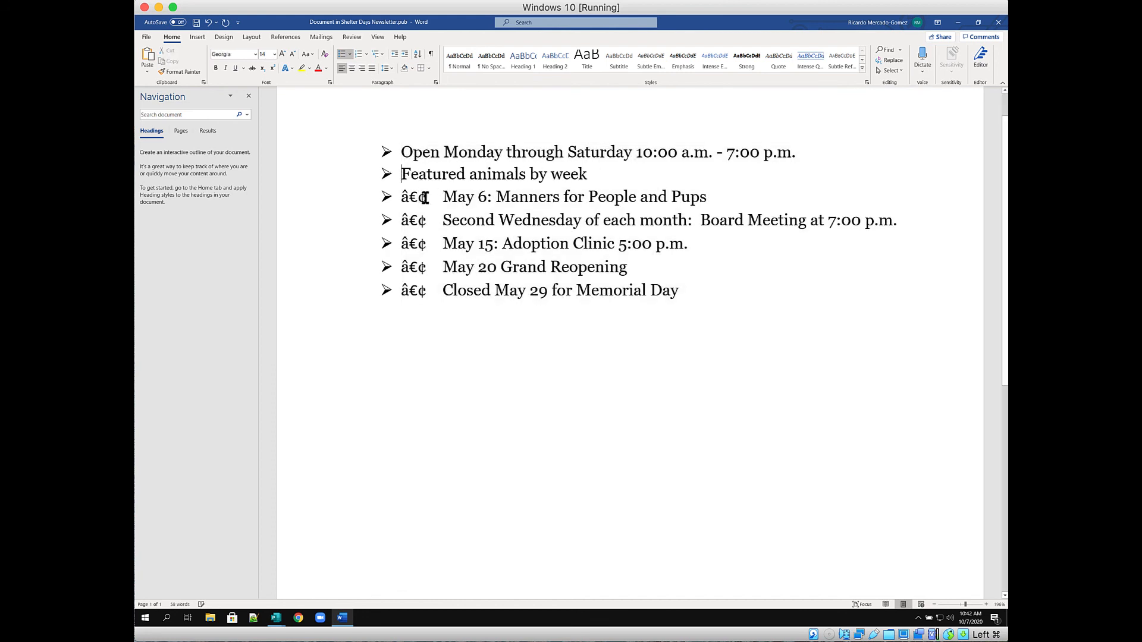
{"action": "left_click", "coordinate": [436, 197]}
{"action": "key", "text": "BackSpace"}
{"action": "key", "text": "BackSpace"}
{"action": "key", "text": "BackSpace"}
{"action": "key", "text": "BackSpace"}
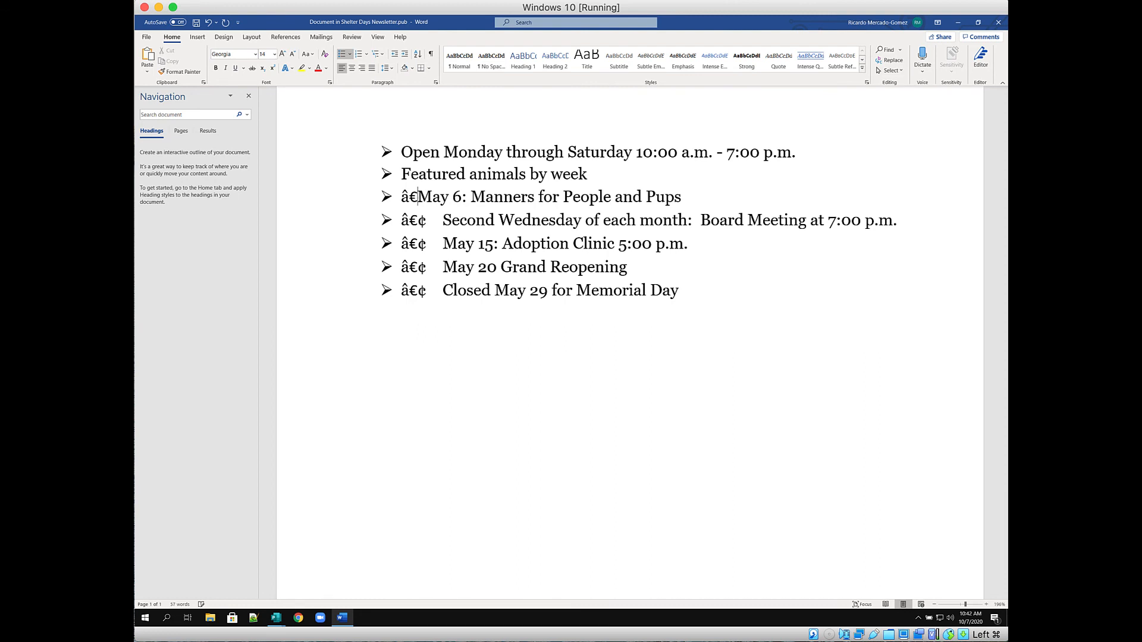
Remove the stray bullet characters before the Second Wednesday board meeting and May 15 Adoption Clinic entries.
{"action": "left_click", "coordinate": [441, 218]}
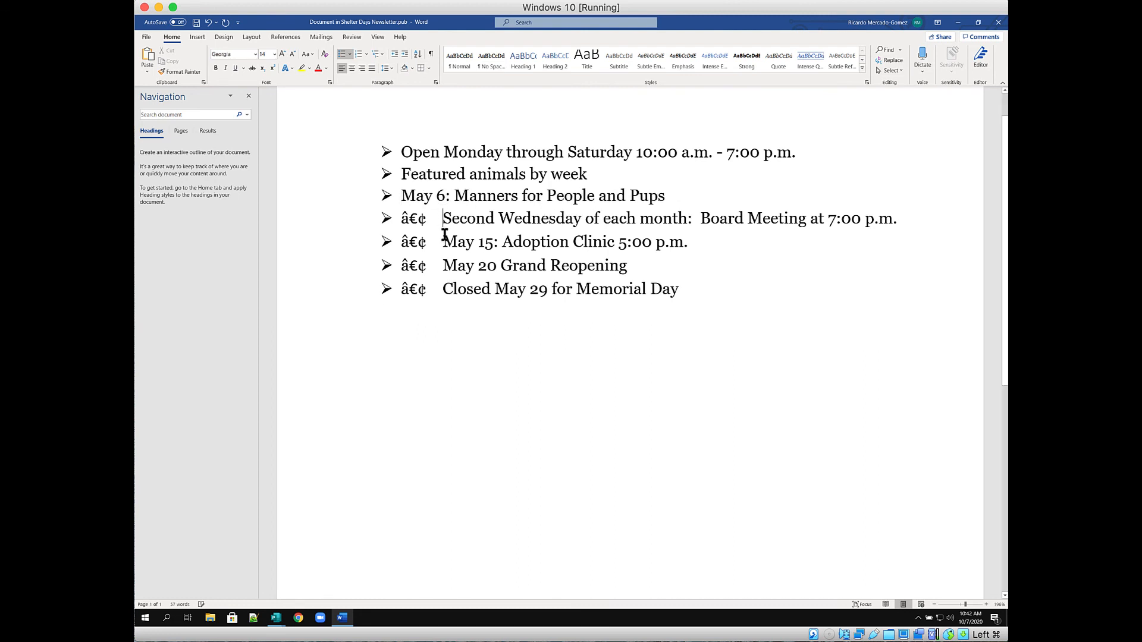
{"action": "key", "text": "BackSpace"}
{"action": "key", "text": "BackSpace"}
{"action": "key", "text": "BackSpace"}
{"action": "key", "text": "BackSpace"}
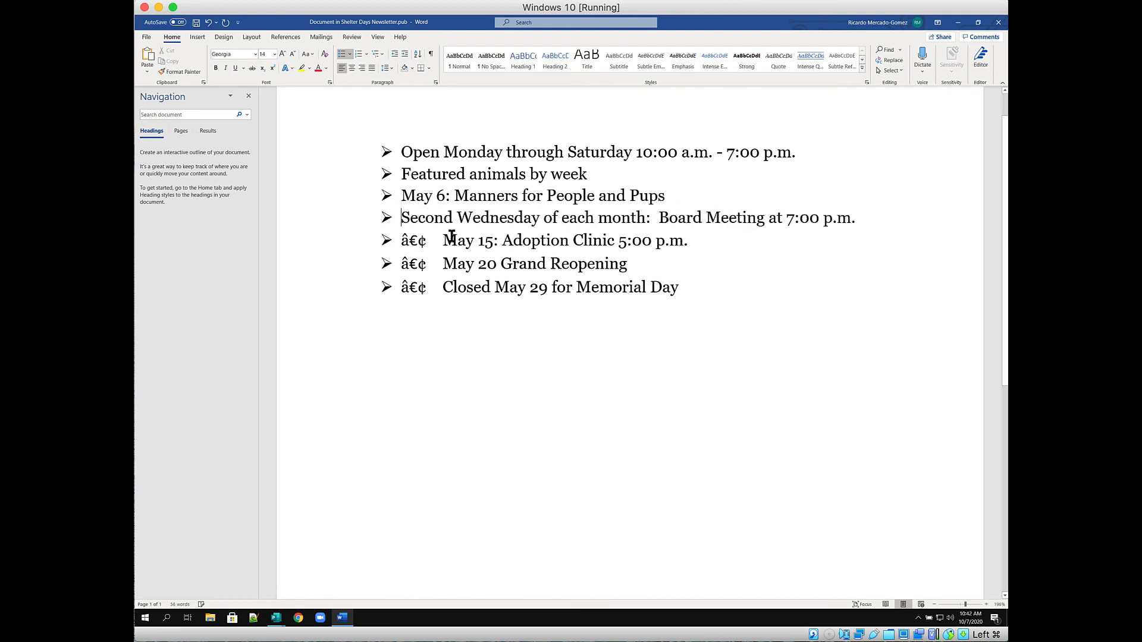
{"action": "key", "text": "BackSpace"}
{"action": "key", "text": "BackSpace"}
{"action": "key", "text": "BackSpace"}
{"action": "key", "text": "BackSpace"}
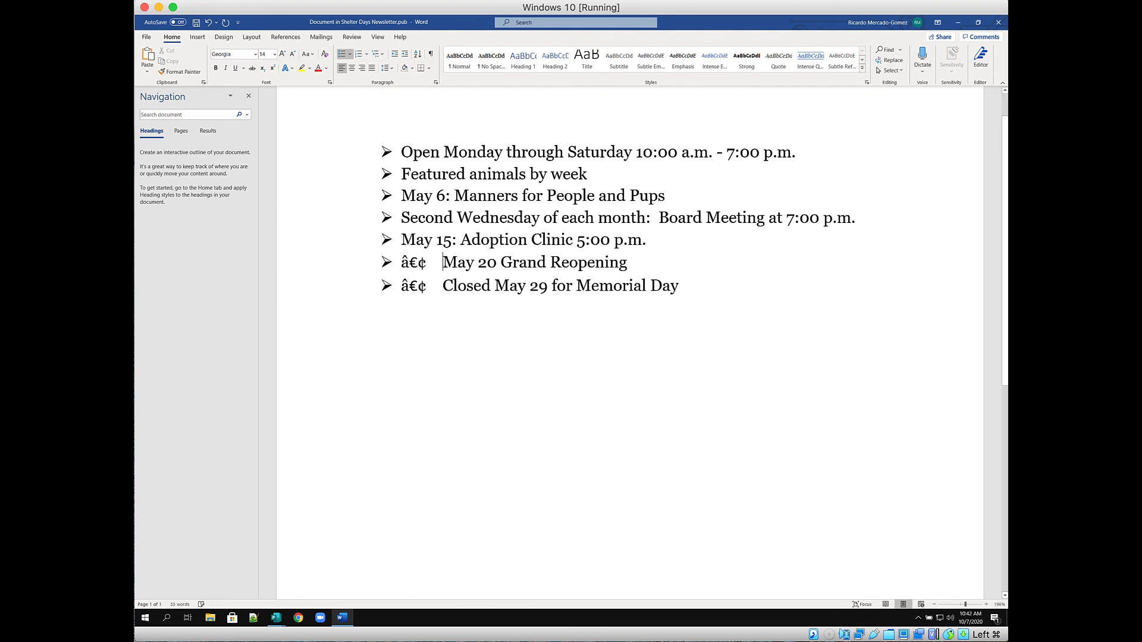
Remove the stray bullet characters before "May 20 Grand Reopening" and "Closed May 29 for Memorial Day".
{"action": "left_click", "coordinate": [442, 262]}
{"action": "key", "text": "BackSpace"}
{"action": "key", "text": "BackSpace"}
{"action": "key", "text": "BackSpace"}
{"action": "key", "text": "BackSpace"}
{"action": "left_click", "coordinate": [442, 284]}
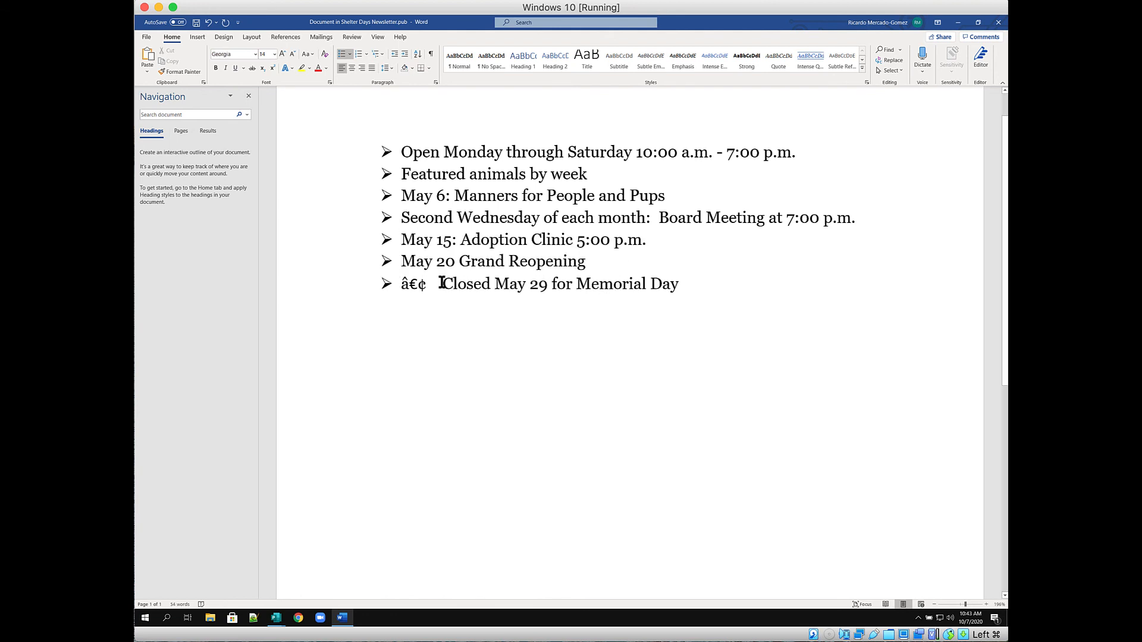
{"action": "key", "text": "BackSpace"}
{"action": "key", "text": "BackSpace"}
{"action": "key", "text": "BackSpace"}
{"action": "key", "text": "BackSpace"}
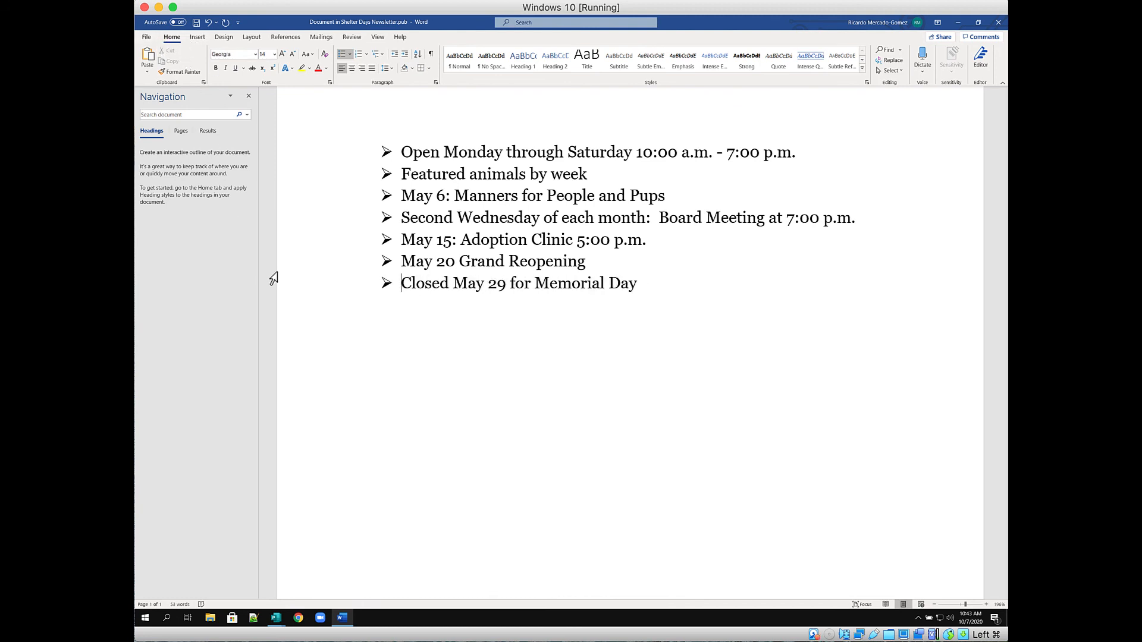
Close the Word document to return the edited Schedule of Events to page 3 of the newsletter.
{"action": "left_click", "coordinate": [998, 25]}
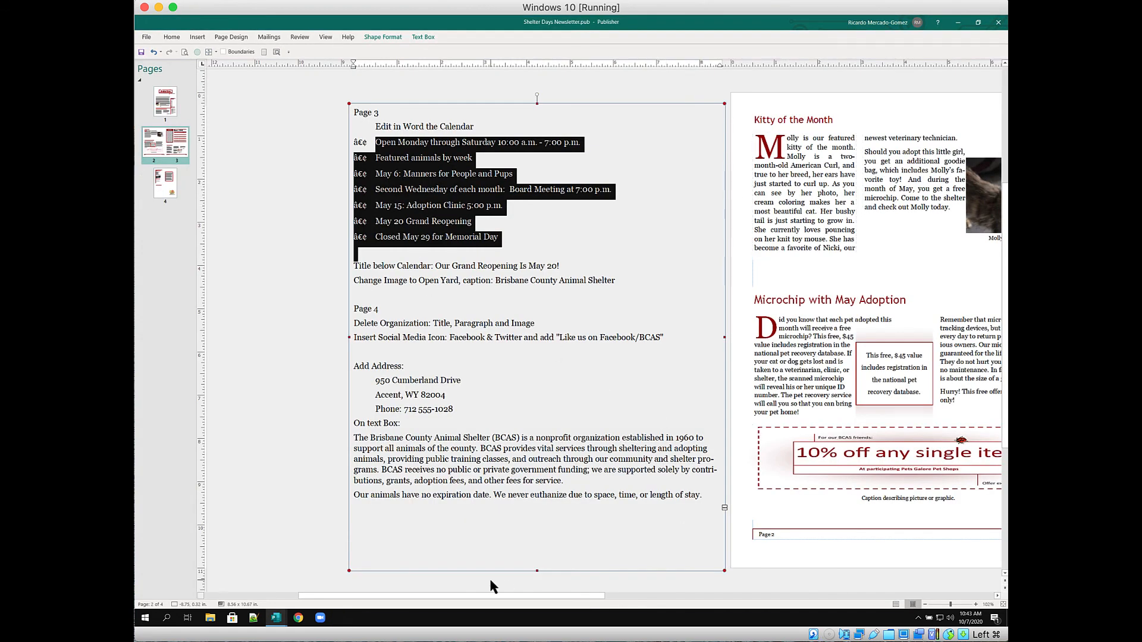
{"action": "left_click_drag", "start_coordinate": [477, 595], "coordinate": [633, 595]}
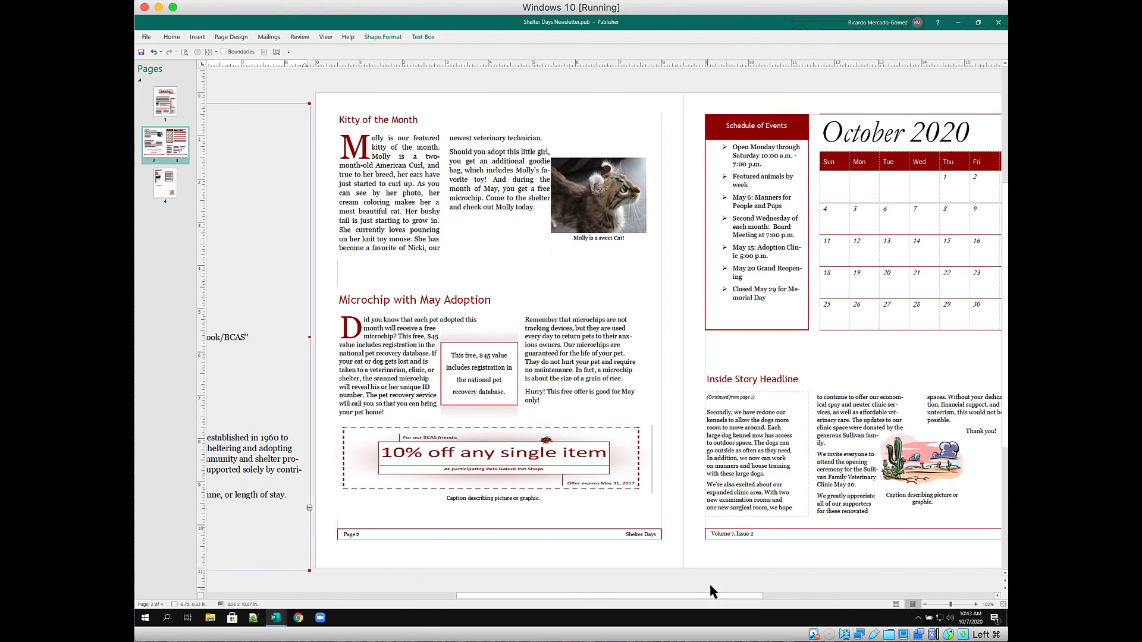
{"action": "left_click_drag", "start_coordinate": [717, 595], "coordinate": [788, 594]}
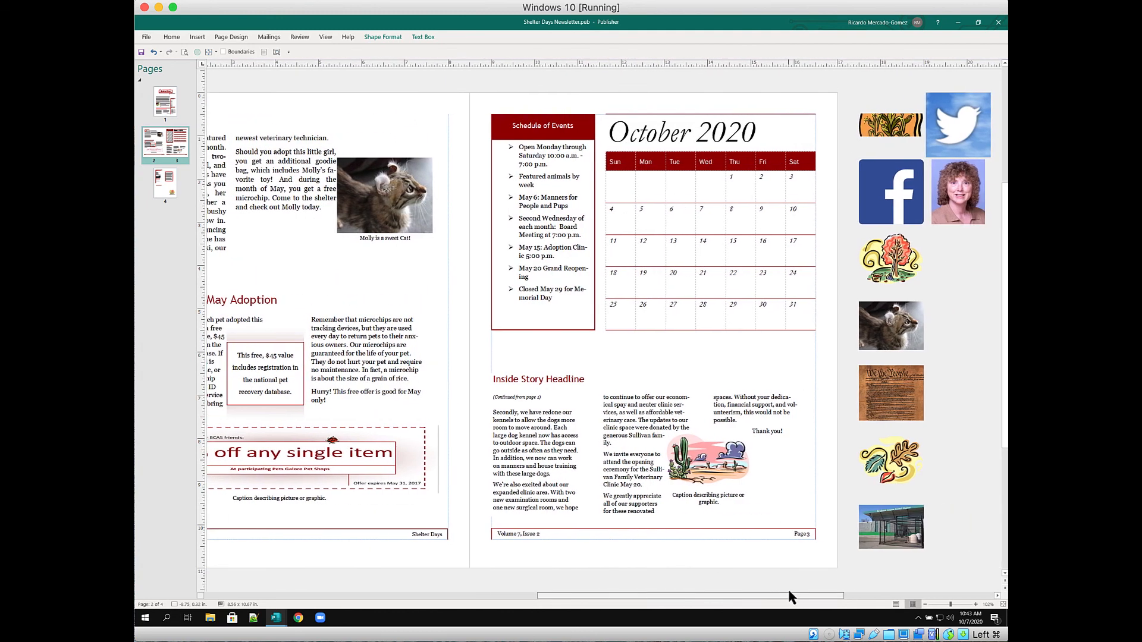
Enter "Cats" and "Days" on October 6 and 7, and "Dogs" and "Days" on October 13 and 14 in the calendar.
{"action": "left_click", "coordinate": [678, 215]}
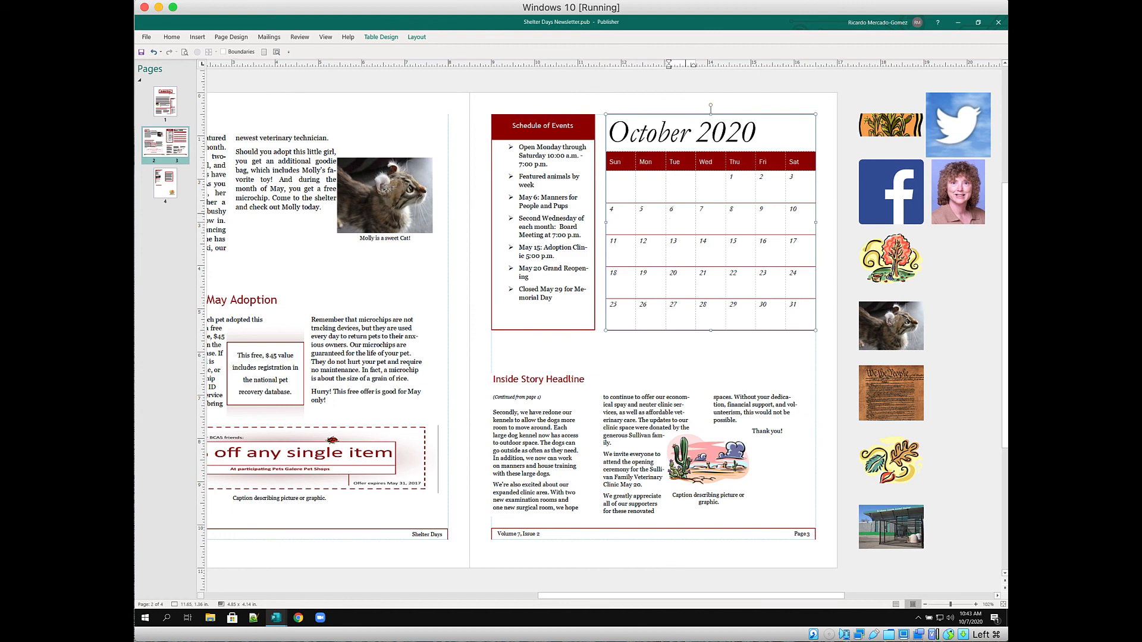
{"action": "type", "text": "c"}
{"action": "left_click", "coordinate": [703, 224]}
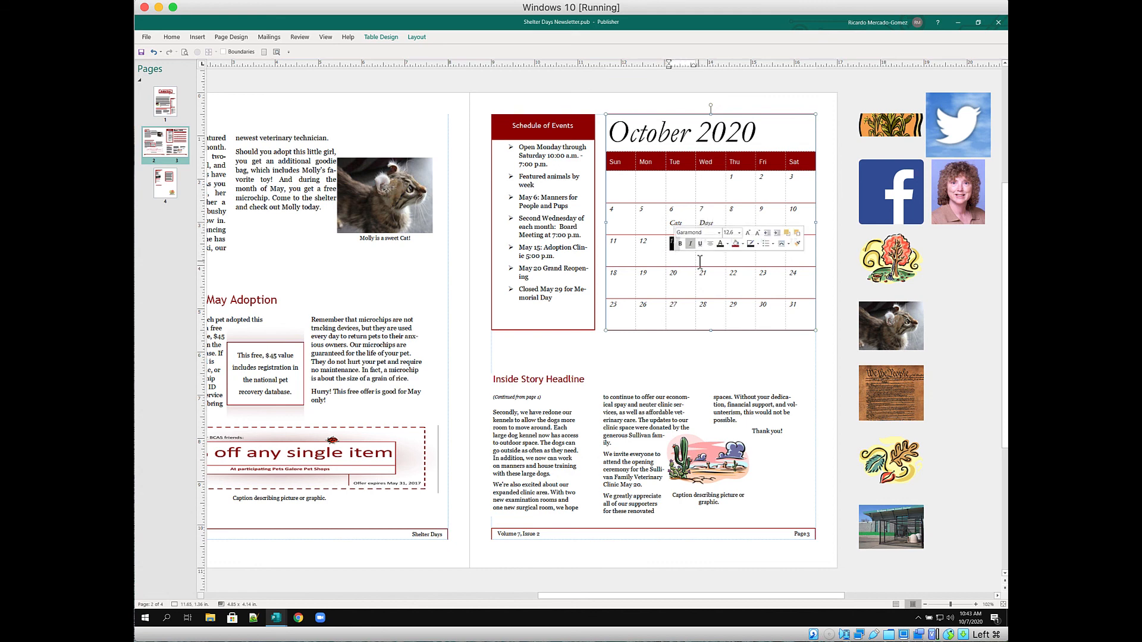
{"action": "left_click", "coordinate": [686, 242]}
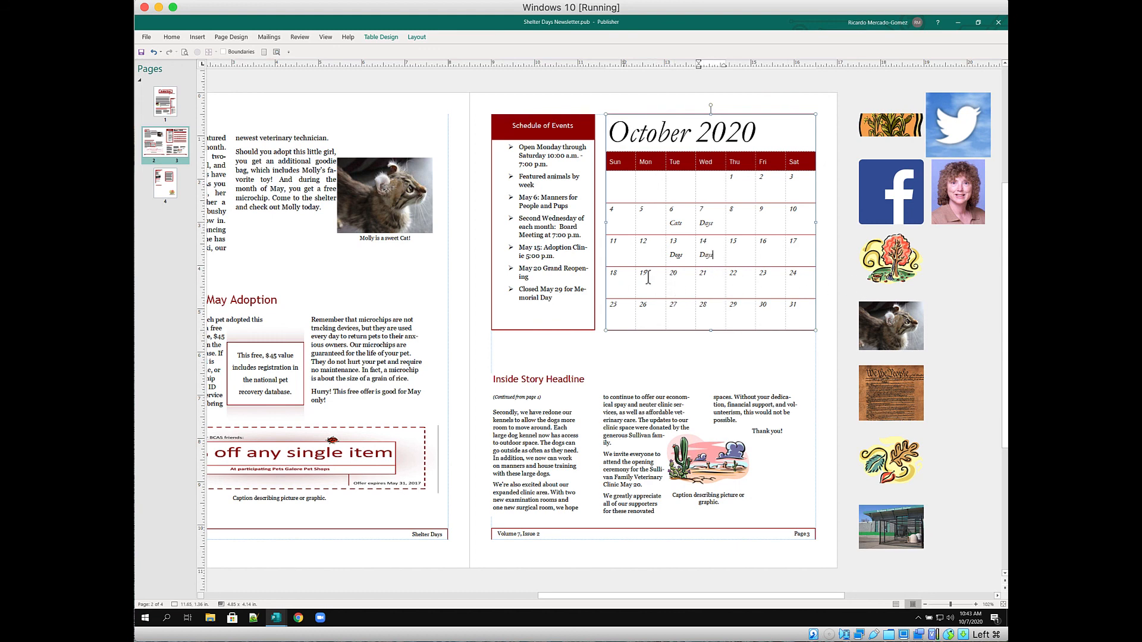
Check the October 2020 calendar entries up close and select the "Inside Story Headline" text on page 3.
{"action": "left_click", "coordinate": [276, 52]}
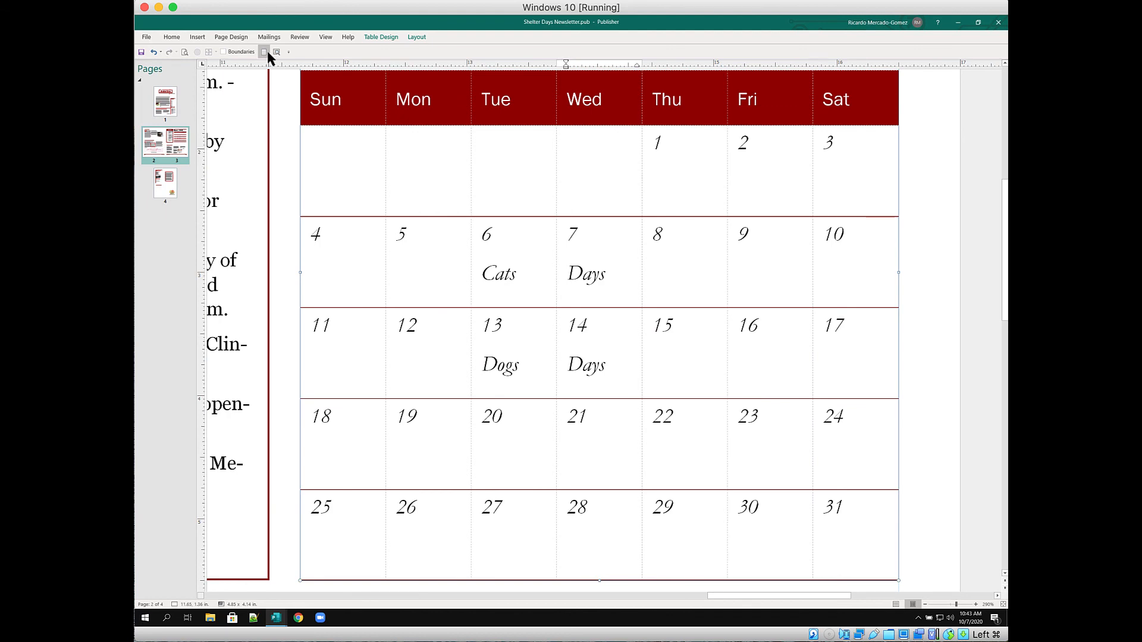
{"action": "left_click", "coordinate": [265, 52]}
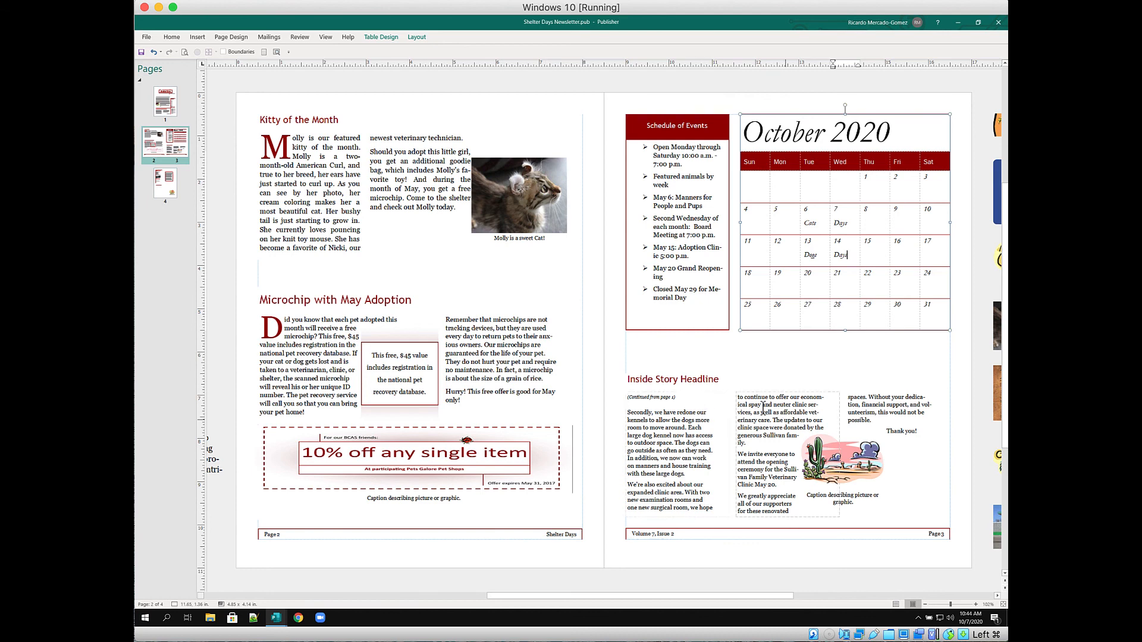
{"action": "triple_click", "coordinate": [698, 386]}
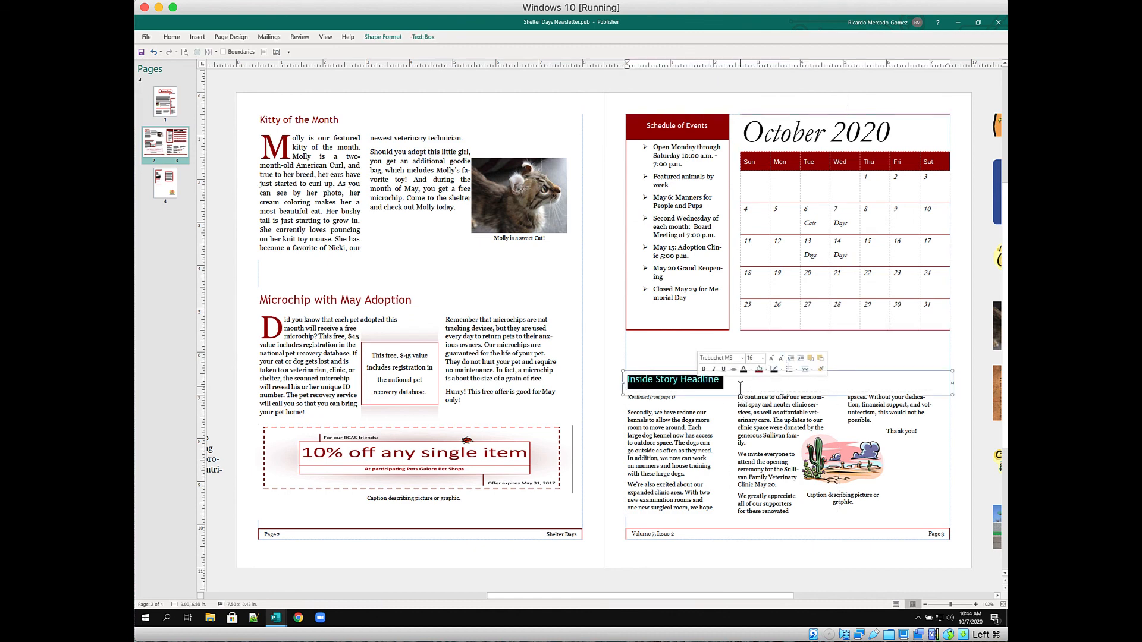
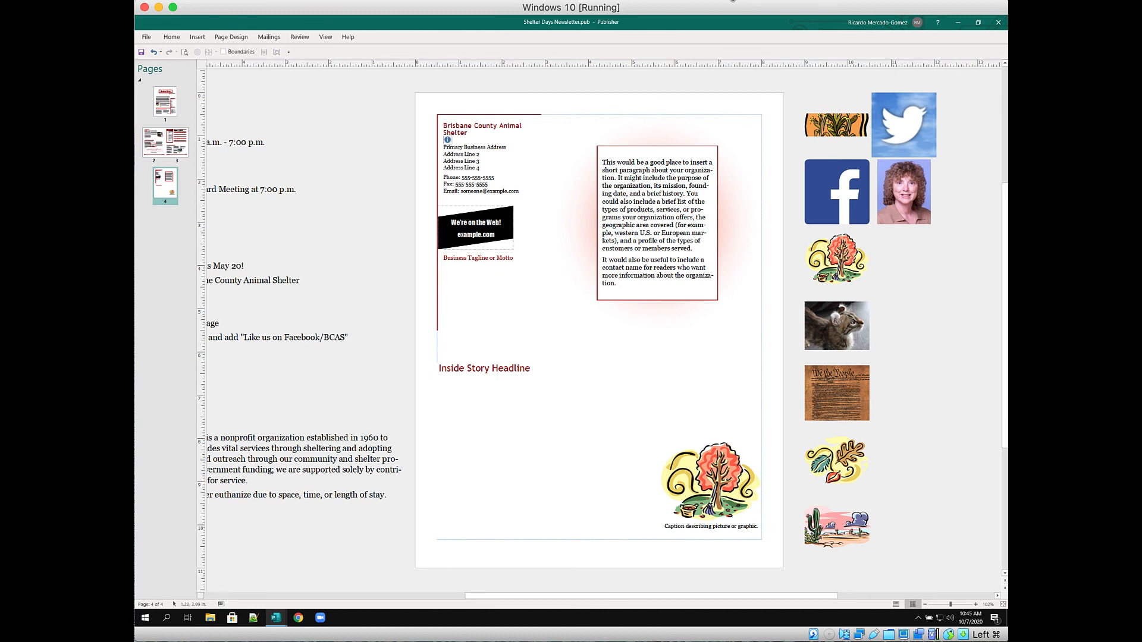
Move the Facebook and Twitter logos together from the scratch area onto page 4, near the business tagline.
{"action": "left_click", "coordinate": [835, 173]}
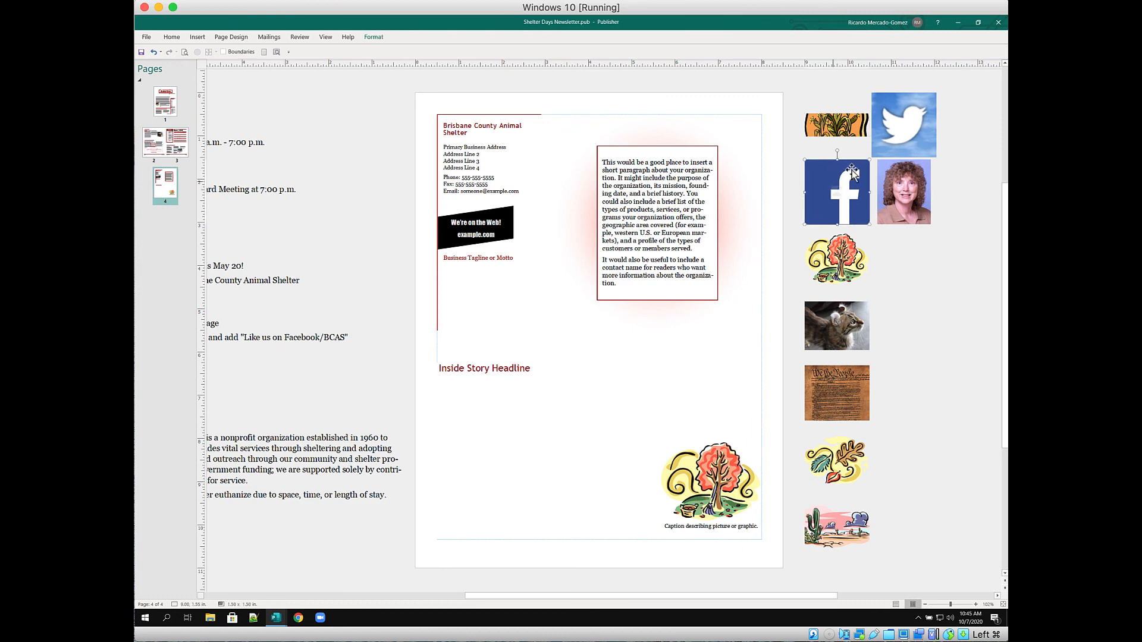
{"action": "left_click", "coordinate": [903, 139], "text": "shift"}
{"action": "left_click_drag", "start_coordinate": [812, 195], "coordinate": [466, 311]}
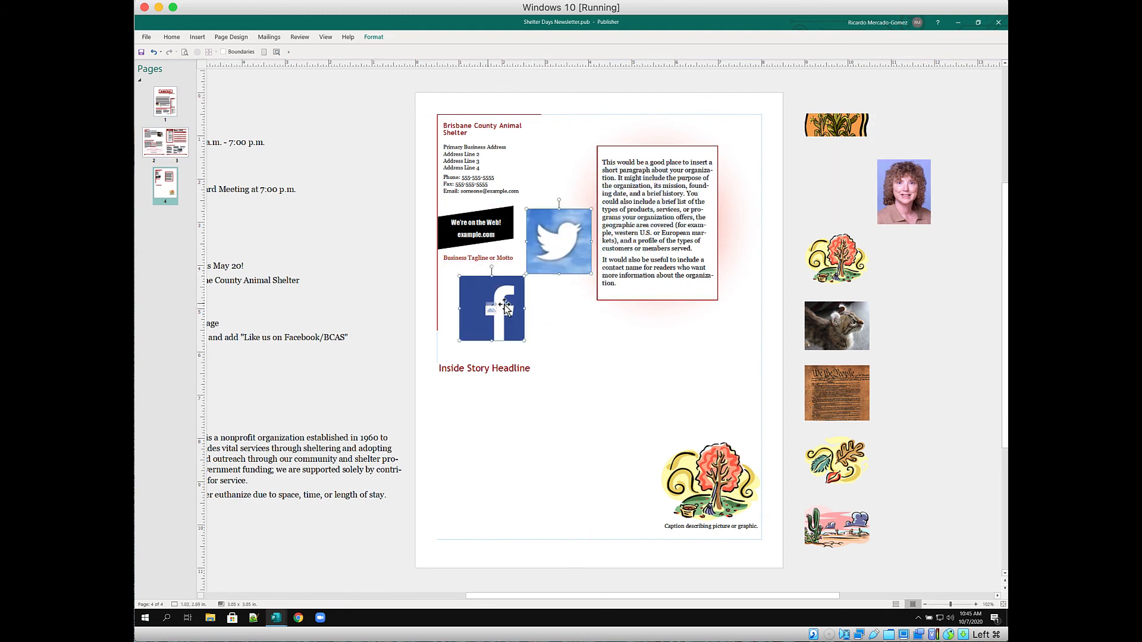
Shrink the Facebook and Twitter logos to about 0.81 in square and place them side by side just below the business tagline.
{"action": "left_click", "coordinate": [561, 249]}
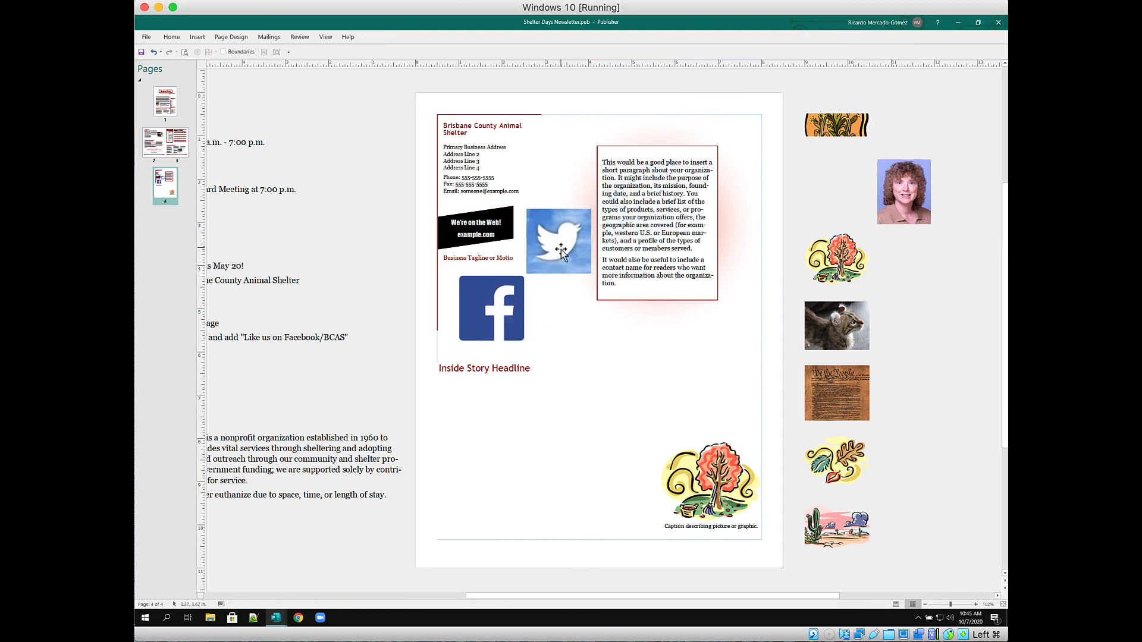
{"action": "left_click_drag", "start_coordinate": [561, 249], "coordinate": [495, 311]}
{"action": "left_click", "coordinate": [523, 338]}
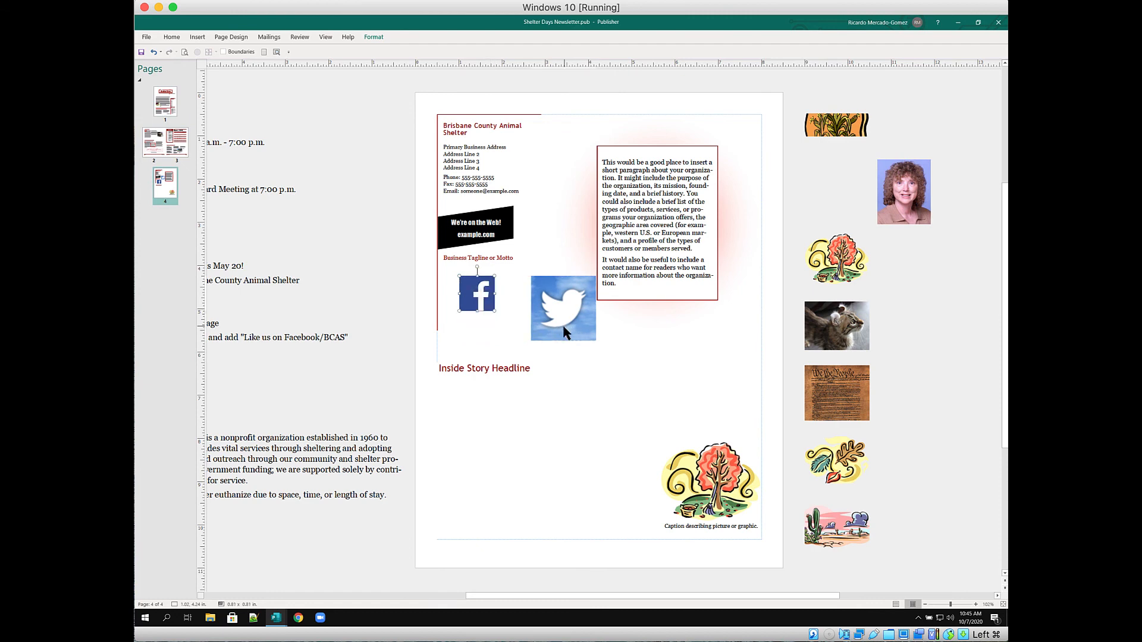
{"action": "left_click", "coordinate": [564, 333]}
{"action": "left_click_drag", "start_coordinate": [595, 340], "coordinate": [529, 287]}
{"action": "left_click", "coordinate": [554, 297]}
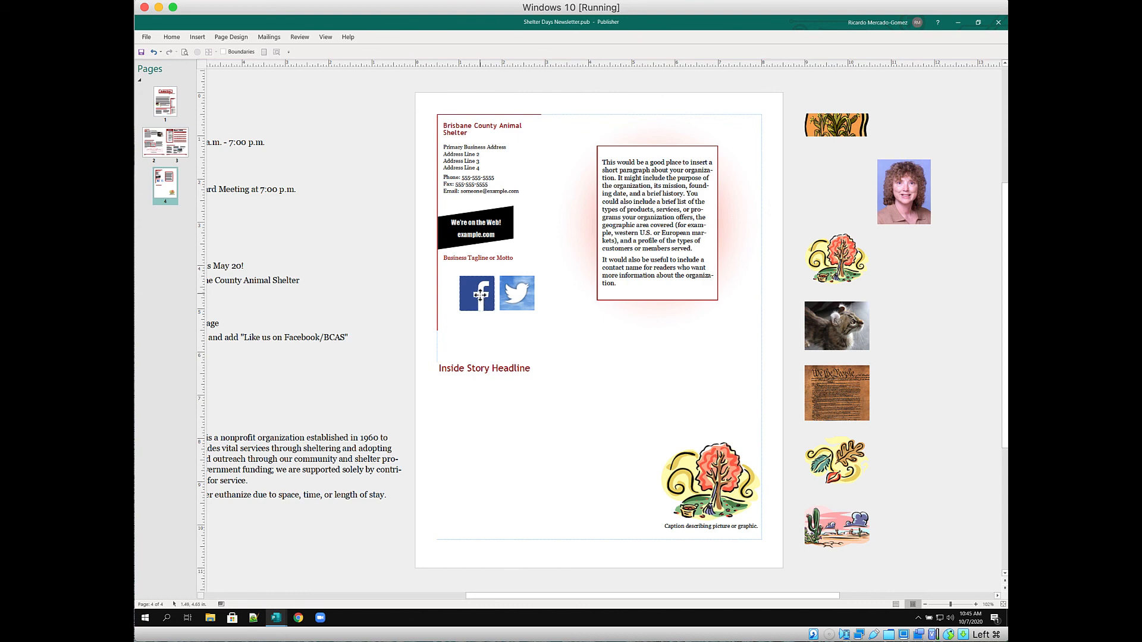
{"action": "mouse_move", "coordinate": [480, 294]}
{"action": "left_mouse_down"}
{"action": "mouse_move", "coordinate": [464, 290]}
{"action": "mouse_move", "coordinate": [509, 301]}
{"action": "mouse_move", "coordinate": [492, 297]}
{"action": "left_mouse_up"}
{"action": "left_click", "coordinate": [543, 325]}
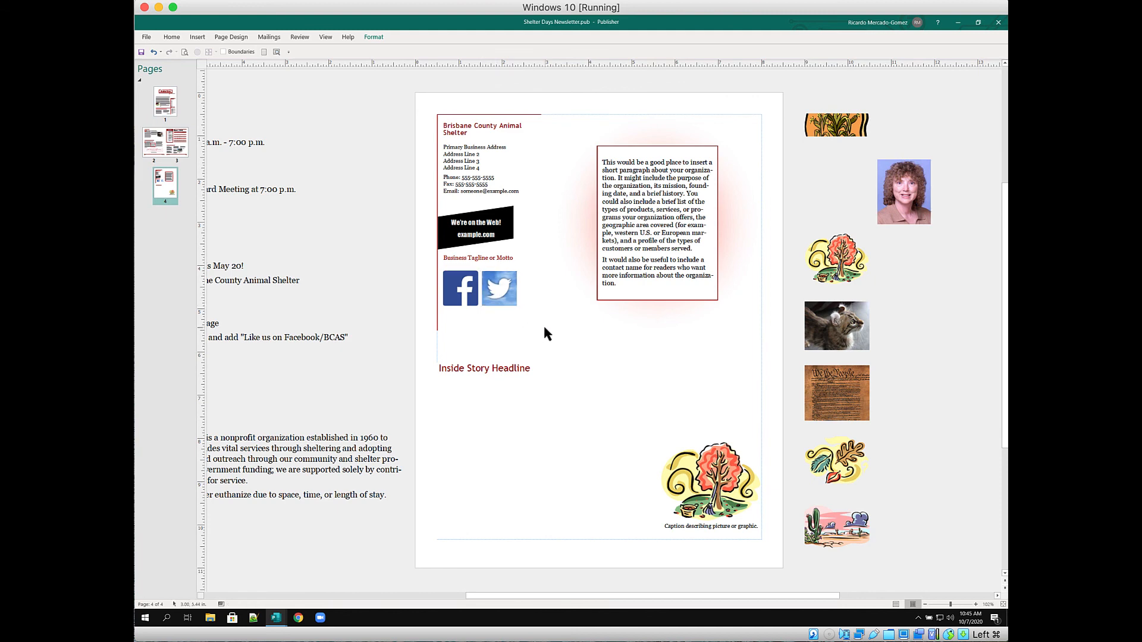
{"action": "right_click", "coordinate": [462, 291]}
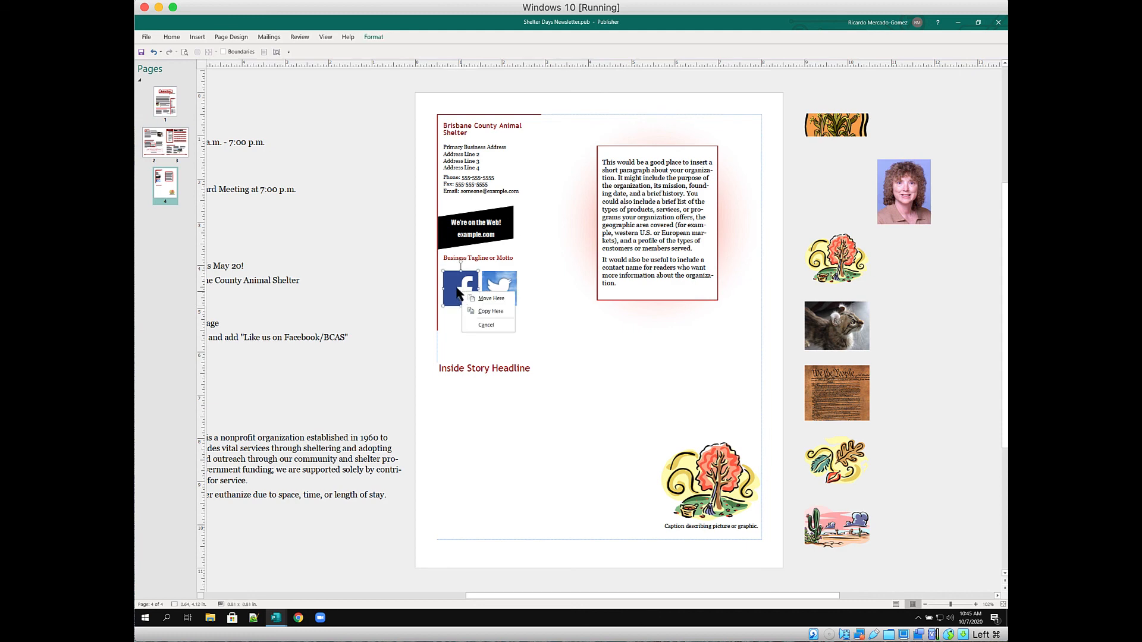
{"action": "key", "text": "Escape"}
{"action": "right_click", "coordinate": [458, 293]}
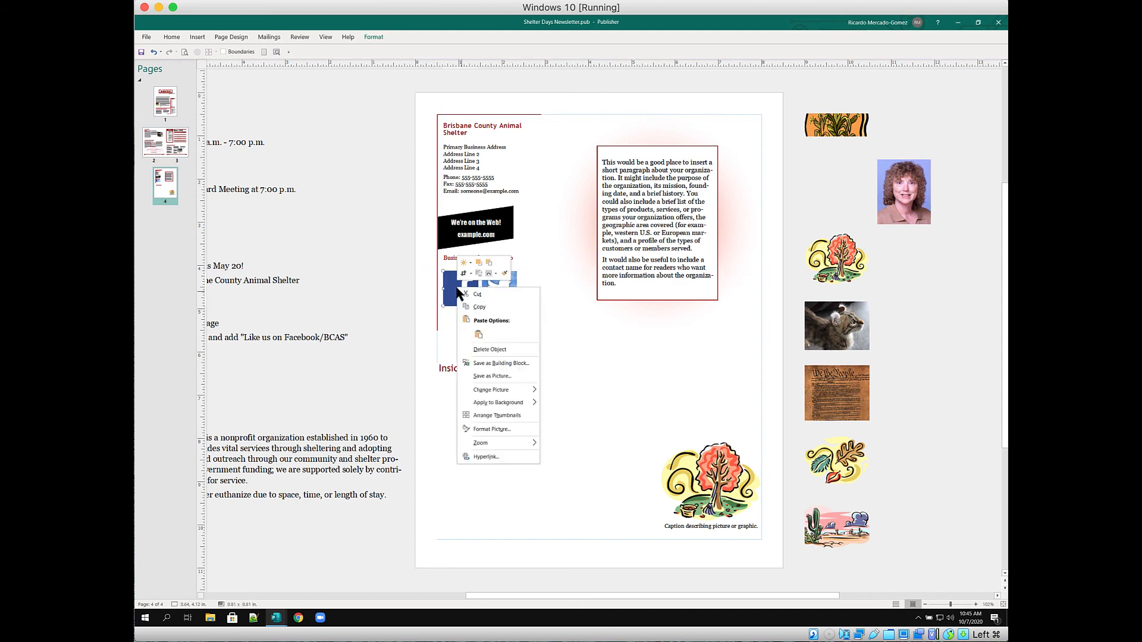
{"action": "left_click", "coordinate": [502, 458]}
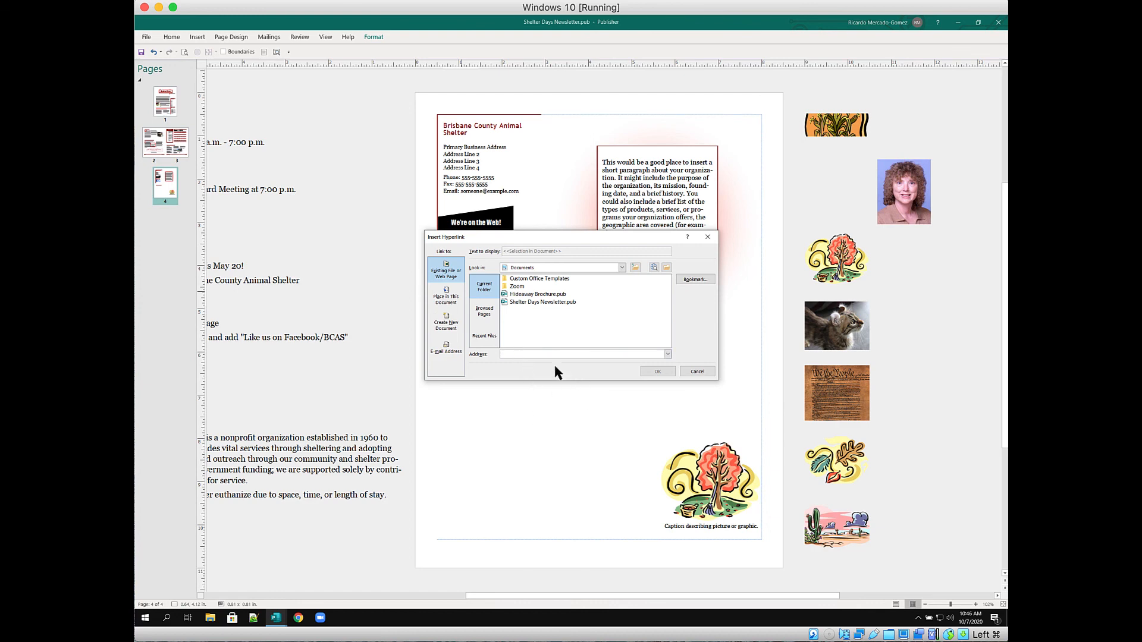
{"action": "left_click", "coordinate": [699, 373]}
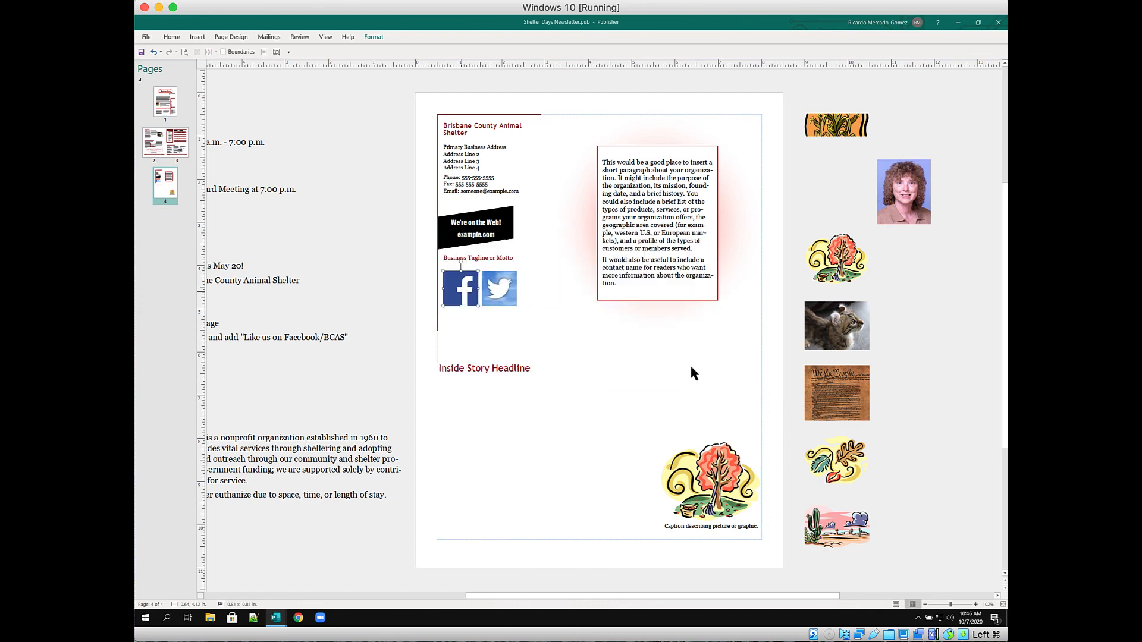
{"action": "right_click", "coordinate": [457, 302]}
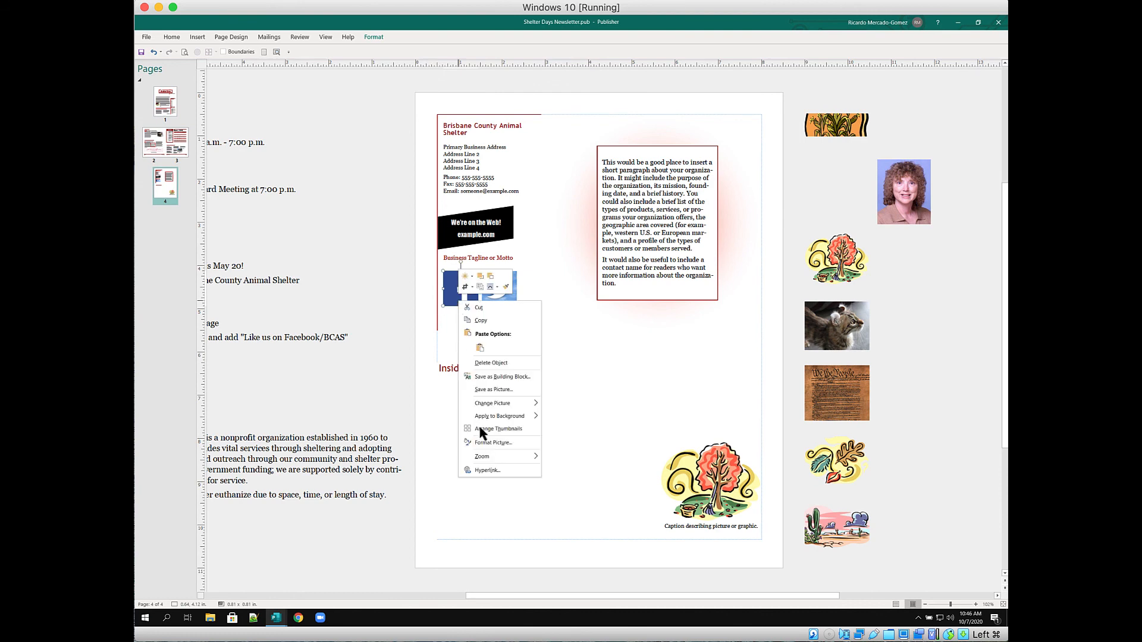
{"action": "left_click", "coordinate": [487, 470]}
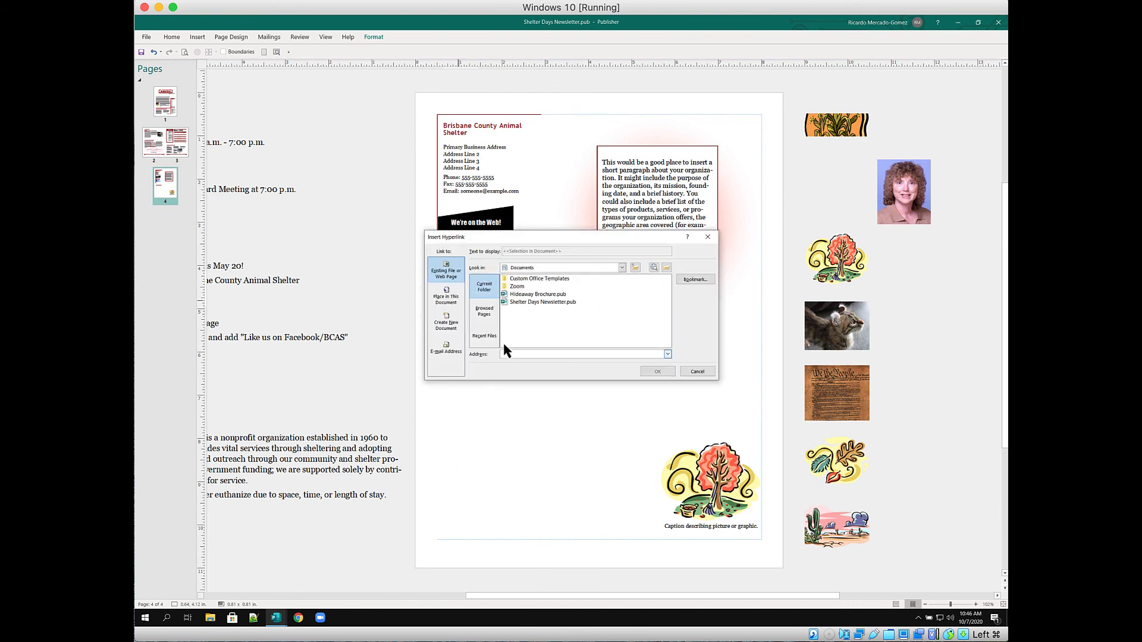
{"action": "type", "text": "https://facebook.com"}
{"action": "left_click", "coordinate": [648, 370]}
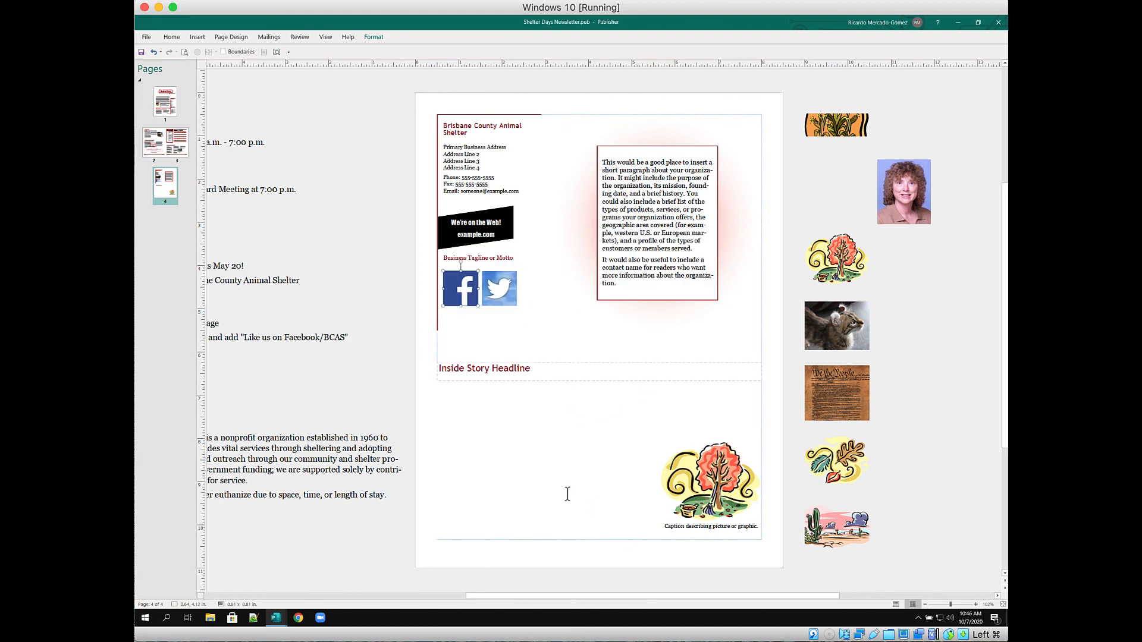
Replace the four placeholder address lines under the Brisbane County Animal Shelter heading with the shelter's street address.
{"action": "left_click", "coordinate": [535, 482]}
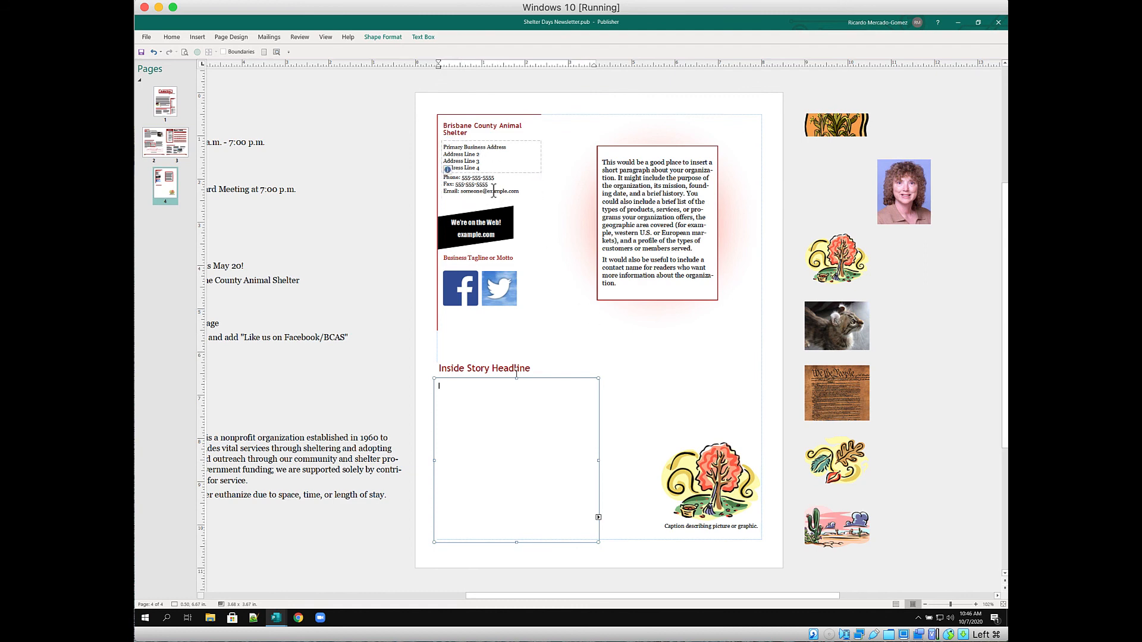
{"action": "left_click", "coordinate": [494, 167]}
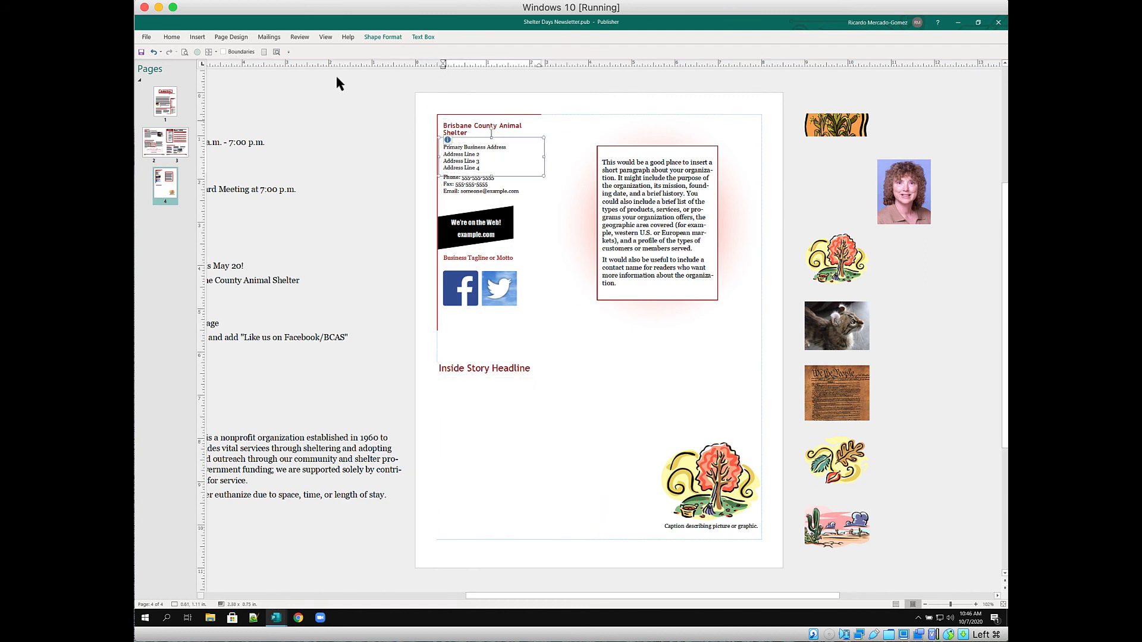
{"action": "left_click", "coordinate": [276, 51]}
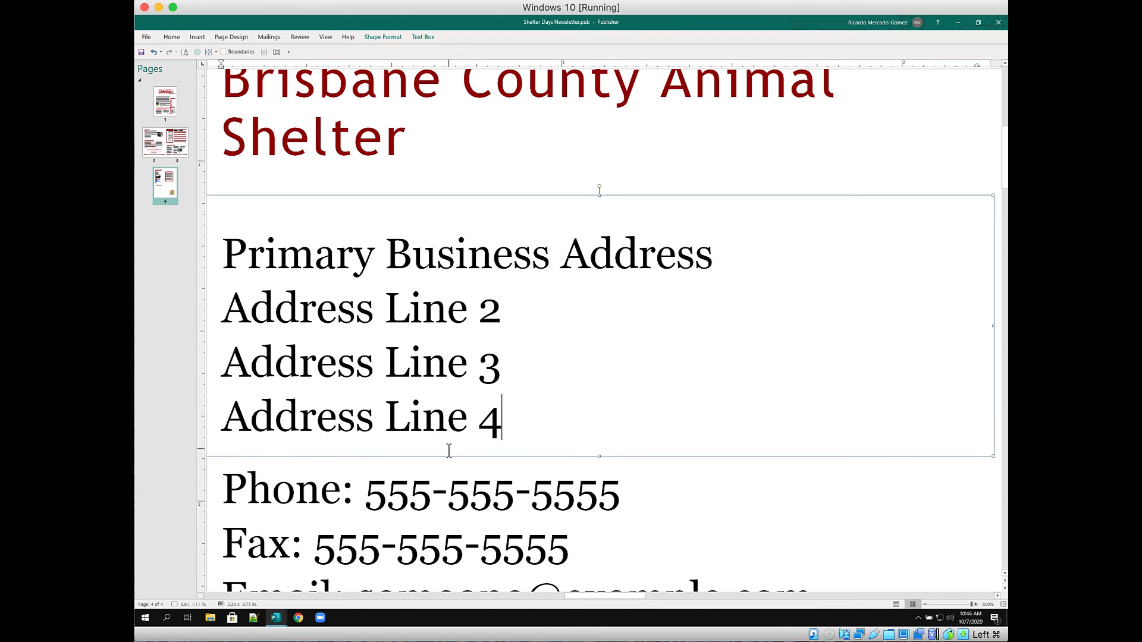
{"action": "key", "text": "ctrl+a"}
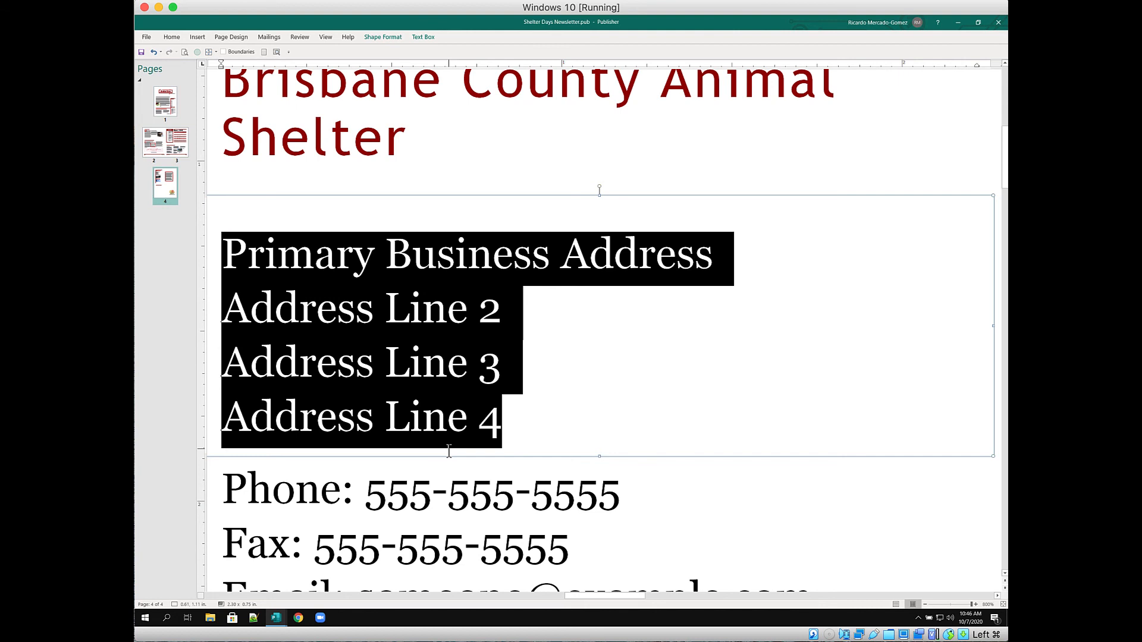
{"action": "type", "text": "950"}
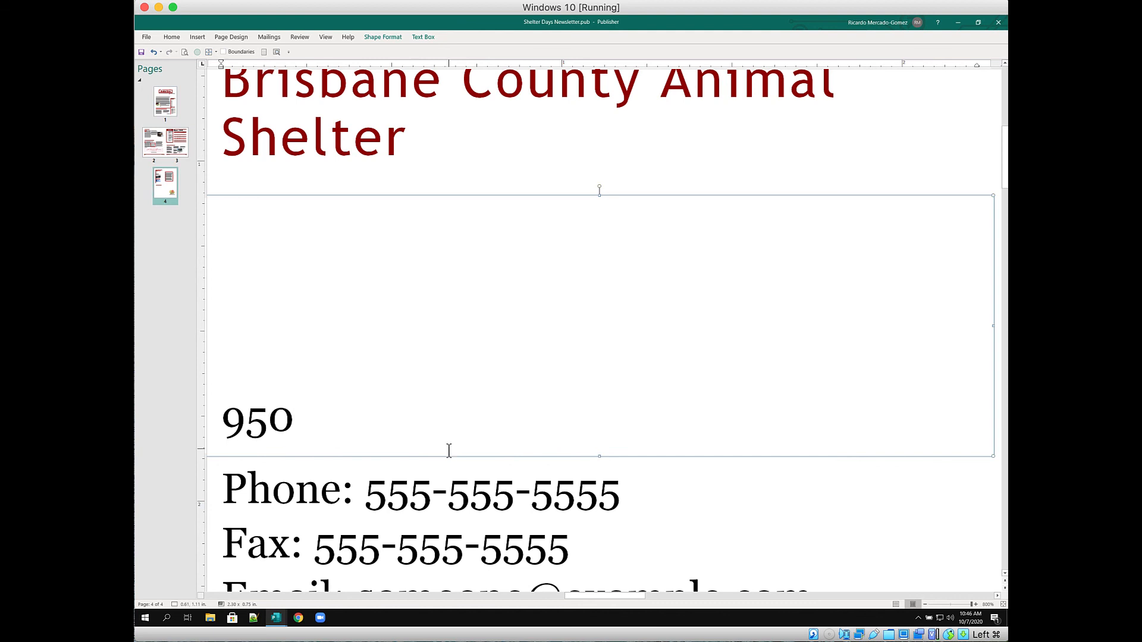
{"action": "type", "text": " Cuberl"}
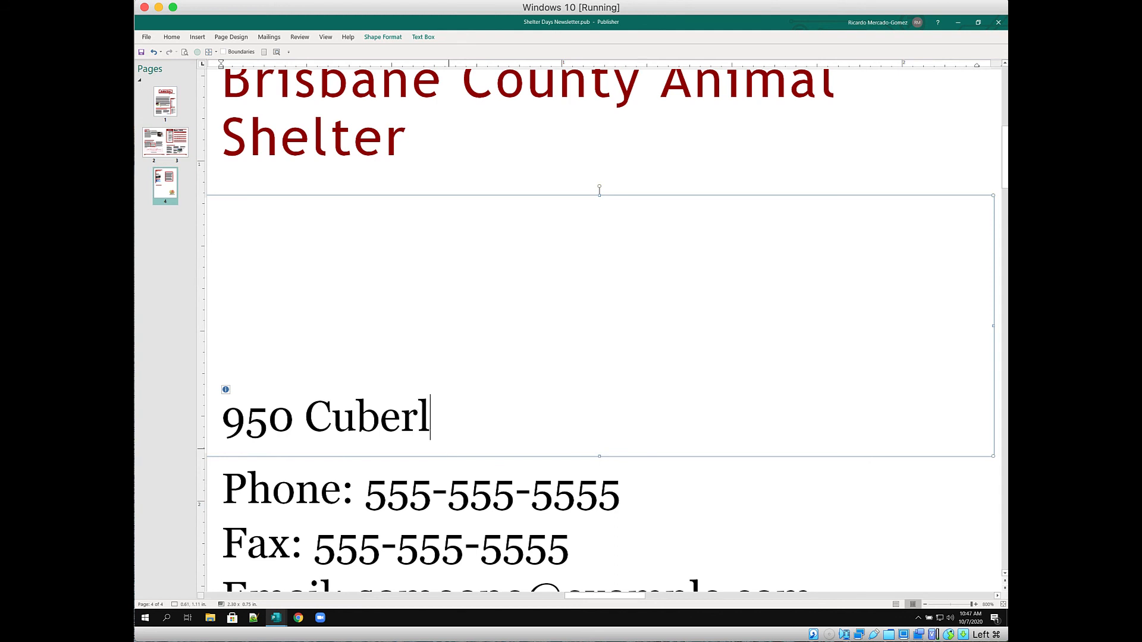
{"action": "type", "text": "and"}
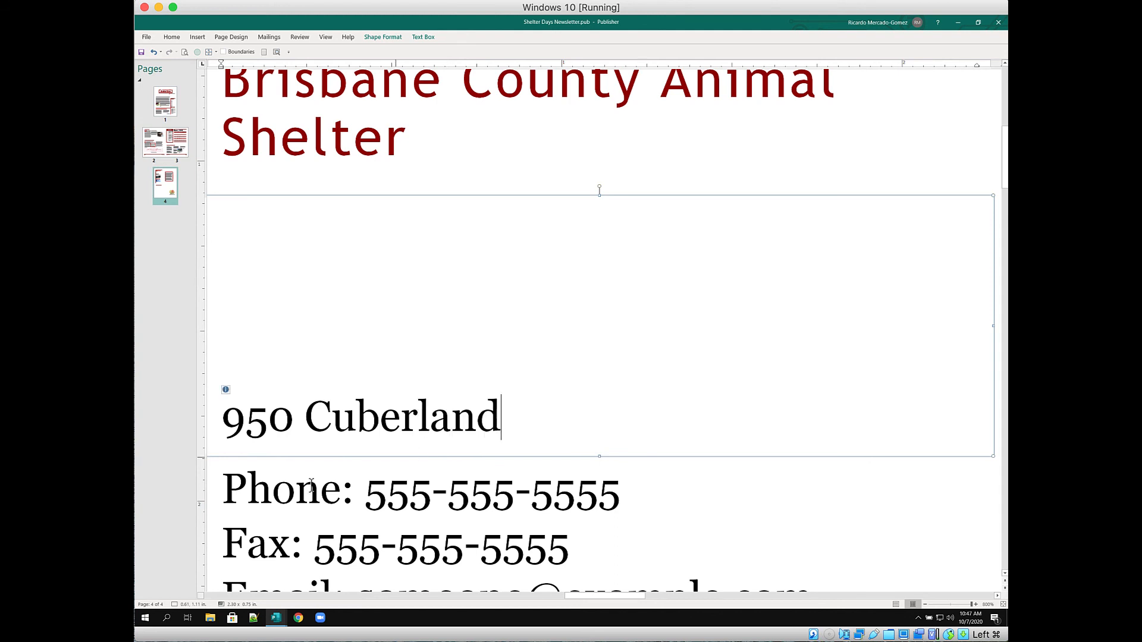
{"action": "left_click", "coordinate": [357, 423]}
{"action": "type", "text": "m"}
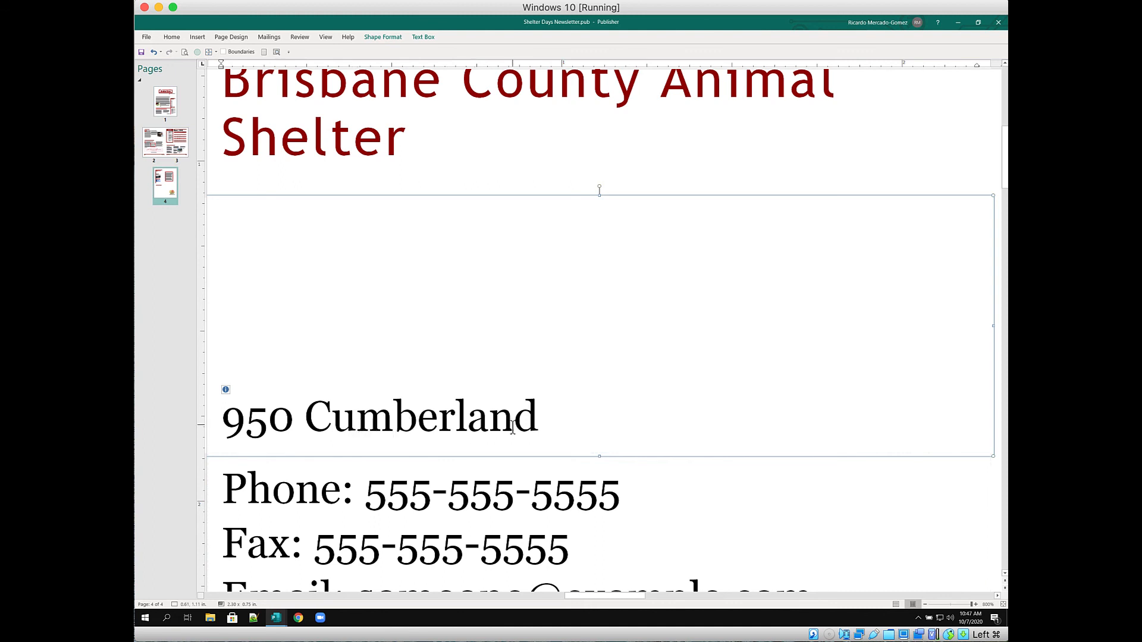
{"action": "left_click", "coordinate": [536, 421]}
{"action": "type", "text": "Drive"}
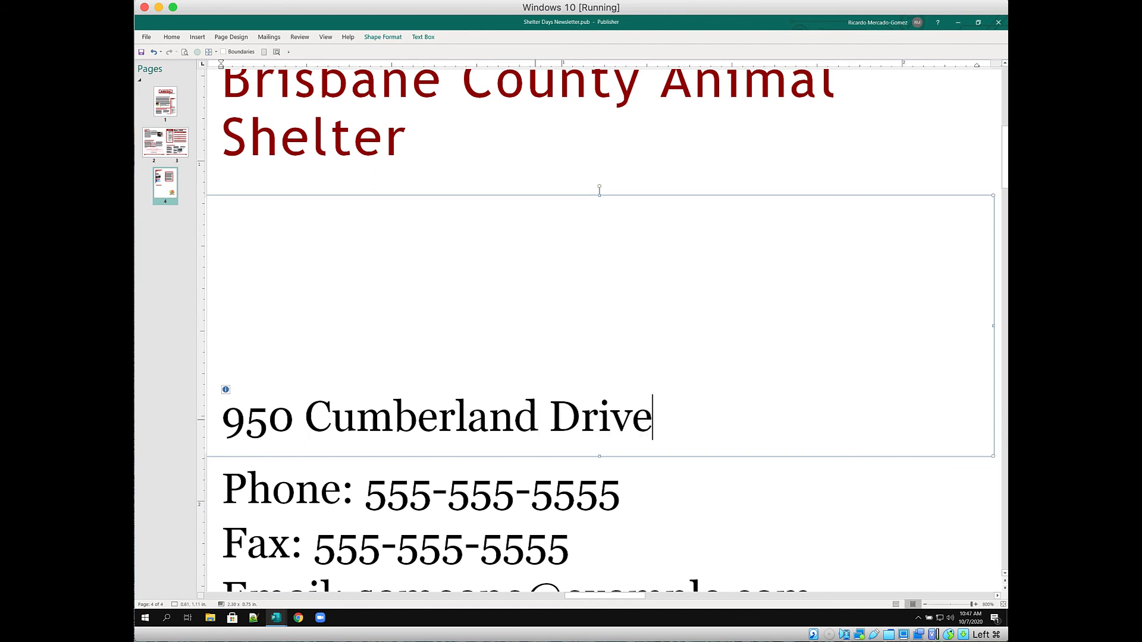
{"action": "key", "text": "Return"}
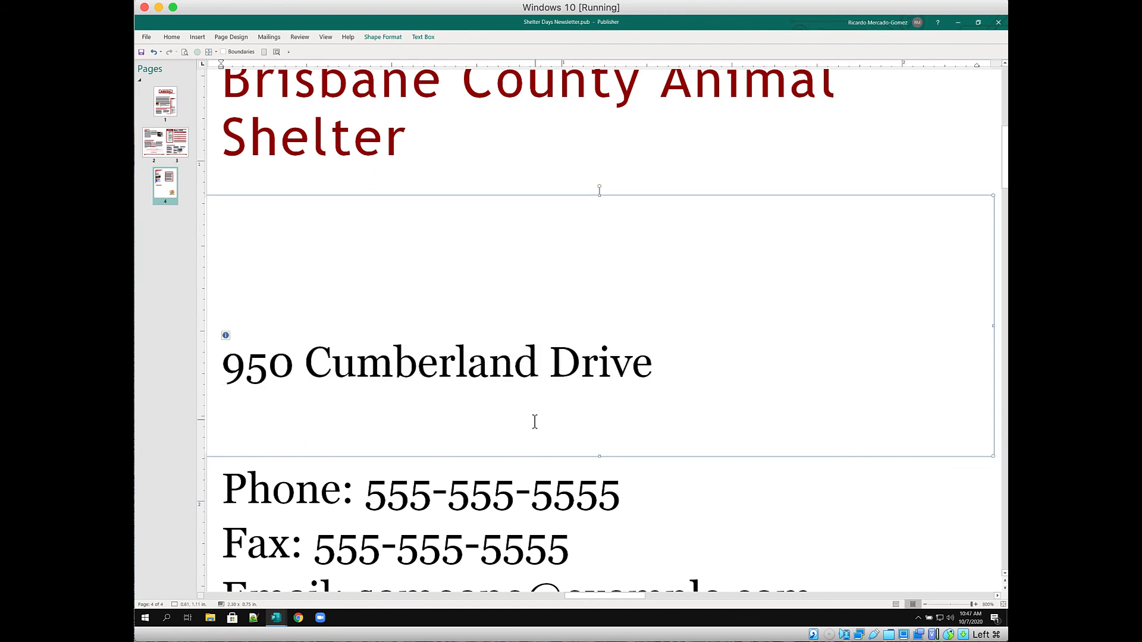
Enter the shelter's city, state and ZIP code on the line below the street address.
{"action": "type", "text": "Accent"}
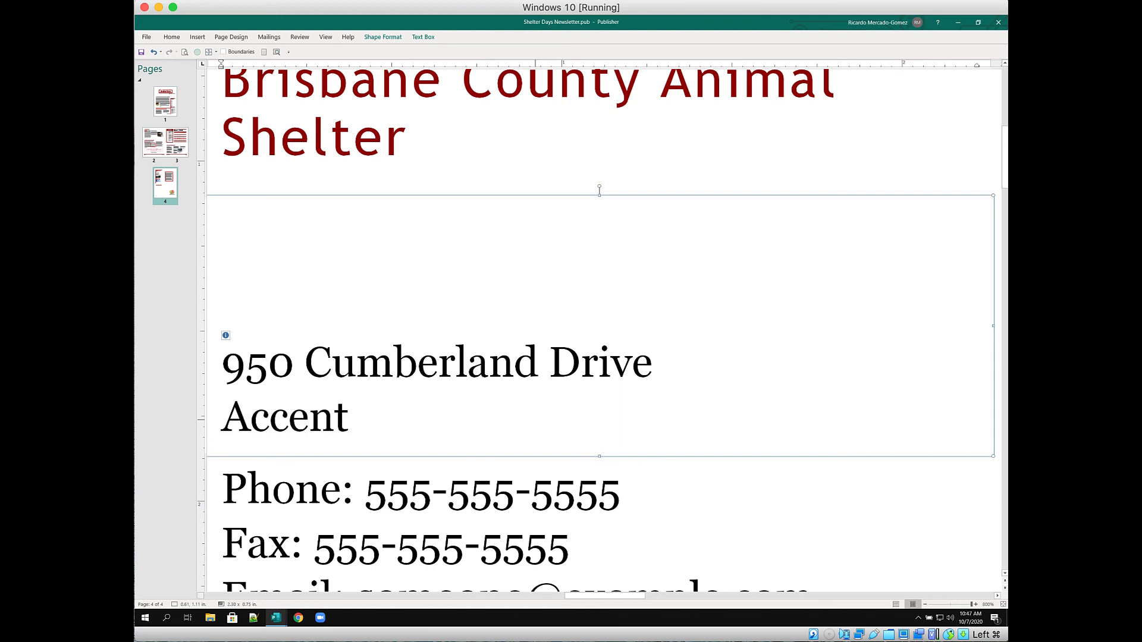
{"action": "type", "text": ", WY"}
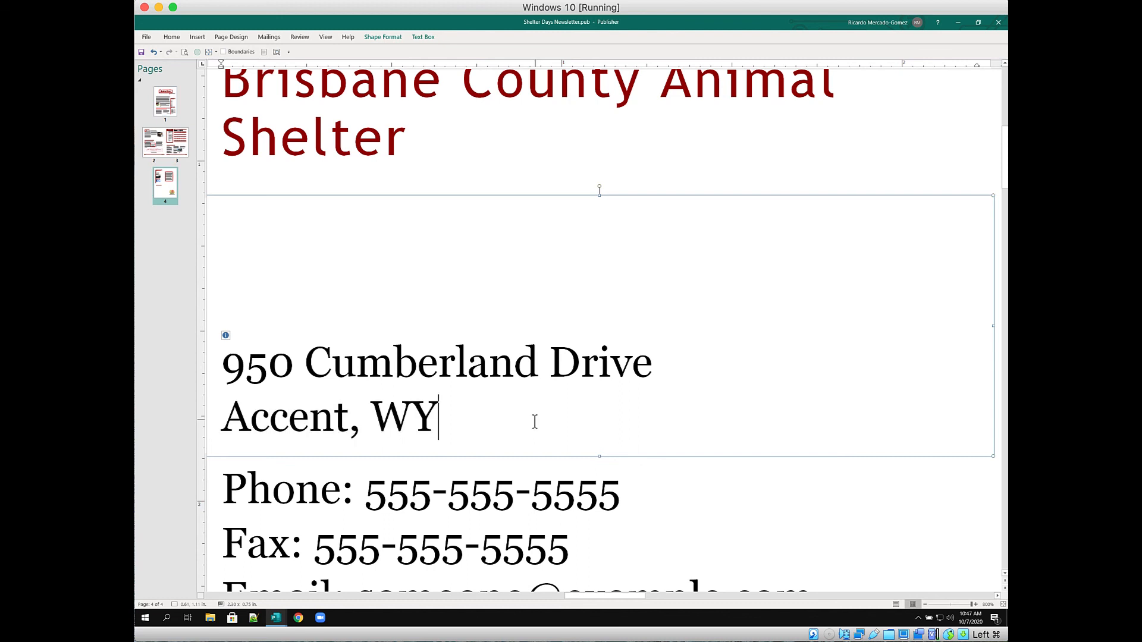
{"action": "type", "text": " 82"}
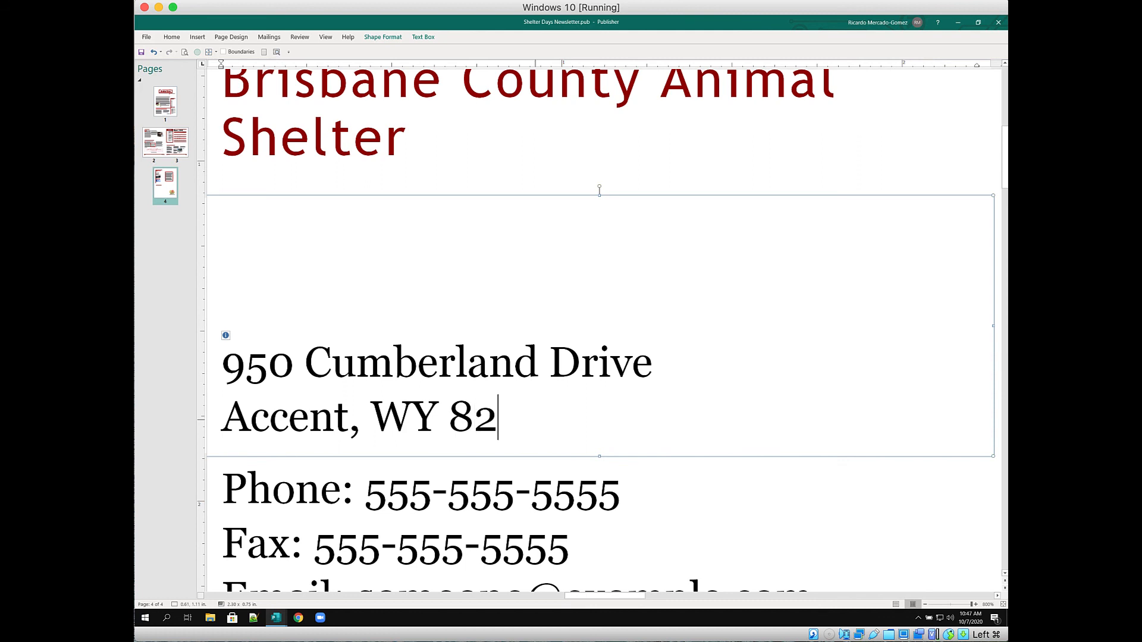
{"action": "type", "text": "004"}
{"action": "key", "text": "Return"}
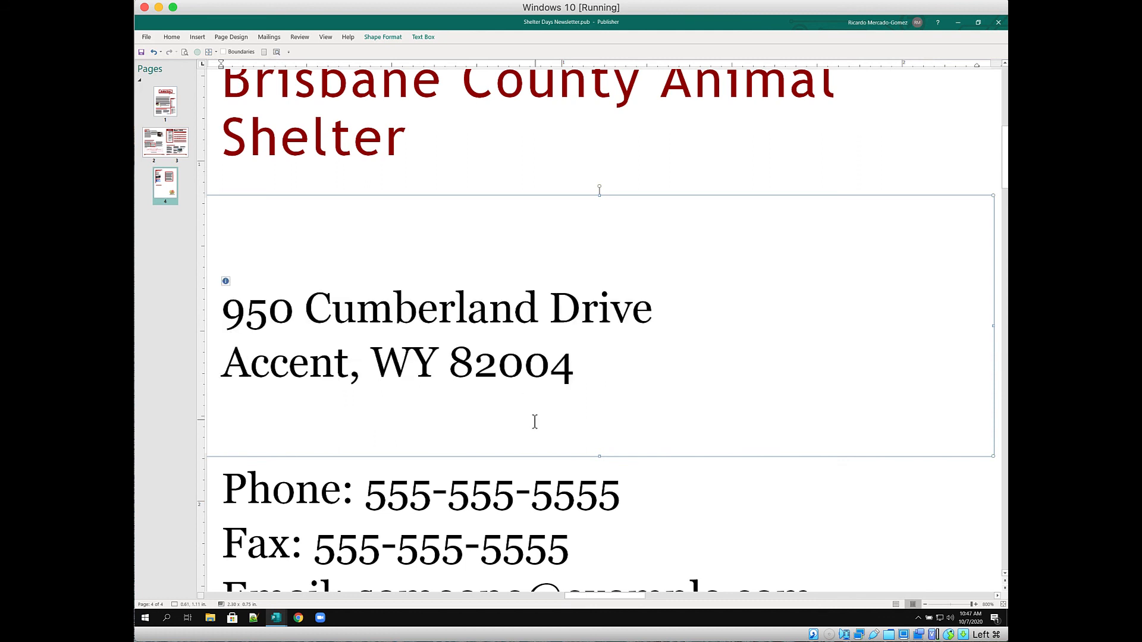
Enter the label "Phone:" followed by the shelter's phone number on the line below the city, state and ZIP code.
{"action": "type", "text": "Ph"}
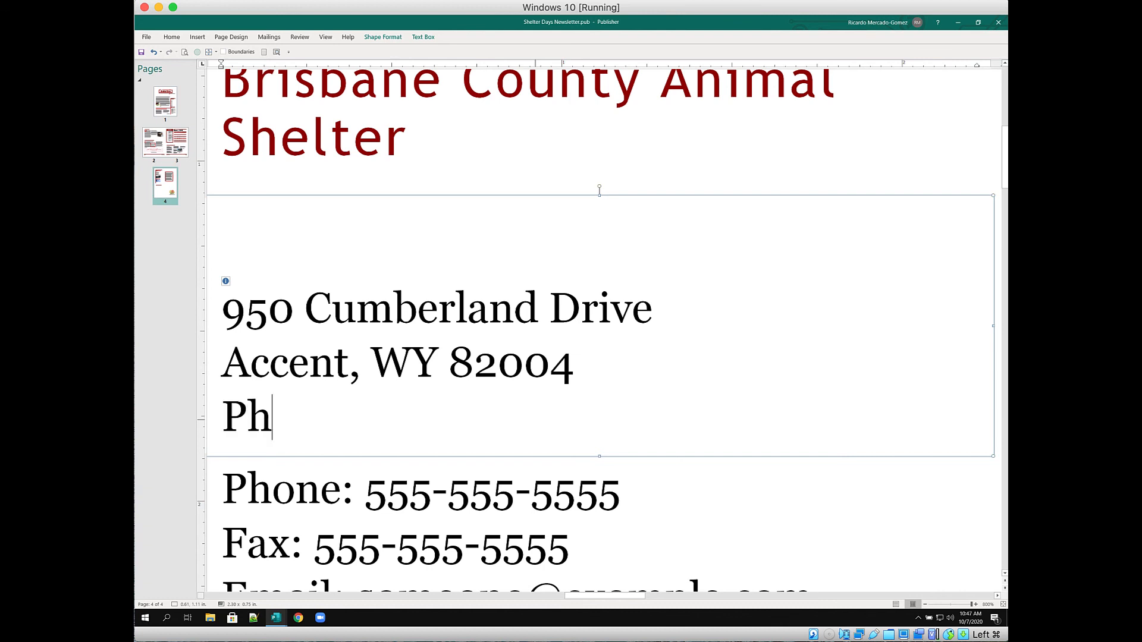
{"action": "type", "text": "one"}
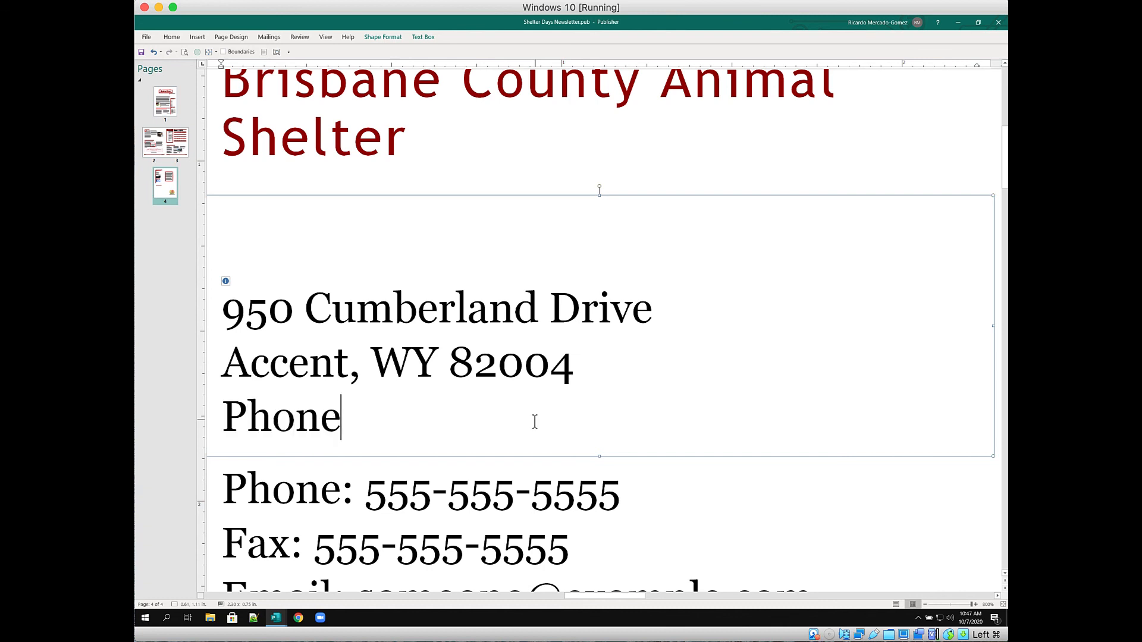
{"action": "type", "text": ": 712"}
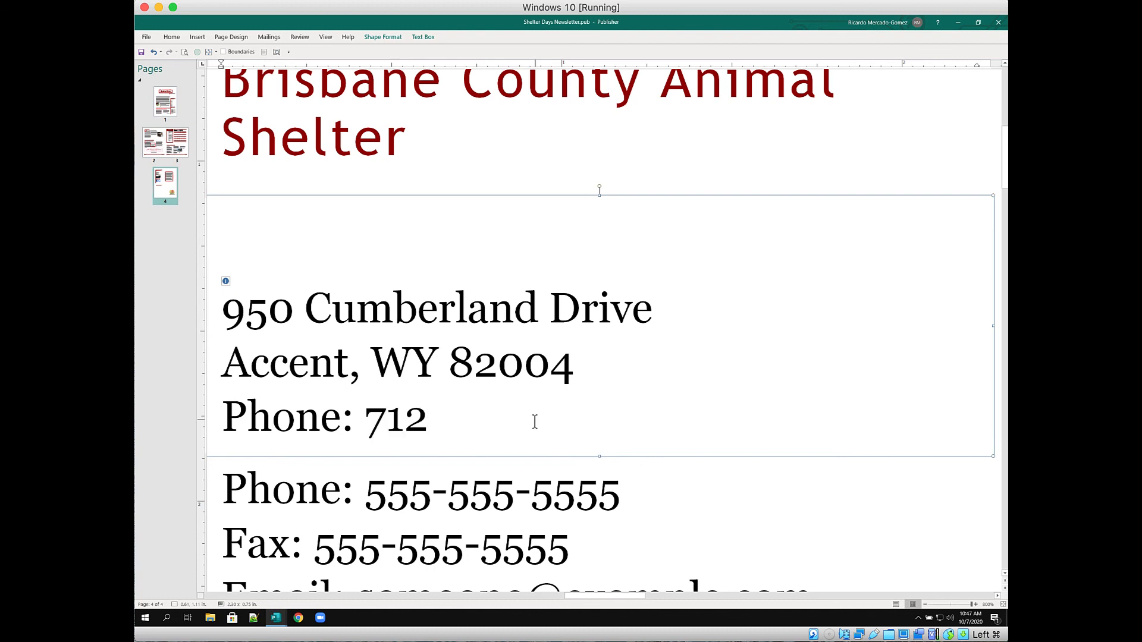
{"action": "type", "text": "-555"}
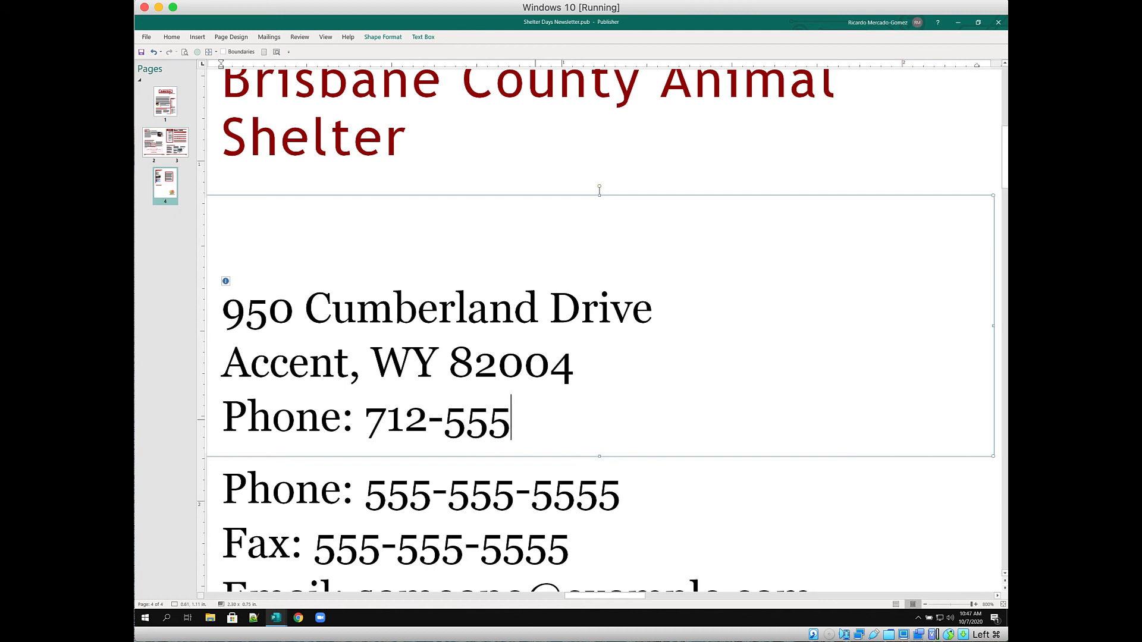
{"action": "type", "text": "-1028"}
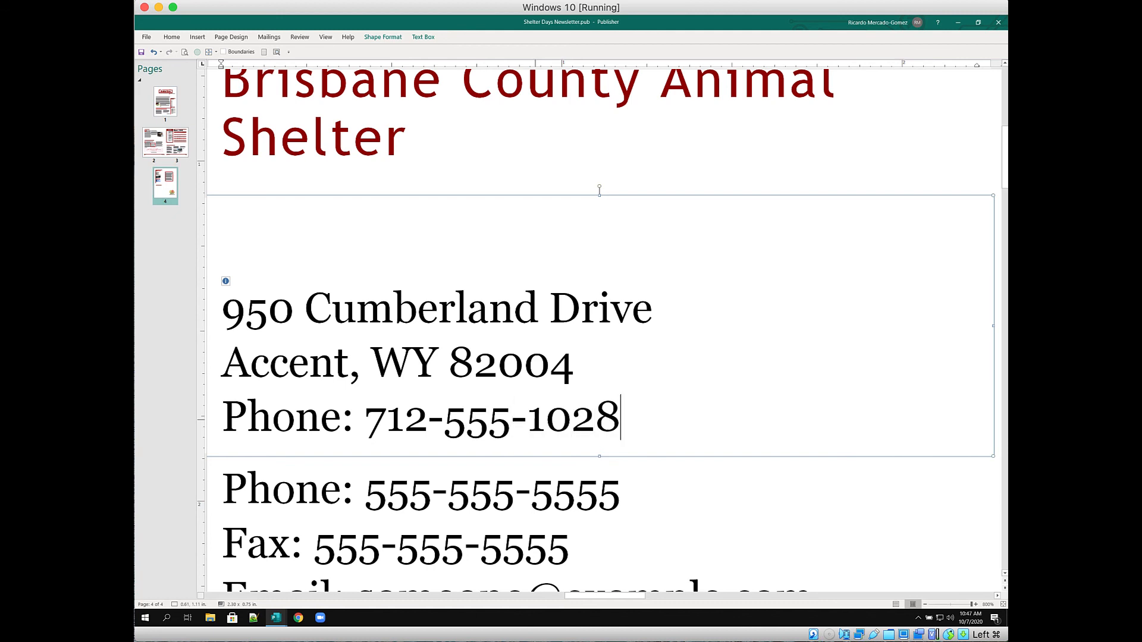
Delete the placeholder text box with the phone, fax and email lines below the shelter's address on page 4.
{"action": "left_click", "coordinate": [283, 516]}
{"action": "scroll", "coordinate": [334, 493], "scroll_direction": "down", "scroll_amount": 6}
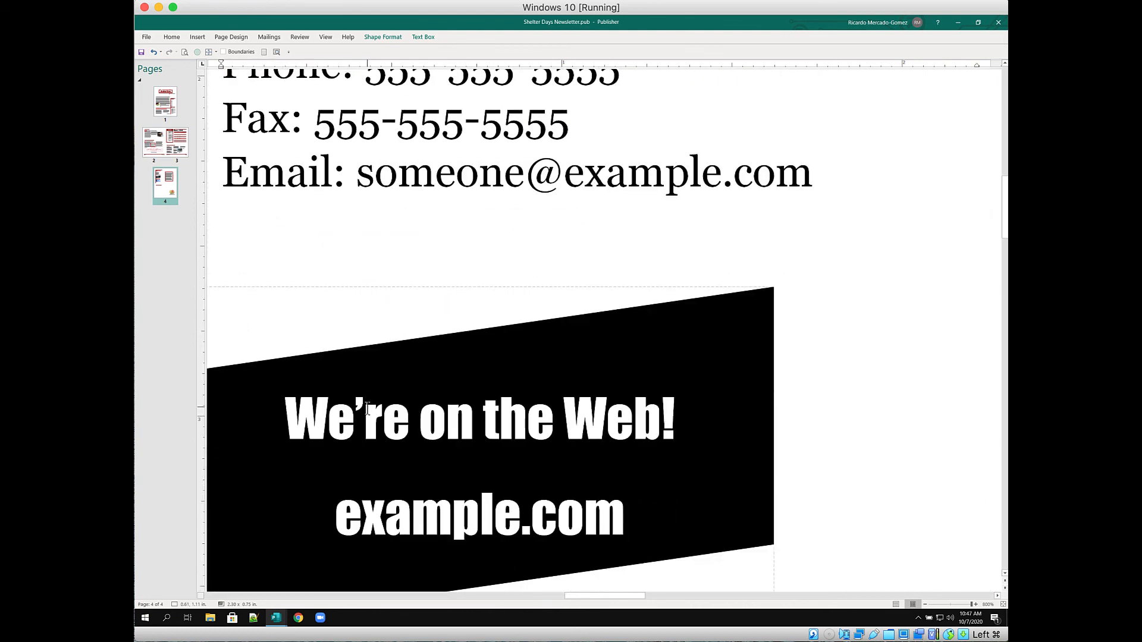
{"action": "scroll", "coordinate": [334, 474], "scroll_direction": "up", "scroll_amount": 2}
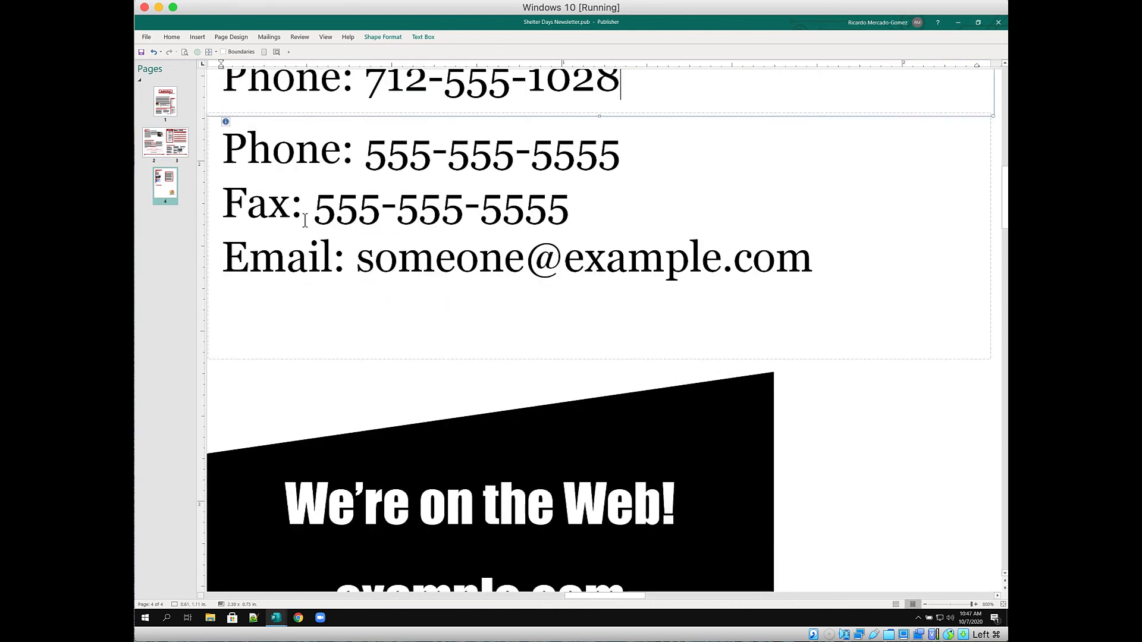
{"action": "left_click", "coordinate": [263, 52]}
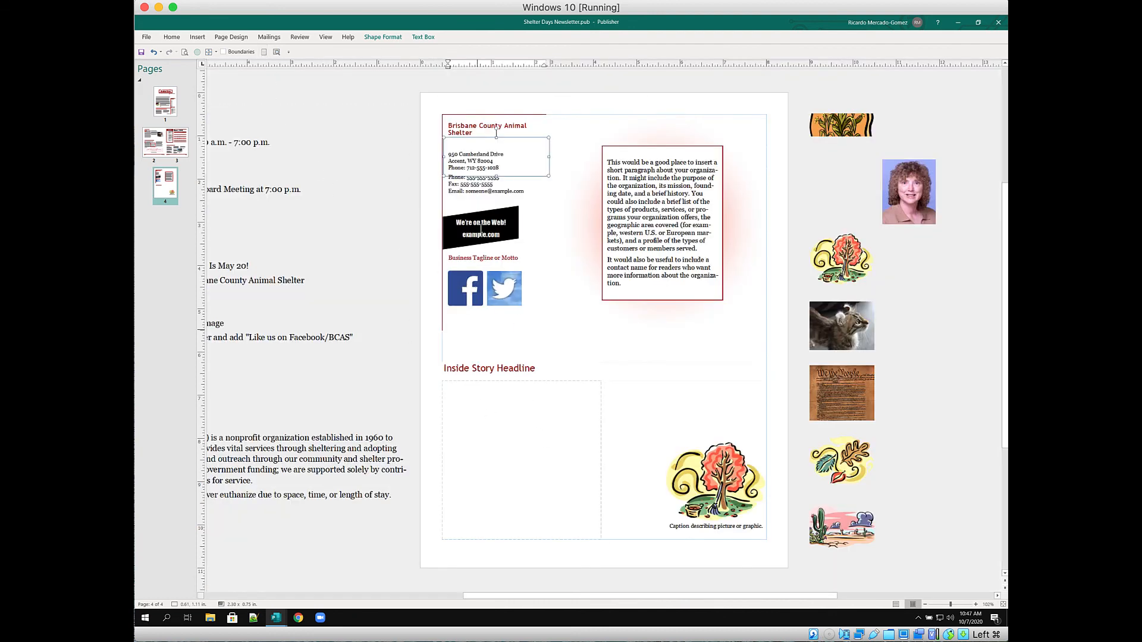
{"action": "left_click", "coordinate": [546, 198]}
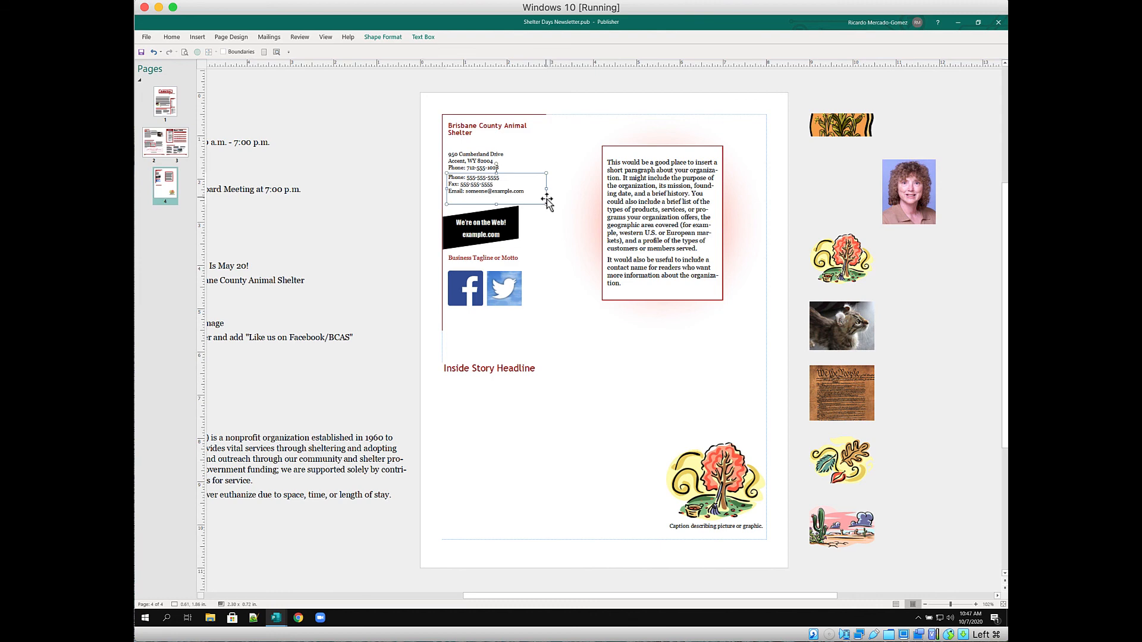
{"action": "key", "text": "Delete"}
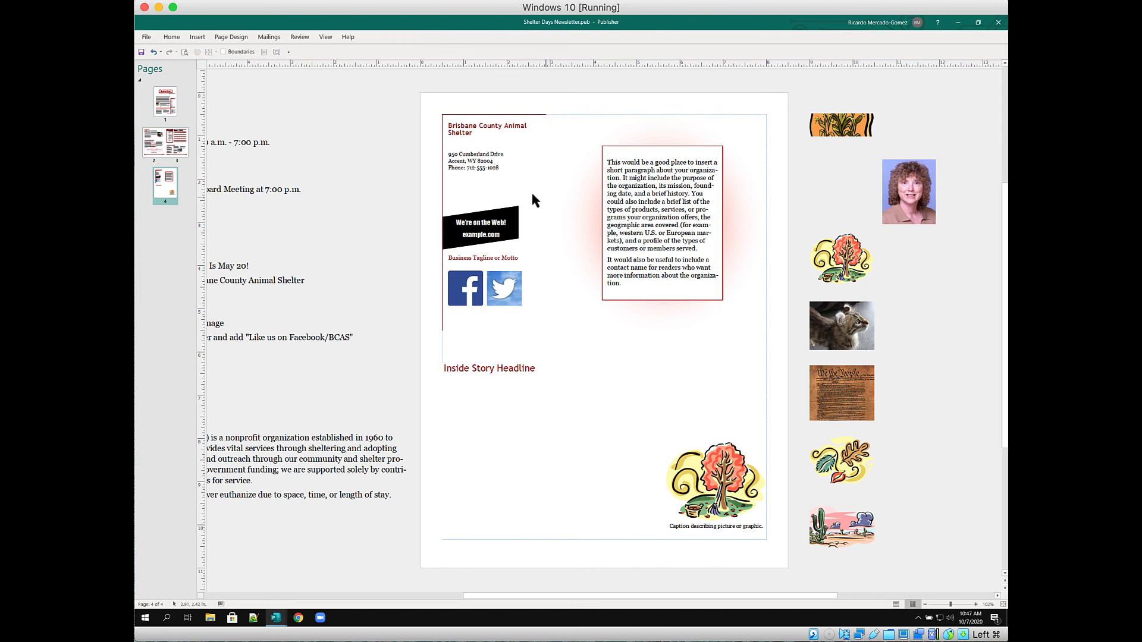
Enlarge the address and phone lines so that the text fills its text box.
{"action": "left_click", "coordinate": [462, 158]}
{"action": "key", "text": "ctrl+a"}
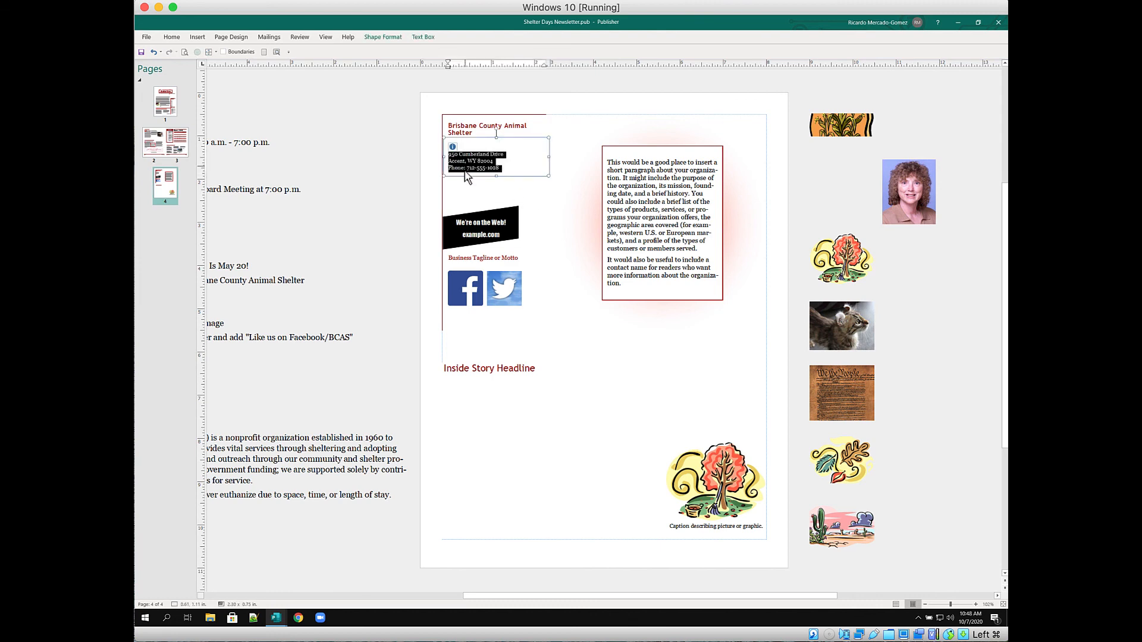
{"action": "left_click", "coordinate": [215, 52]}
{"action": "left_click", "coordinate": [235, 65]}
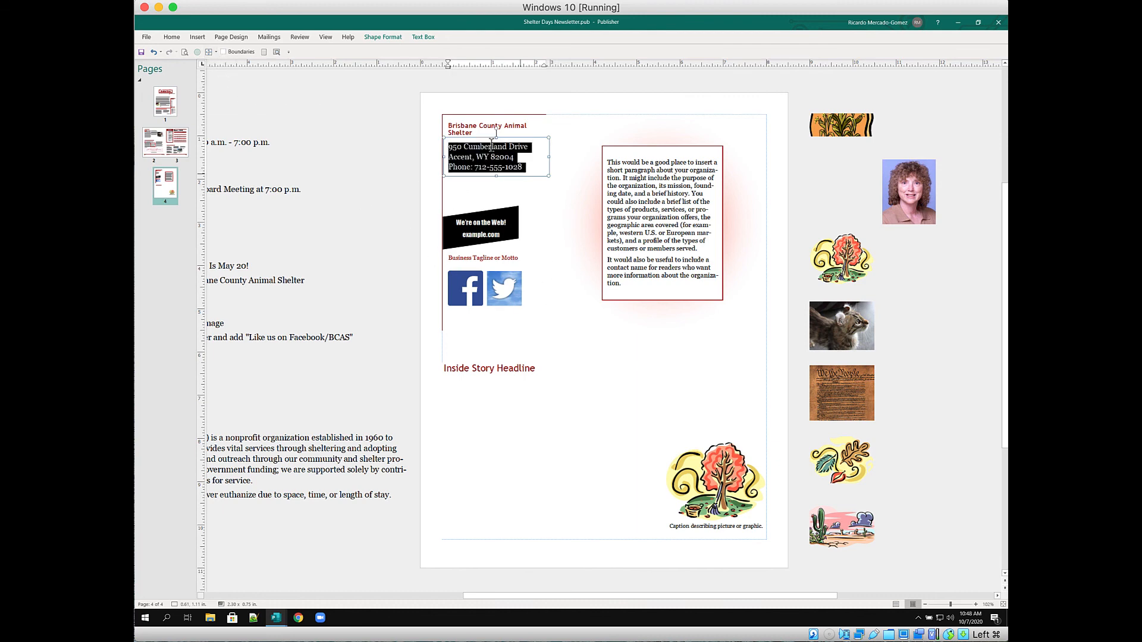
Enlarge the "Brisbane County Animal Shelter" heading text to fit its text box.
{"action": "left_click", "coordinate": [484, 125]}
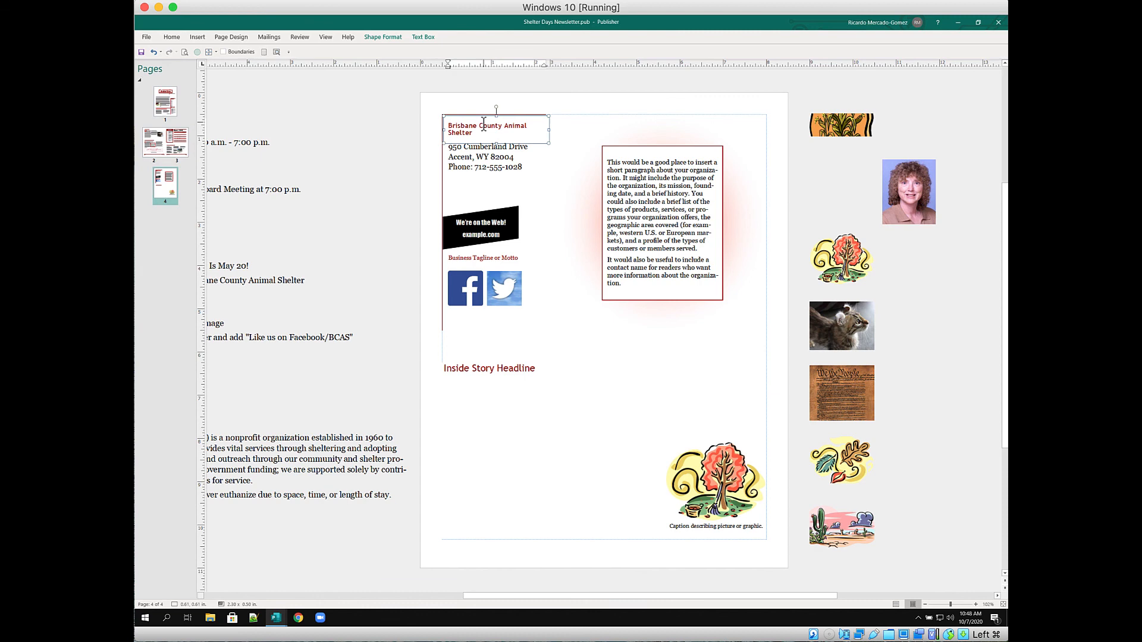
{"action": "key", "text": "ctrl+a"}
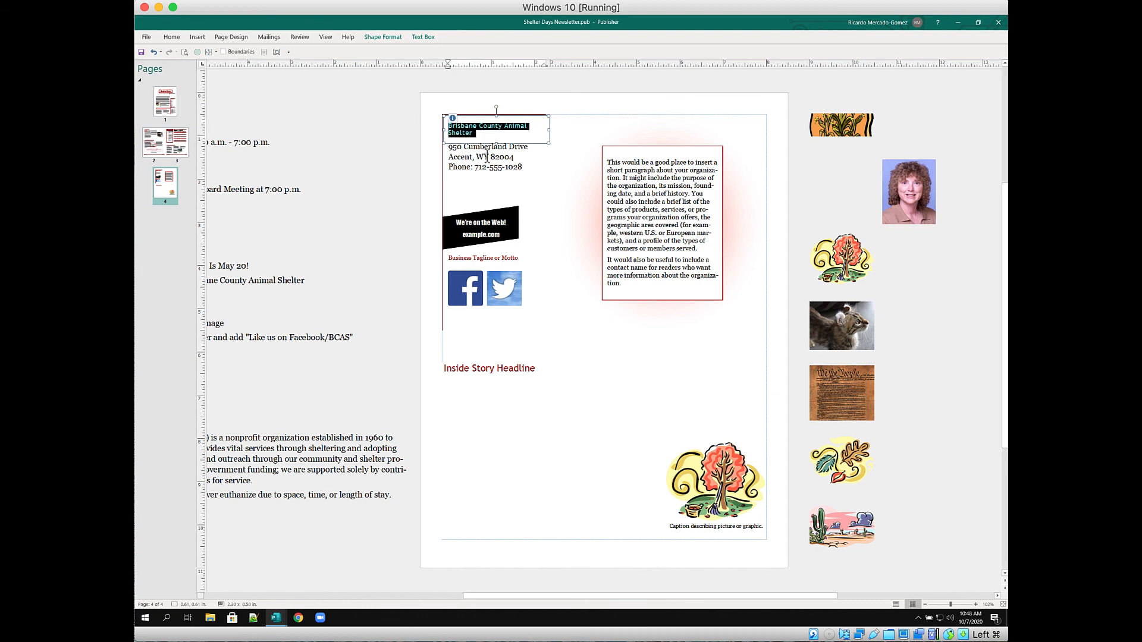
{"action": "left_click", "coordinate": [216, 51]}
{"action": "left_click", "coordinate": [235, 67]}
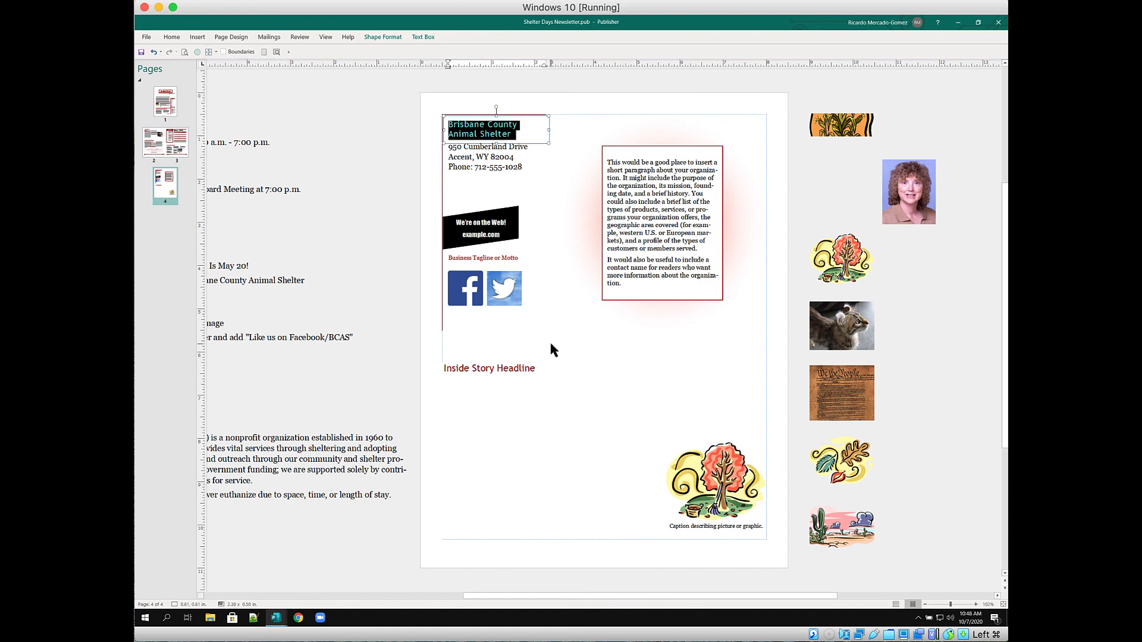
Delete the "Inside Story Headline" text box and the empty story text boxes beneath it on page 4.
{"action": "left_click", "coordinate": [510, 392]}
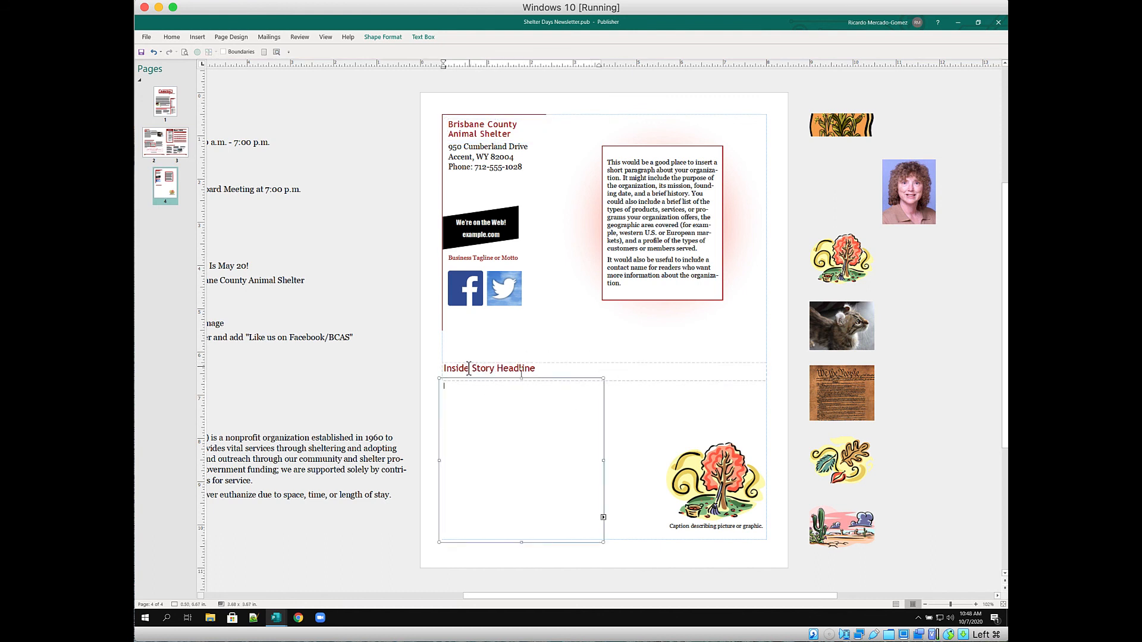
{"action": "left_click", "coordinate": [604, 387]}
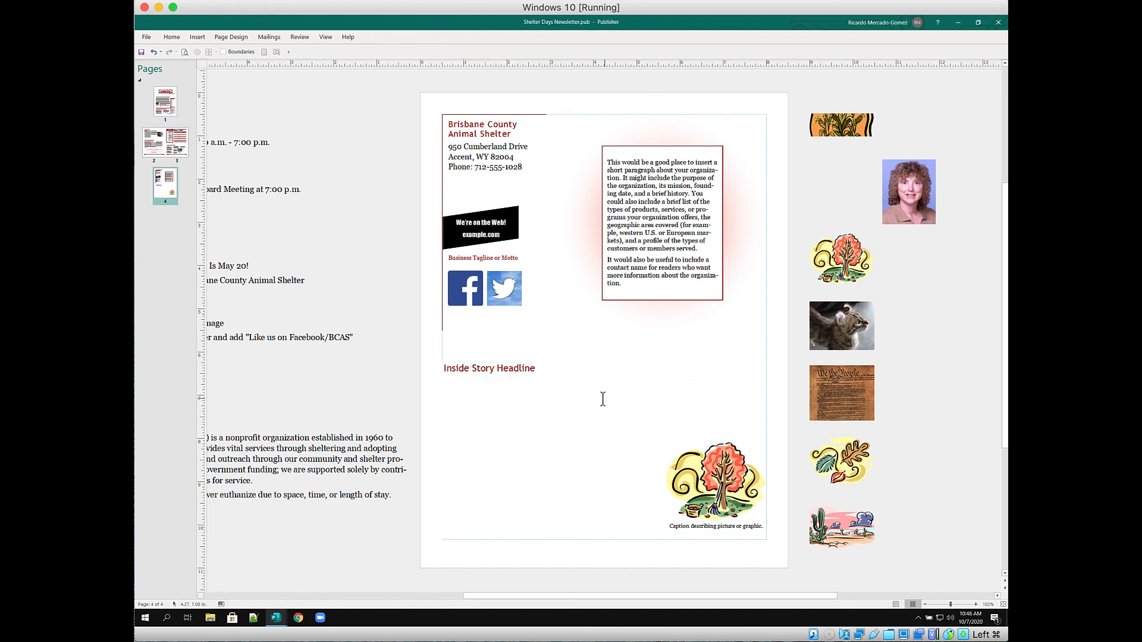
{"action": "left_click", "coordinate": [528, 369]}
{"action": "key", "text": "Delete"}
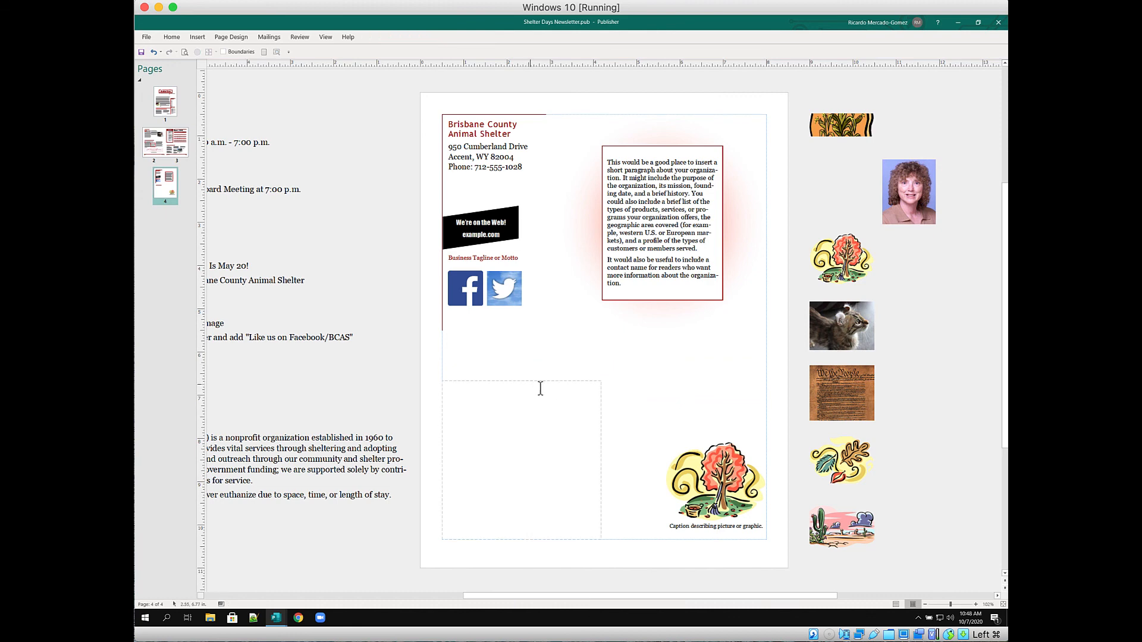
{"action": "left_click", "coordinate": [554, 383]}
{"action": "key", "text": "Delete"}
Copy the first BCAS description paragraph from the notes and delete the notes from "Edit in Word the Calendar" through the phone line.
{"action": "left_click", "coordinate": [658, 248]}
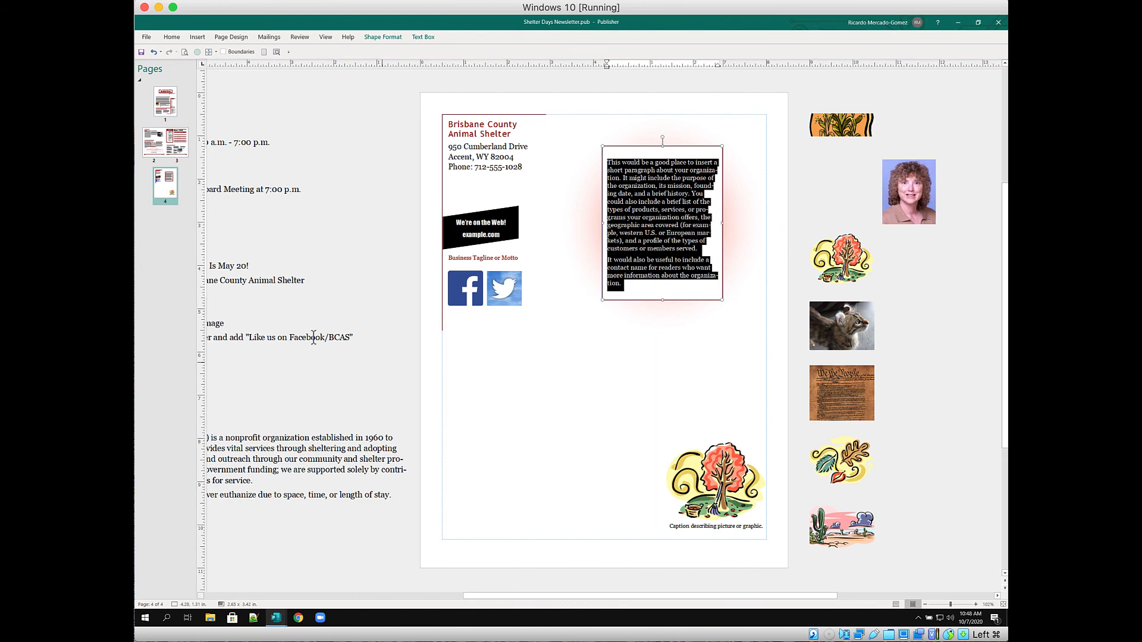
{"action": "left_click_drag", "start_coordinate": [490, 596], "coordinate": [345, 590]}
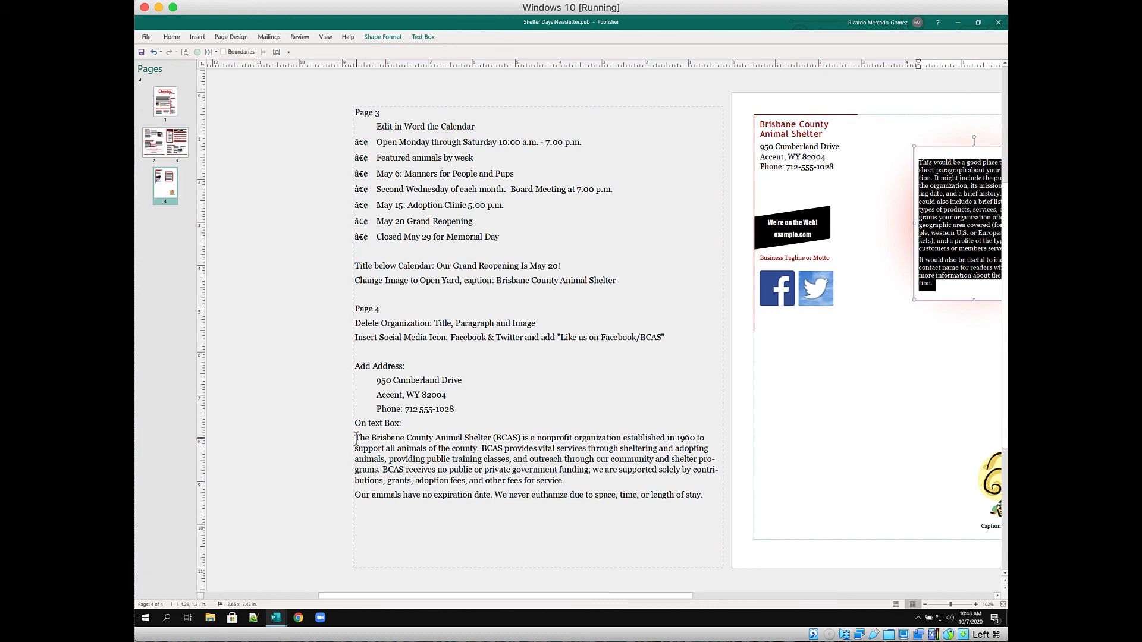
{"action": "left_click_drag", "start_coordinate": [356, 438], "coordinate": [603, 486]}
{"action": "key", "text": "ctrl+c"}
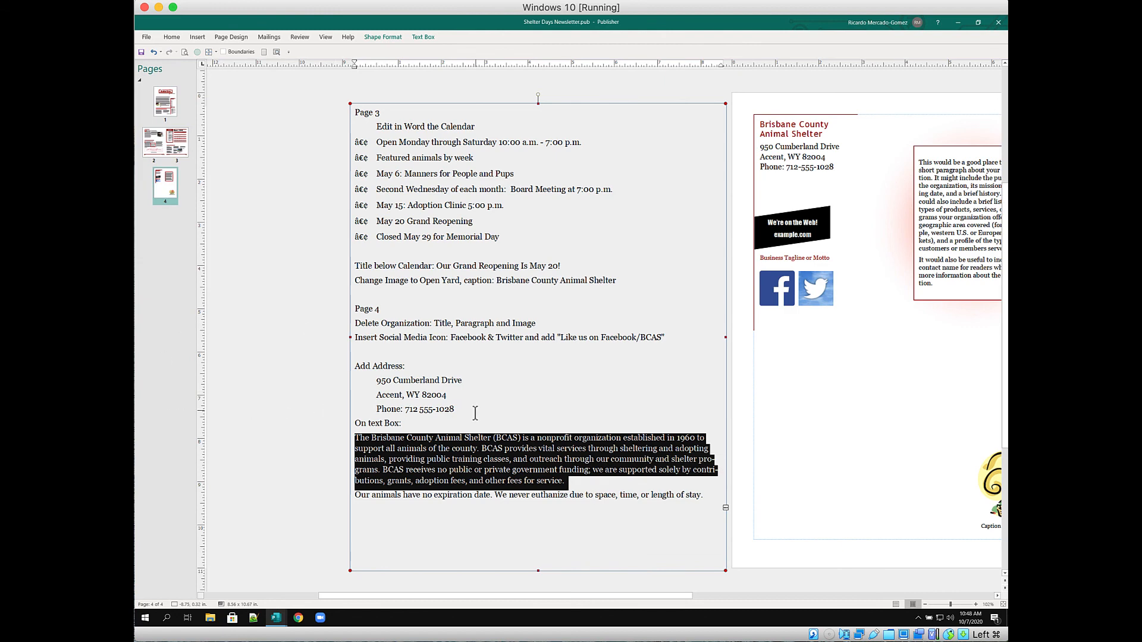
{"action": "left_click_drag", "start_coordinate": [475, 412], "coordinate": [326, 128]}
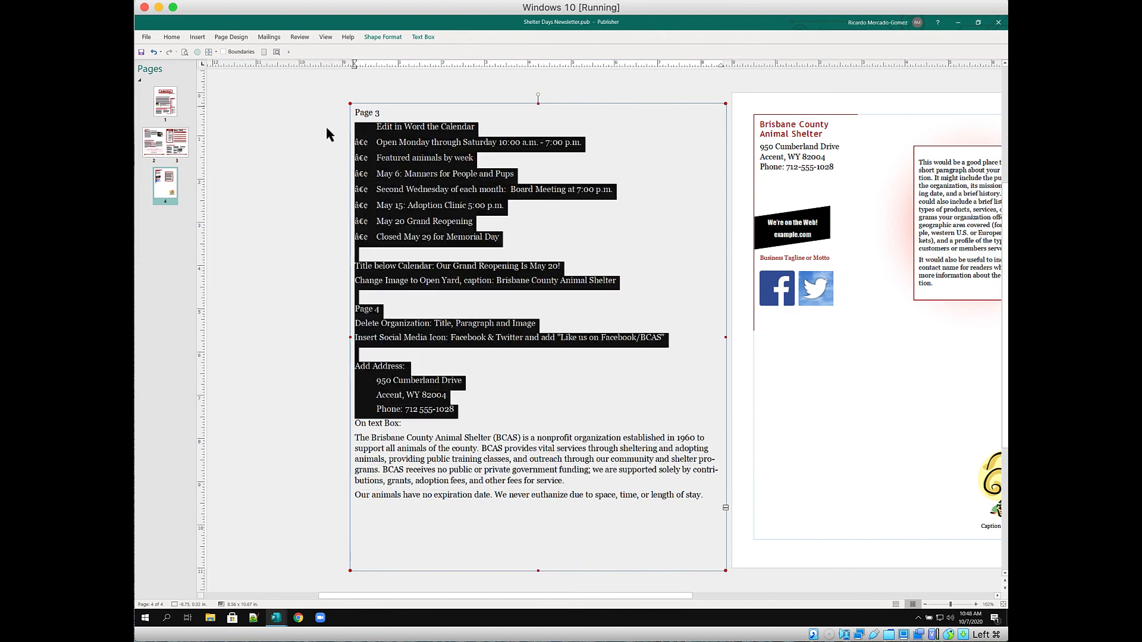
{"action": "key", "text": "Delete"}
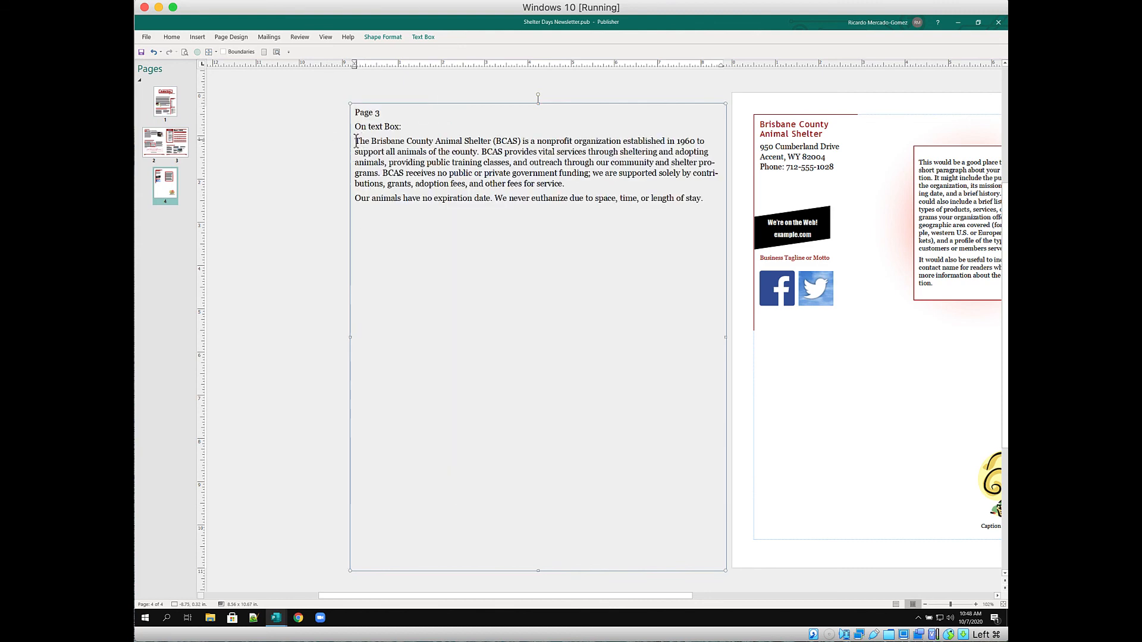
Replace the placeholder text in the red-bordered box on page 4 with both shelter description paragraphs copied from the notes.
{"action": "left_click_drag", "start_coordinate": [356, 143], "coordinate": [708, 202]}
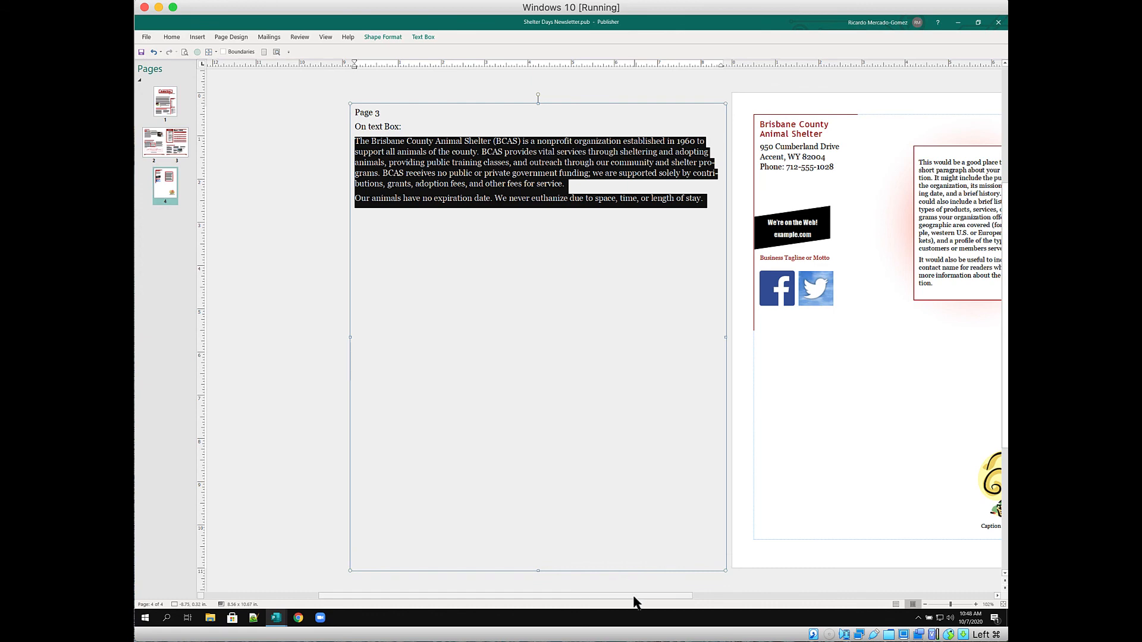
{"action": "scroll", "coordinate": [632, 584], "scroll_direction": "right", "scroll_amount": 5}
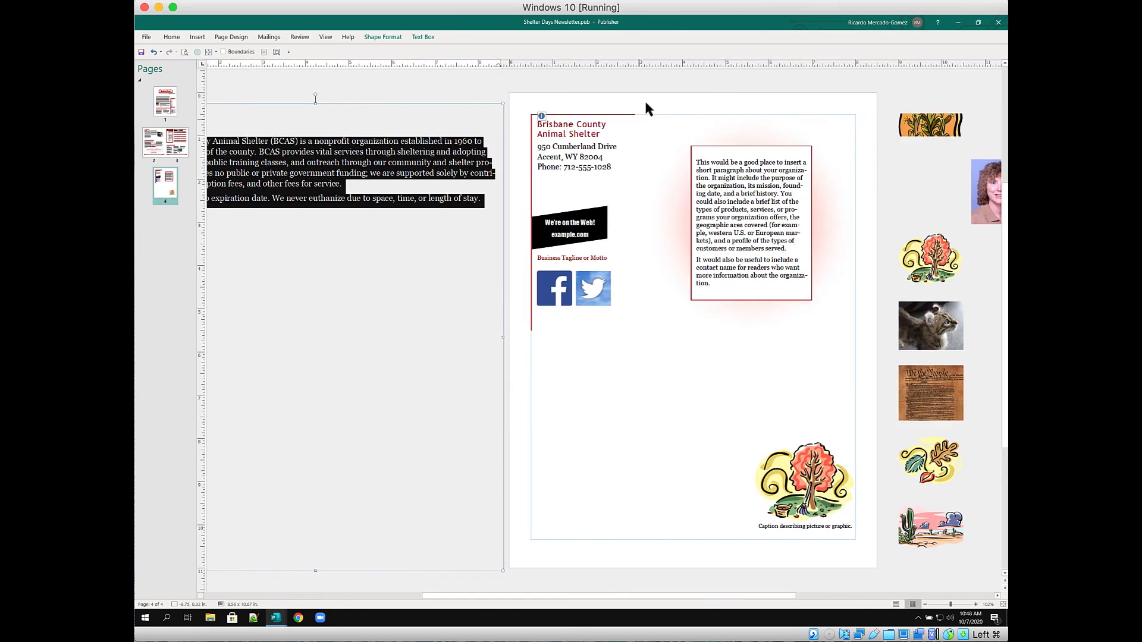
{"action": "left_click", "coordinate": [724, 192]}
{"action": "key", "text": "ctrl+a"}
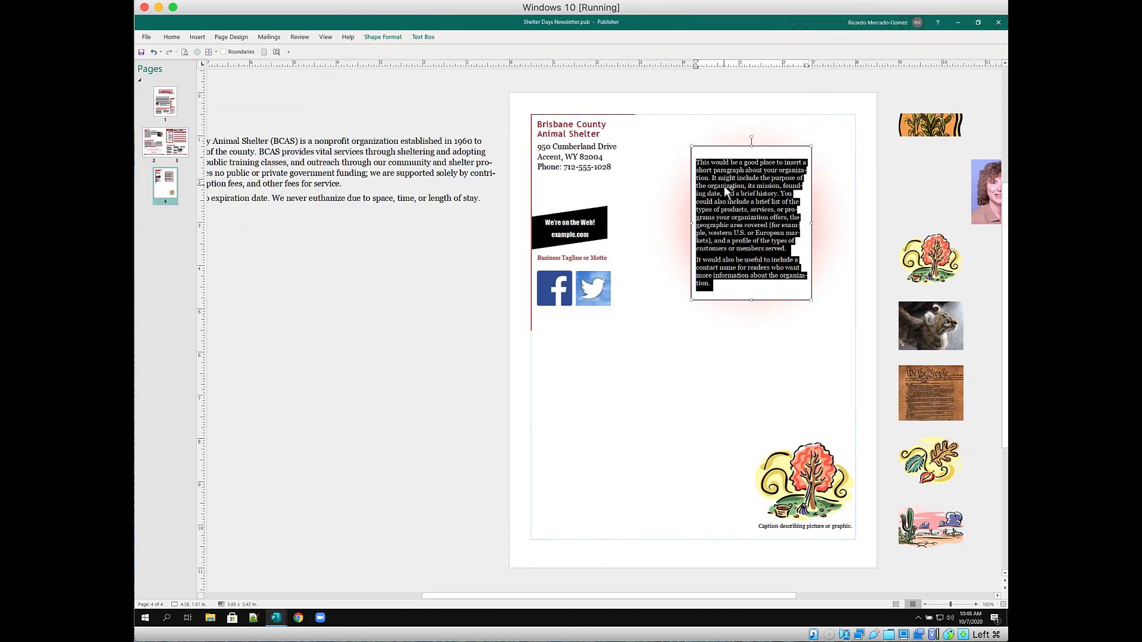
{"action": "key", "text": "ctrl+v"}
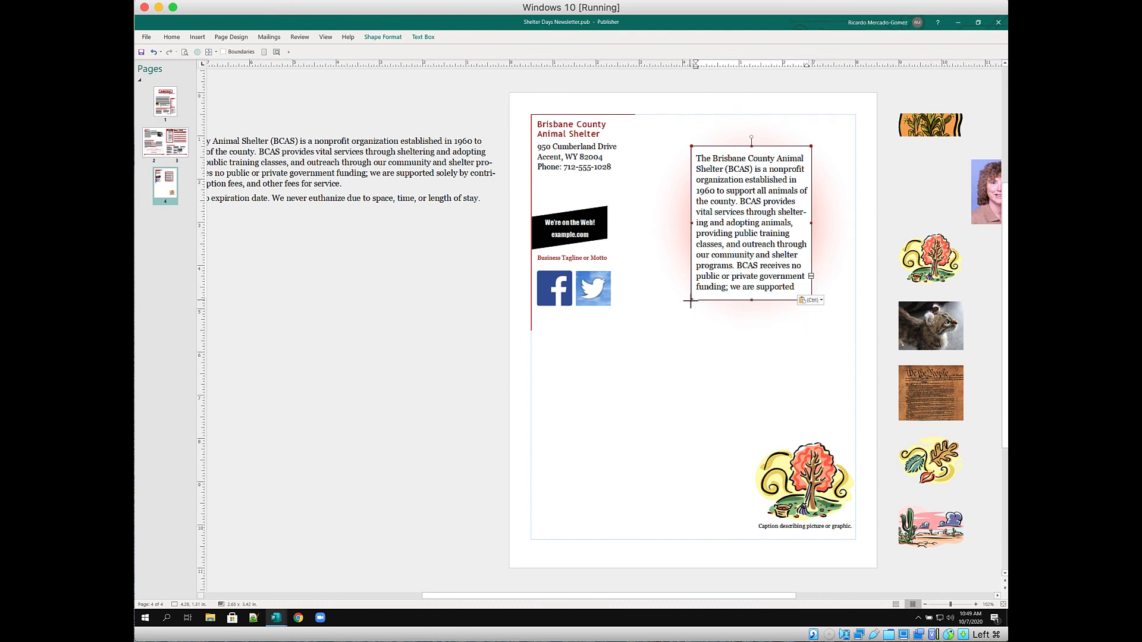
Enlarge the shelter description text box to about 3.94 x 4.82 in so that both paragraphs fit.
{"action": "left_click_drag", "start_coordinate": [690, 301], "coordinate": [664, 315]}
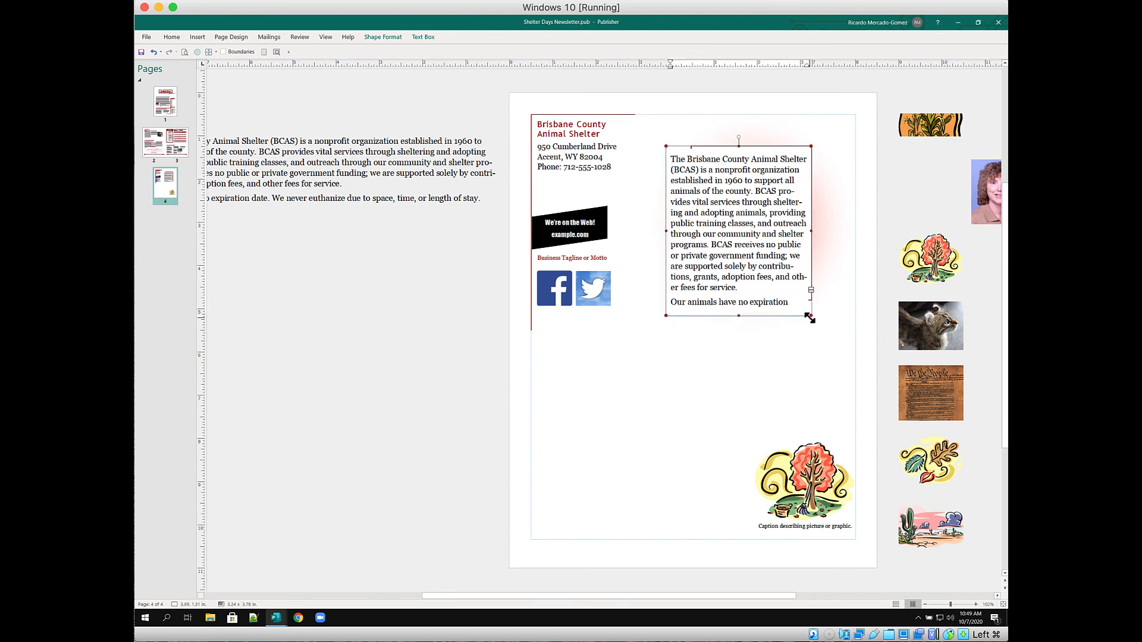
{"action": "left_click_drag", "start_coordinate": [809, 318], "coordinate": [839, 362]}
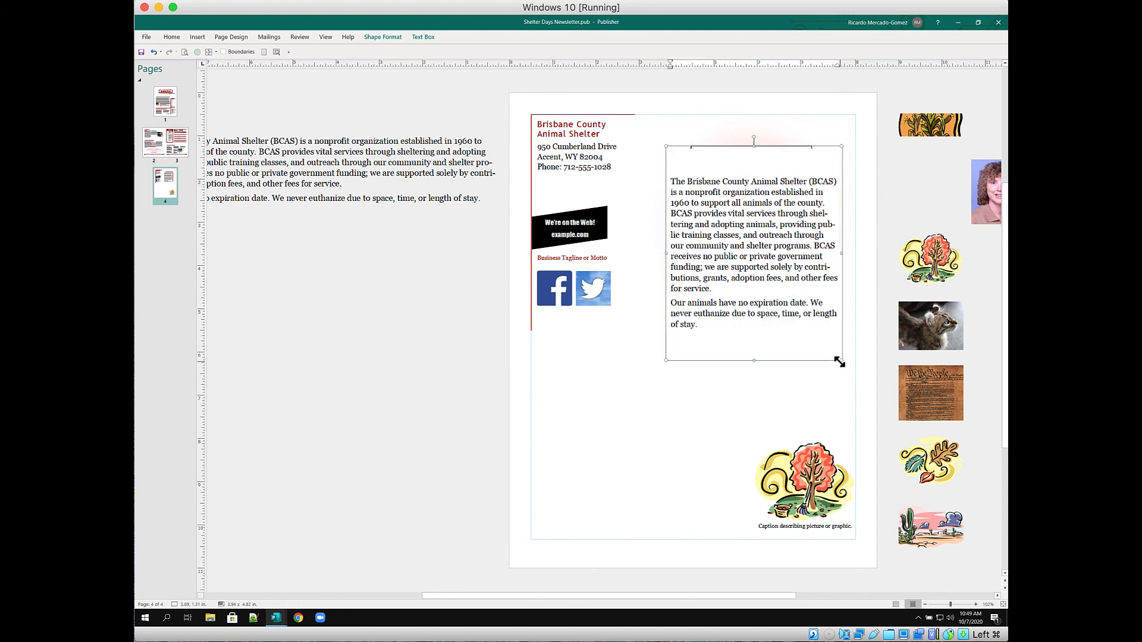
{"action": "left_click", "coordinate": [749, 397]}
Move the description text box aside and enlarge the red-bordered rectangle behind it to about 4.07 x 5.16 in.
{"action": "left_click", "coordinate": [724, 213]}
{"action": "left_click_drag", "start_coordinate": [710, 147], "coordinate": [795, 201]}
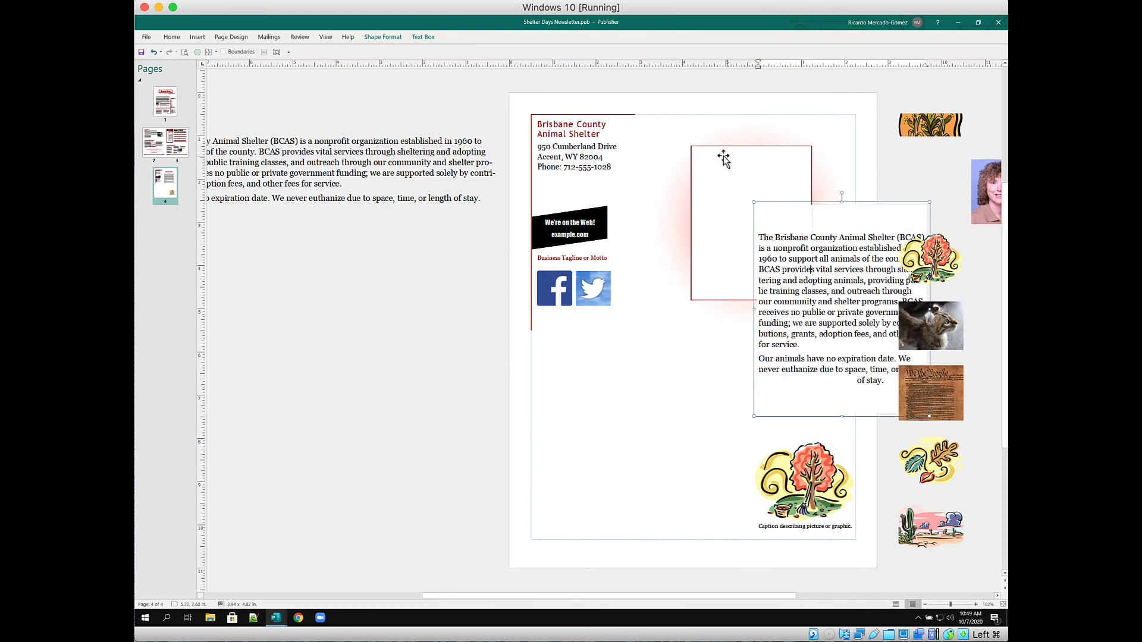
{"action": "left_click", "coordinate": [704, 241]}
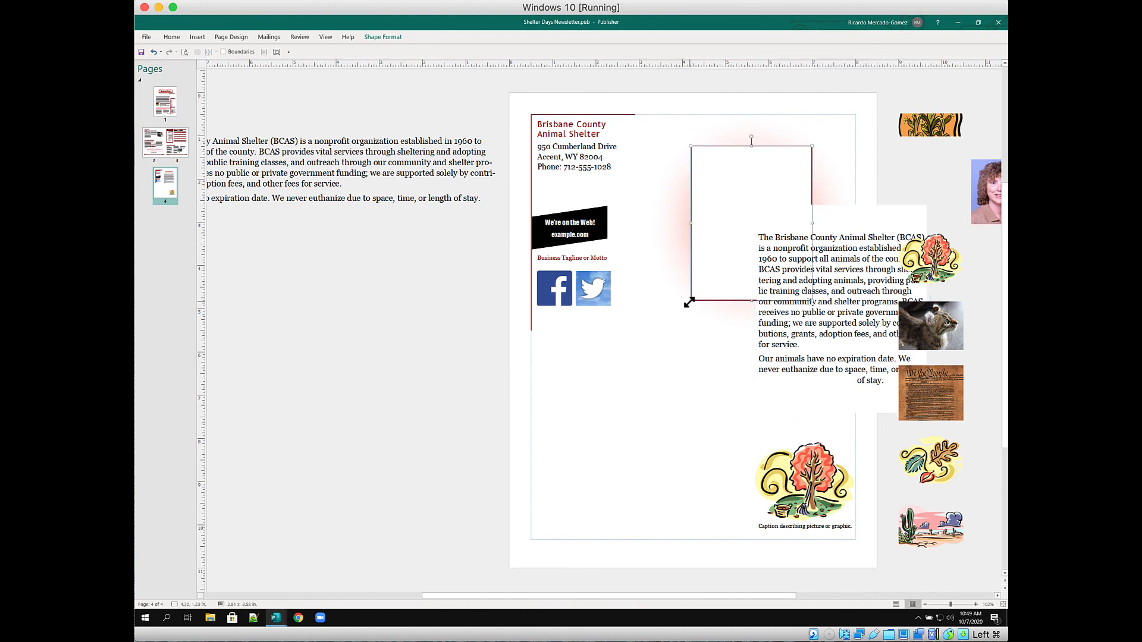
{"action": "left_click_drag", "start_coordinate": [689, 302], "coordinate": [637, 369]}
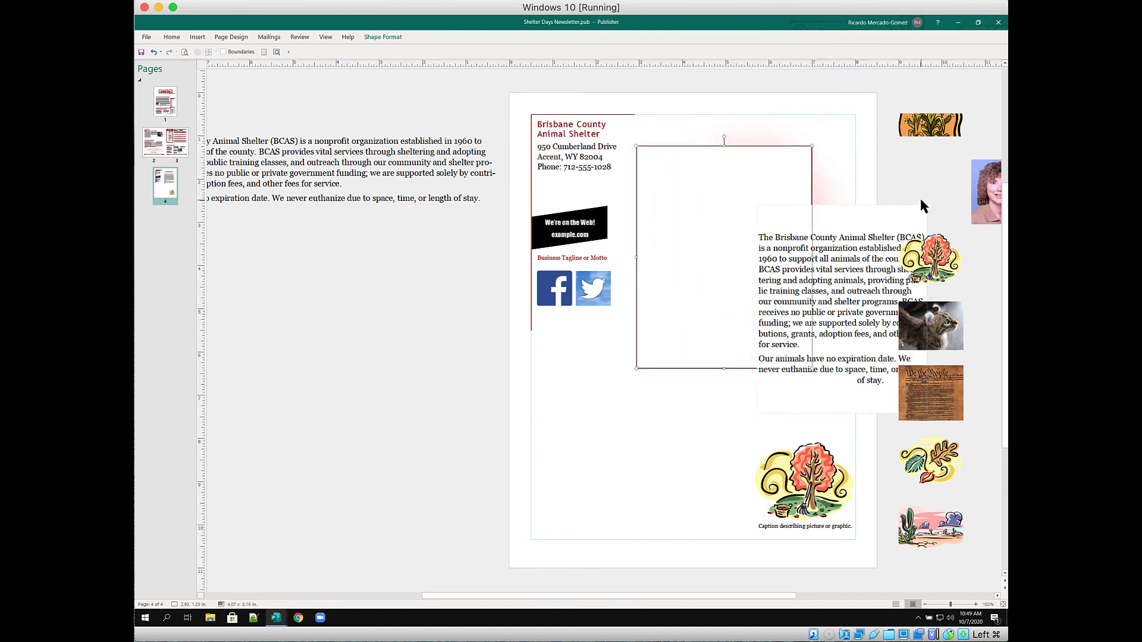
Place the shelter description text box back over the enlarged red-bordered rectangle.
{"action": "left_click", "coordinate": [841, 204]}
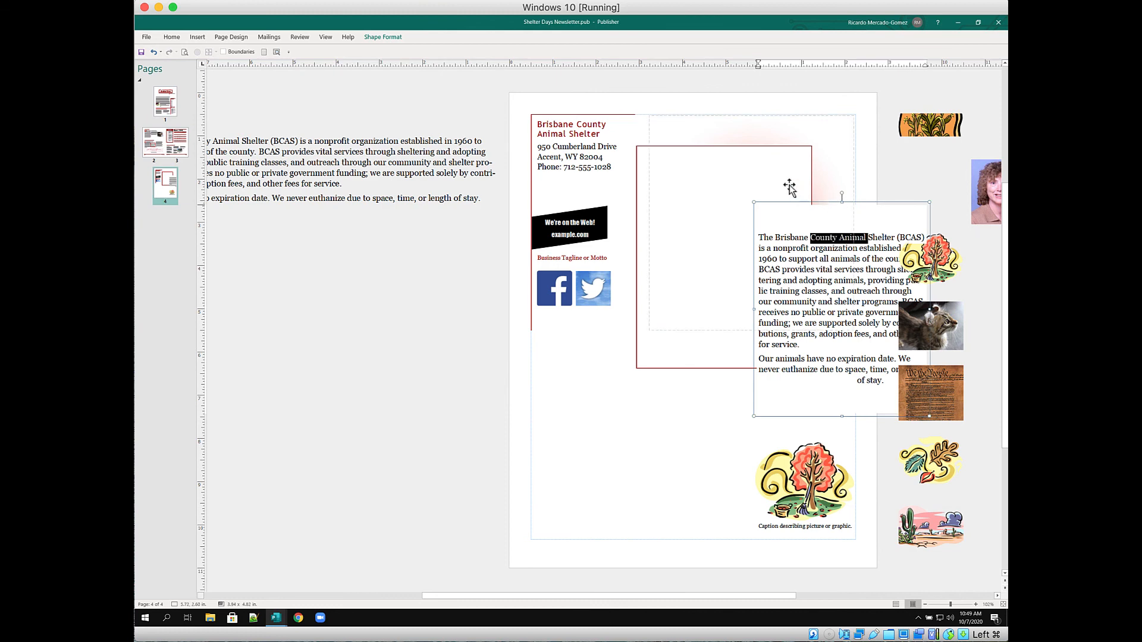
{"action": "left_click_drag", "start_coordinate": [789, 186], "coordinate": [713, 204]}
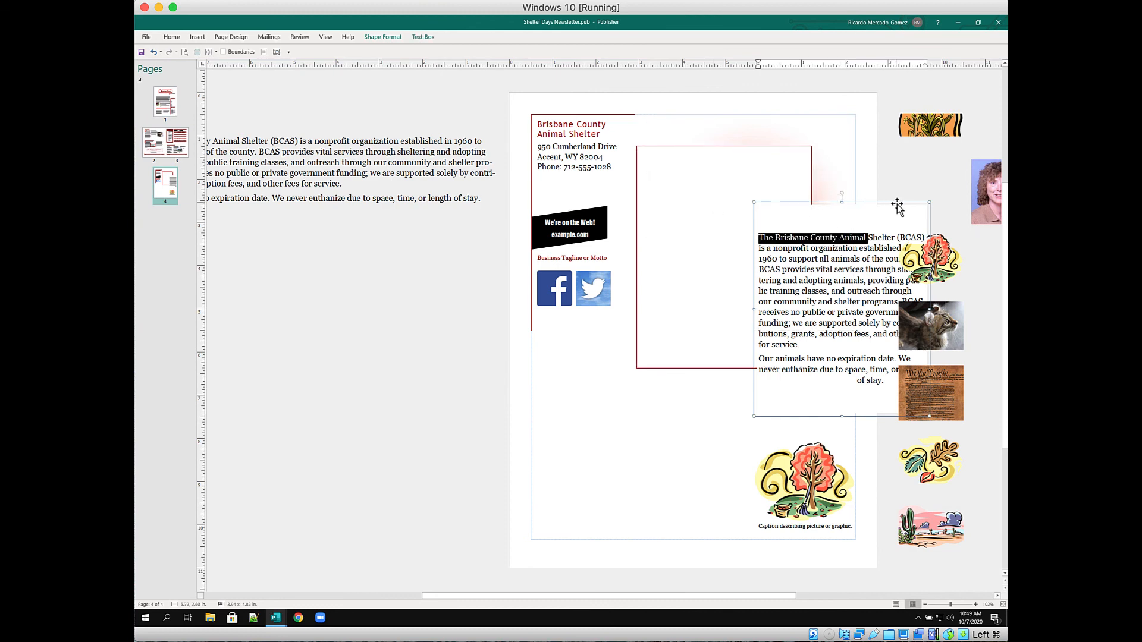
{"action": "left_click_drag", "start_coordinate": [897, 206], "coordinate": [780, 160]}
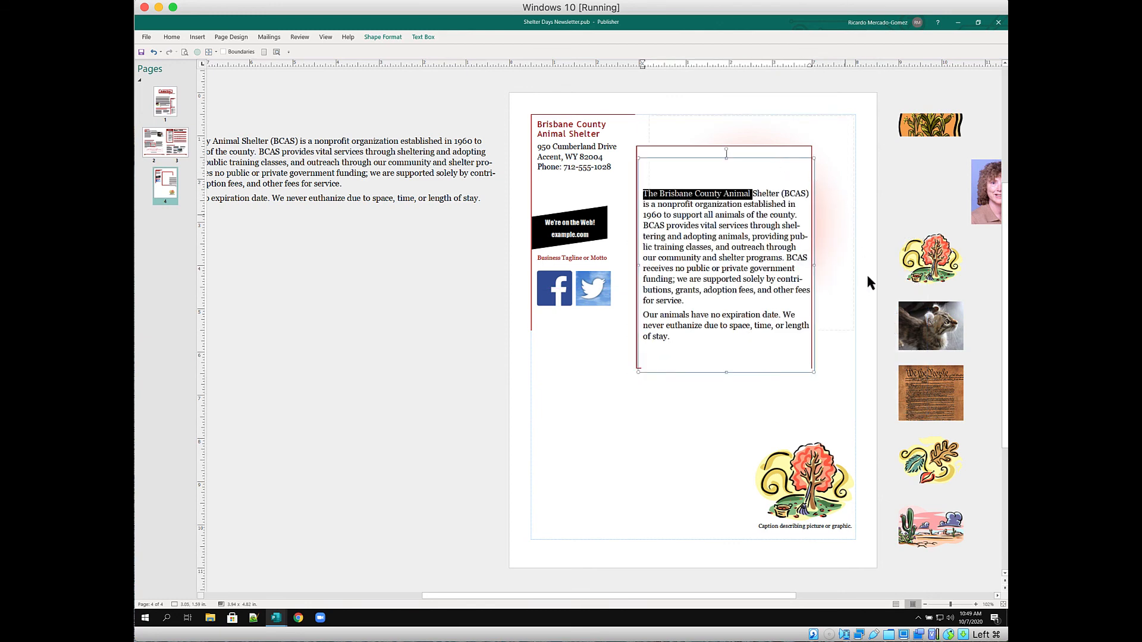
Enlarge the red gradient shape behind the description box on page 4 to about 5.9 x 6.3 in.
{"action": "left_click", "coordinate": [837, 232]}
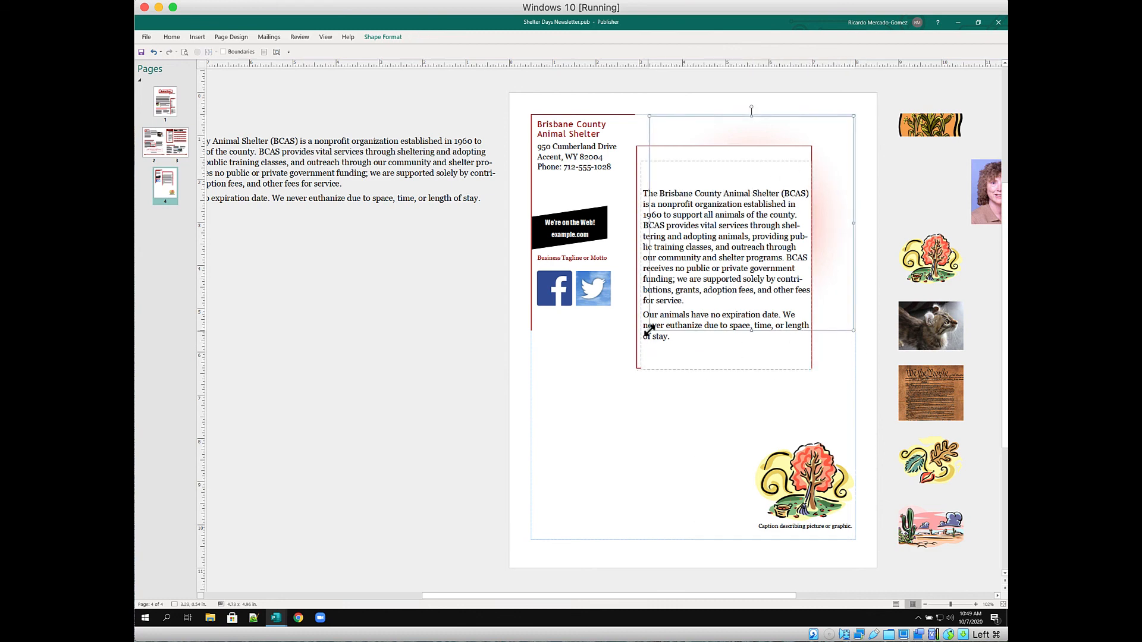
{"action": "left_click_drag", "start_coordinate": [648, 331], "coordinate": [597, 387]}
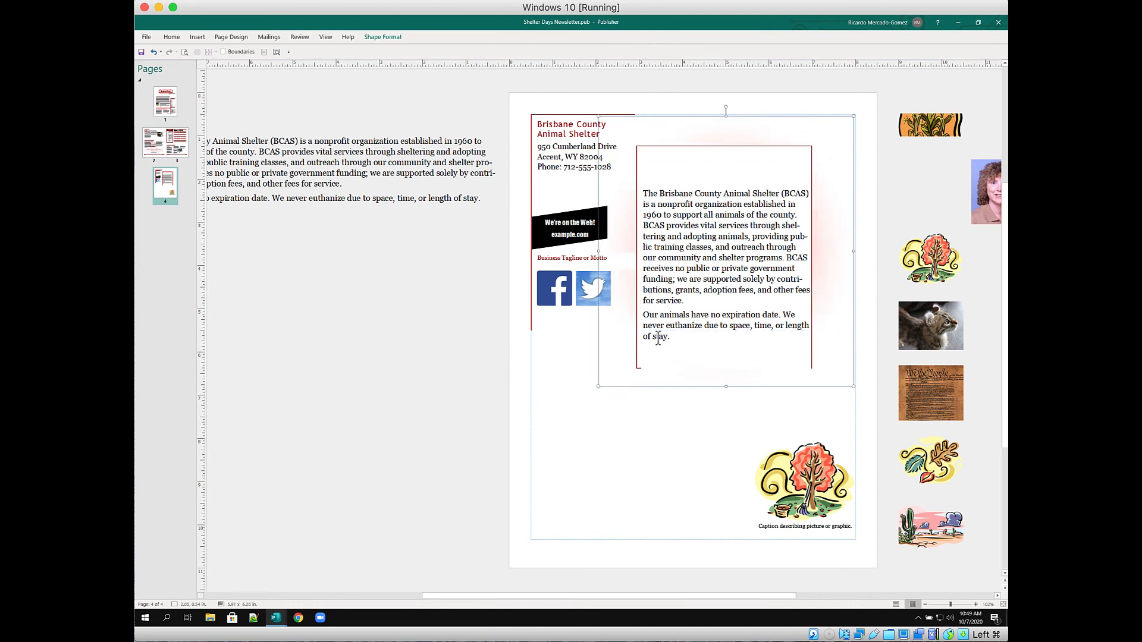
Shift the description text box and red-bordered rectangle together rightward over the gradient, and shorten both from below, the text box to about 4.42 in high.
{"action": "left_click", "coordinate": [703, 163]}
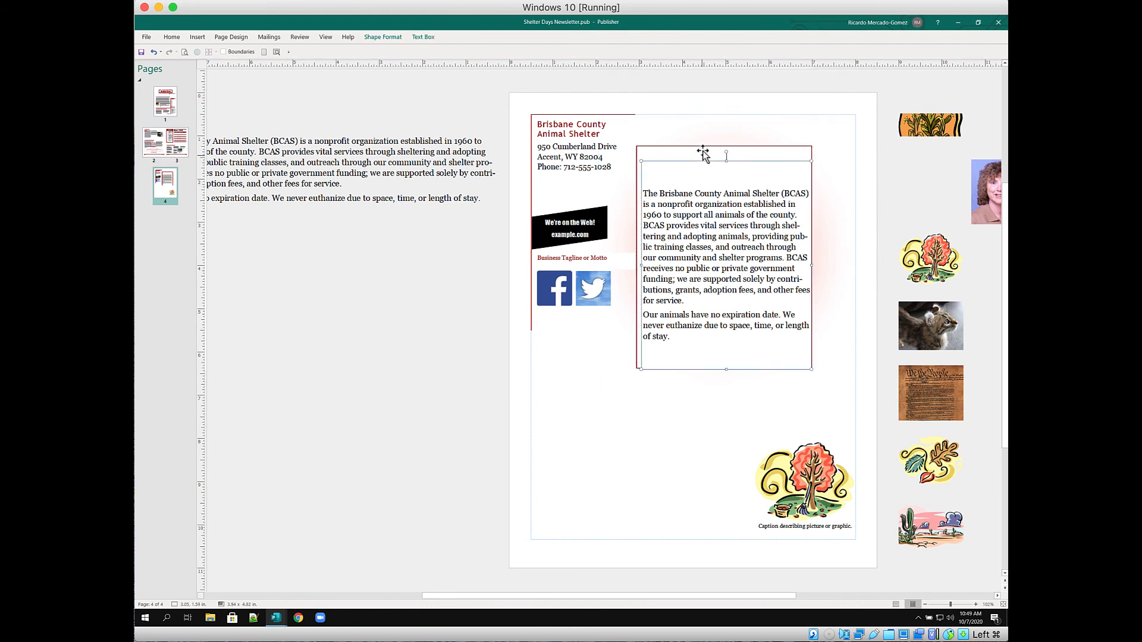
{"action": "left_click", "coordinate": [703, 151]}
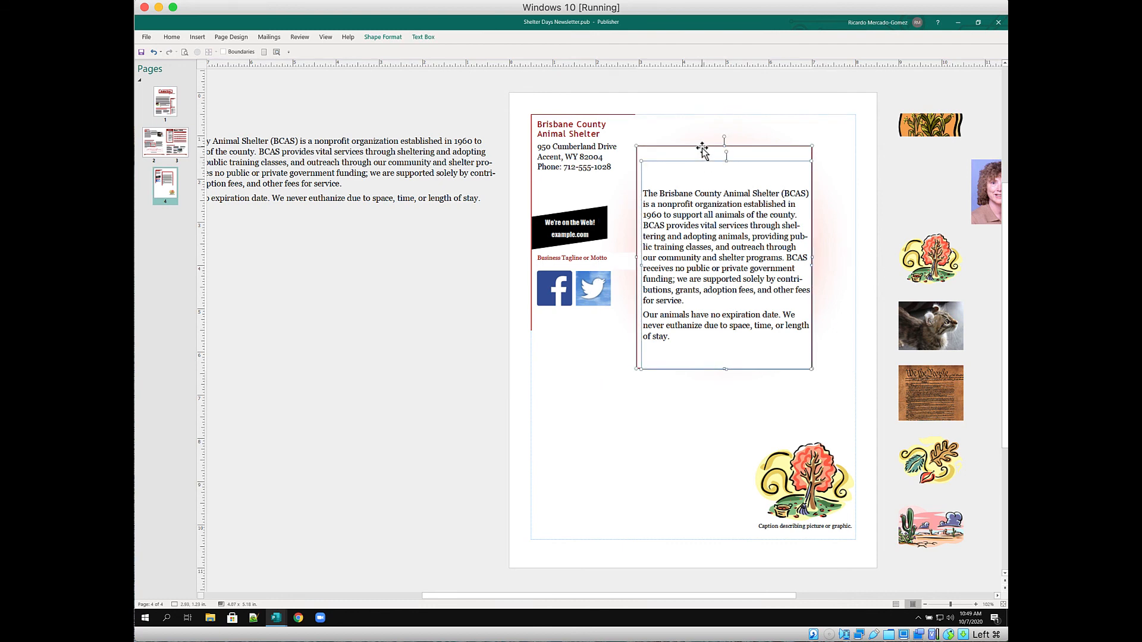
{"action": "key", "text": "Right"}
{"action": "key", "text": "Right"}
{"action": "key", "text": "Right"}
{"action": "key", "text": "Right"}
{"action": "key", "text": "Right"}
{"action": "key", "text": "Right"}
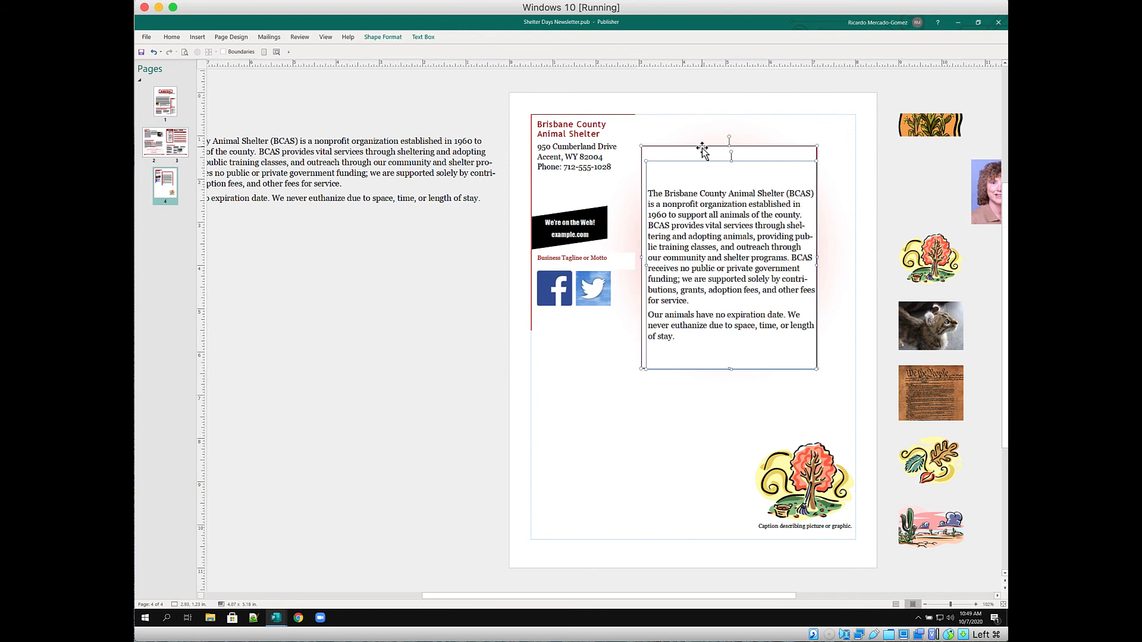
{"action": "key", "text": "Right"}
{"action": "key", "text": "Right"}
{"action": "key", "text": "Right"}
{"action": "key", "text": "Right"}
{"action": "key", "text": "Right"}
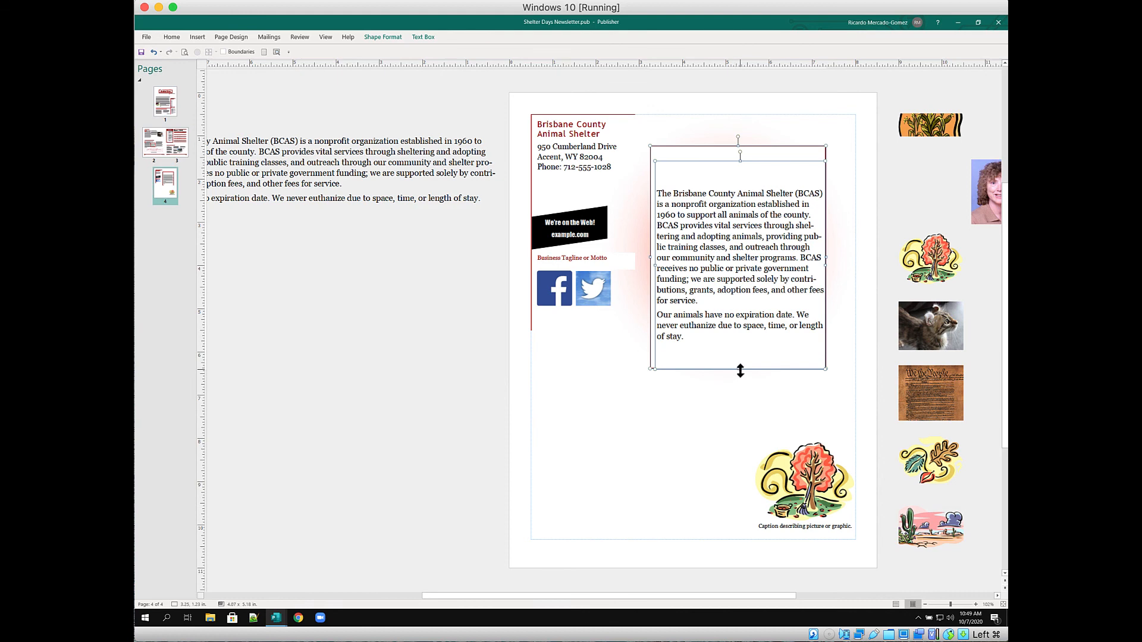
{"action": "left_click_drag", "start_coordinate": [739, 370], "coordinate": [744, 358]}
{"action": "left_click", "coordinate": [776, 375]}
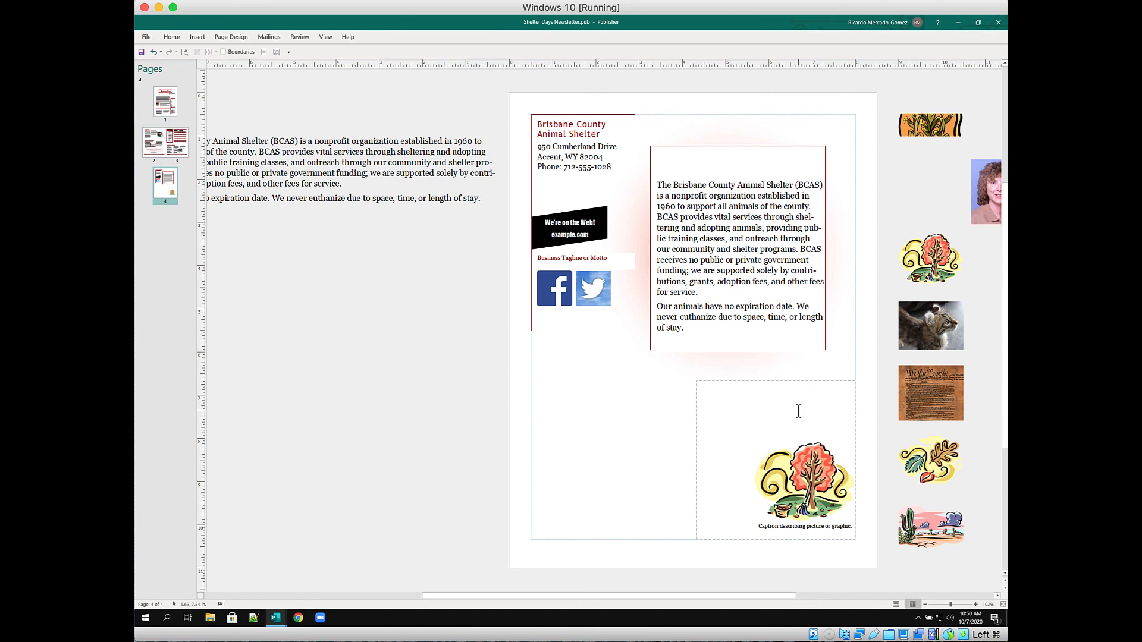
Nudge the description text box slightly up and left so that it sits centered inside the red-bordered rectangle.
{"action": "left_click", "coordinate": [749, 335]}
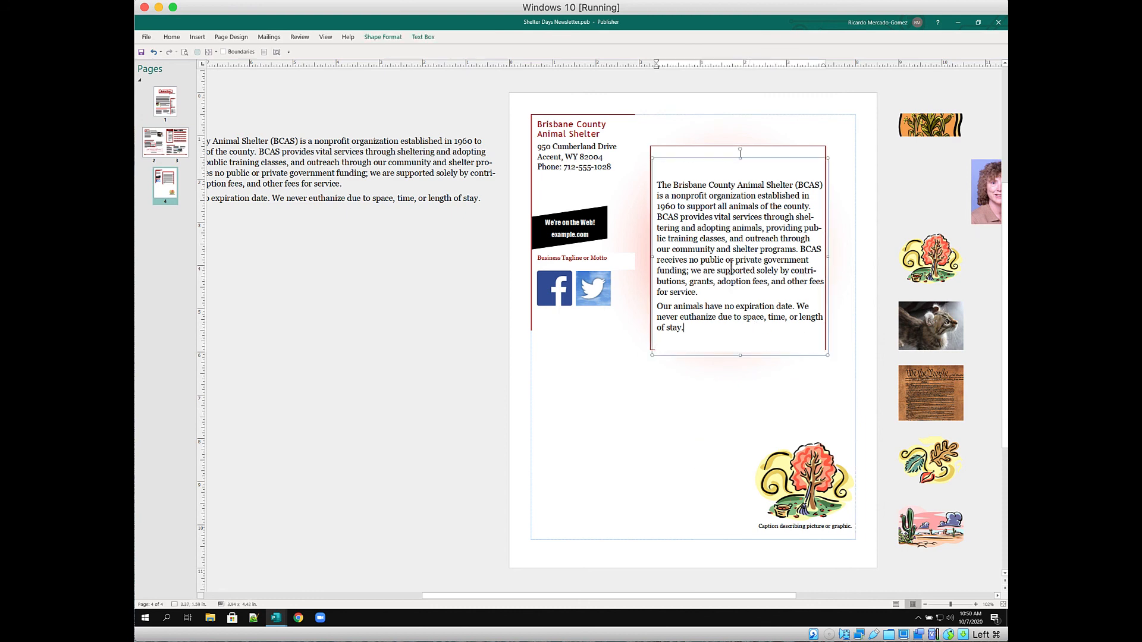
{"action": "left_click", "coordinate": [697, 160]}
{"action": "key", "text": "Up"}
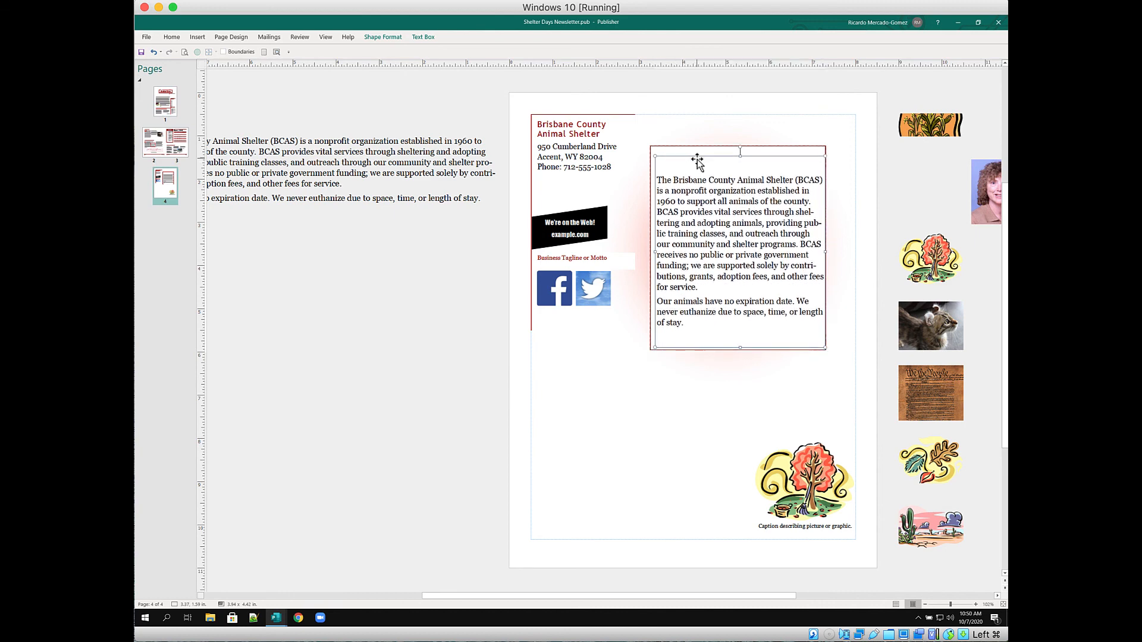
{"action": "key", "text": "Up"}
{"action": "key", "text": "alt+Left"}
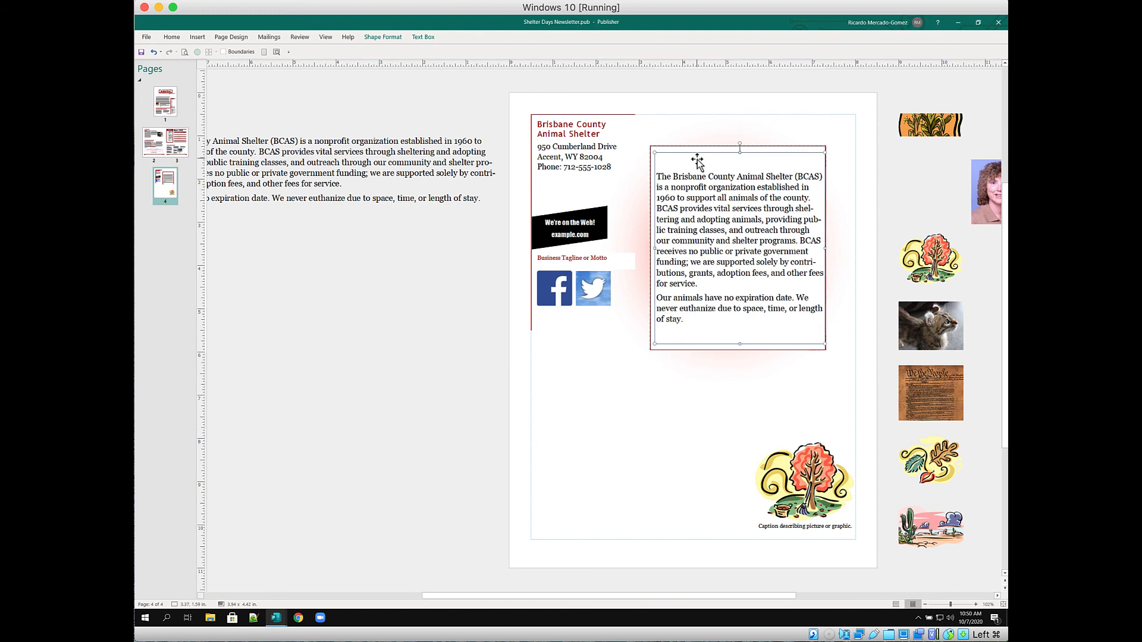
{"action": "key", "text": "alt+Left"}
{"action": "key", "text": "alt+Left"}
{"action": "key", "text": "alt+Left"}
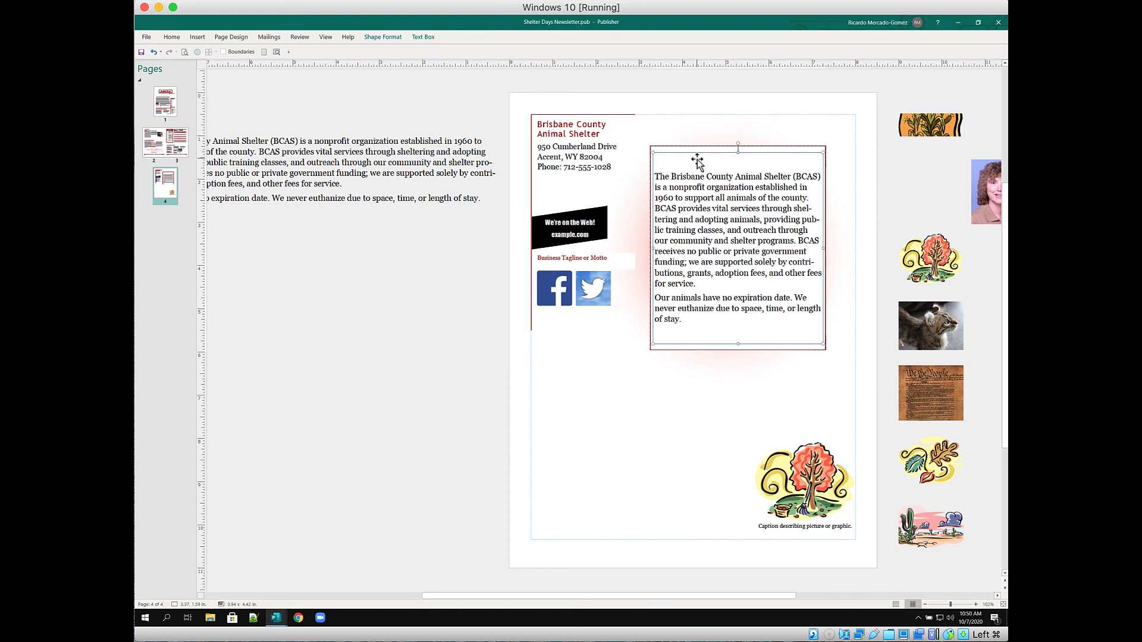
Swap the autumn tree in the captioned picture on page 4 for the woman's portrait, placing it below the description box.
{"action": "left_click", "coordinate": [696, 415]}
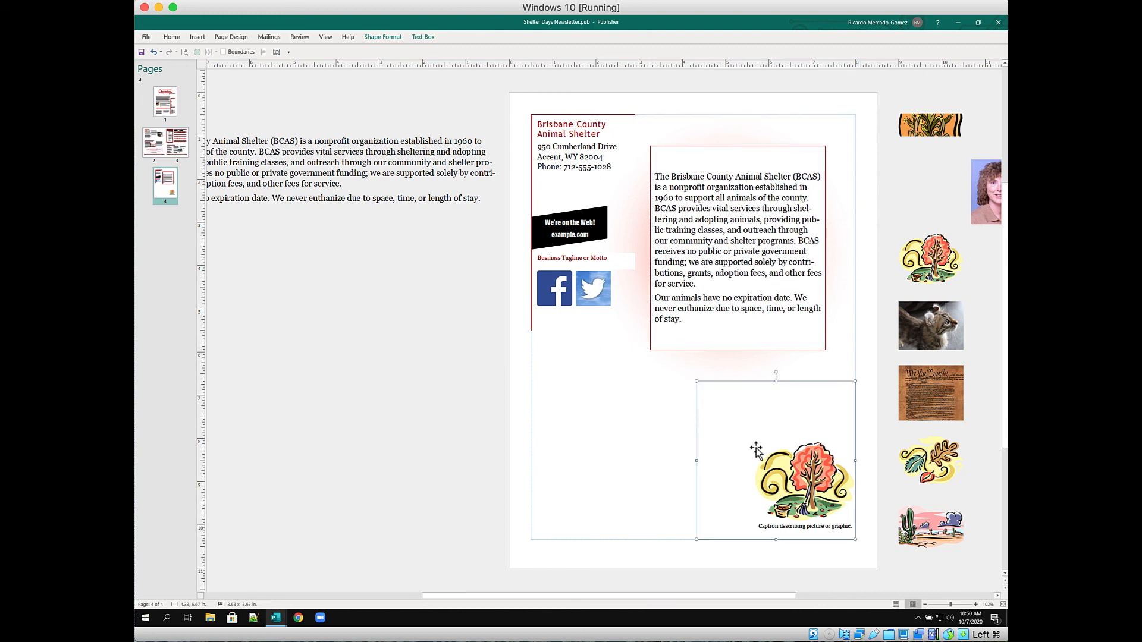
{"action": "left_click", "coordinate": [797, 473]}
{"action": "left_click_drag", "start_coordinate": [770, 597], "coordinate": [841, 600]}
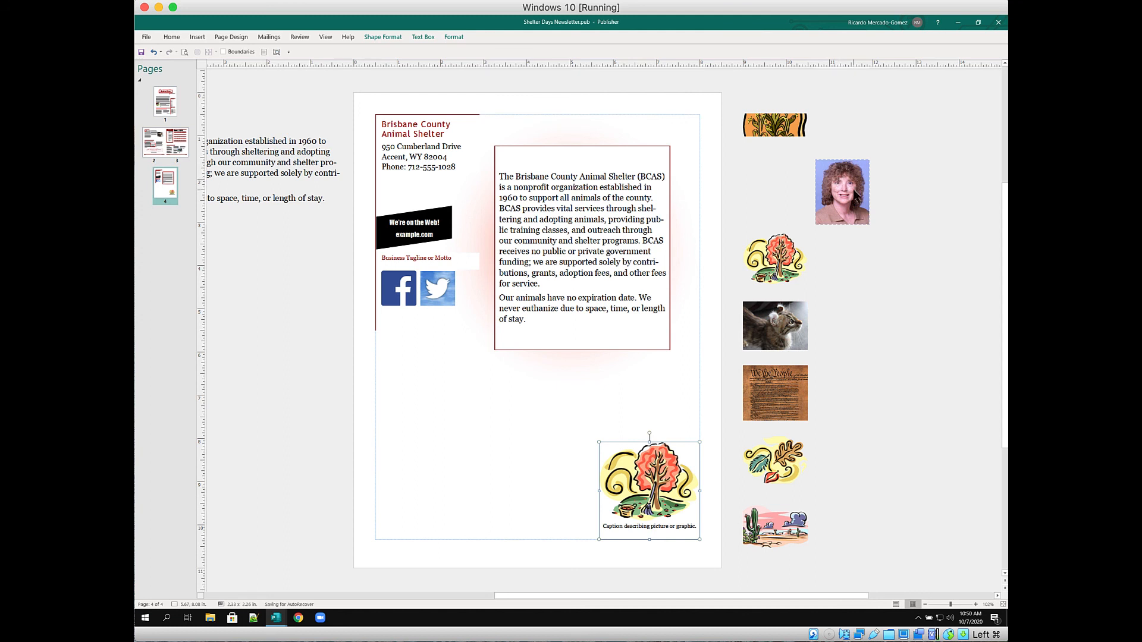
{"action": "left_click", "coordinate": [848, 198]}
{"action": "left_click_drag", "start_coordinate": [845, 197], "coordinate": [554, 394]}
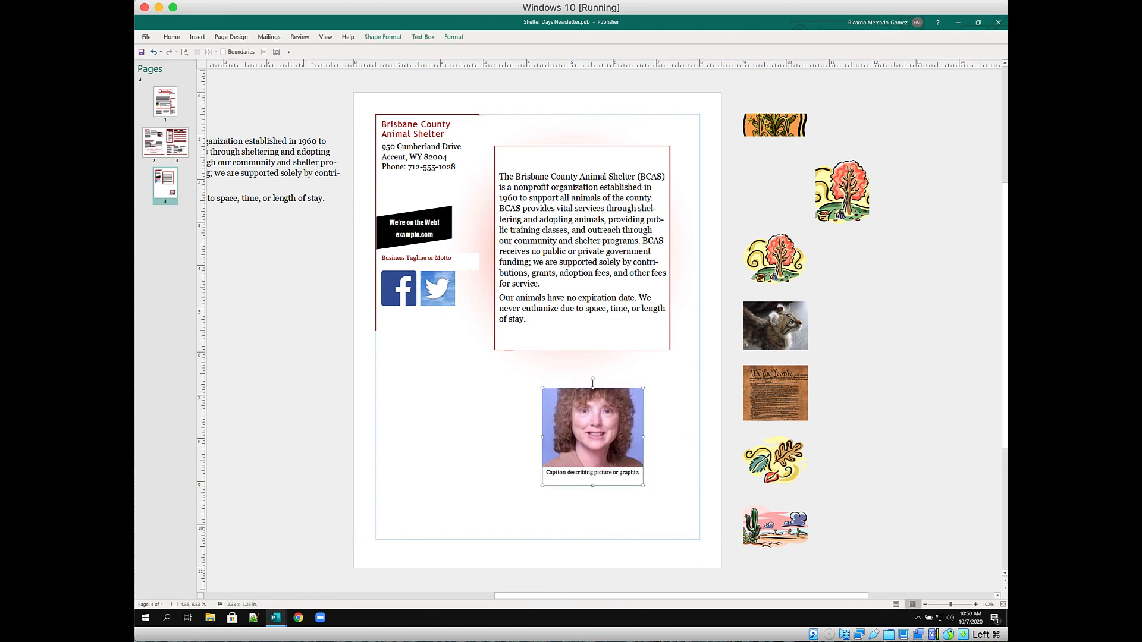
Open the picture formatting options for the captioned portrait.
{"action": "left_click", "coordinate": [454, 38]}
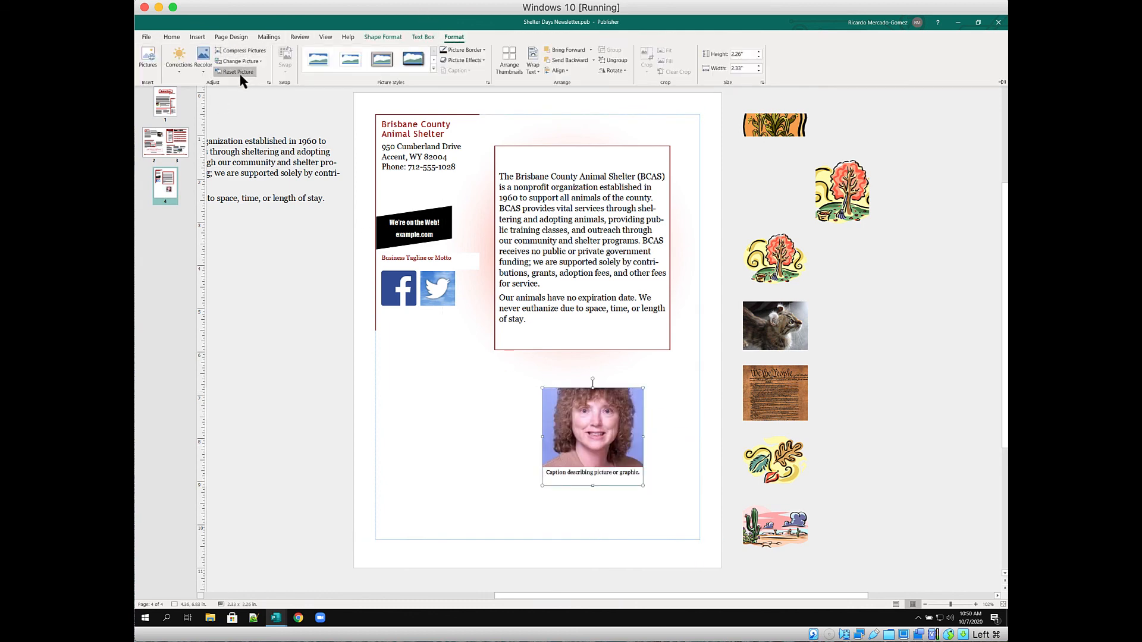